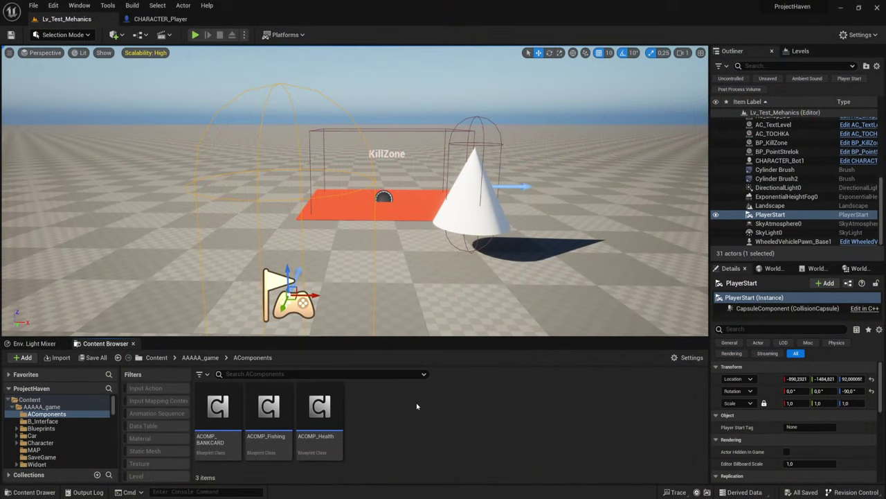
Step: Create an Actor Component Blueprint Class in AComponents, name it ACOMP_Stamina, and open it
right_click(389, 416)
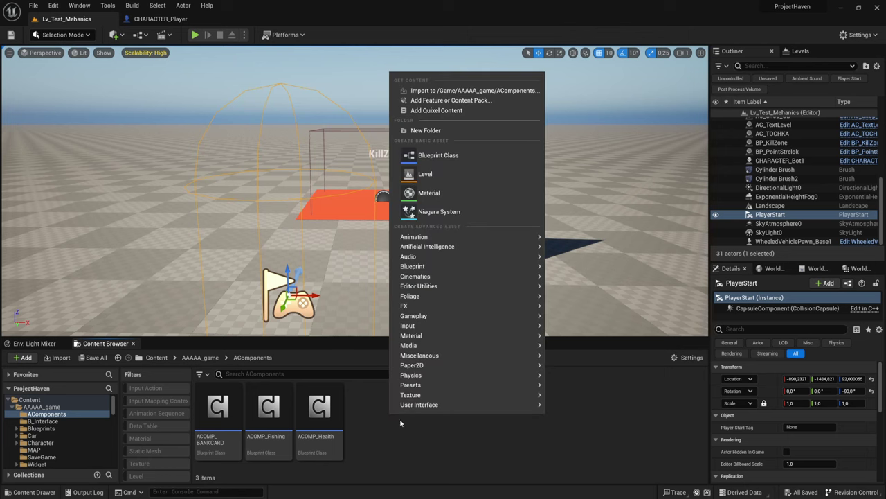
click(450, 159)
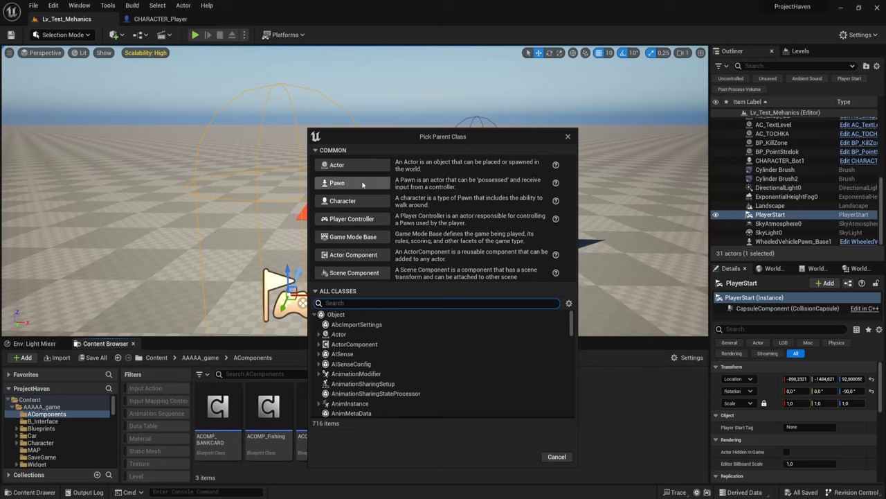
click(350, 254)
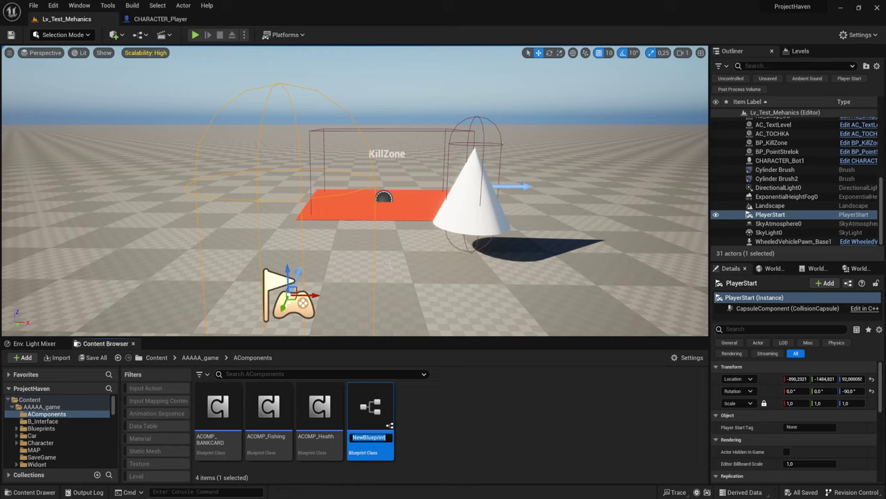
text(ACO)
text(MP_St)
text(a)
text(mina)
key(Return)
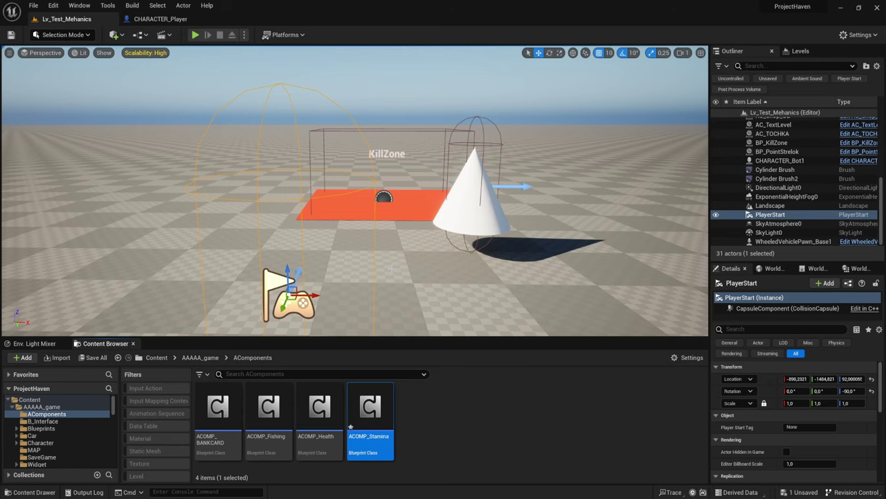
key(Return)
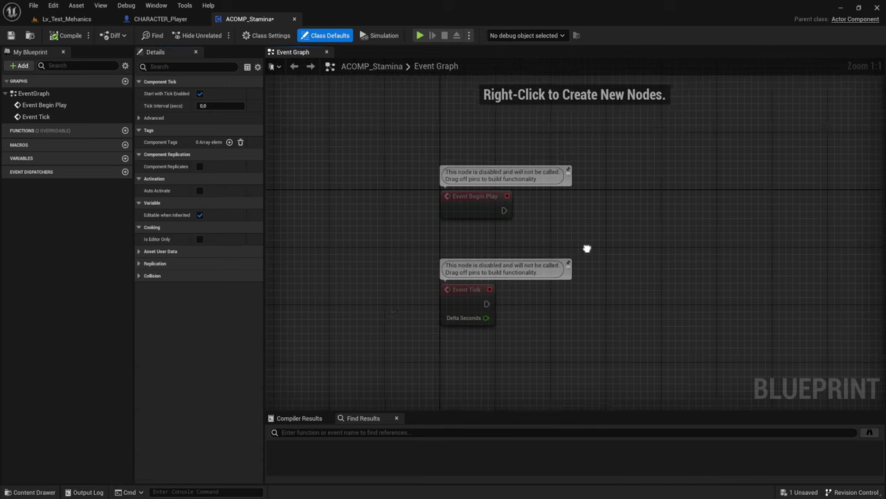
Step: Drag the Event Tick node well below Event Begin Play, then recentre the view on Begin Play
right_drag(587, 248, 475, 210)
drag(530, 271, 270, 295)
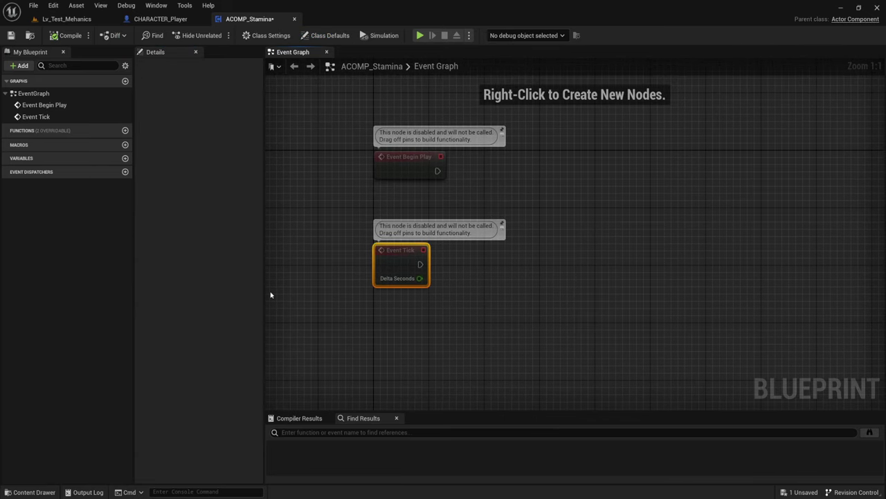
drag(405, 258, 398, 359)
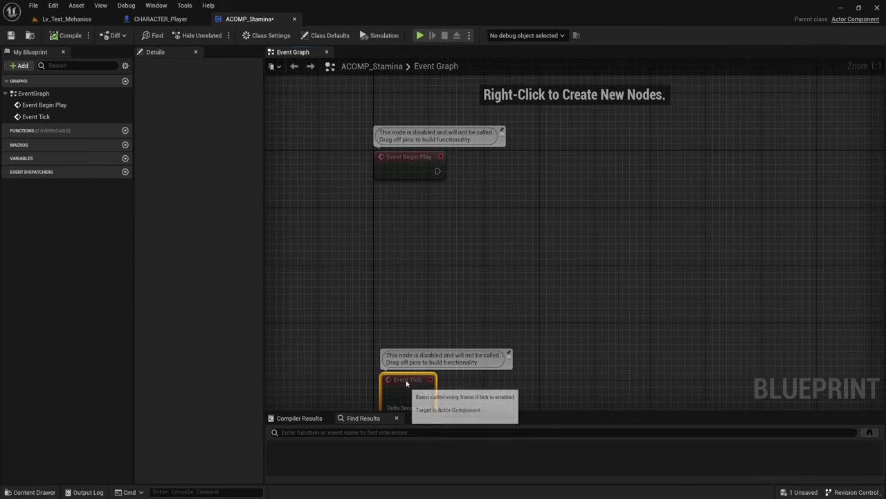
right_drag(462, 231, 386, 270)
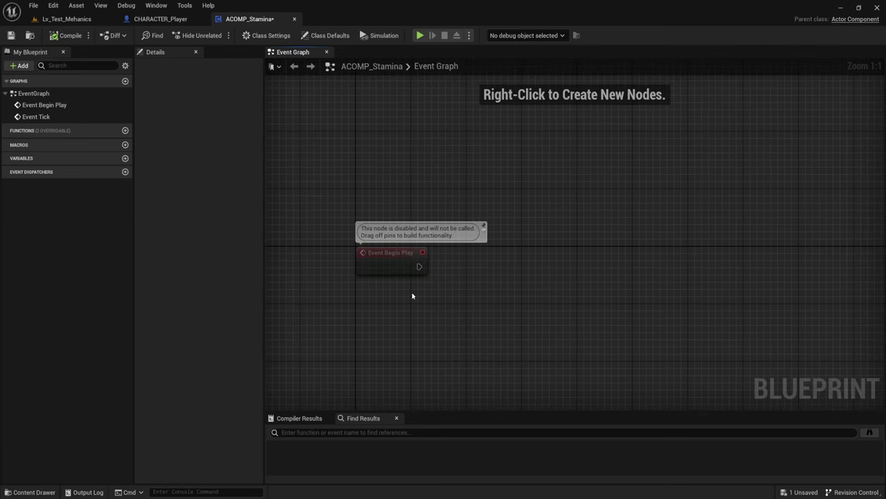
click(386, 269)
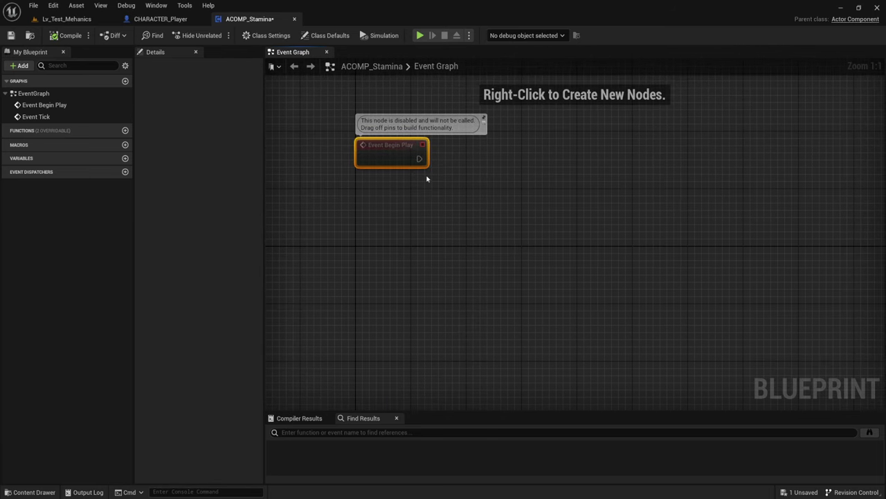
right_drag(444, 300, 412, 243)
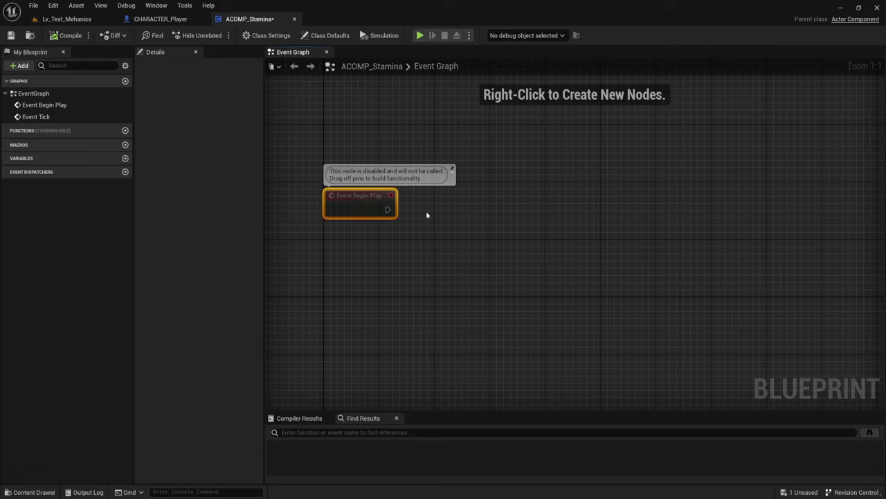
mouse_move(430, 225)
right_down()
mouse_move(403, 245)
mouse_move(388, 237)
mouse_move(422, 244)
mouse_move(398, 138)
right_up()
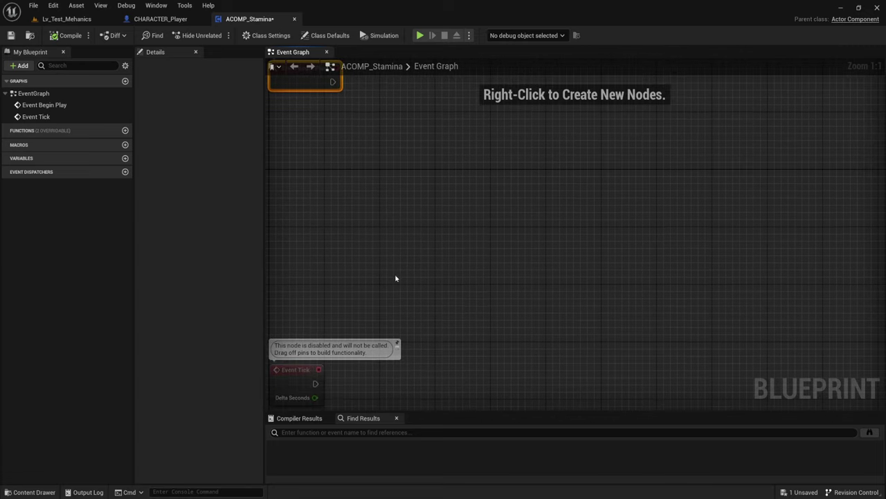
mouse_move(395, 277)
right_down()
mouse_move(306, 158)
mouse_move(306, 97)
right_up()
drag(320, 200, 374, 398)
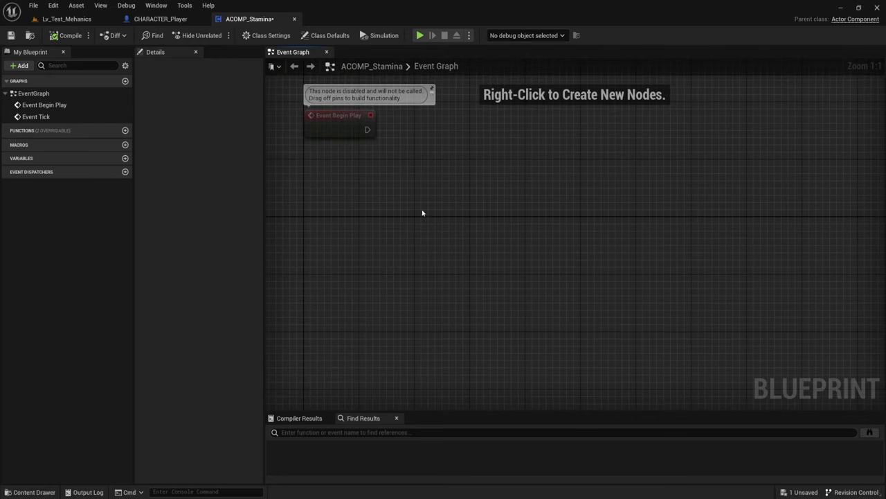
mouse_move(471, 160)
right_down()
mouse_move(404, 258)
mouse_move(388, 243)
right_up()
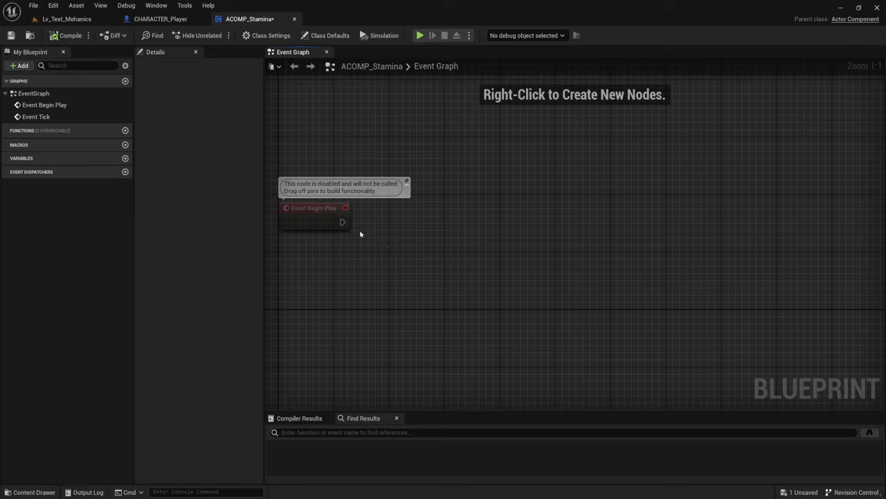
right_drag(378, 275, 399, 251)
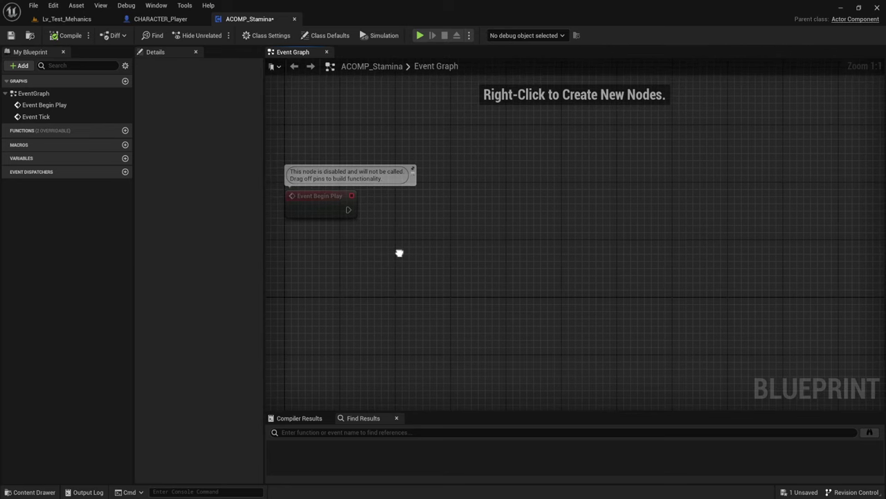
Step: Add a Get Owner node to the graph using the 'get own' search
right_click(314, 265)
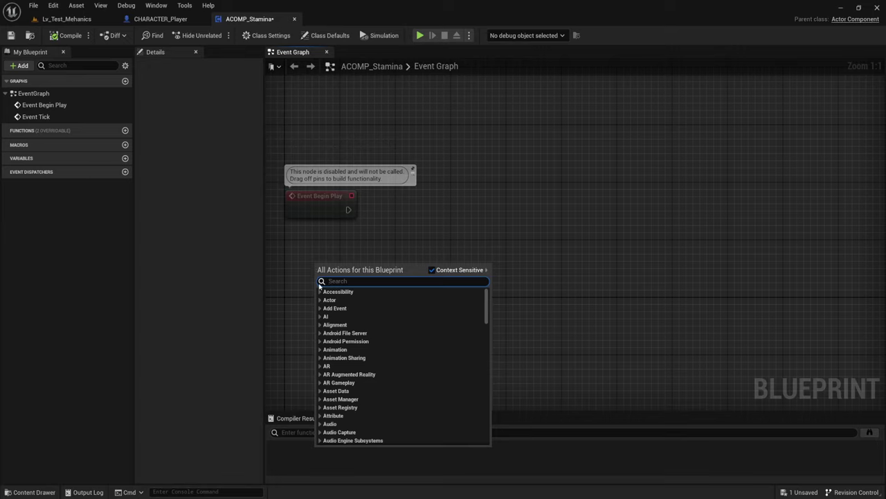
text(get ow)
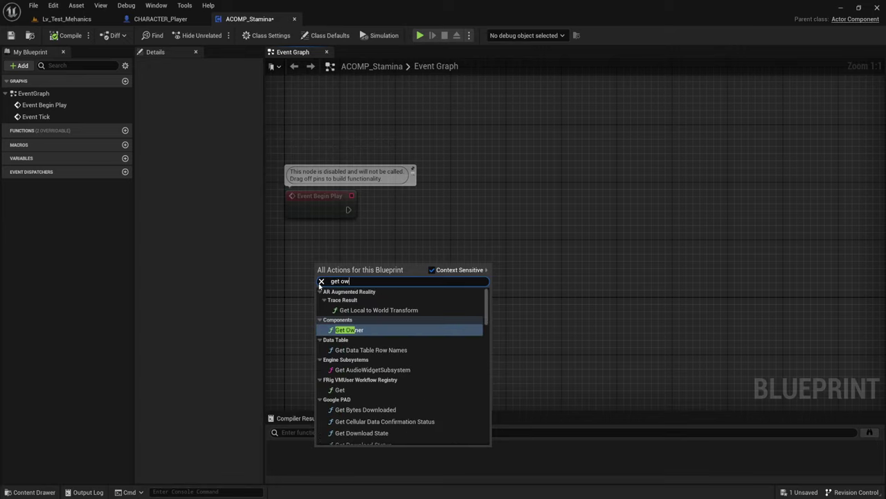
text(n)
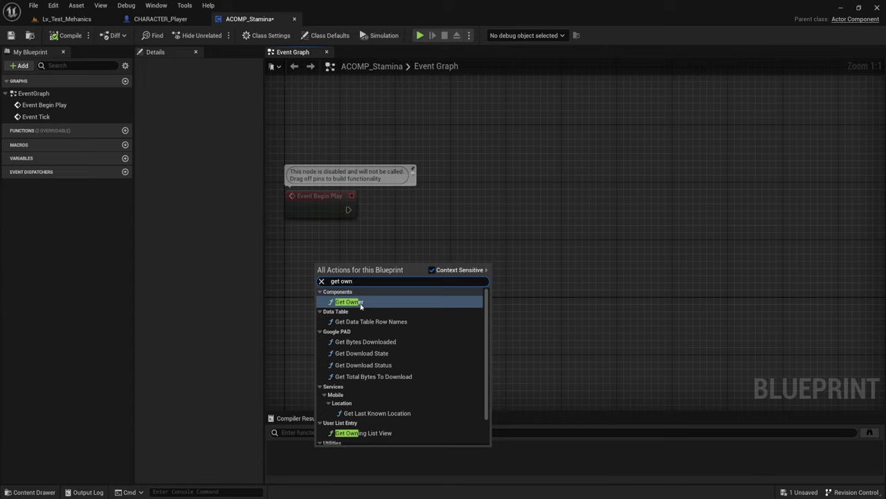
click(360, 302)
drag(342, 277, 328, 284)
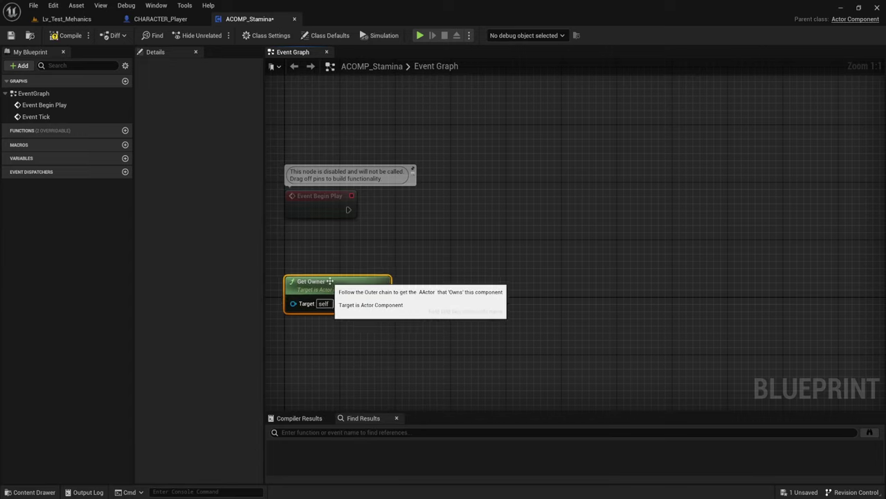
Step: Drag from Get Owner's Return Value and search 'cast to chara' for the character cast
drag(380, 302, 432, 181)
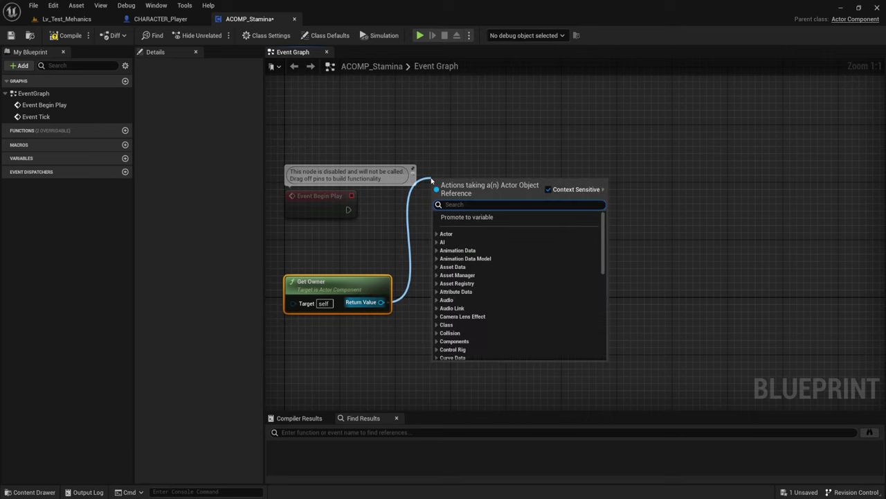
text(cast)
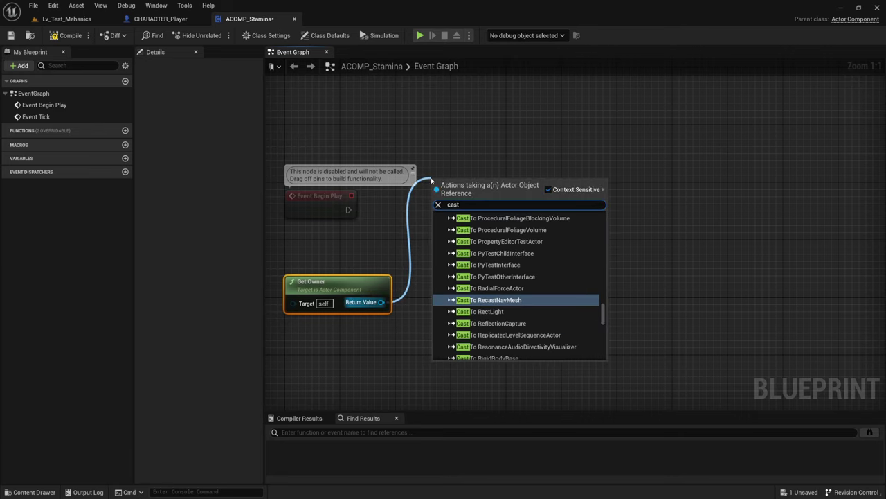
text( to th)
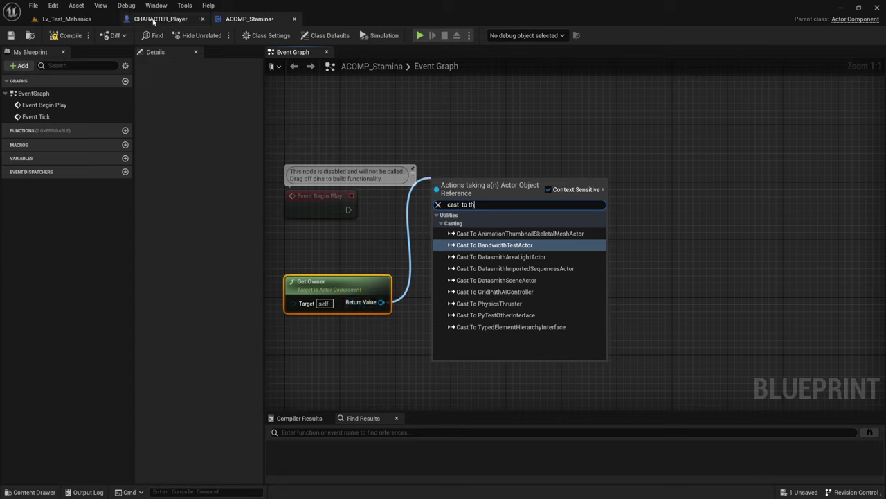
key(BackSpace)
key(BackSpace)
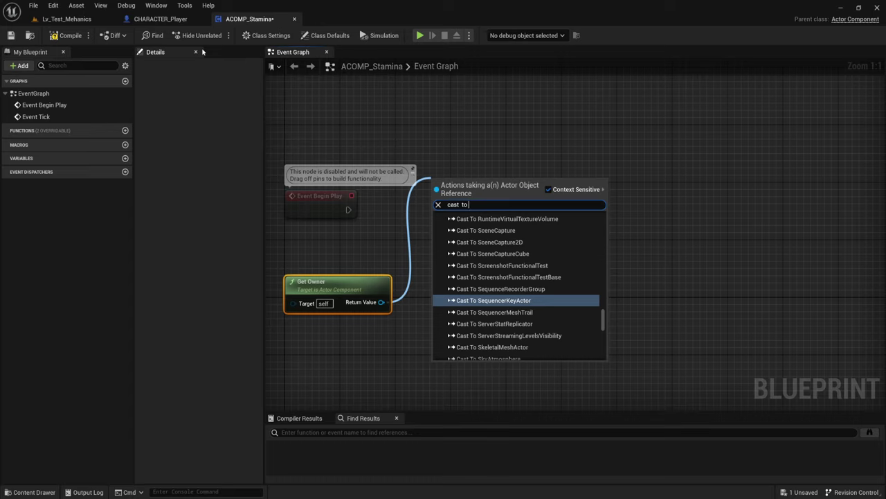
text(chara)
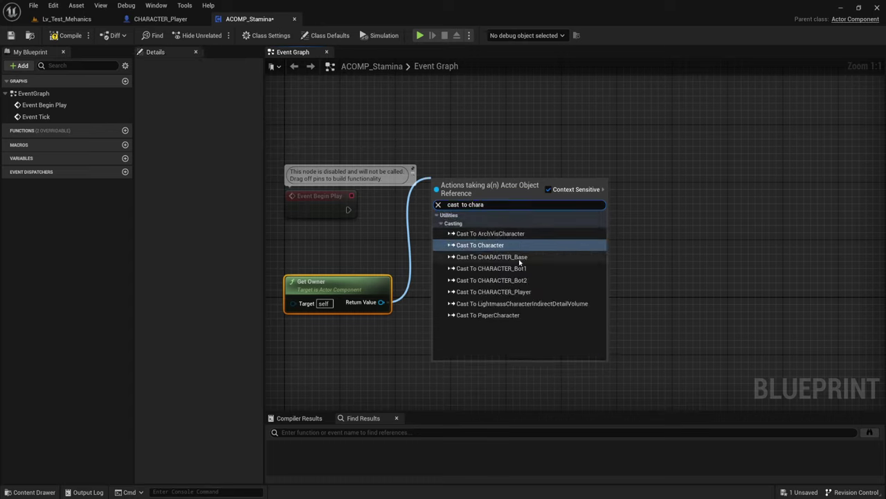
Step: Add the Cast To CHARACTER_Player node and wire Event Begin Play's exec into it
click(518, 291)
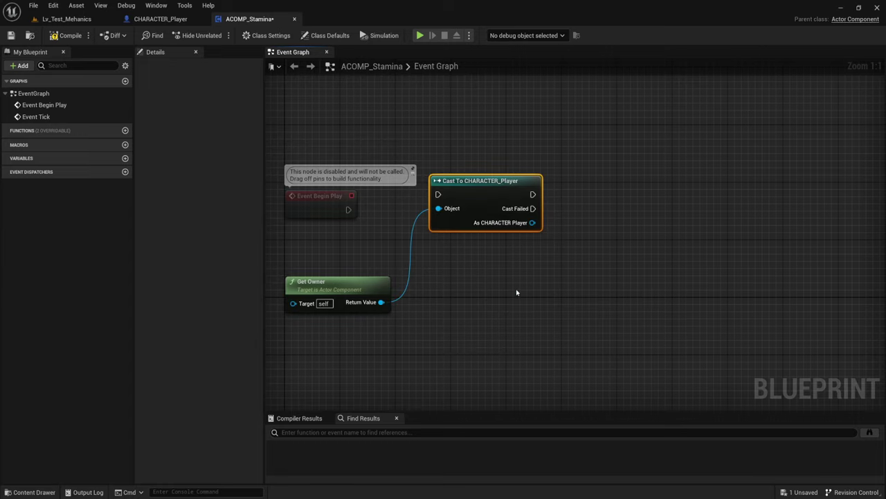
drag(438, 194, 348, 211)
drag(380, 302, 438, 209)
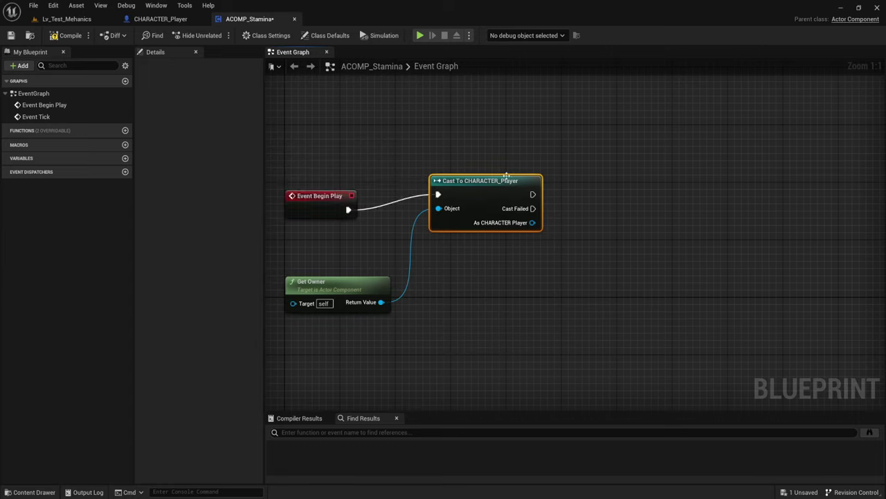
drag(487, 181, 459, 196)
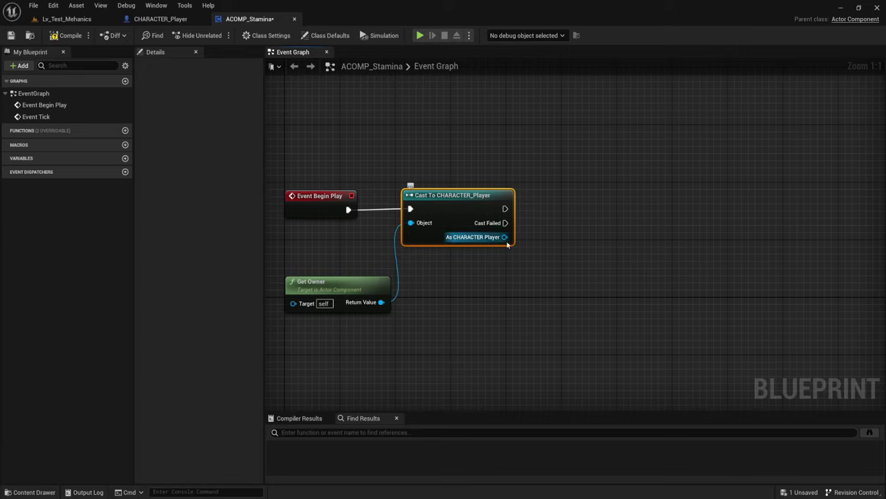
Step: Promote As CHARACTER Player to a variable and place the SET node beside the cast
drag(504, 237, 540, 240)
click(590, 269)
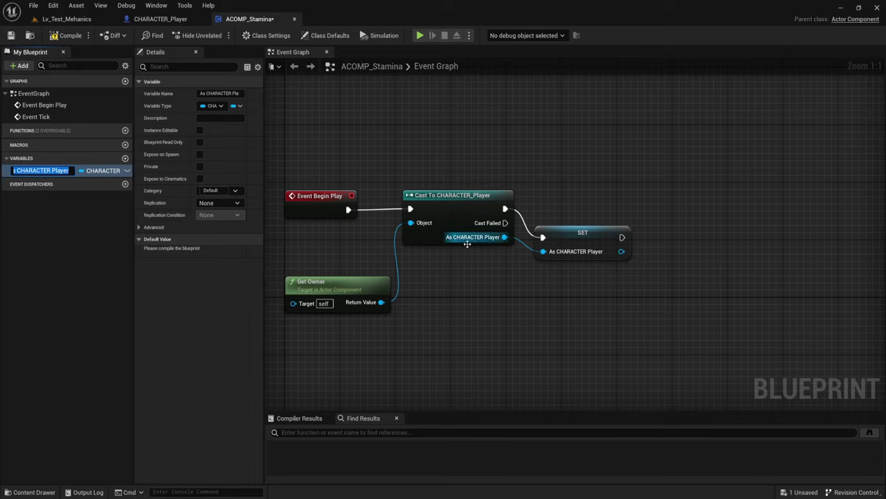
drag(560, 236, 547, 207)
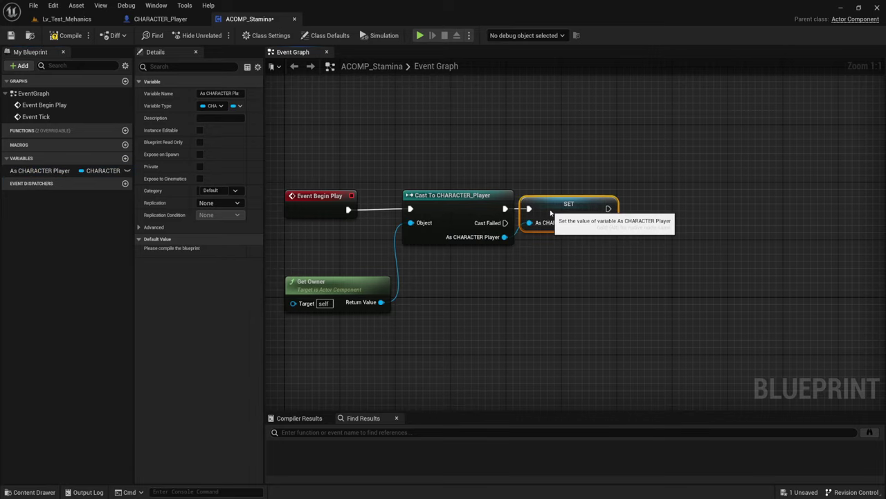
click(554, 262)
right_drag(651, 251, 706, 249)
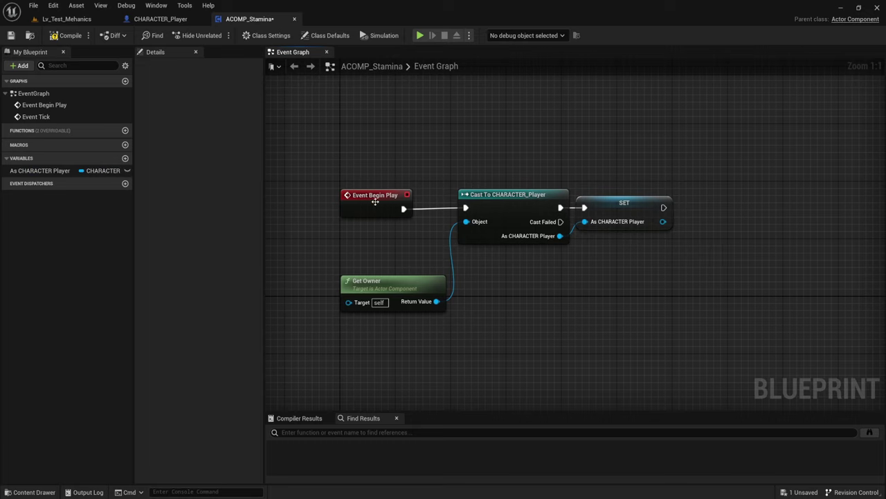
drag(374, 201, 380, 201)
mouse_move(677, 166)
mouse_down()
mouse_move(726, 234)
mouse_move(826, 317)
mouse_up()
right_drag(862, 289, 700, 301)
drag(489, 140, 742, 271)
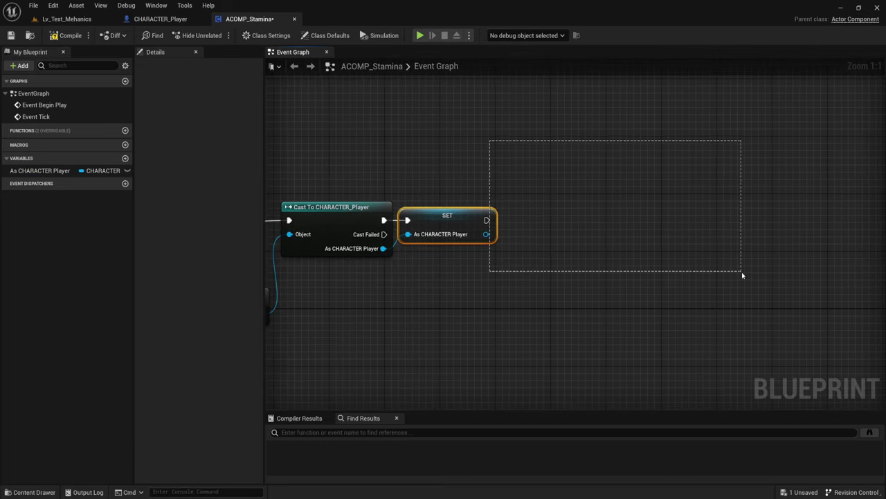
right_drag(534, 325, 631, 303)
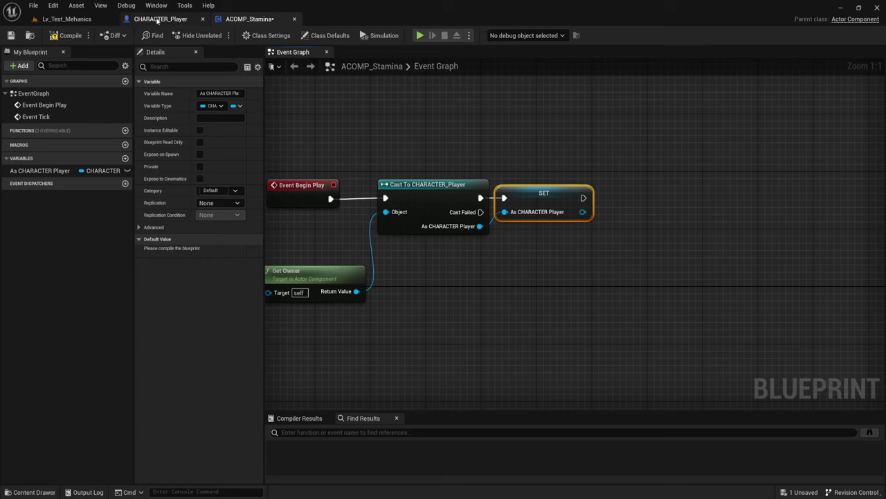
Step: In CHARACTER_Player, add an ACOMP Stamina component found with the 'ACOM' search
click(161, 20)
mouse_move(540, 176)
right_down()
mouse_move(417, 175)
mouse_move(472, 172)
right_up()
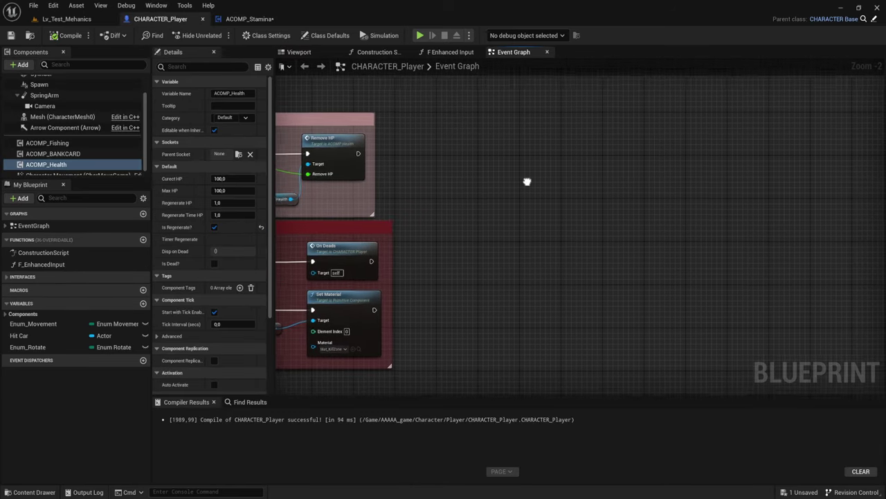
right_click(469, 162)
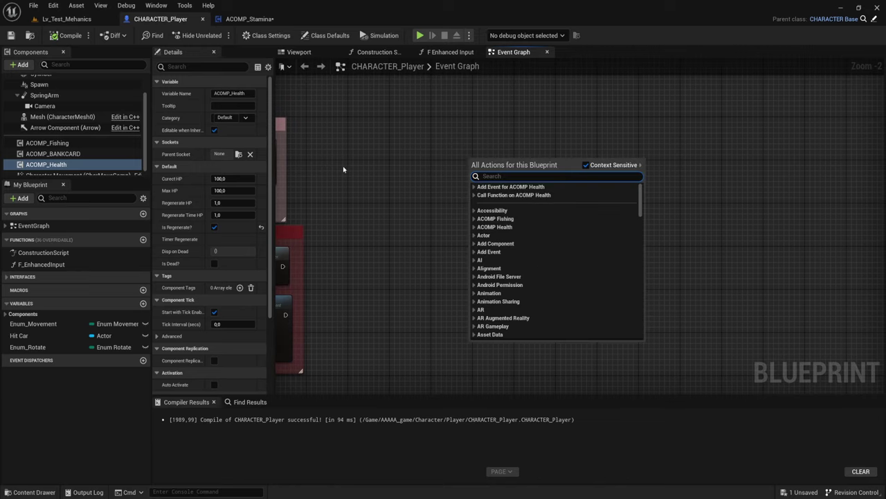
scroll(56, 153, down, 1)
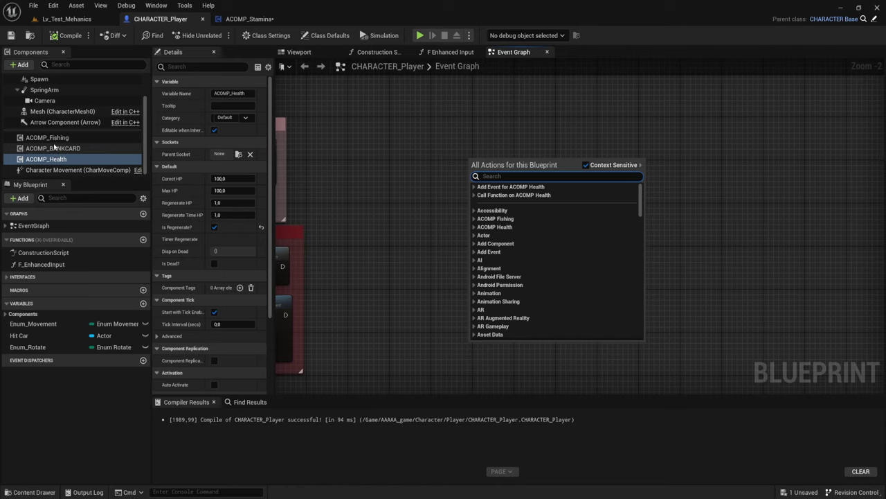
click(20, 66)
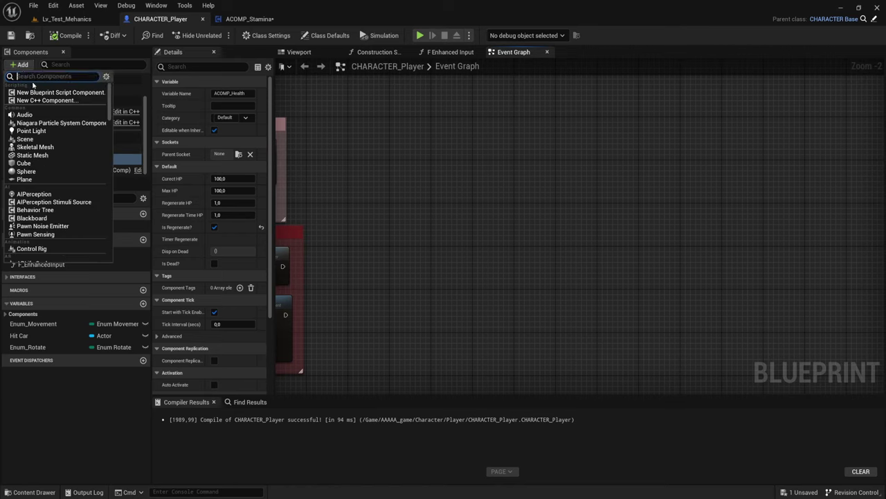
text(ACOM)
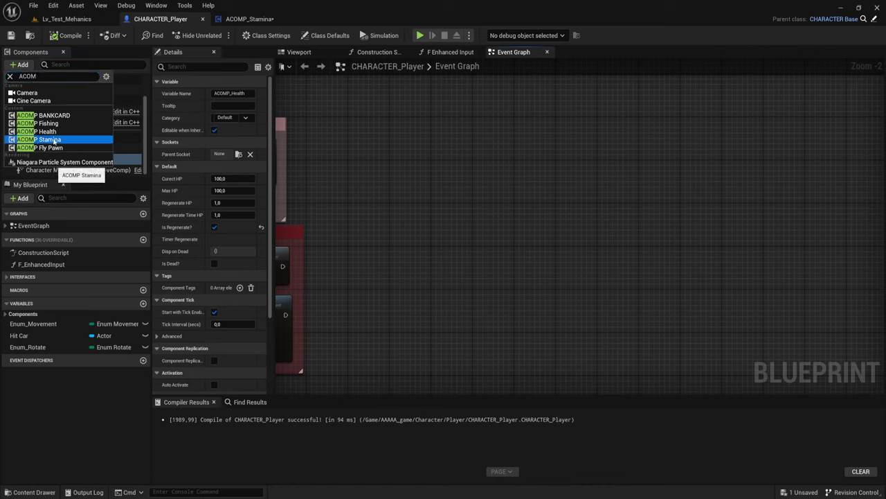
click(70, 139)
key(Return)
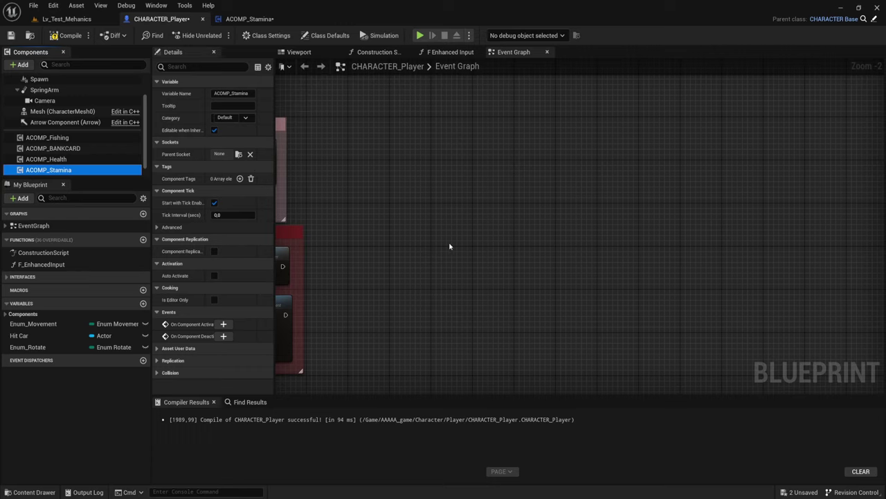
Step: Add a Timeline node from the 'Time' search and prefix its name with 'Stamina'
right_click(439, 179)
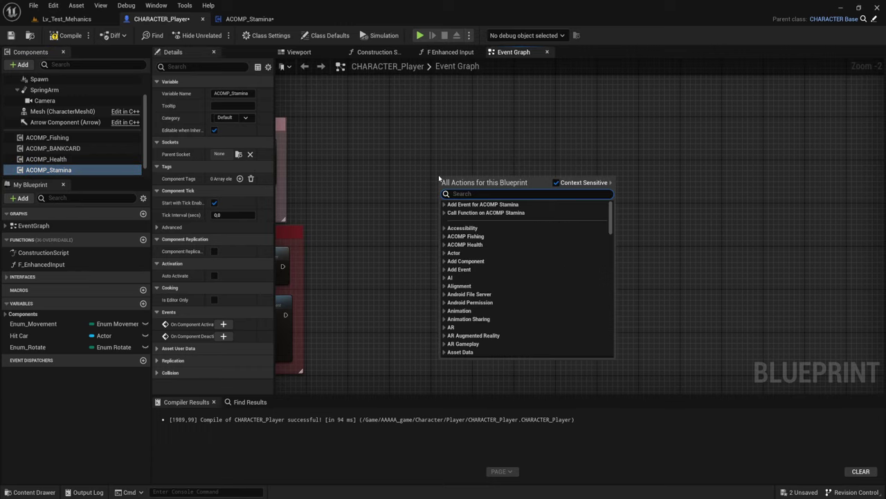
text(Tim)
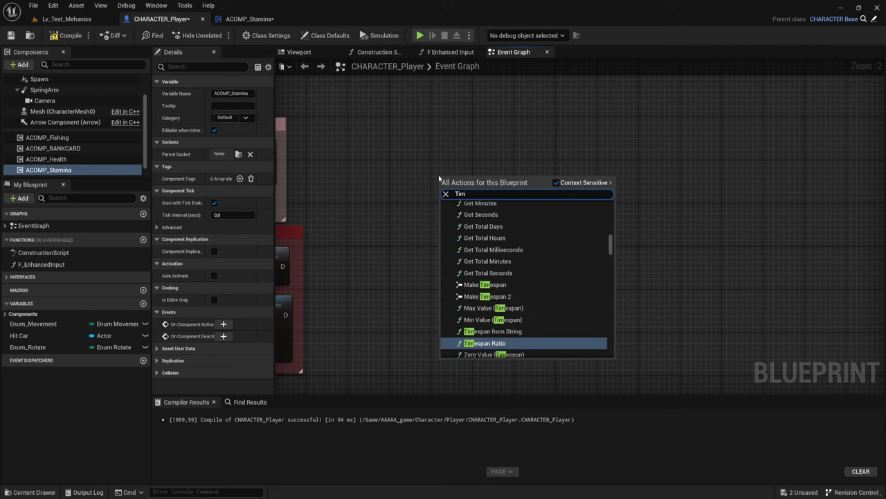
text(e)
scroll(600, 250, down, 3)
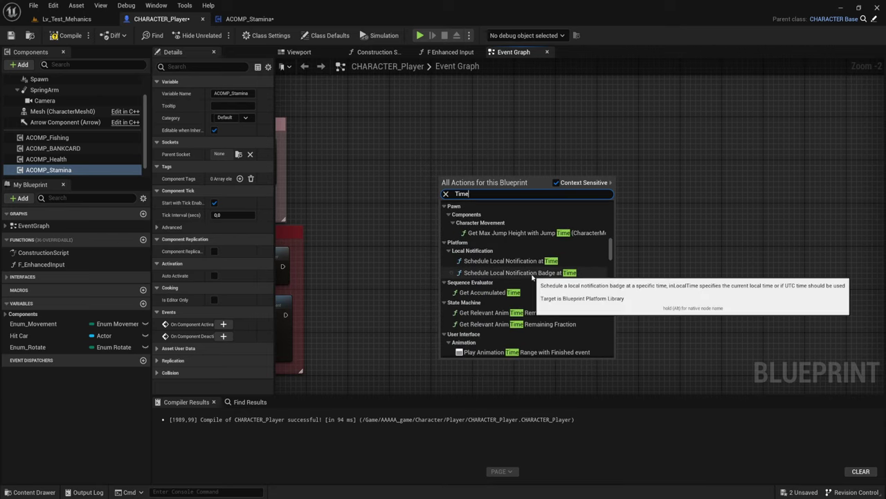
scroll(600, 247, down, 2)
drag(610, 248, 616, 351)
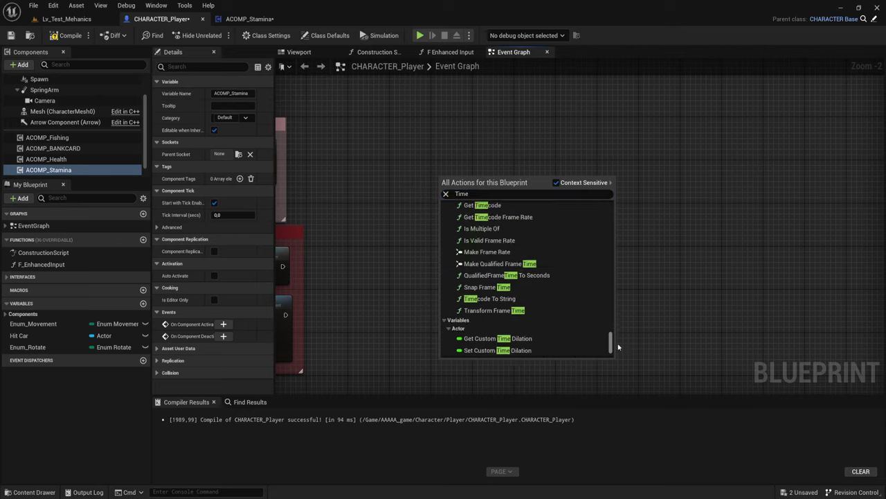
click(485, 351)
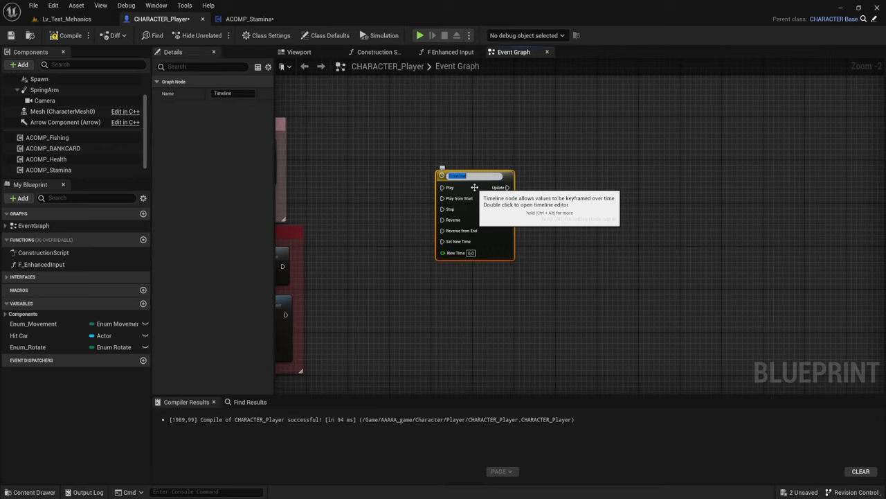
key(Home)
text(Sta)
text(mina)
Step: Drop an ACOMP_Stamina reference node above the timeline, abandoning the wire pulled from it
mouse_move(474, 187)
right_down()
mouse_move(601, 175)
mouse_move(550, 212)
right_up()
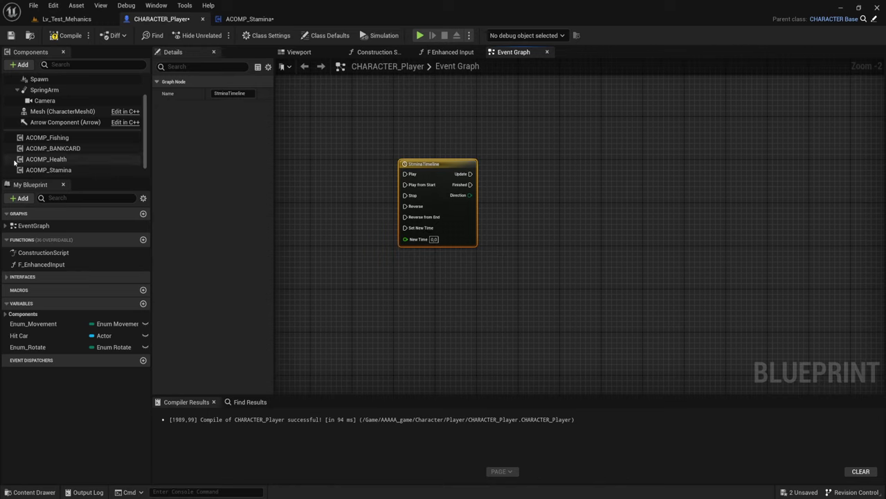
mouse_move(42, 169)
mouse_down()
mouse_move(446, 136)
mouse_move(521, 164)
mouse_up()
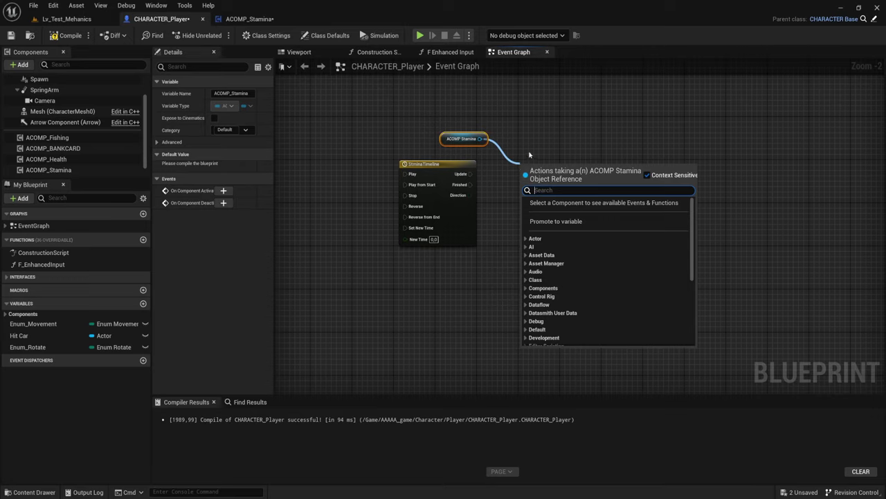
click(531, 152)
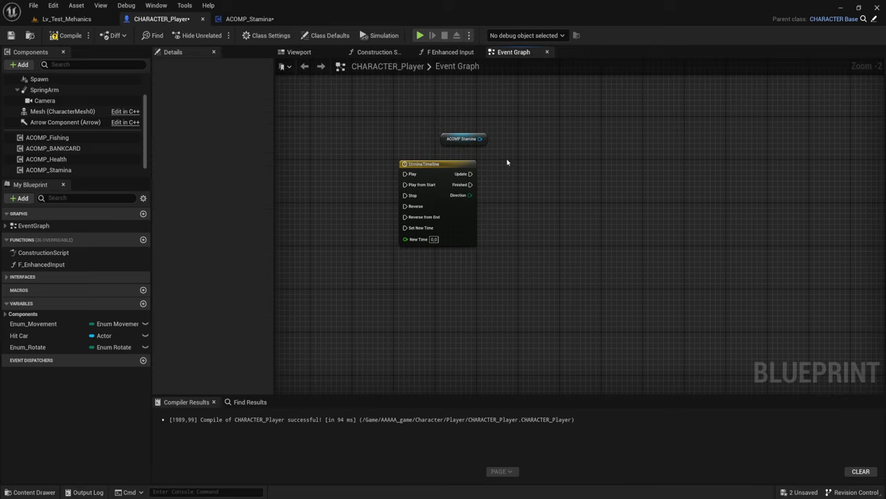
drag(479, 139, 575, 168)
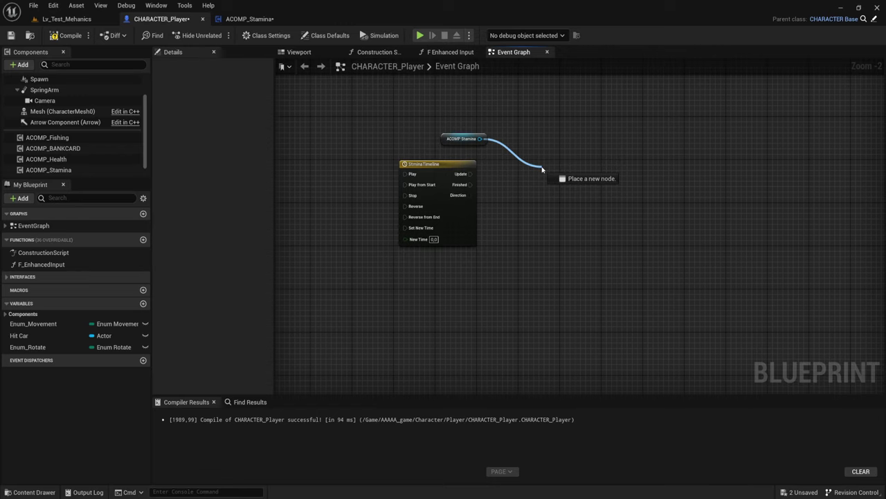
drag(542, 168, 543, 169)
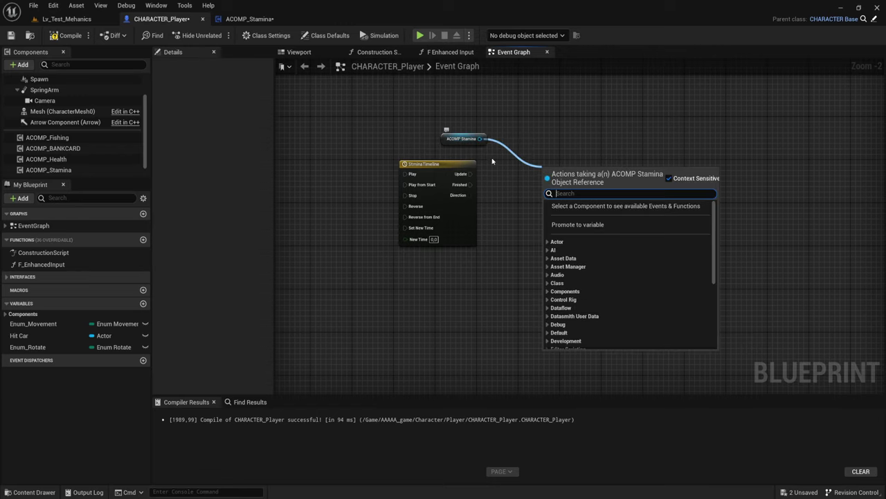
right_drag(495, 164, 490, 186)
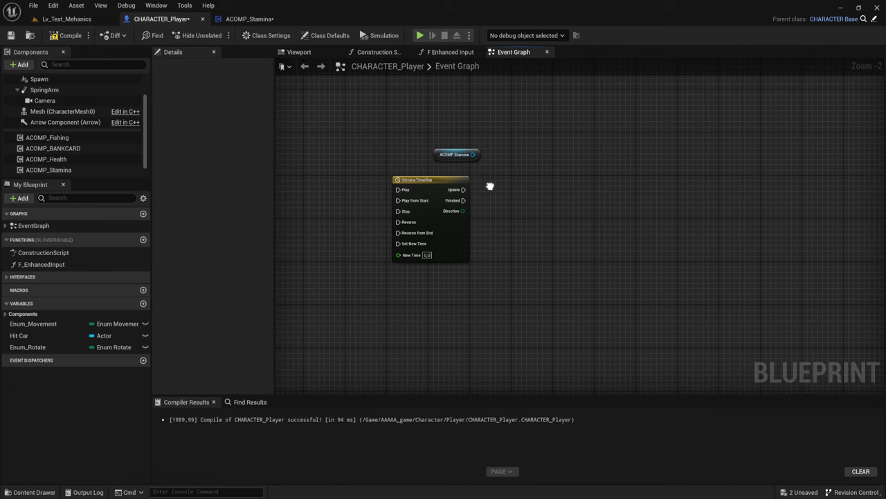
Step: In ACOMP_Stamina, add a Float variable named Stamina
click(247, 19)
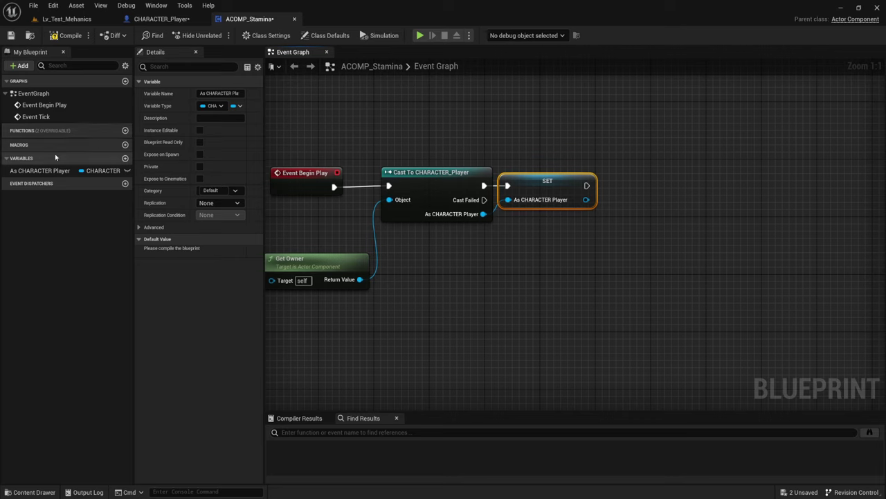
click(125, 159)
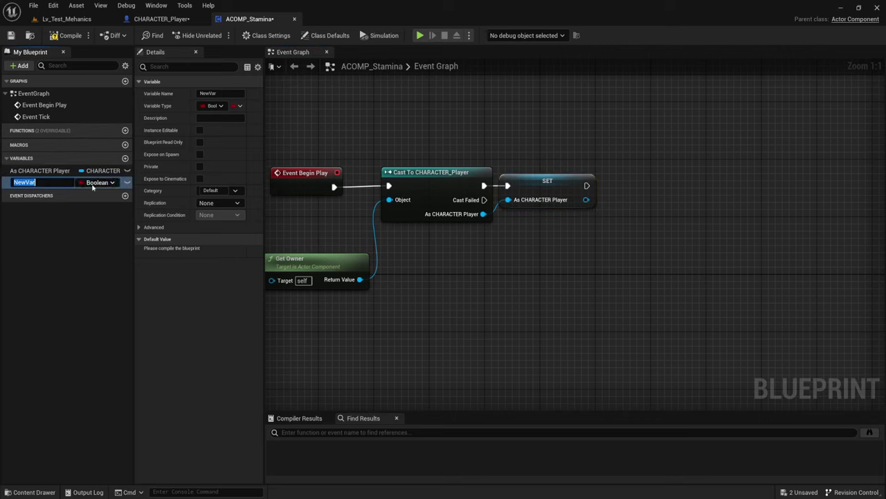
click(114, 182)
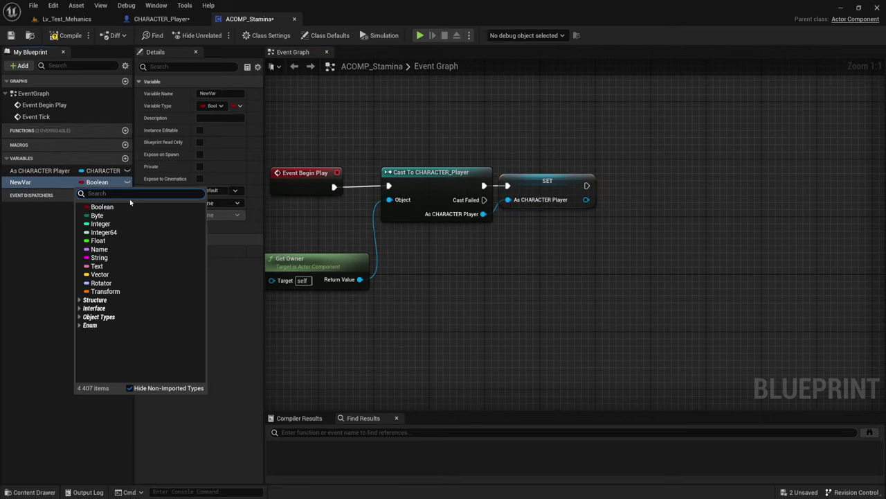
click(100, 240)
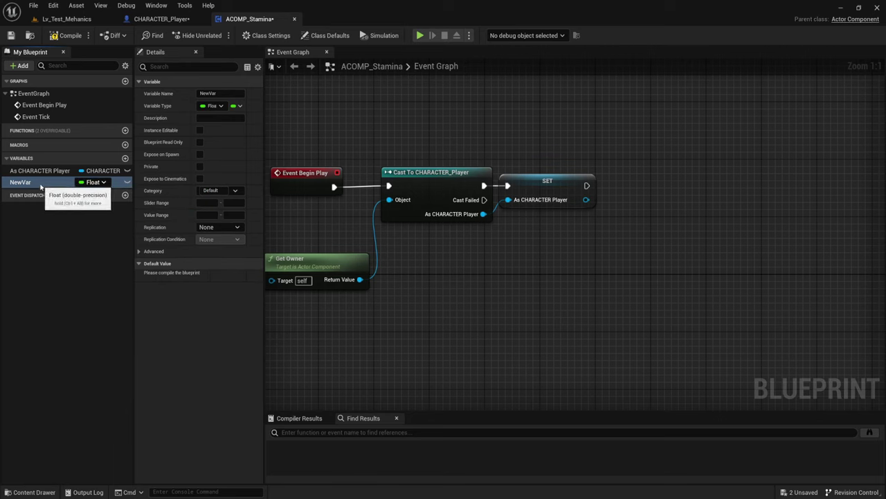
click(33, 182)
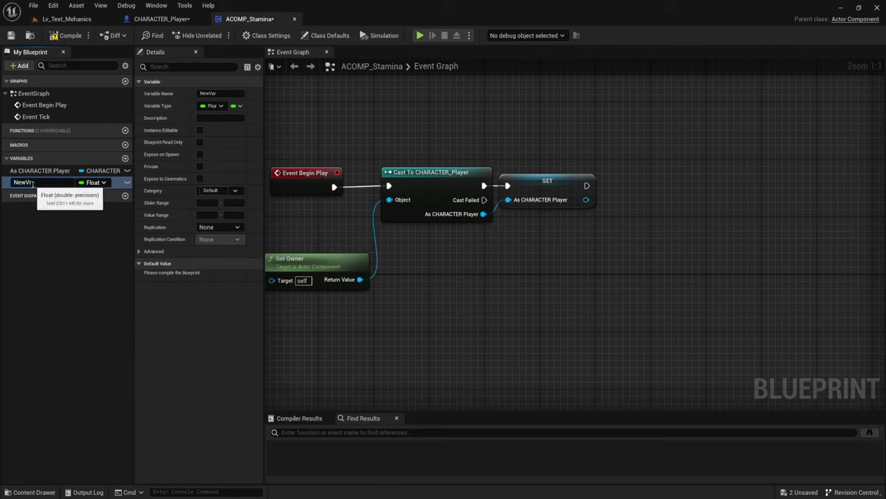
key(BackSpace)
key(BackSpace)
key(BackSpace)
text(Sta)
key(Return)
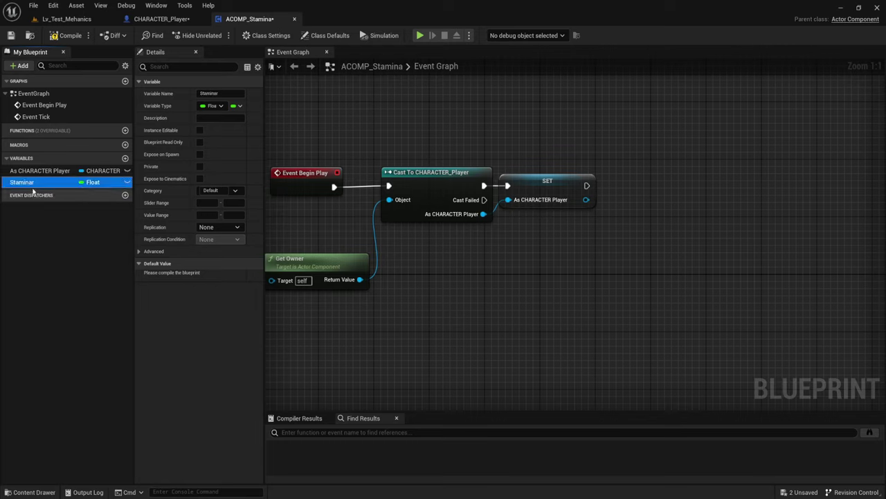
key(F2)
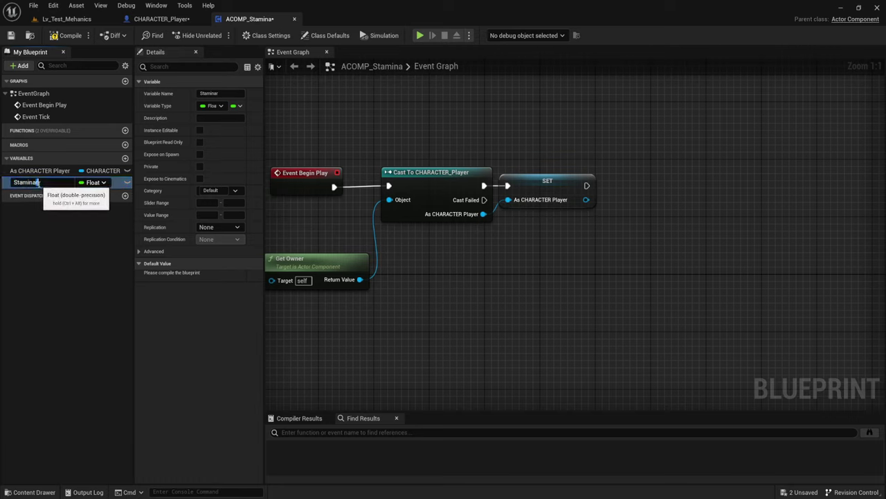
text(Stamina)
key(Return)
Step: Duplicate the Stamina variable to create a Stamina_TO float
right_click(38, 184)
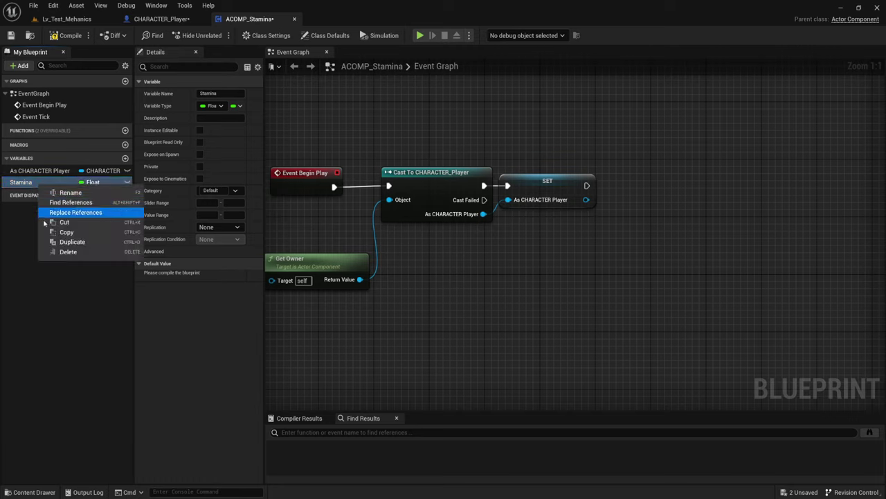
click(67, 251)
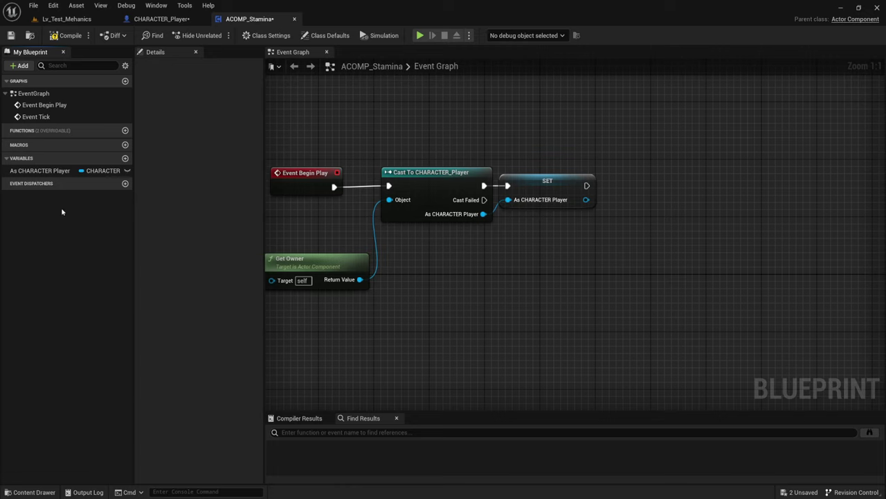
key(ctrl+z)
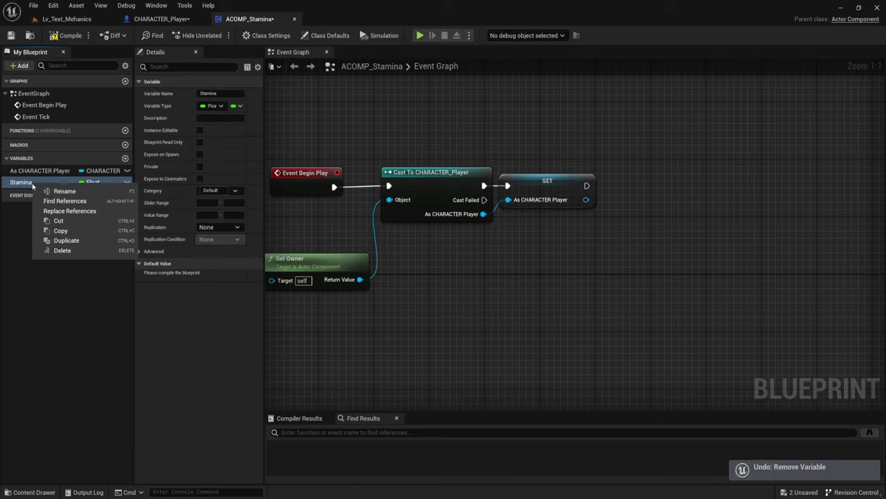
right_click(34, 183)
click(58, 241)
text(Stamina_TO)
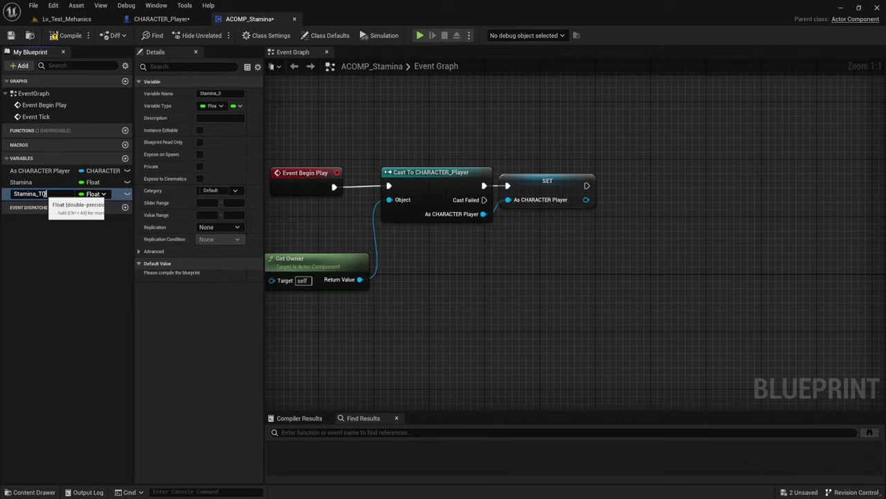
key(Return)
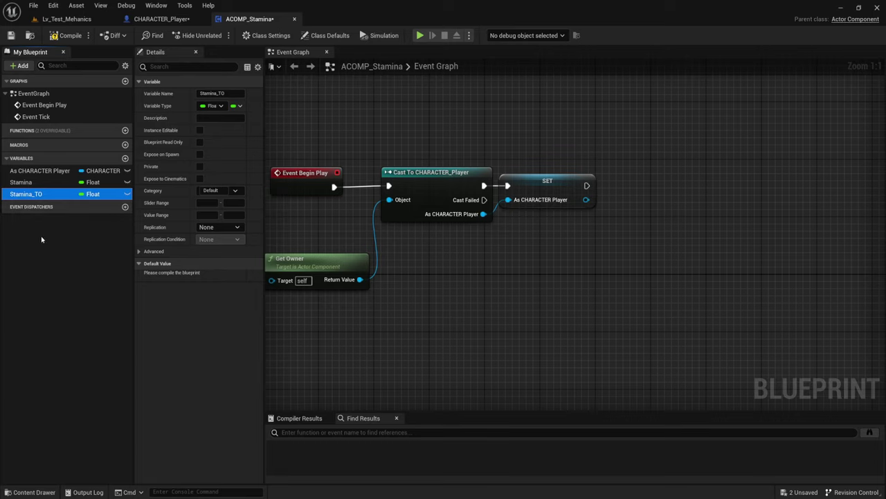
Step: Add a Boolean variable named 'Is Stamina?' and create a new function
click(126, 157)
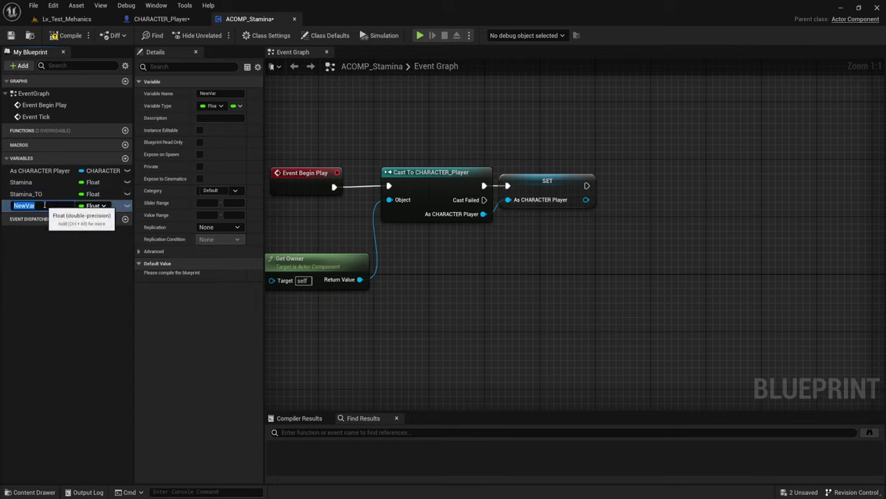
key(BackSpace)
text(Is Stamina?)
key(Return)
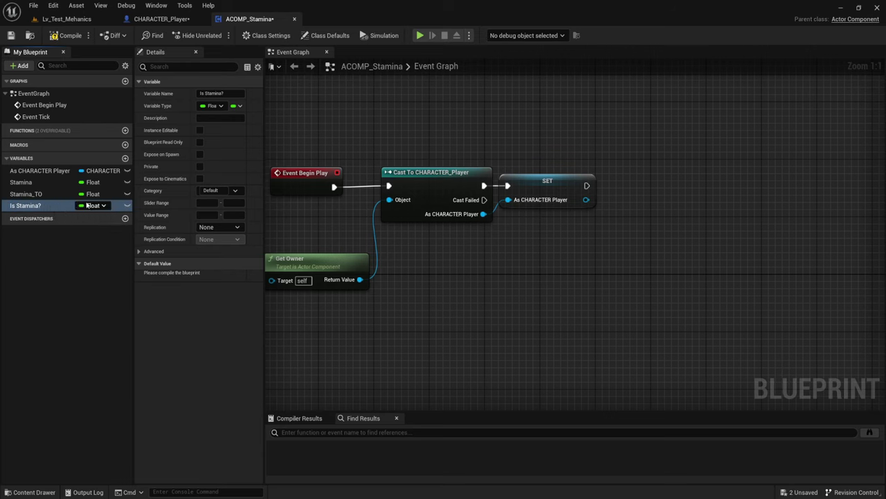
click(103, 206)
click(100, 229)
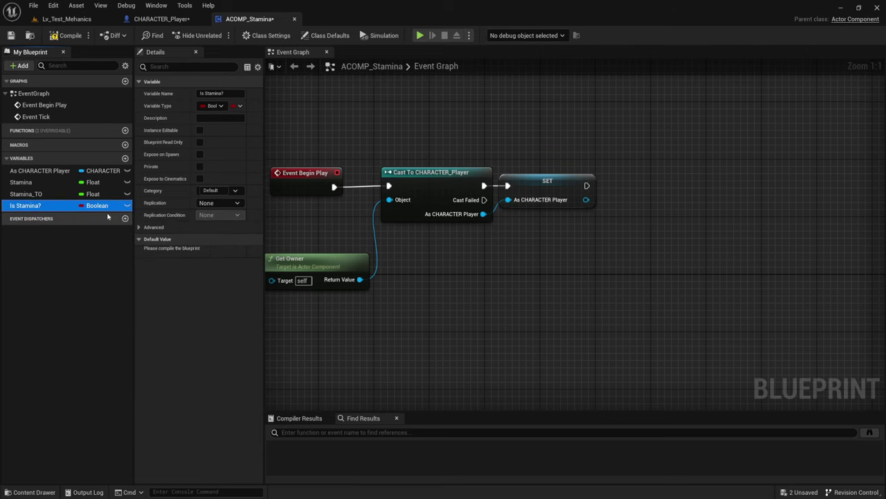
click(69, 249)
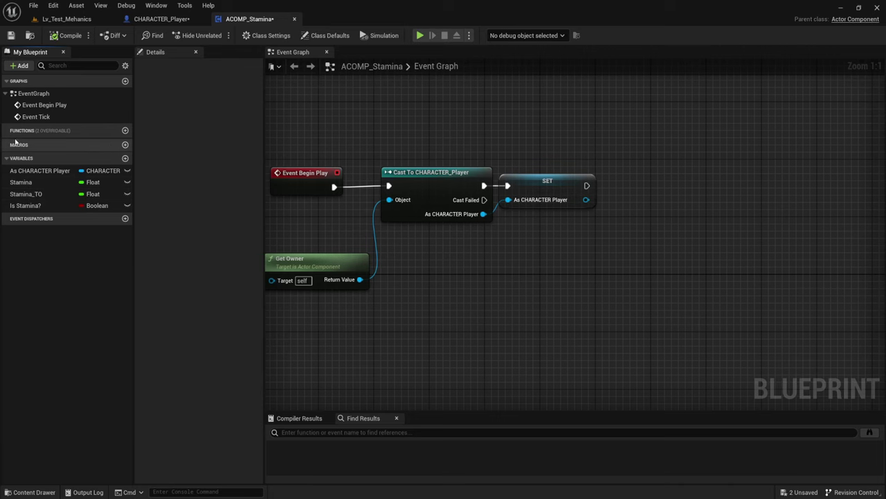
click(124, 130)
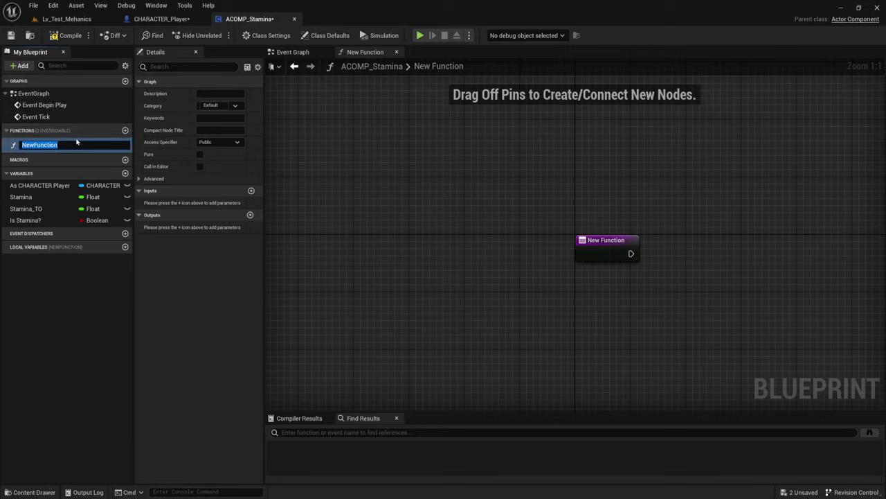
Step: Name the function StaminaGO and drop Stamina and Stamina_TO getters into its graph
text(Stamin)
text(amina)
text(GO)
key(Return)
right_drag(689, 279, 431, 224)
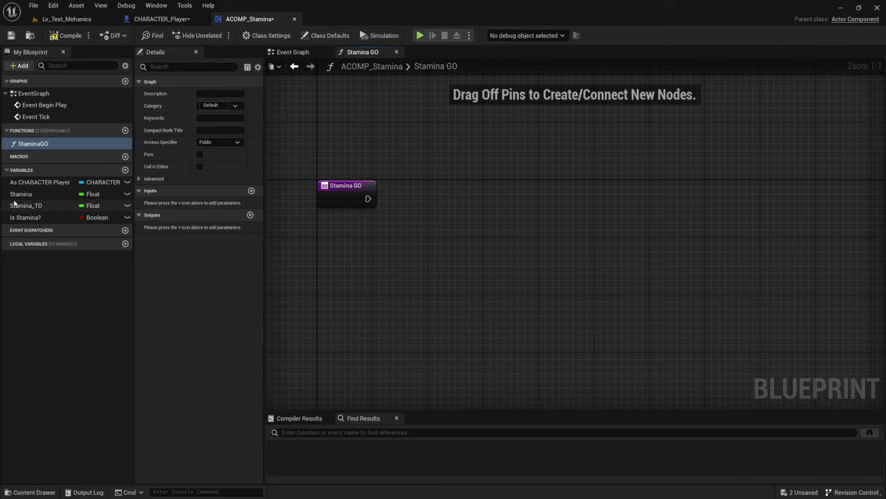
ctrl+drag(21, 194, 410, 205)
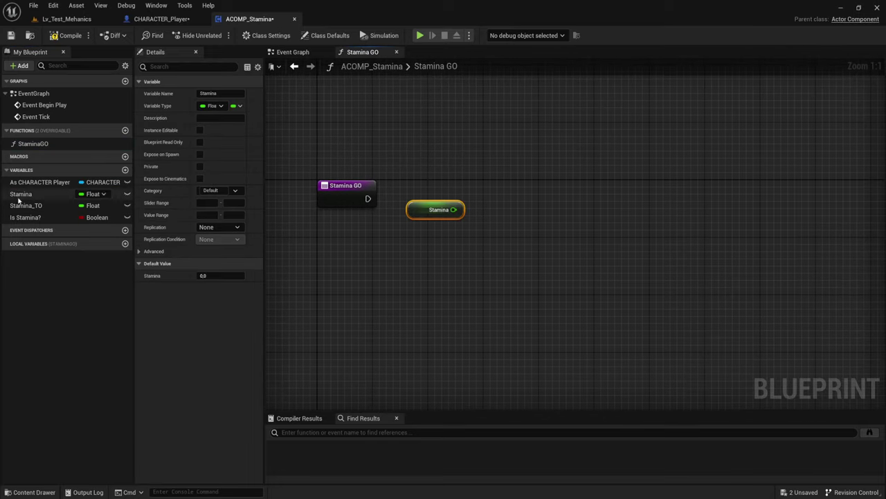
ctrl+drag(26, 205, 410, 232)
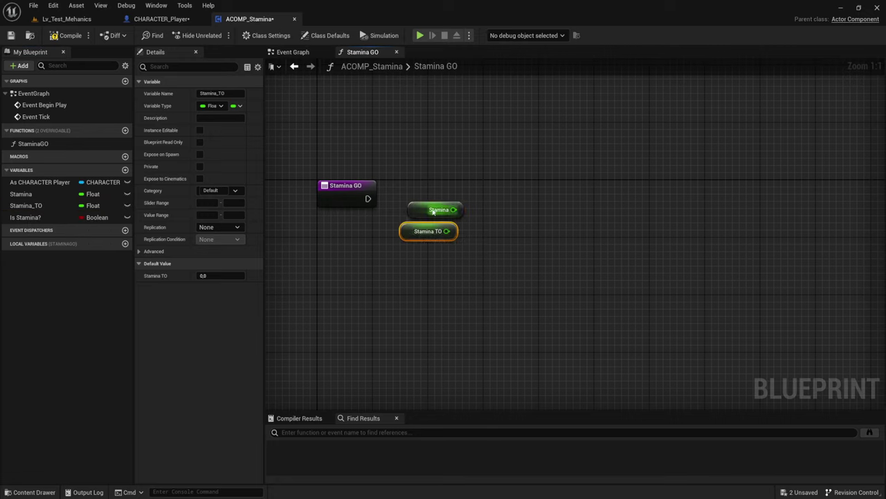
Step: Set the Stamina variable's default value to 100
click(411, 209)
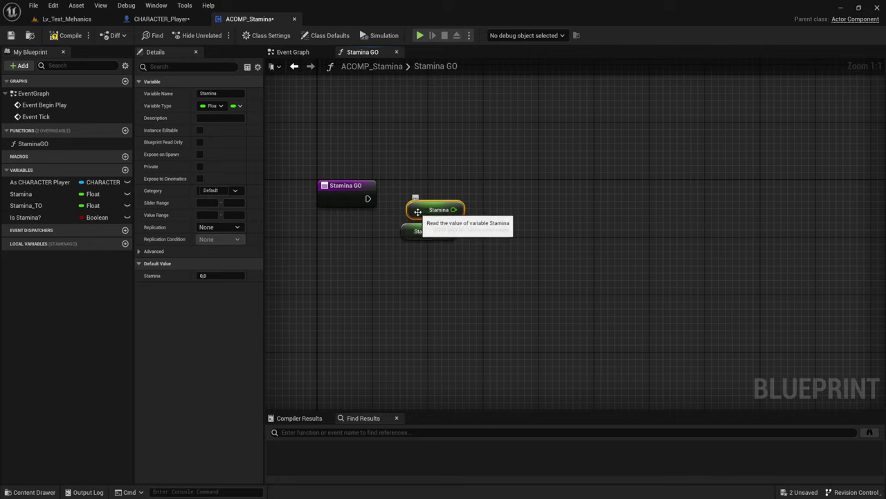
click(217, 275)
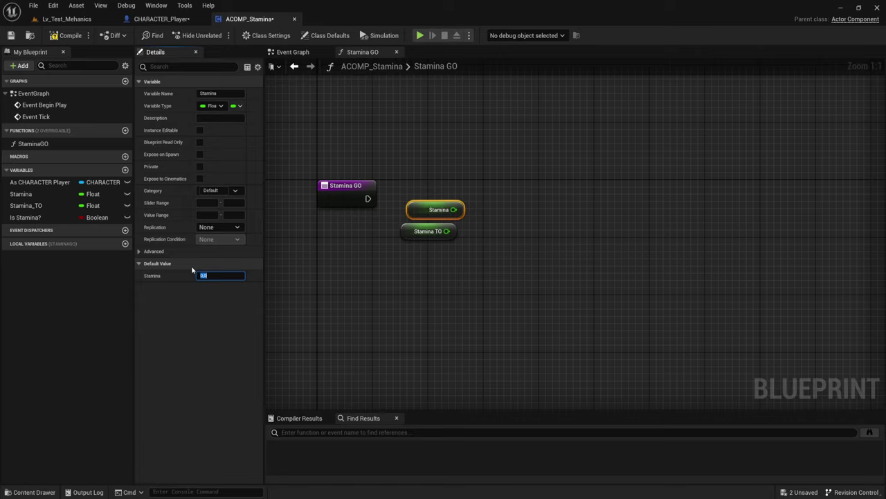
text(100)
key(Return)
mouse_move(412, 230)
mouse_down()
mouse_move(508, 293)
mouse_move(421, 207)
mouse_move(383, 231)
mouse_up()
mouse_move(476, 206)
right_down()
mouse_move(453, 178)
mouse_move(475, 175)
right_up()
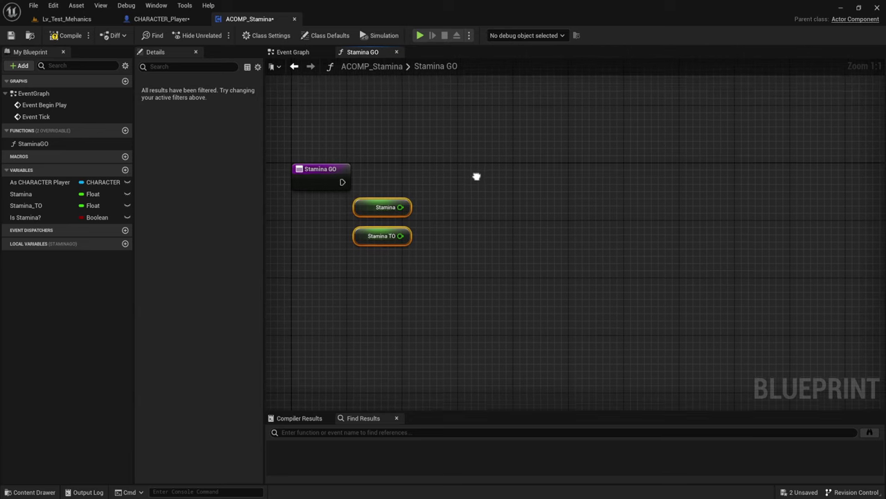
Step: Add a SET Stamina node after the StaminaGO entry node, aligned with it
click(329, 180)
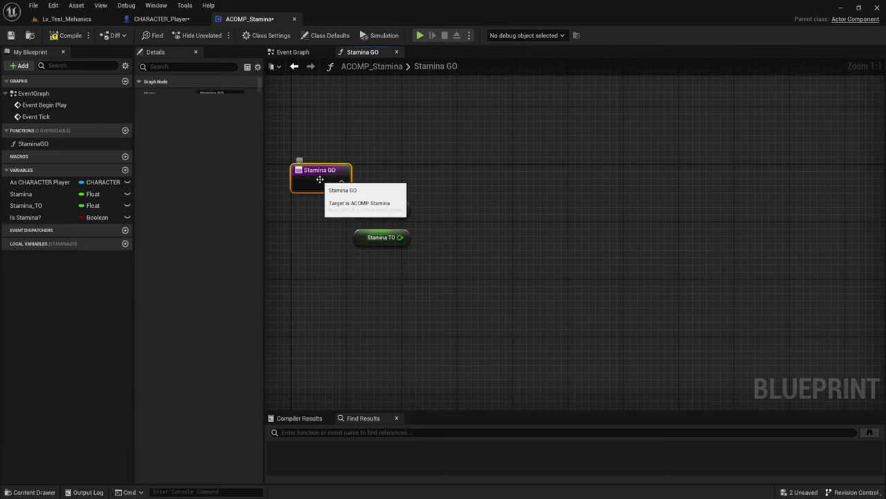
drag(344, 183, 467, 182)
click(22, 196)
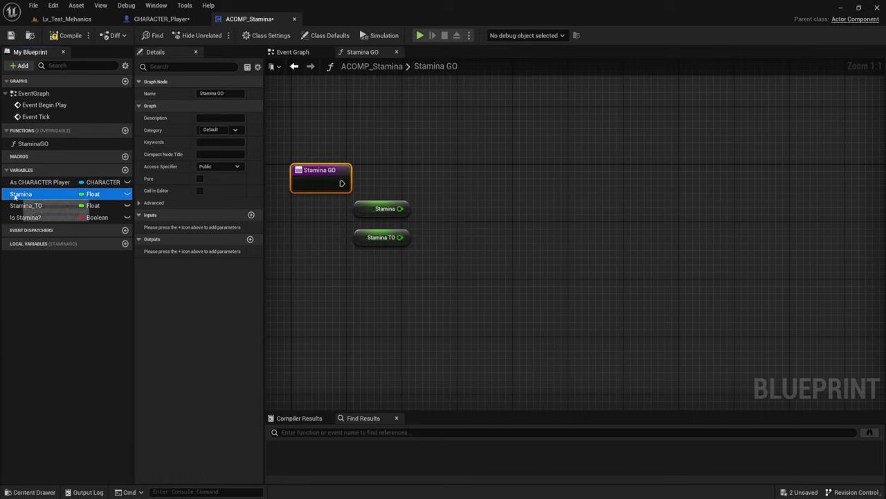
mouse_move(22, 198)
alt+mouse_down()
mouse_move(557, 191)
mouse_move(342, 183)
alt+mouse_up()
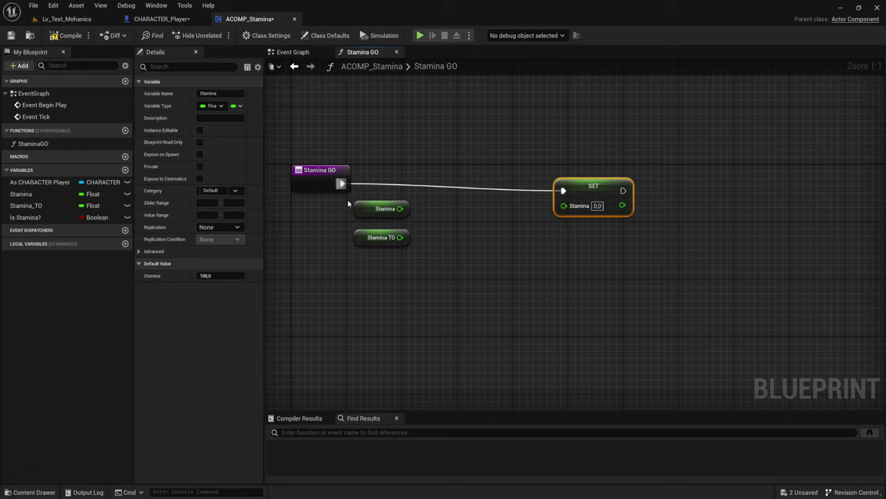
key(q)
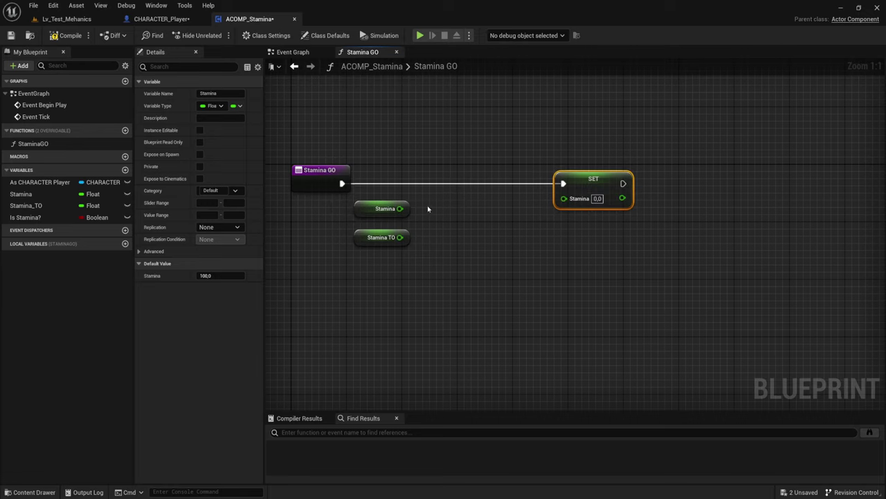
right_drag(457, 222, 469, 224)
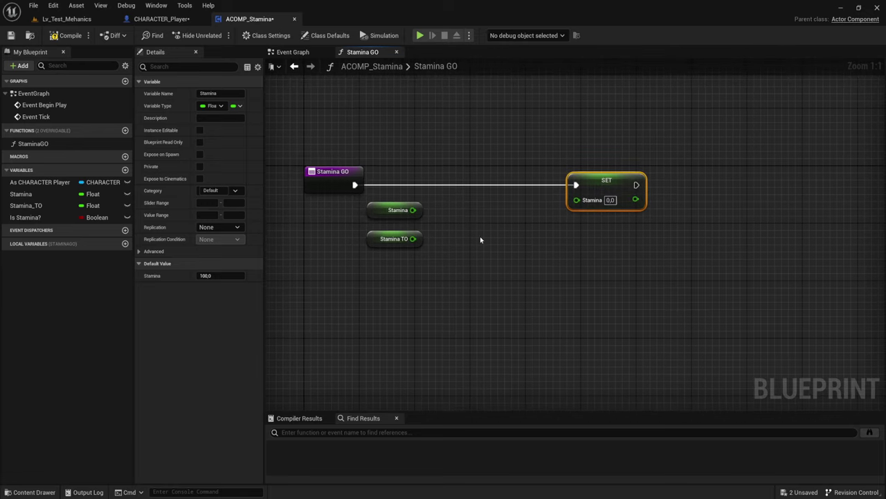
Step: Feed SET Stamina from a Lerp with A as Stamina and B as Stamina_TO
drag(576, 200, 544, 220)
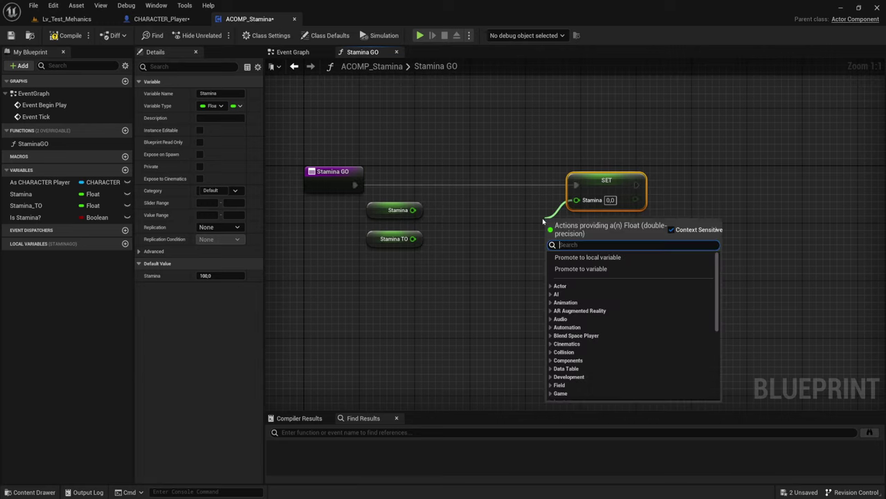
text(lerp)
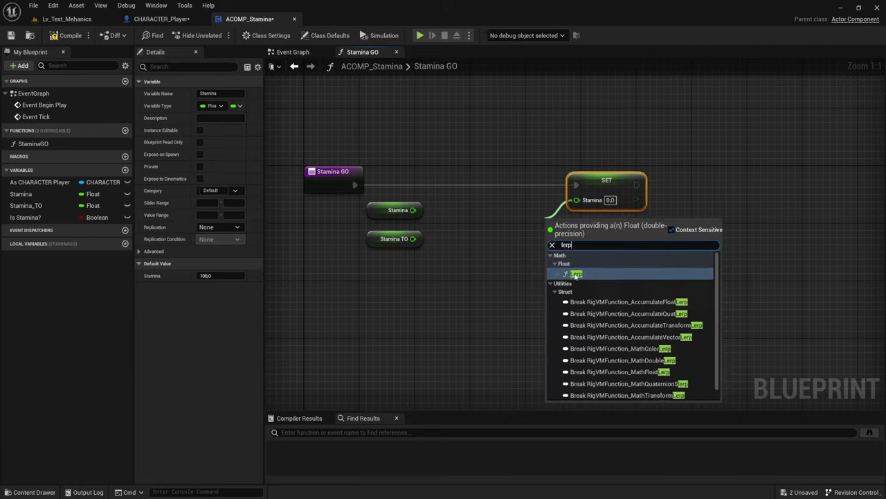
click(576, 274)
mouse_move(587, 237)
mouse_down()
mouse_move(504, 207)
mouse_move(505, 215)
mouse_up()
drag(413, 210, 471, 216)
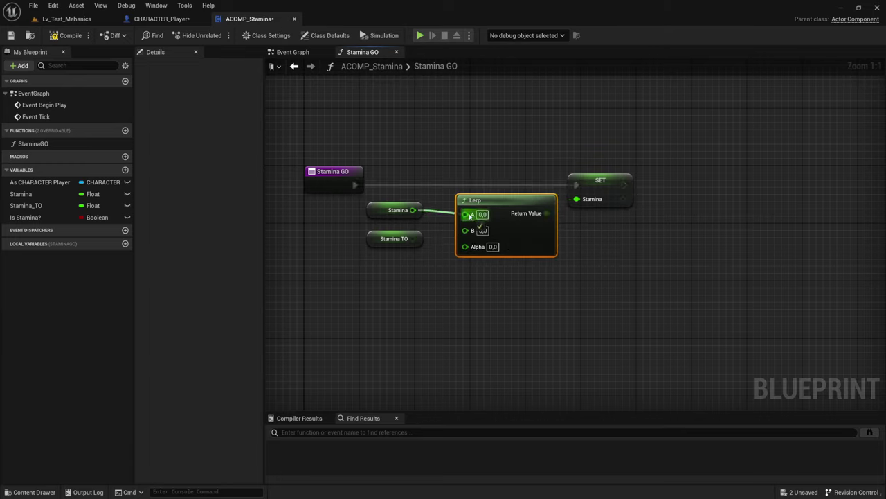
drag(412, 238, 474, 228)
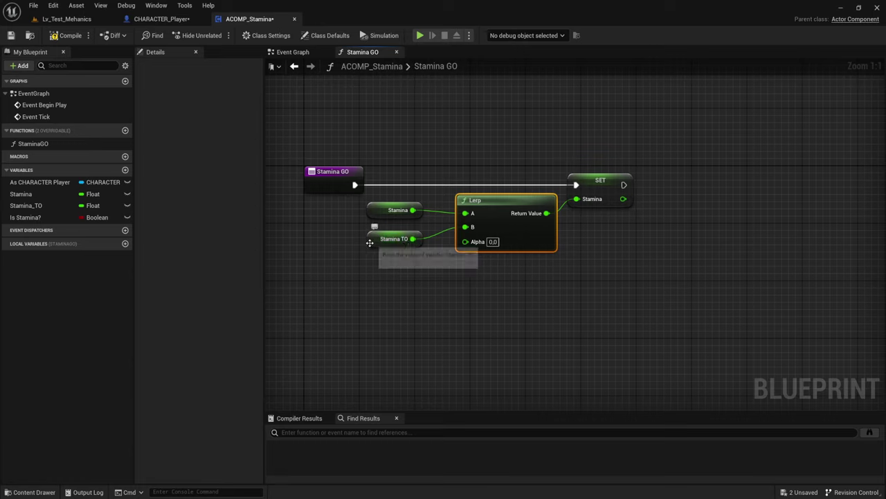
drag(370, 243, 369, 236)
Step: Make the Lerp's Alpha an input of StaminaGO and compile the blueprint
mouse_move(466, 241)
mouse_down()
mouse_move(467, 266)
mouse_move(471, 258)
mouse_up()
click(448, 272)
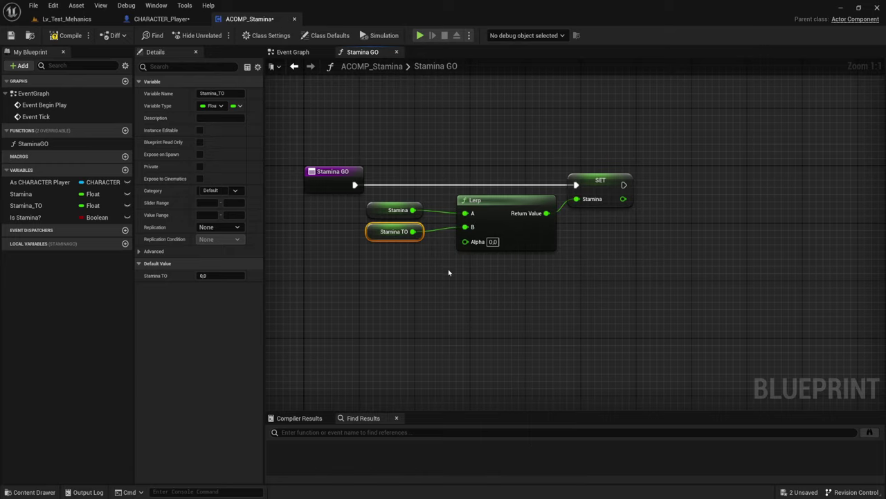
click(448, 271)
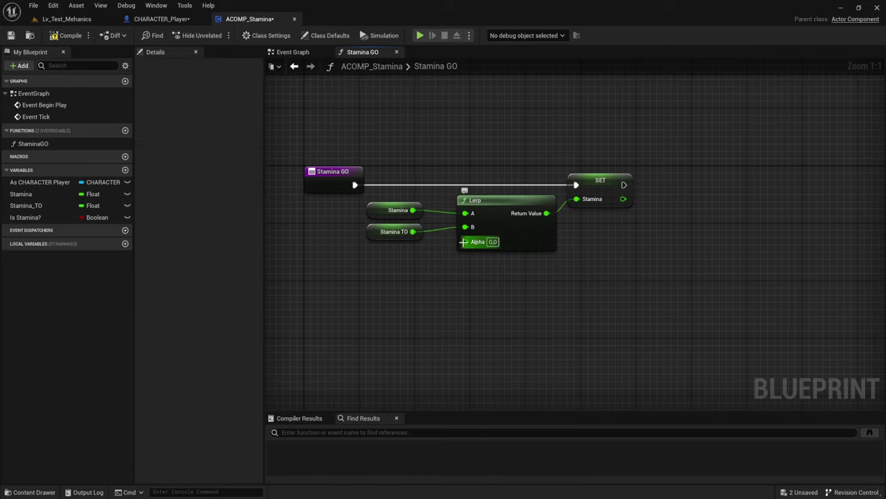
drag(464, 242, 326, 191)
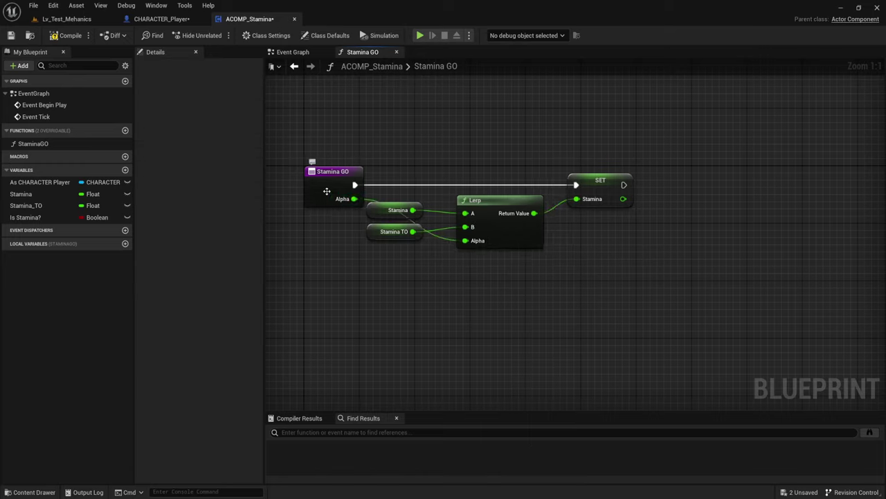
click(69, 36)
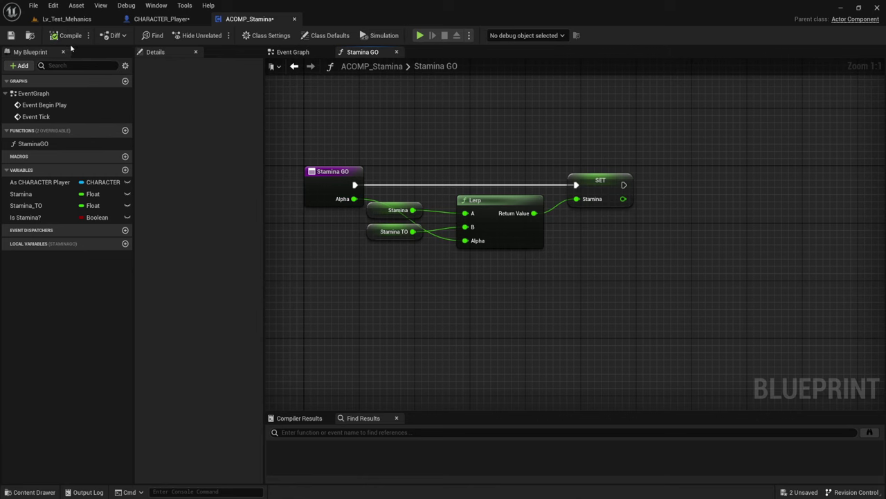
Step: In CHARACTER_Player, add a Stamina GO call off the ACOMP Stamina reference, placed beside StminaTimeline
click(172, 19)
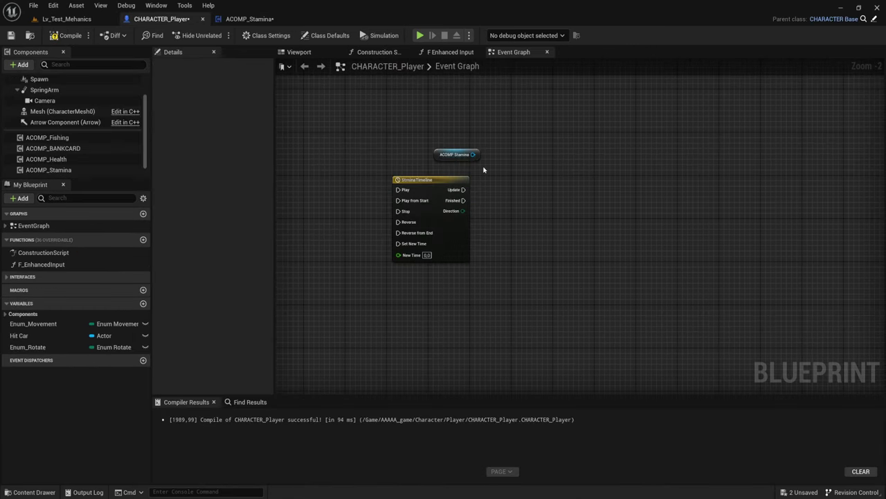
drag(473, 154, 529, 173)
text(sta)
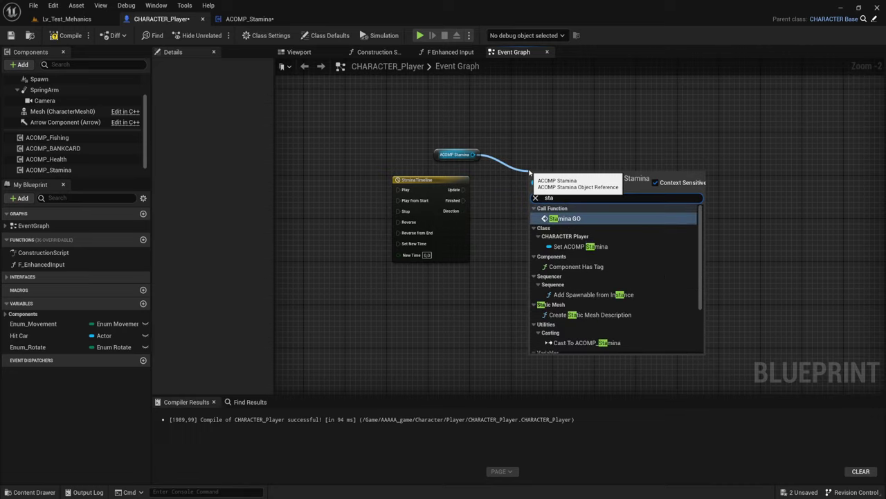
key(Return)
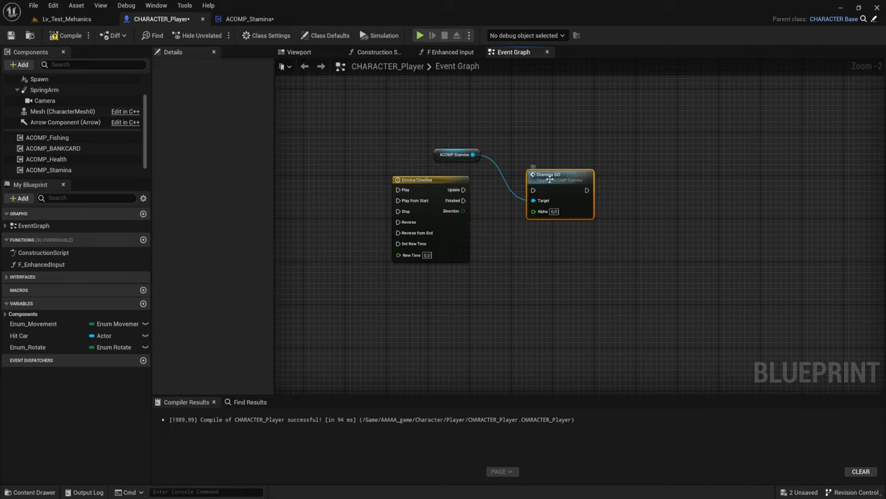
drag(528, 187, 528, 182)
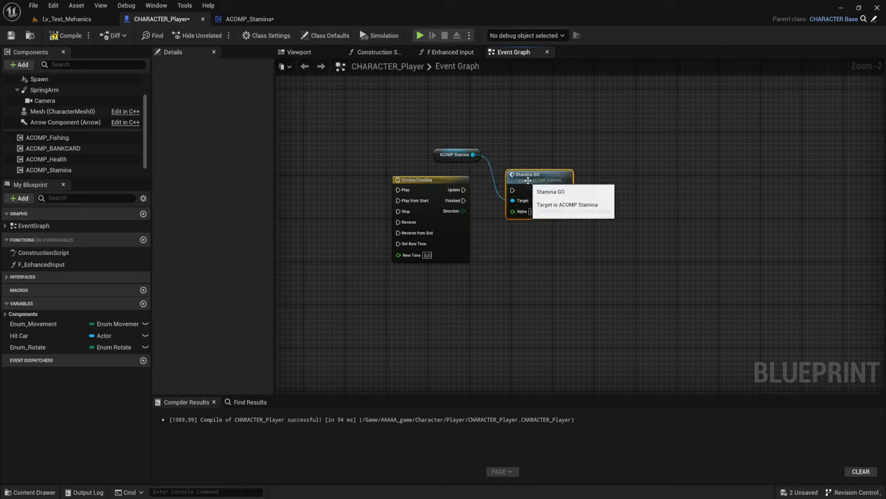
Step: In StminaTimeline, add float track NewTrack_0 and set the timeline length to 0.50 seconds
double_click(434, 217)
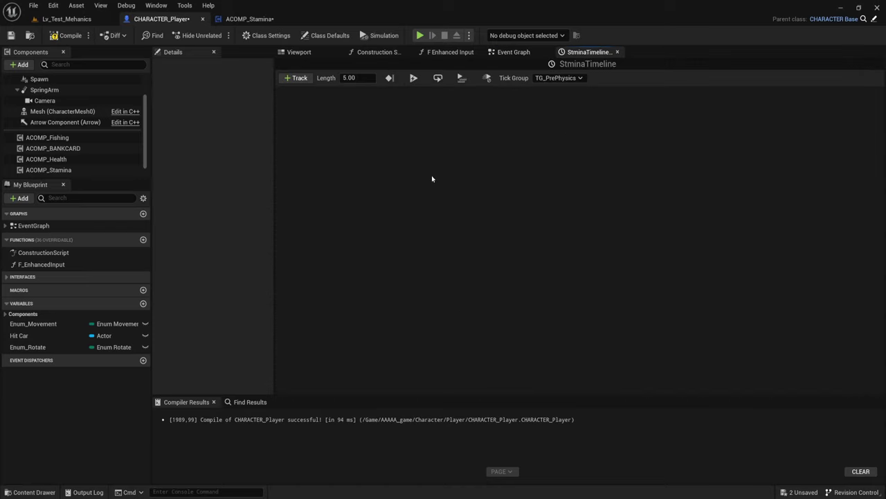
click(292, 79)
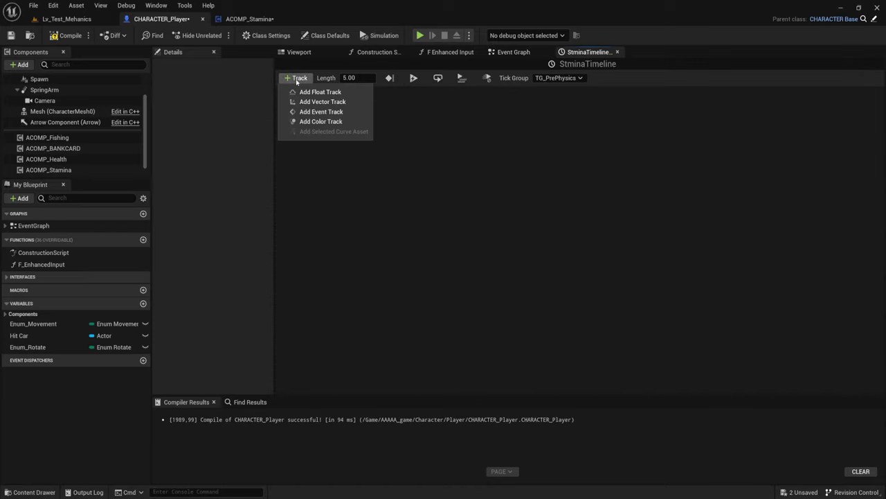
click(309, 92)
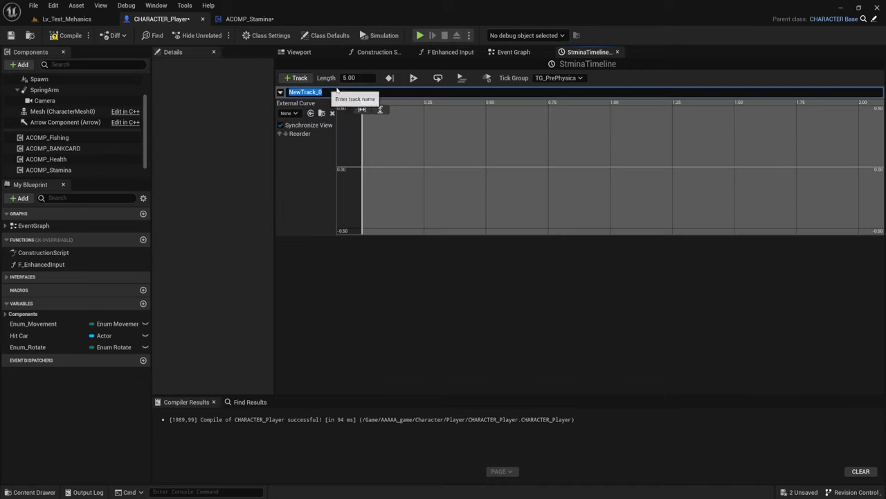
click(365, 78)
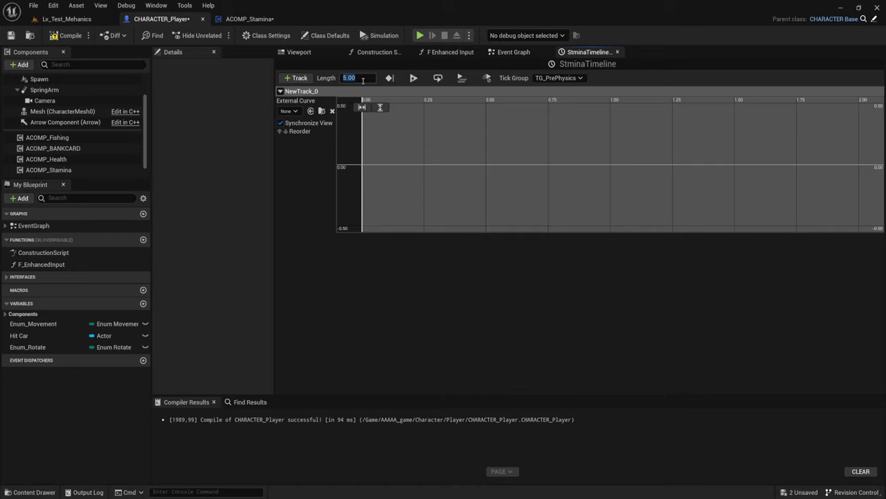
click(339, 78)
text(0.5)
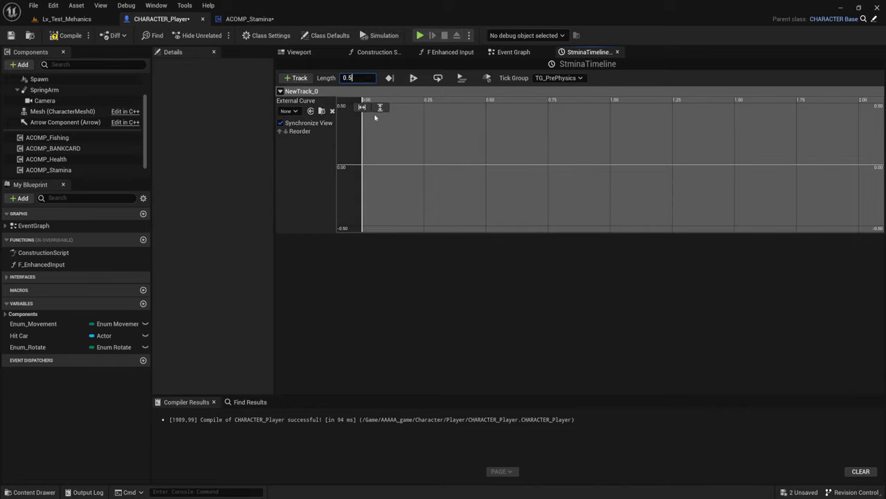
key(Return)
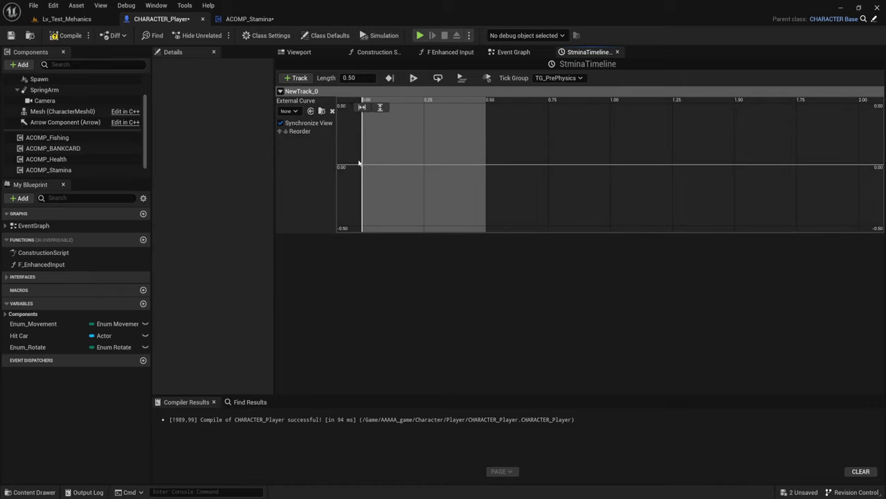
Step: Add two keys to NewTrack_0 and set the first key's time to 0
shift+click(358, 160)
shift+click(409, 131)
click(358, 160)
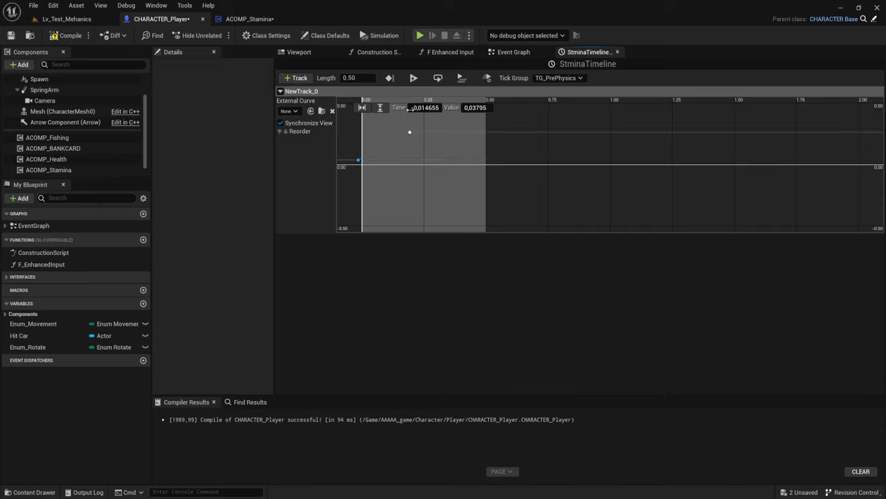
click(410, 108)
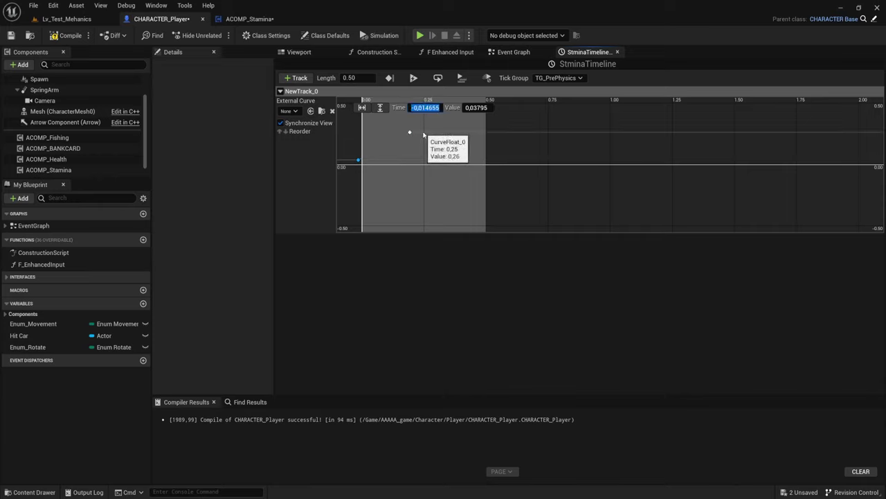
text(0)
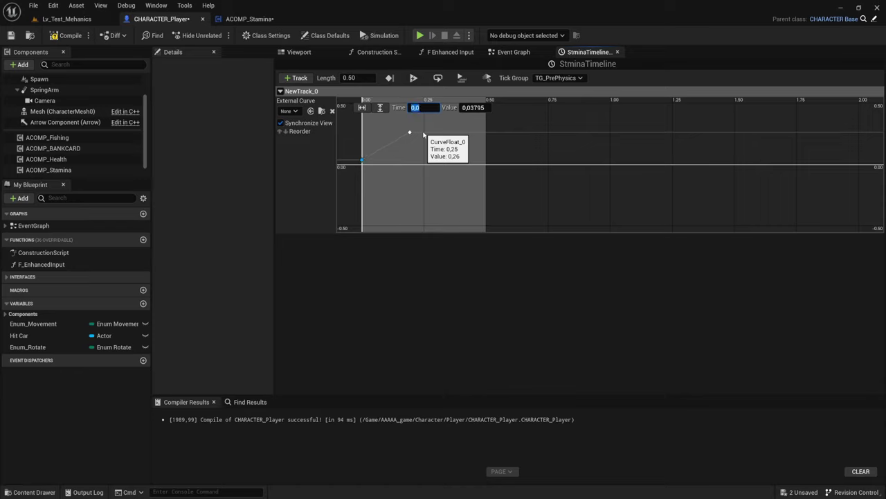
click(481, 108)
click(366, 177)
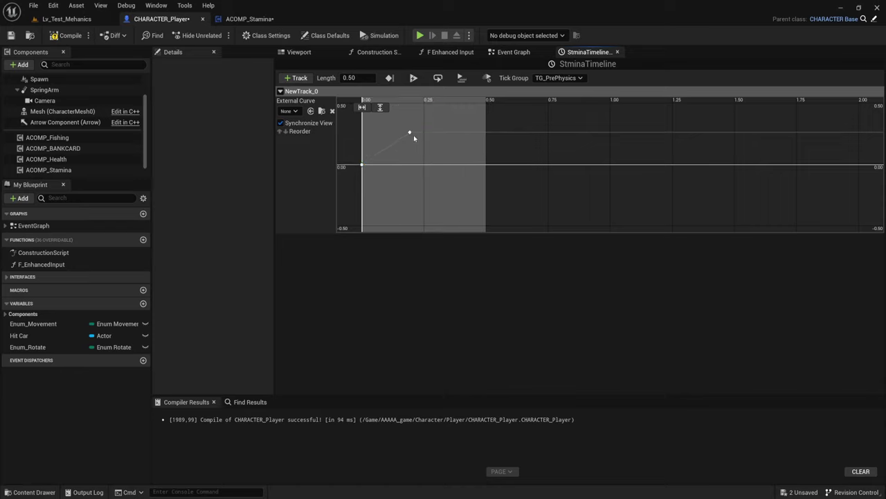
Step: Set the second key to time 0.5 with a value of 1.0
click(409, 132)
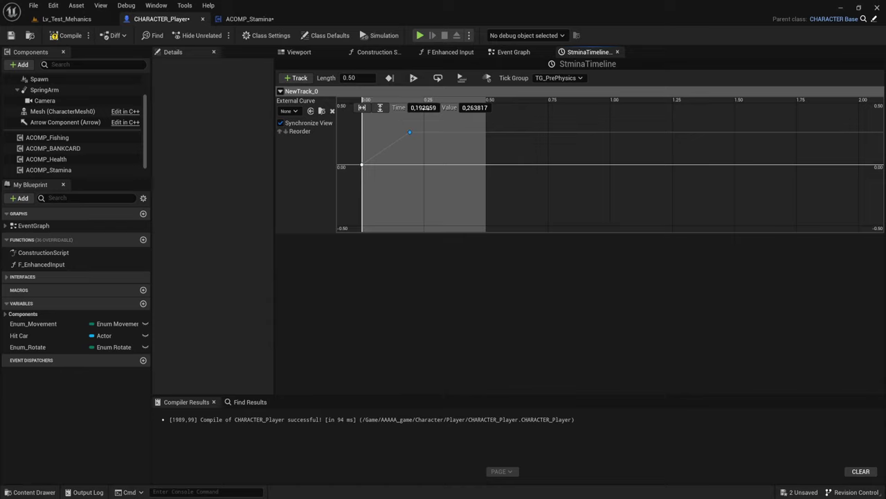
click(424, 108)
text(1)
text(0.5)
click(466, 107)
text(1)
key(Return)
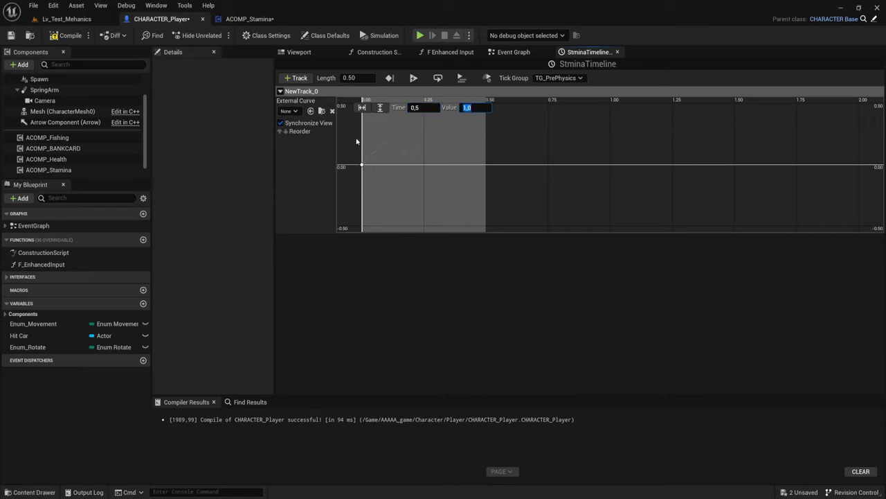
drag(352, 139, 386, 186)
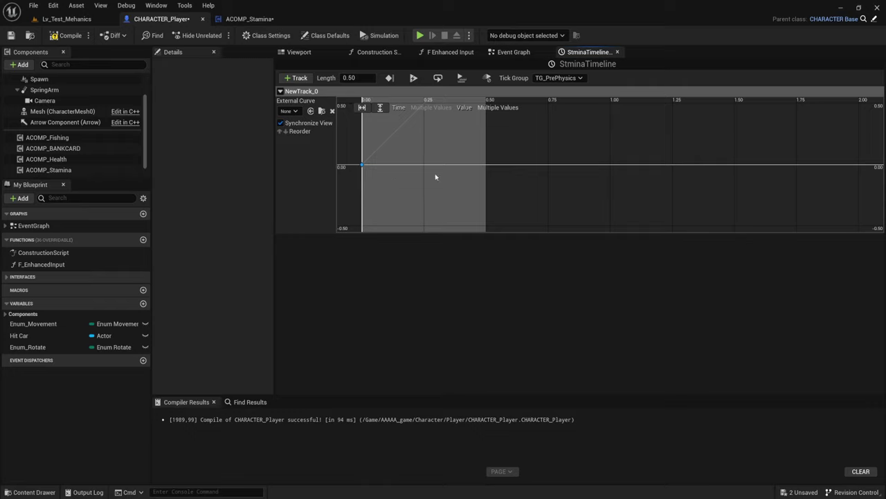
Step: Zoom out so the whole 0-to-1 curve is in view
scroll(439, 180, down, 1)
right_drag(441, 161, 491, 224)
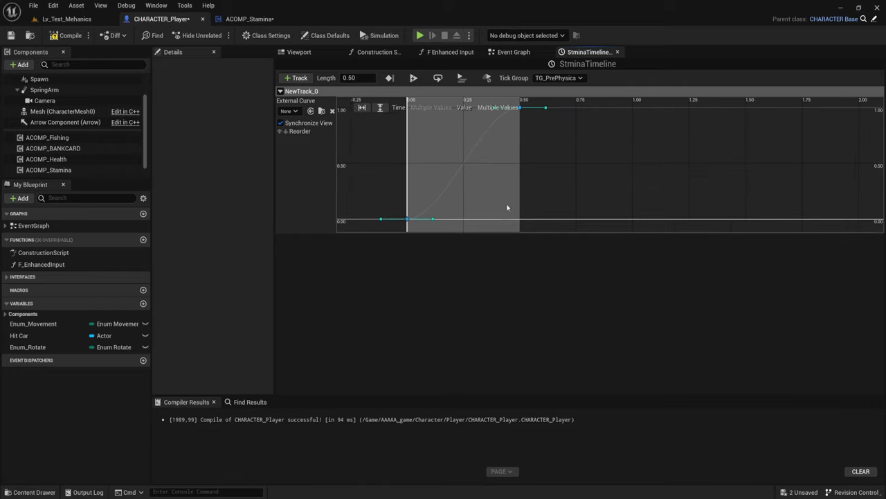
scroll(512, 201, down, 1)
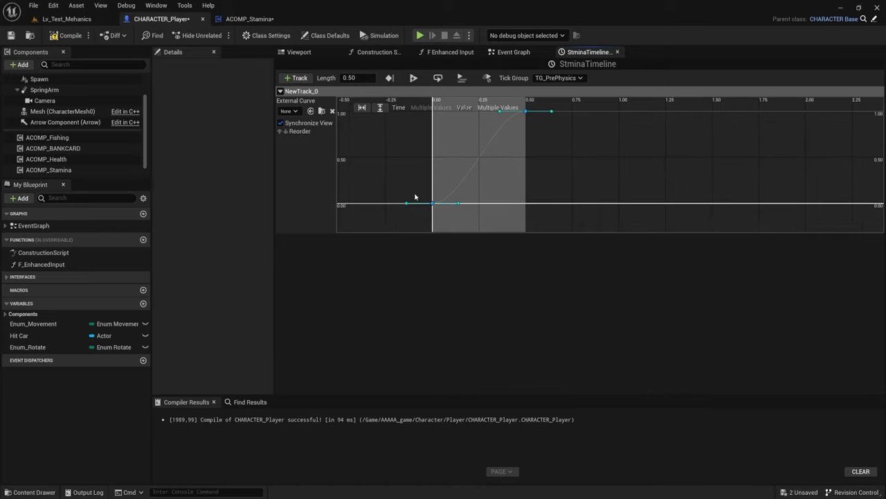
right_click(505, 147)
click(467, 148)
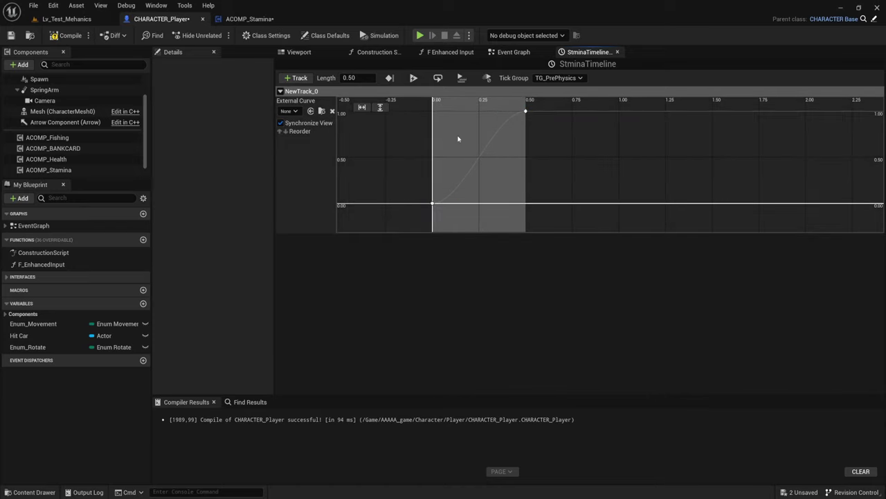
Step: Select both keys, keep their Auto interpolation, and compile CHARACTER_Player
drag(408, 109, 554, 223)
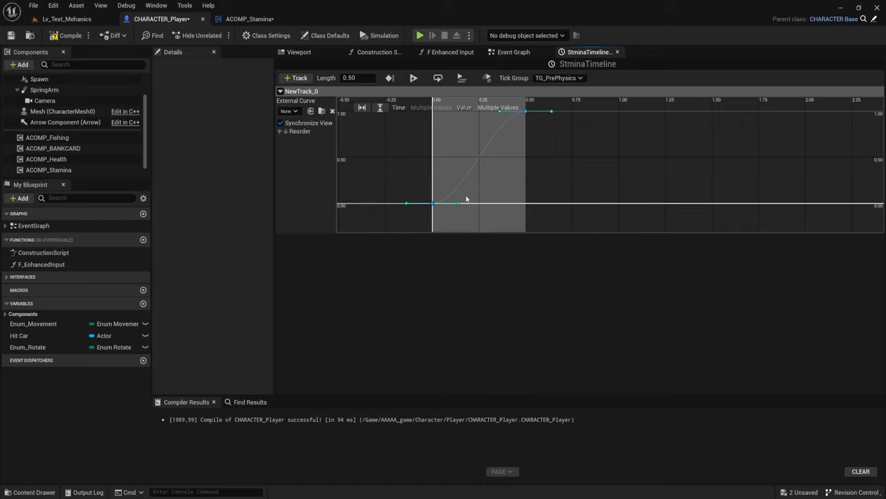
right_click(432, 203)
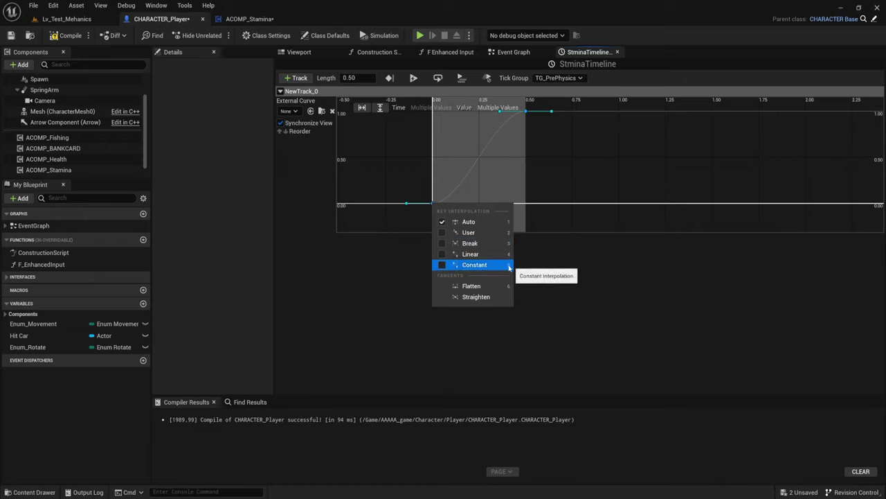
click(555, 146)
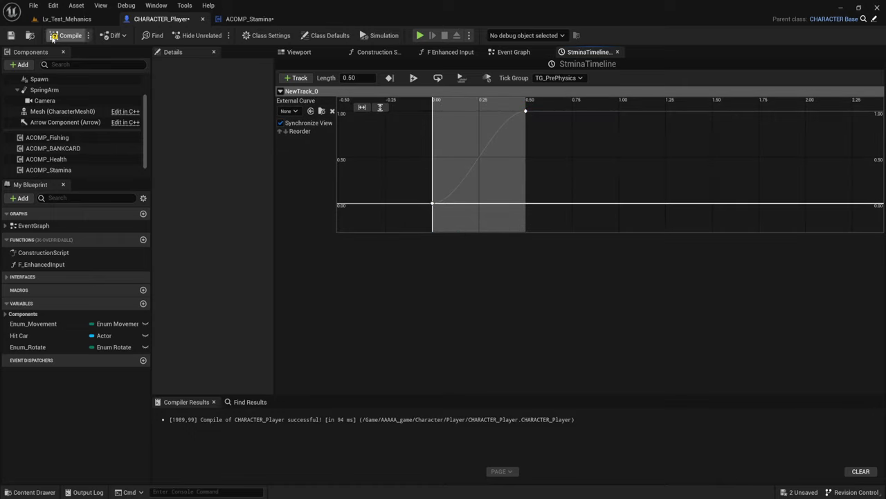
click(53, 37)
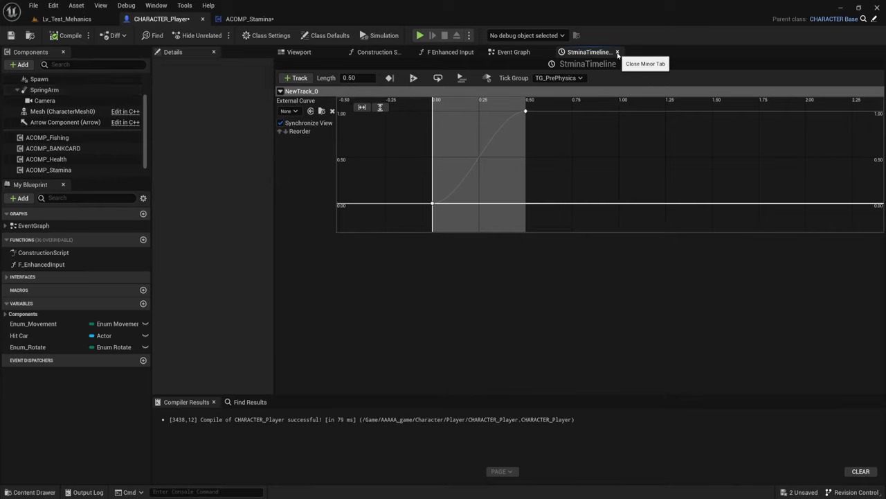
Step: Wire StminaTimeline's Update into Stamina GO's exec and New Track 0 into its Alpha
click(617, 53)
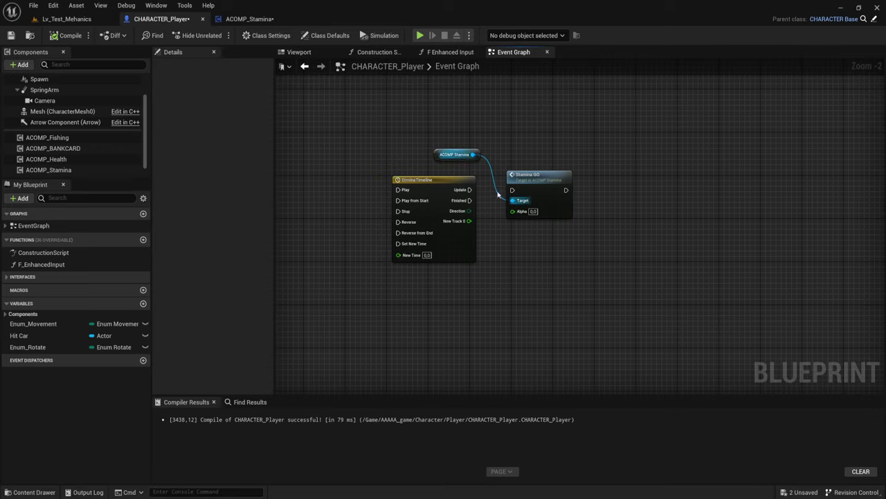
drag(470, 189, 512, 190)
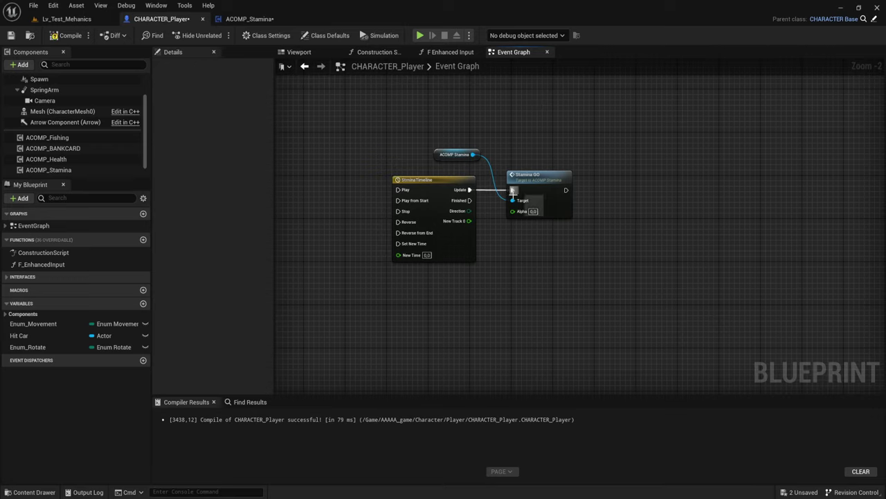
drag(469, 220, 513, 211)
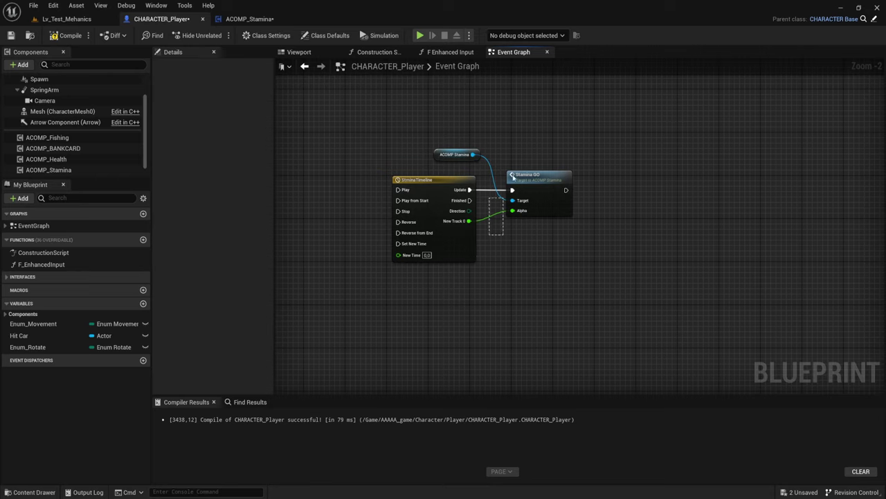
Step: Marquee-select the timeline, ACOMP Stamina and Stamina GO nodes as a group
drag(491, 223, 598, 142)
drag(455, 141, 527, 255)
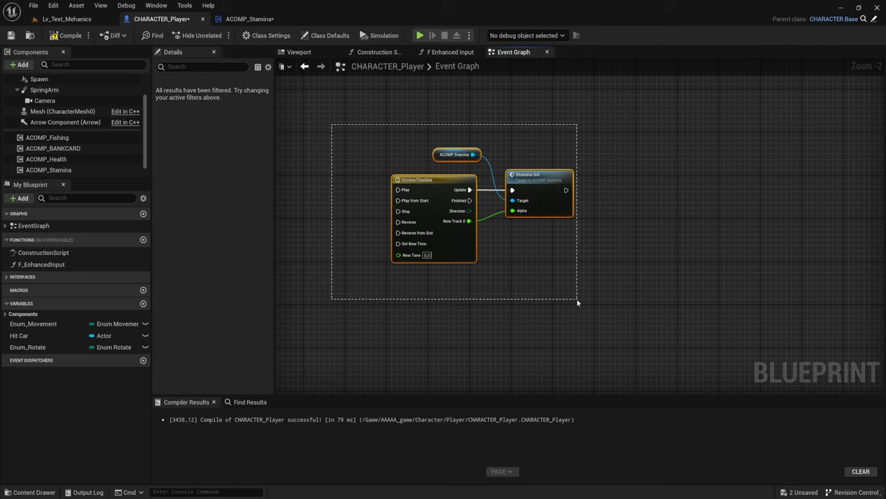
drag(339, 118, 576, 301)
drag(531, 282, 427, 98)
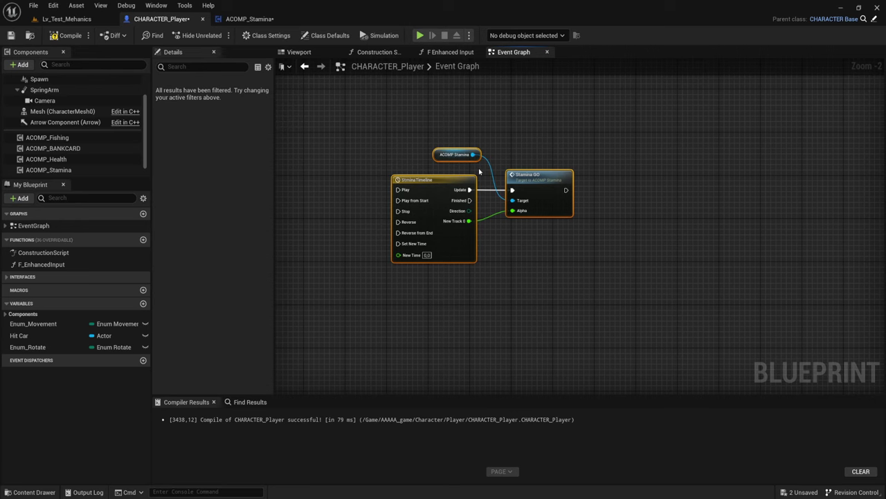
scroll(545, 184, down, 1)
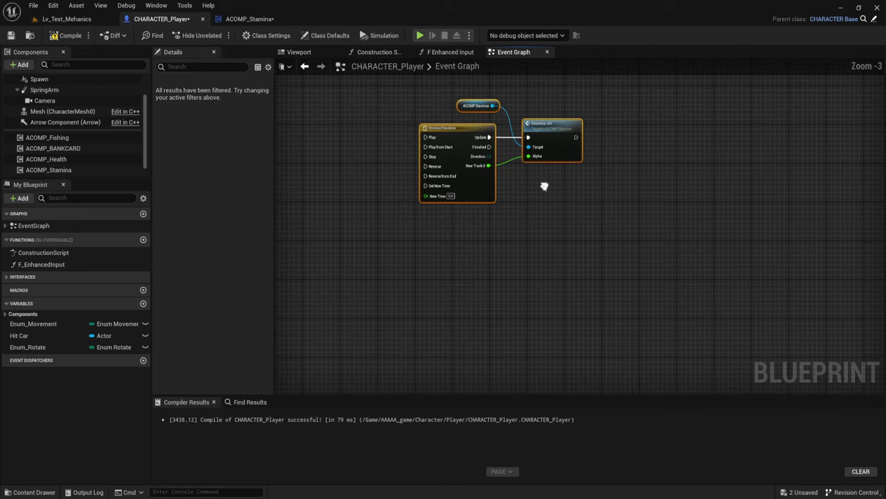
Step: Recompile CHARACTER_Player, then select and cut the IA_Sprint node group
click(66, 35)
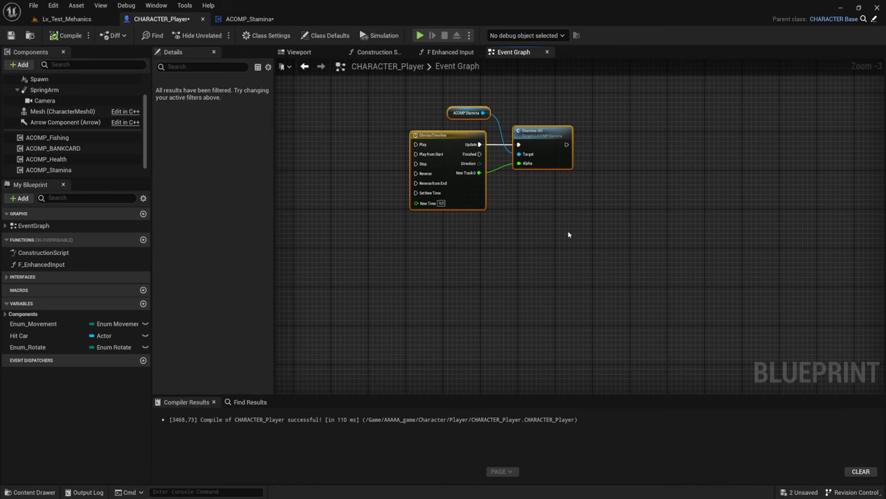
scroll(568, 212, down, 6)
right_click(618, 210)
right_drag(534, 162, 567, 155)
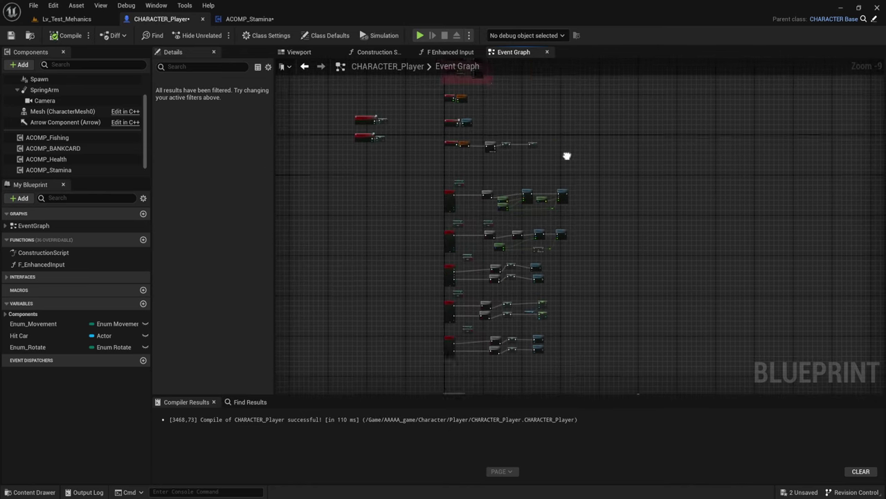
scroll(578, 129, up, 2)
scroll(572, 152, up, 2)
scroll(572, 238, up, 1)
scroll(536, 219, up, 2)
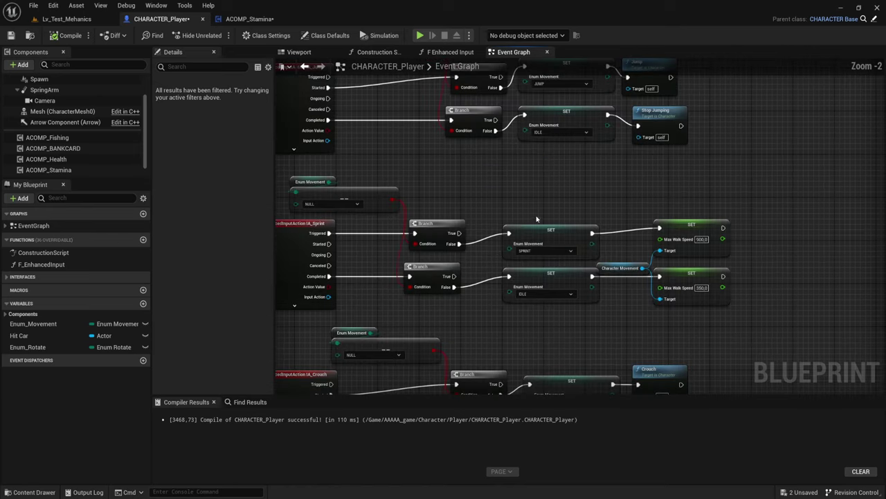
mouse_move(536, 219)
right_down()
mouse_move(631, 134)
mouse_move(591, 160)
right_up()
drag(301, 106, 735, 239)
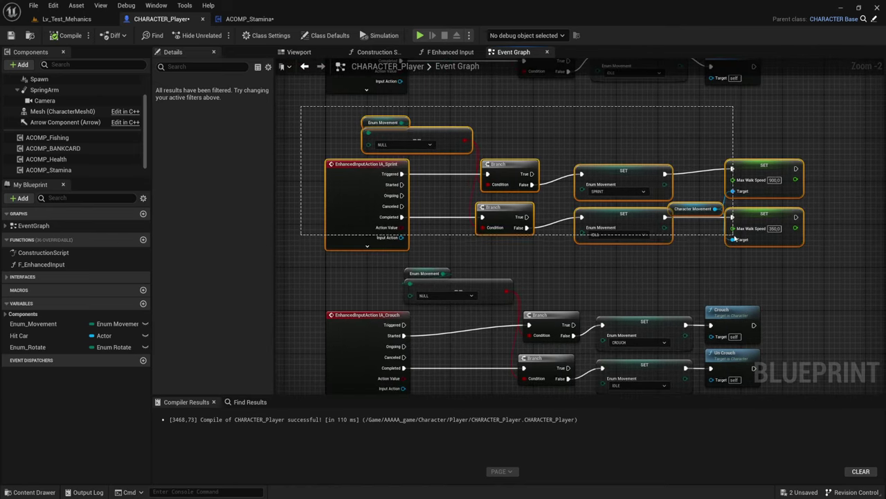
right_click(645, 188)
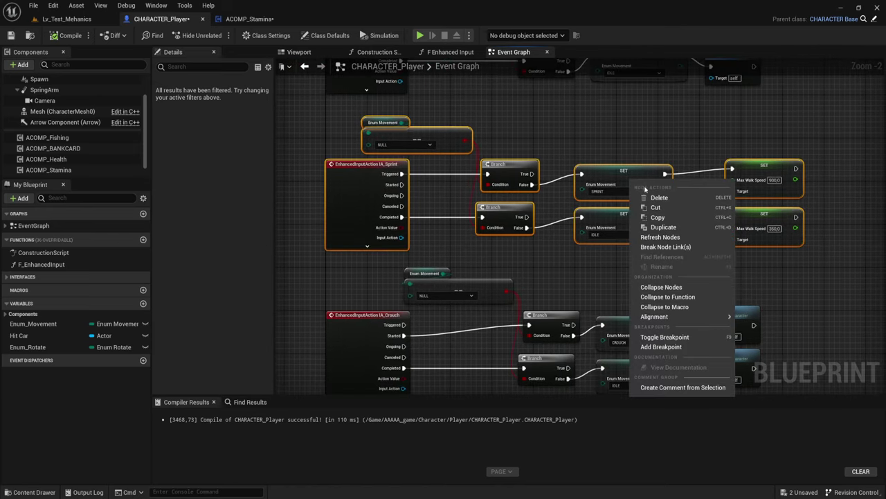
click(653, 207)
Step: Paste the IA_Sprint nodes below StminaTimeline and the Stamina nodes
scroll(653, 207, down, 5)
mouse_move(653, 207)
right_down()
mouse_move(461, 336)
mouse_move(518, 311)
mouse_move(531, 254)
right_up()
scroll(439, 194, up, 1)
right_drag(439, 194, 625, 190)
scroll(579, 189, up, 2)
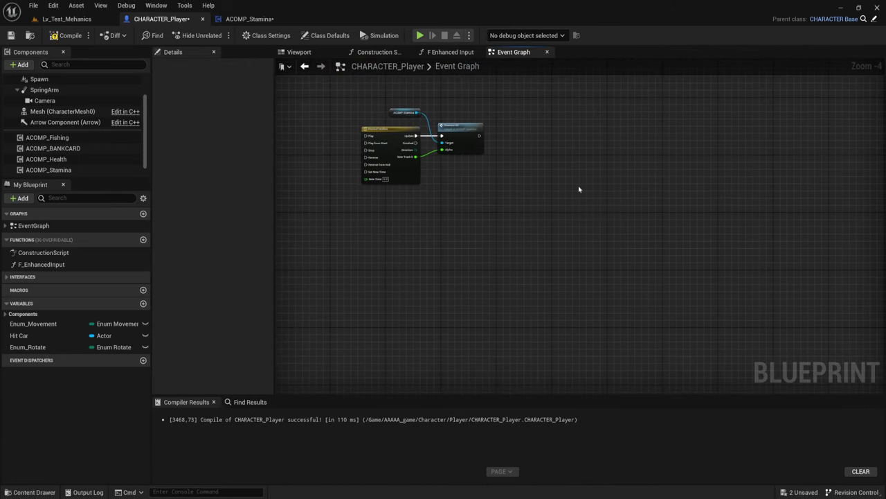
scroll(579, 189, up, 2)
right_drag(570, 198, 661, 200)
scroll(647, 214, up, 1)
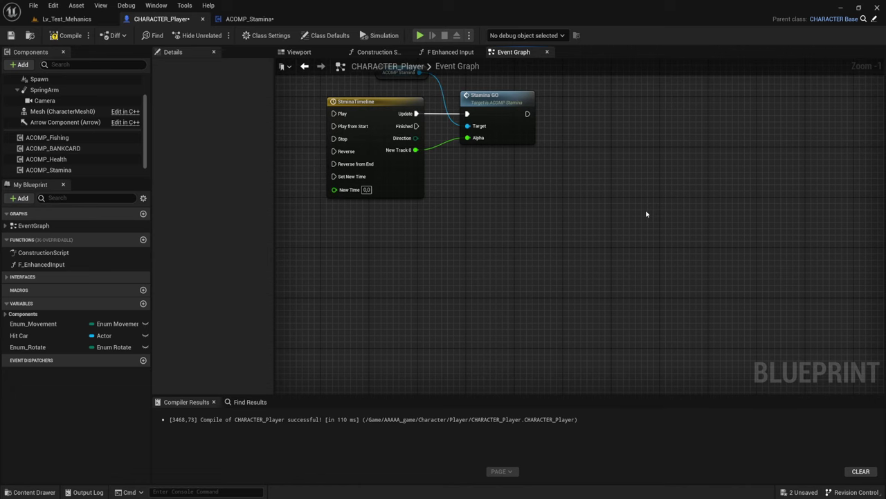
key(ctrl+v)
mouse_move(541, 163)
mouse_down()
mouse_move(416, 228)
mouse_move(428, 221)
mouse_up()
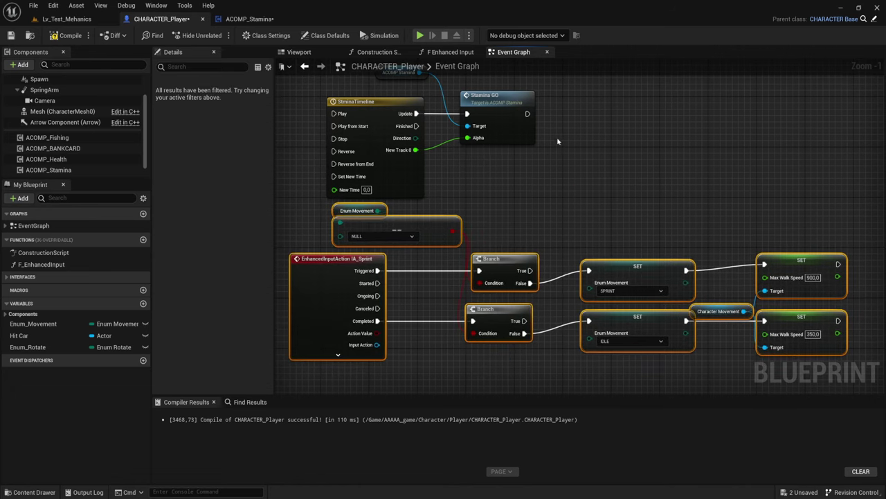
Step: Select the Branch, Enum Movement comparison and Enum Movement SET nodes
right_drag(558, 141, 572, 151)
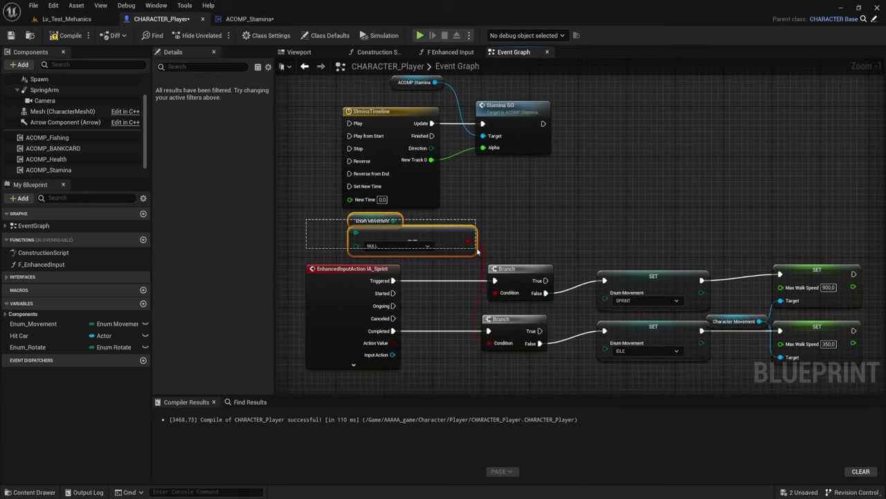
drag(333, 217, 481, 252)
right_drag(509, 220, 509, 191)
drag(484, 230, 646, 350)
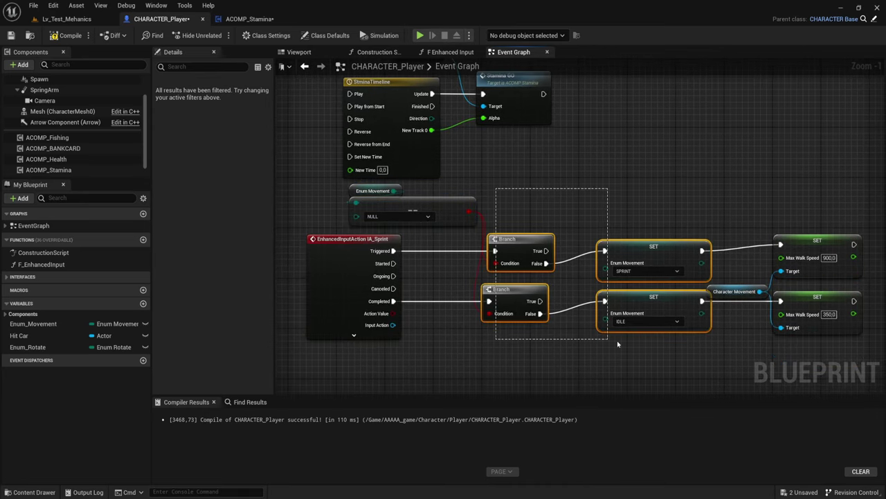
scroll(629, 257, down, 1)
right_drag(629, 257, 600, 272)
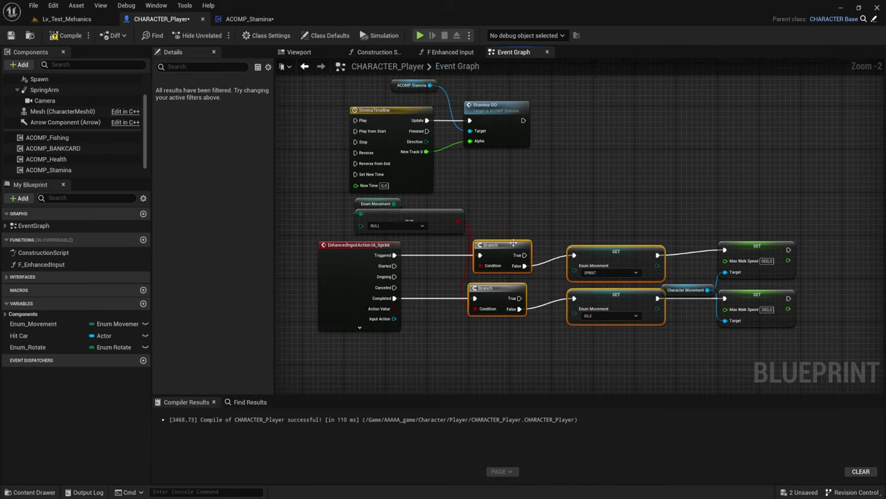
mouse_move(321, 201)
mouse_down()
mouse_move(542, 229)
mouse_move(609, 343)
mouse_up()
right_drag(578, 192, 565, 190)
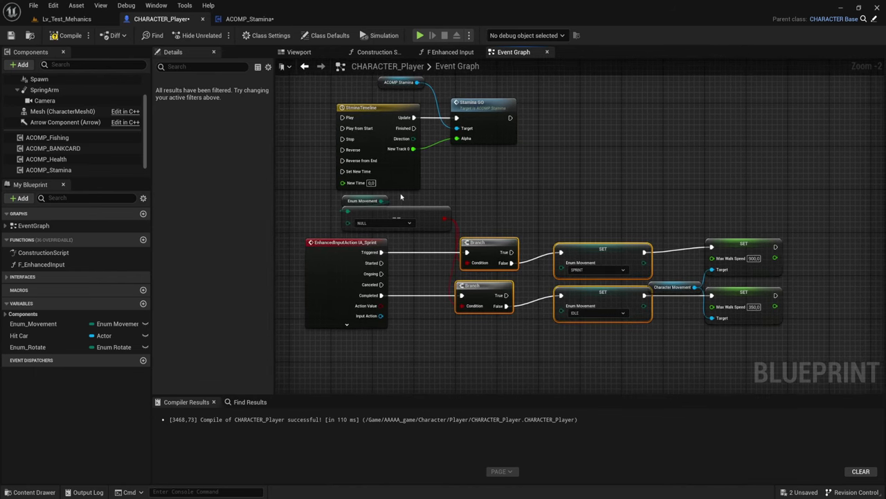
drag(495, 209, 618, 342)
mouse_move(301, 191)
shift+mouse_down()
mouse_move(453, 233)
mouse_move(603, 334)
mouse_move(623, 385)
shift+mouse_up()
Step: Shift the Max Walk Speed setters right and select them with Character Movement
right_drag(614, 372, 529, 361)
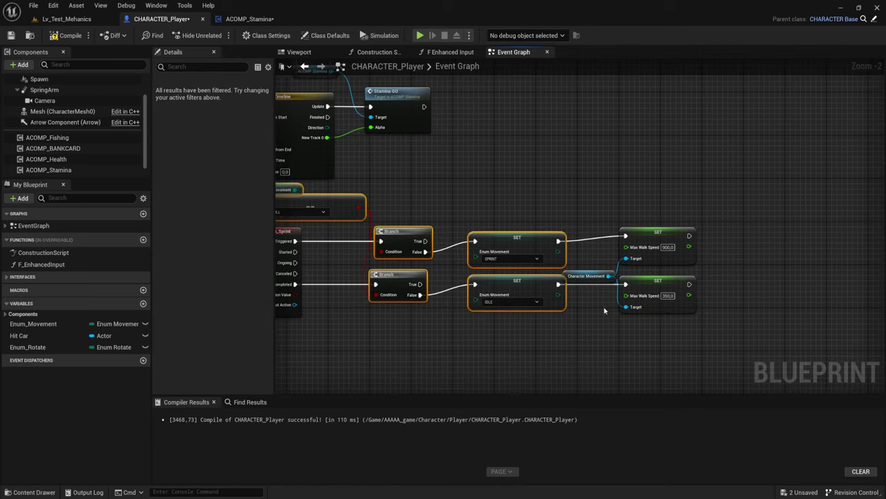
drag(594, 324, 690, 194)
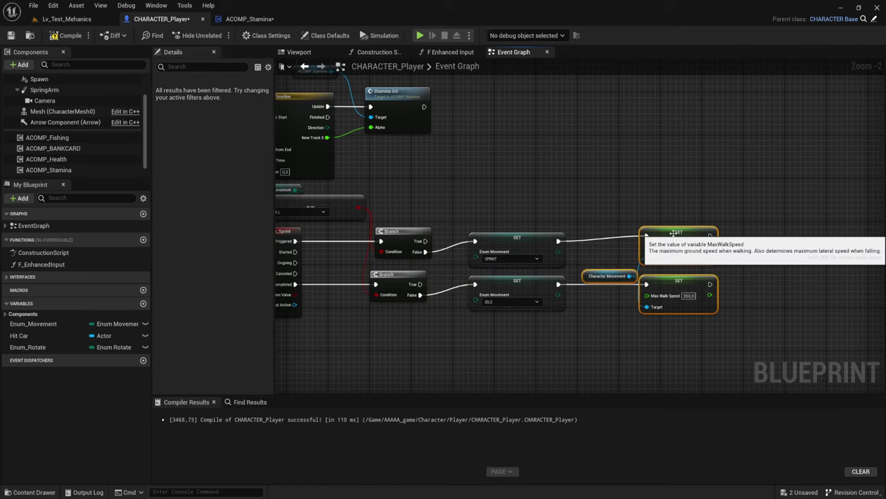
drag(657, 233, 679, 233)
drag(668, 354, 691, 172)
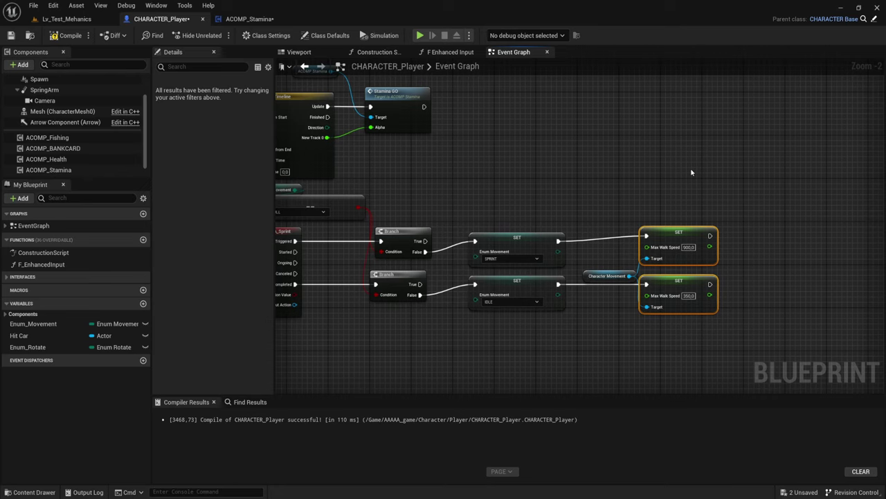
drag(612, 206, 656, 328)
Step: Delete the walk-speed nodes and place an ACOMP Stamina getter beside the IDLE setter
key(Delete)
right_drag(625, 326, 594, 299)
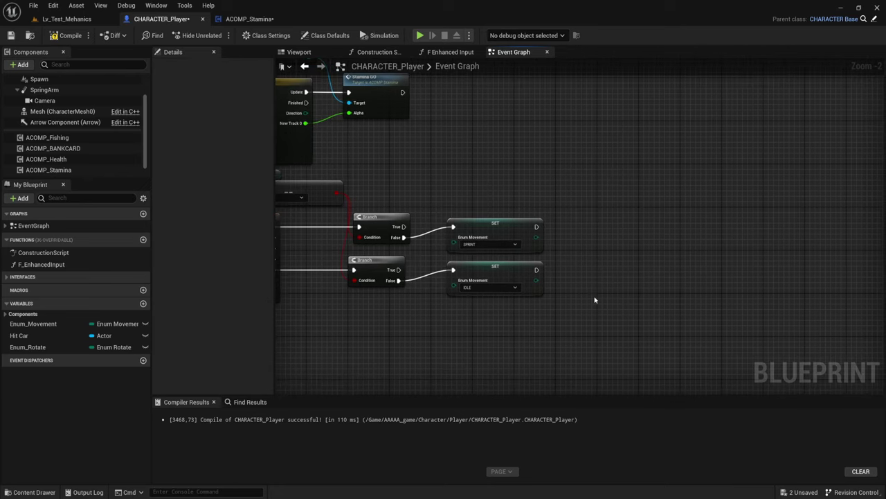
mouse_move(66, 170)
mouse_down()
mouse_move(575, 259)
mouse_move(564, 262)
mouse_up()
scroll(589, 274, up, 2)
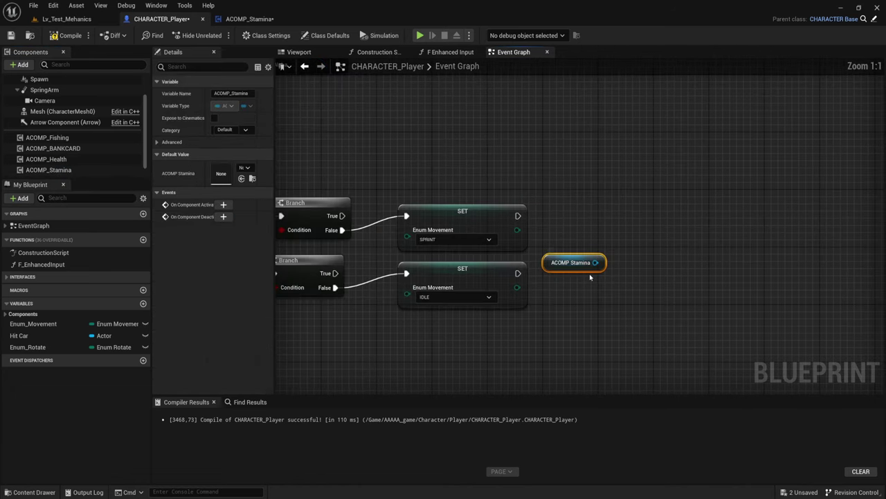
mouse_move(589, 274)
right_down()
mouse_move(497, 279)
mouse_move(400, 262)
right_up()
drag(441, 167, 556, 337)
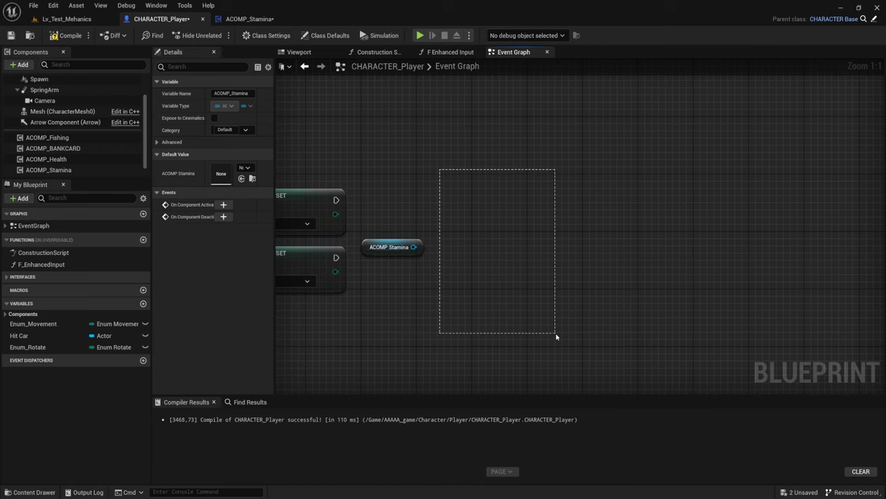
Step: Select the IA_Sprint event and center the view on the setters and ACOMP Stamina
right_drag(539, 333, 572, 320)
right_drag(448, 268, 458, 182)
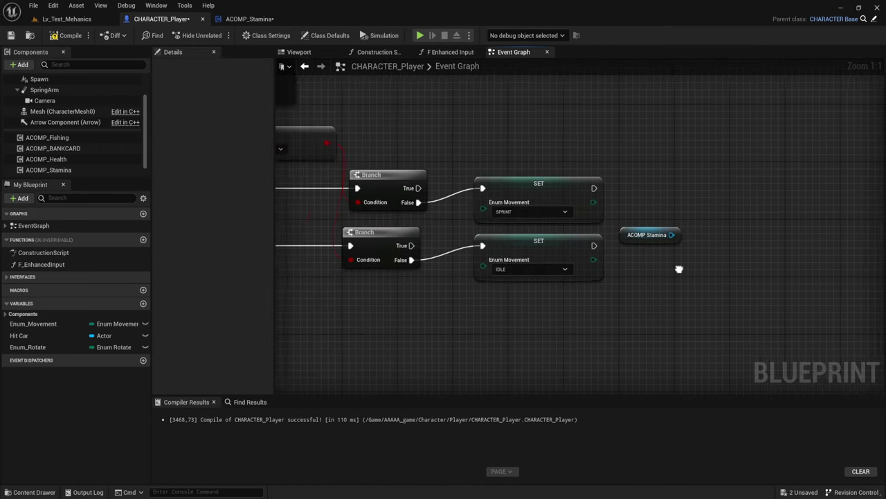
click(458, 182)
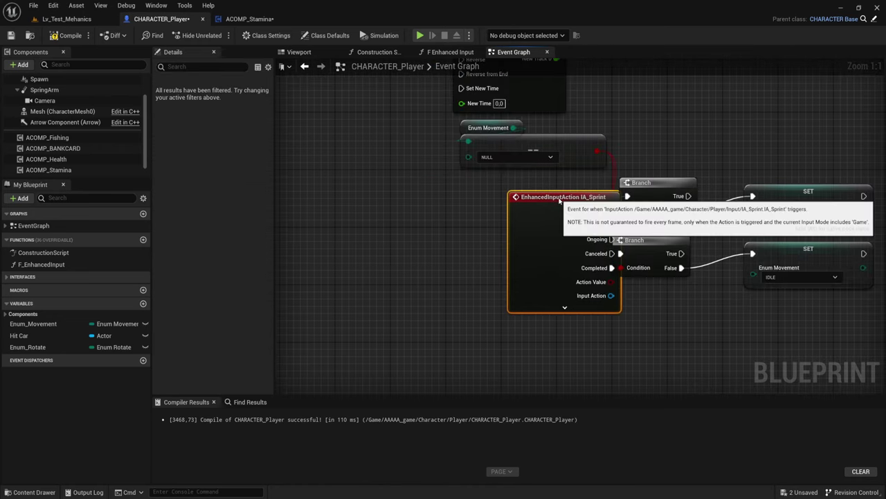
right_drag(584, 234, 461, 233)
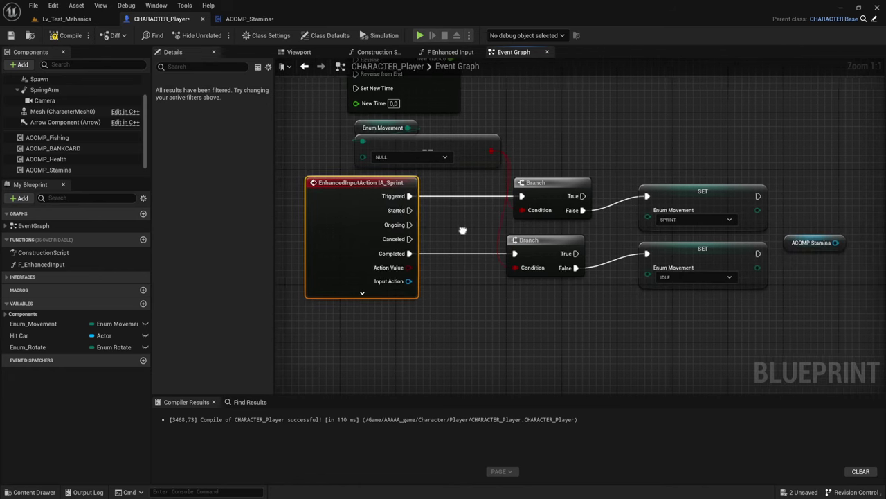
drag(664, 238, 352, 199)
drag(448, 206, 387, 197)
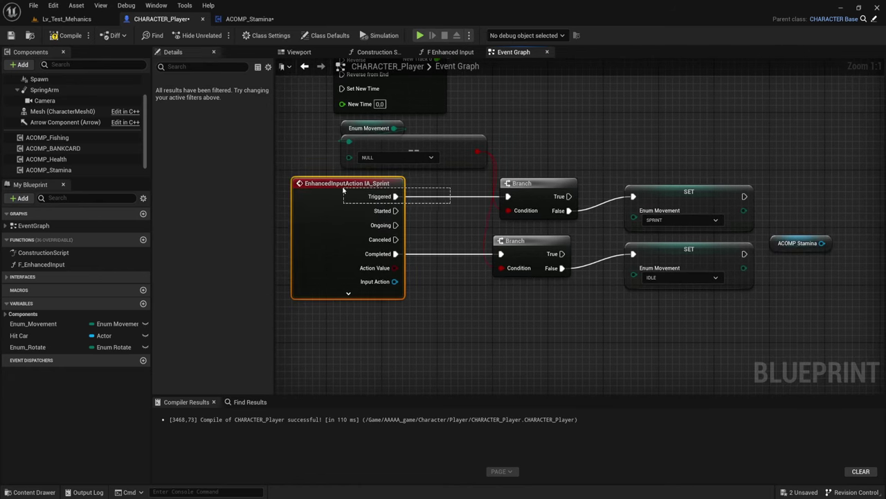
mouse_move(732, 251)
right_down()
mouse_move(509, 267)
mouse_move(699, 228)
right_up()
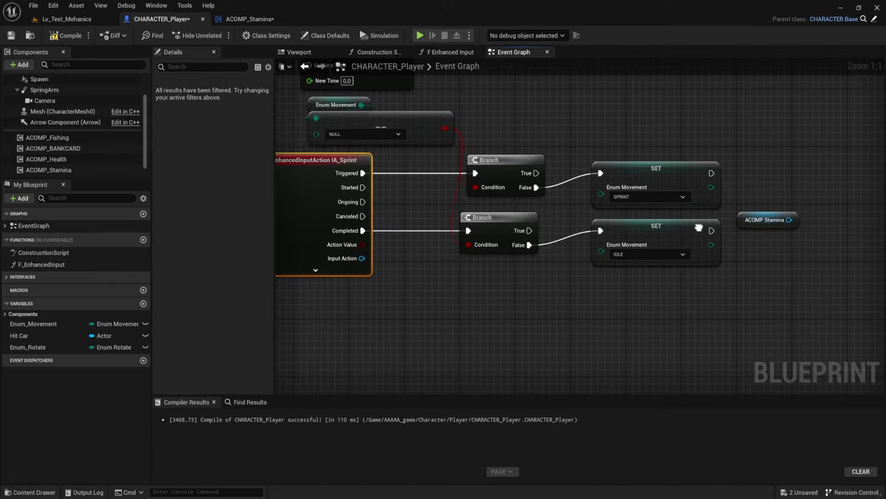
right_drag(798, 269, 788, 272)
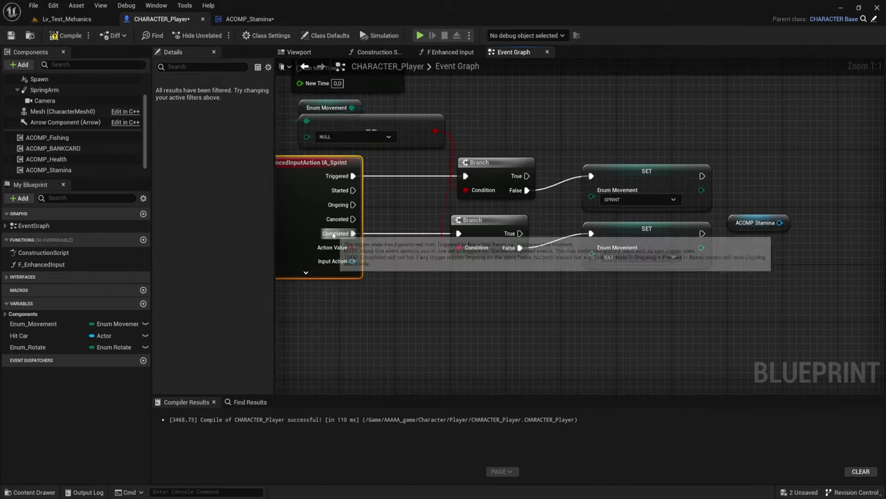
mouse_move(712, 282)
right_down()
mouse_move(501, 293)
mouse_move(446, 259)
right_up()
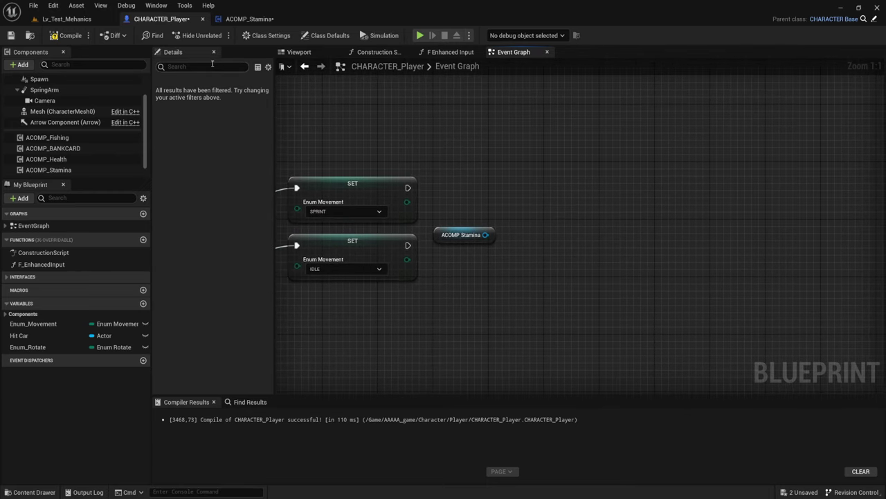
Step: Open ACOMP_Stamina and search 'custom eve' in the Stamina GO graph without adding a node
click(248, 18)
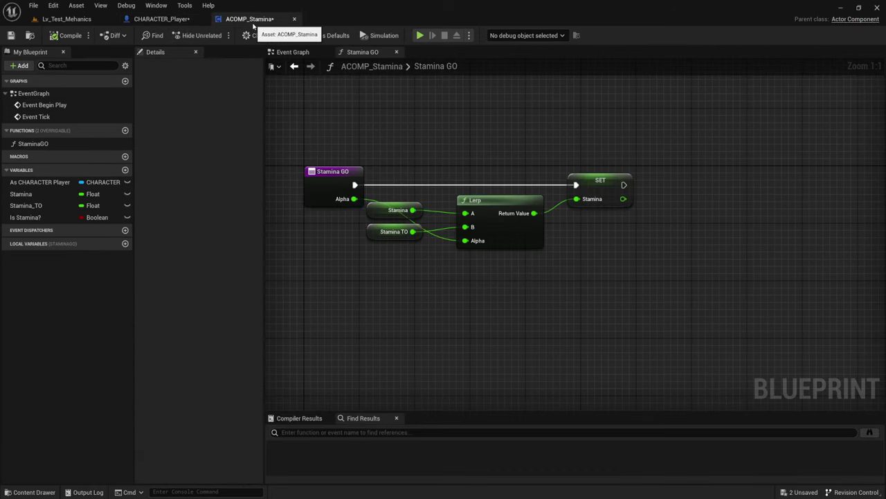
mouse_move(93, 132)
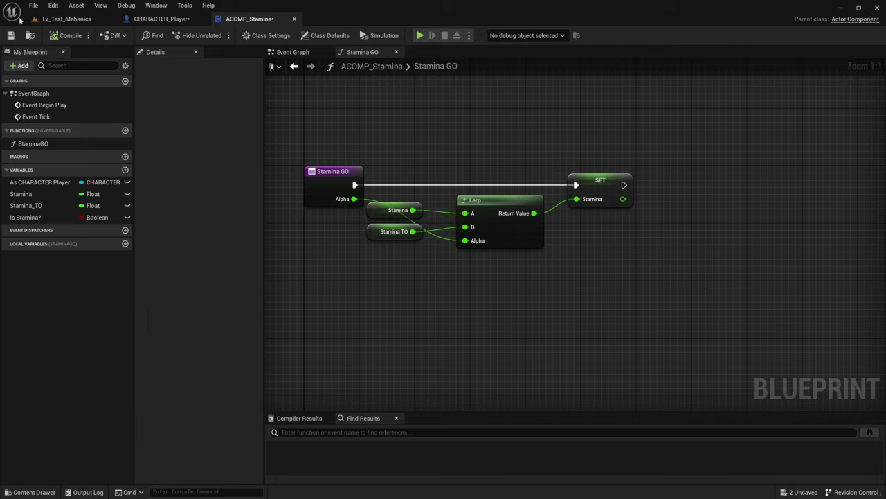
right_drag(489, 309, 502, 268)
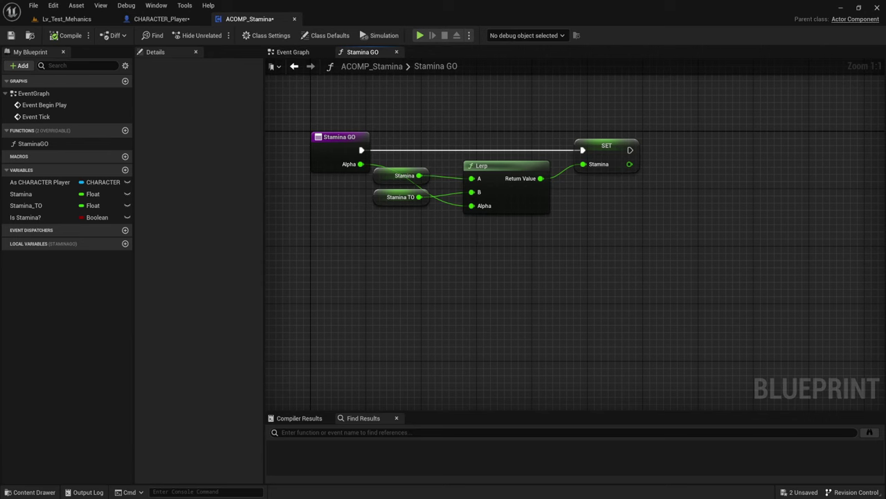
mouse_move(478, 233)
right_down()
mouse_move(484, 204)
mouse_move(516, 222)
right_up()
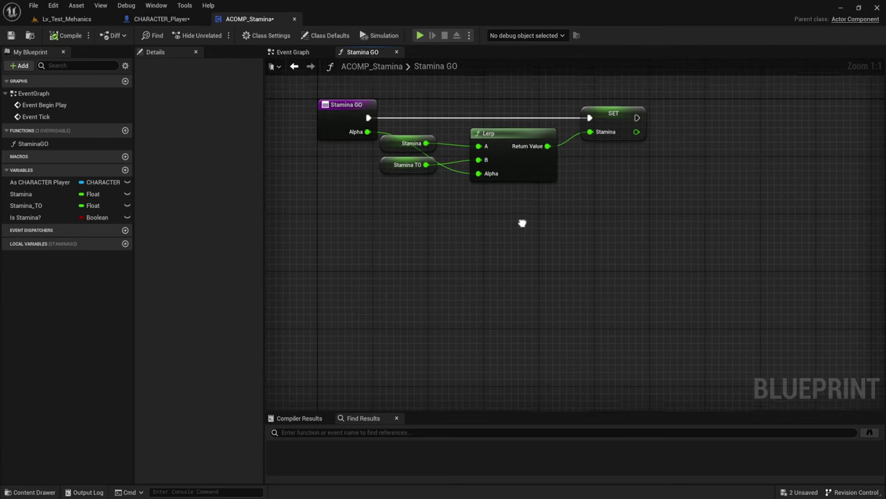
right_click(516, 223)
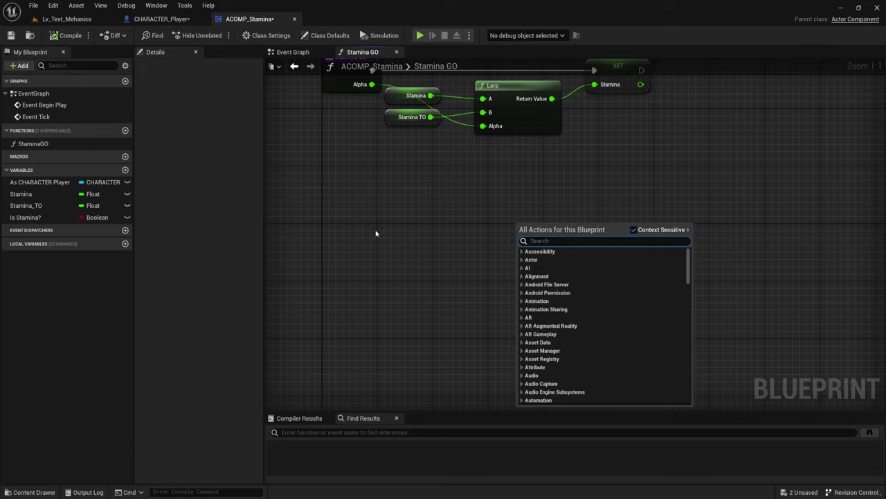
right_click(351, 248)
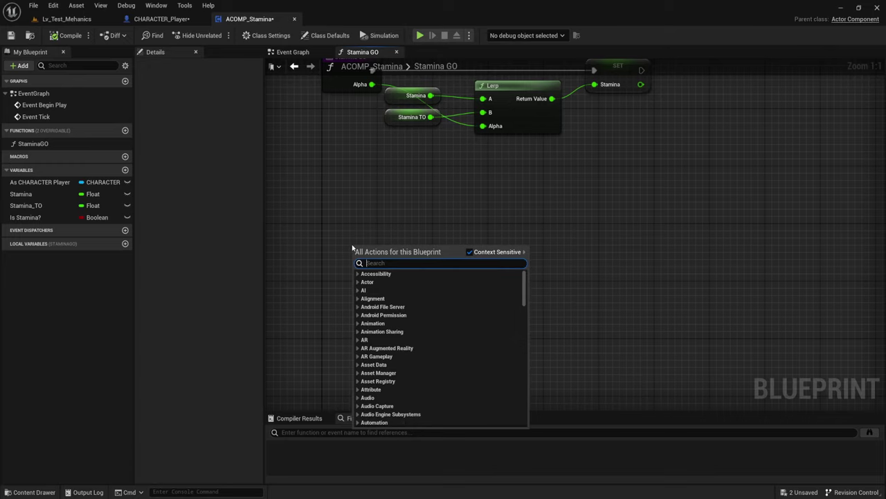
text(cust)
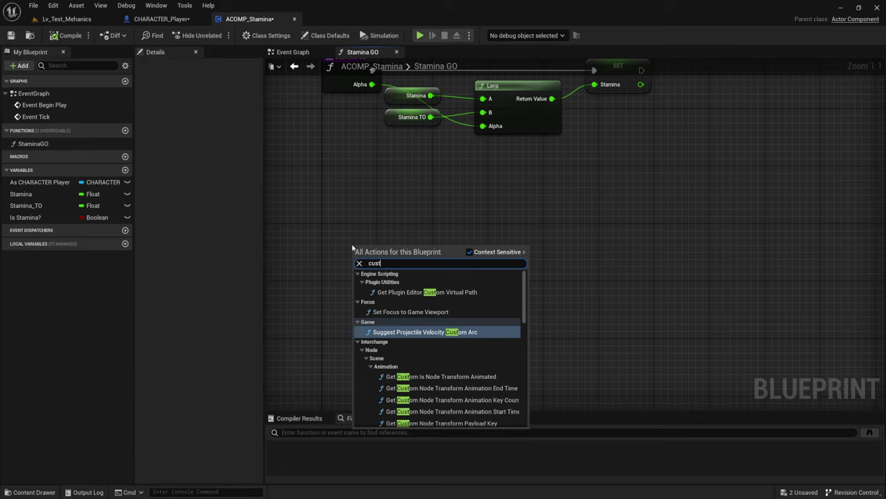
text(om)
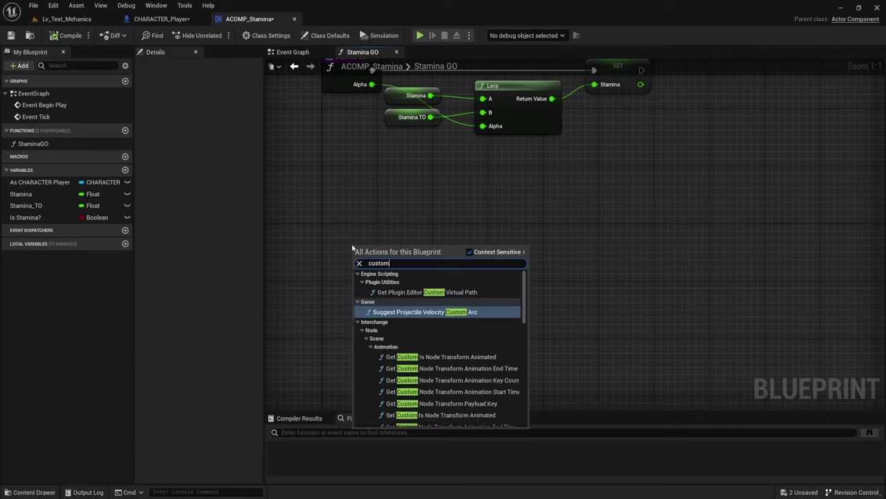
text( e)
text(ve)
click(393, 218)
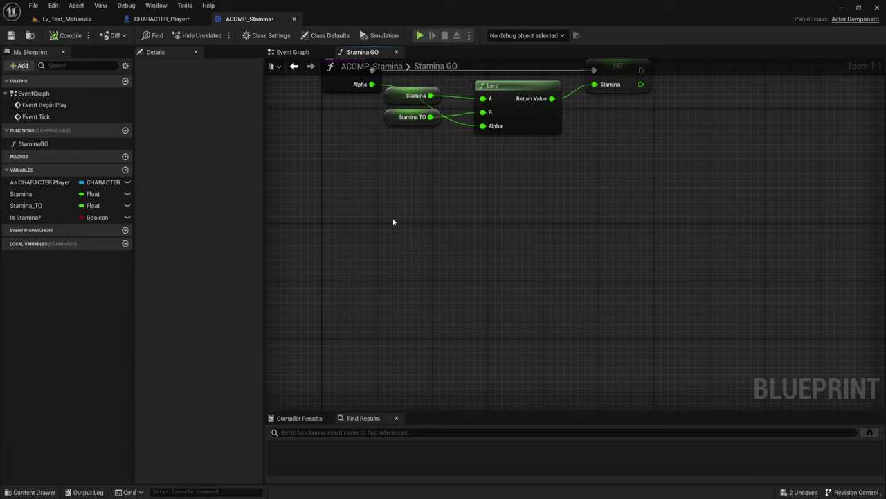
scroll(348, 275, down, 1)
scroll(394, 261, down, 1)
right_drag(394, 261, 396, 240)
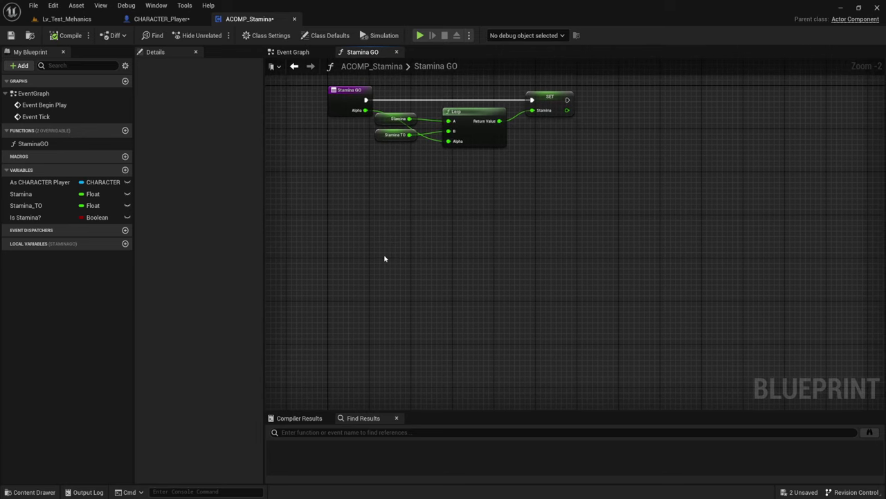
Step: Search 'cust' again, close the list without adding anything, and switch to the Event Graph
right_click(384, 258)
text(c)
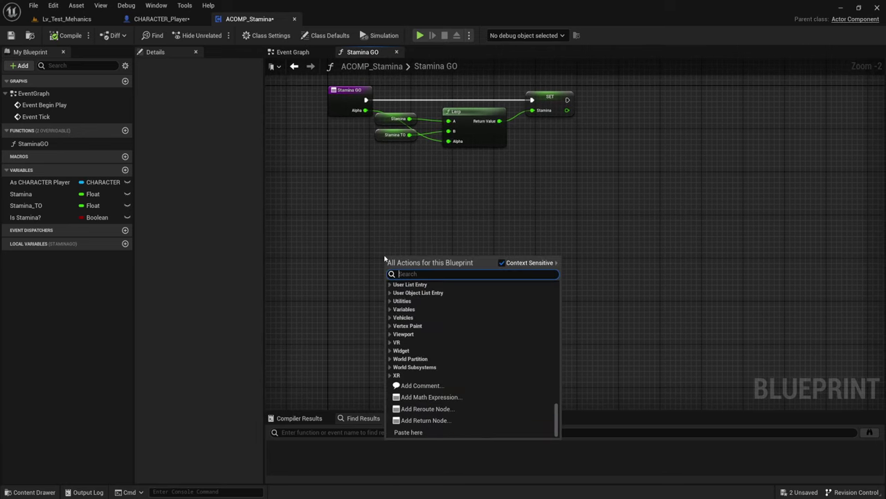
text(ust)
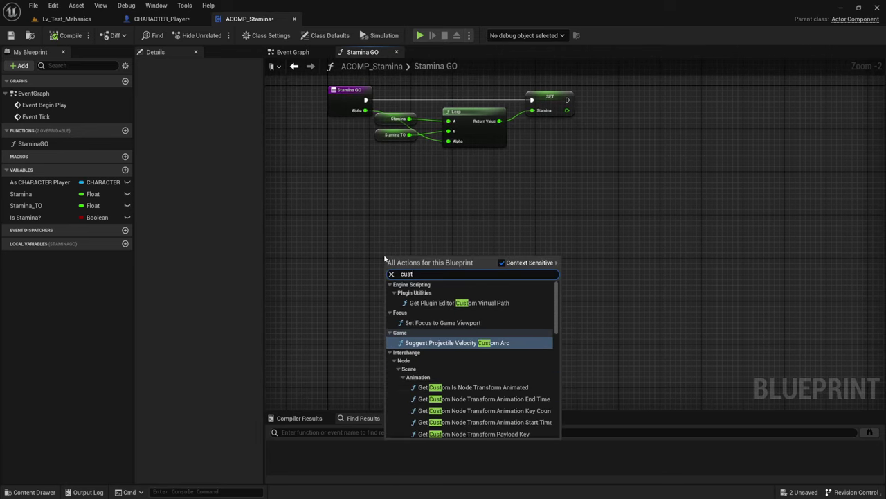
scroll(454, 370, down, 5)
scroll(454, 370, down, 5)
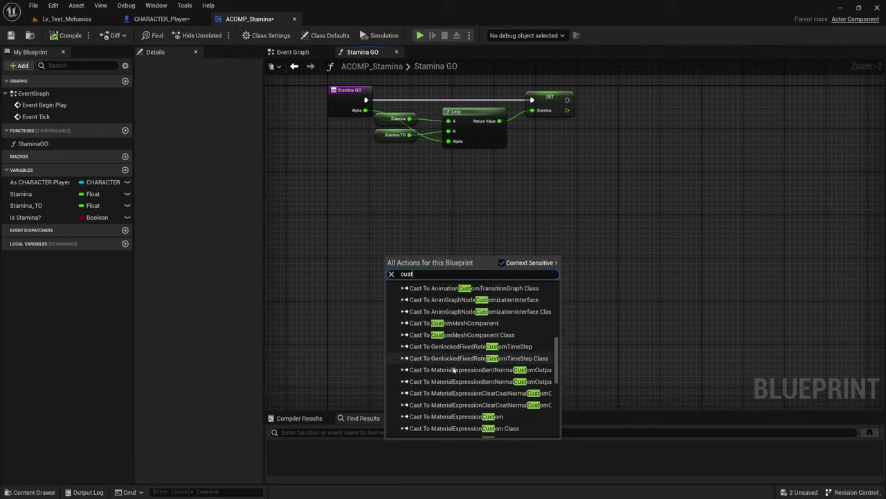
scroll(453, 371, down, 5)
scroll(454, 371, down, 3)
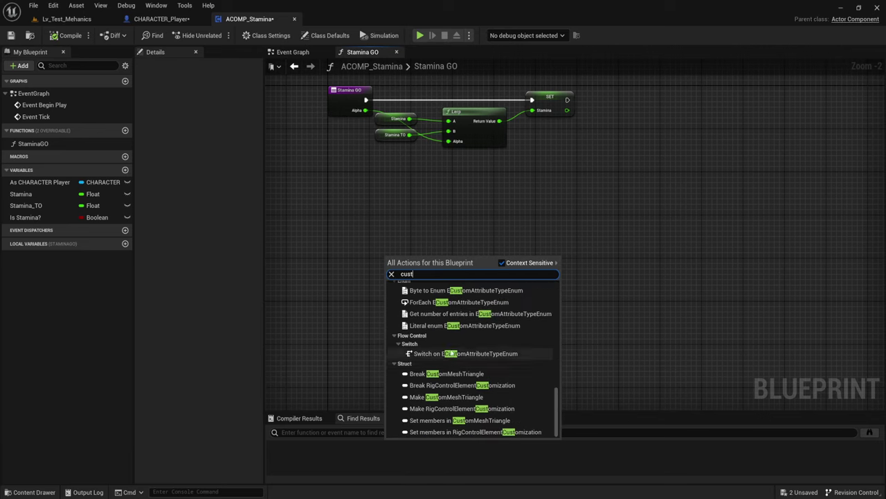
scroll(451, 354, up, 5)
scroll(451, 354, up, 5)
scroll(450, 354, up, 5)
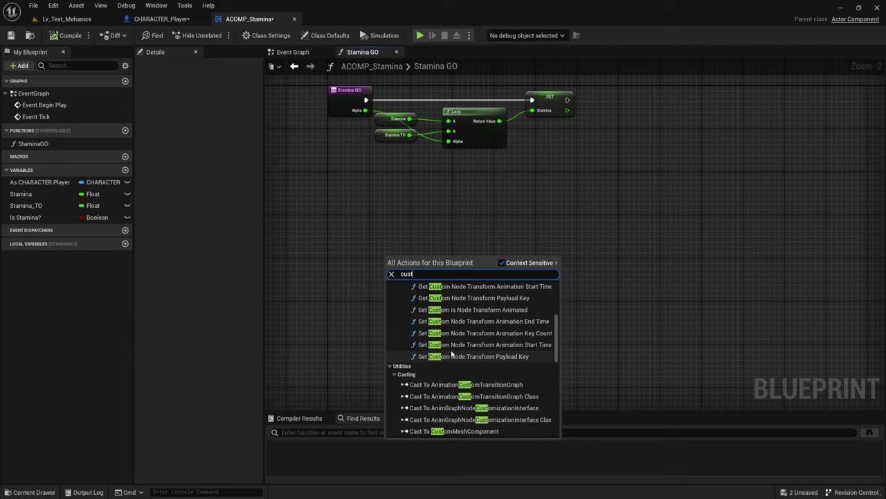
scroll(450, 354, up, 3)
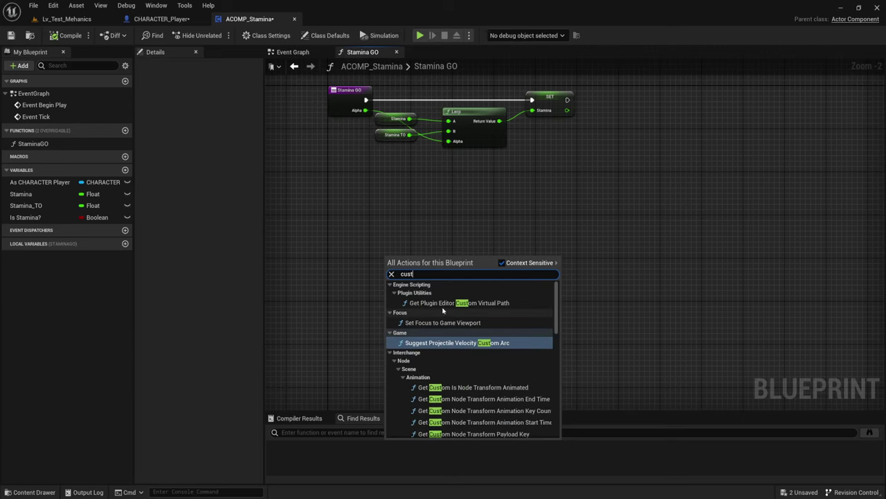
click(450, 235)
right_drag(400, 191, 400, 209)
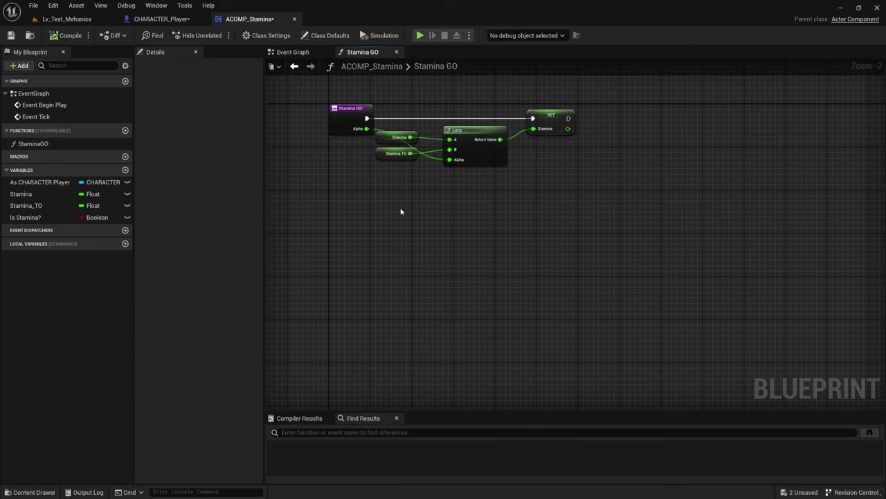
click(287, 54)
Step: Reposition the Event Graph and delete a stray comment box that was added
right_drag(541, 264, 627, 168)
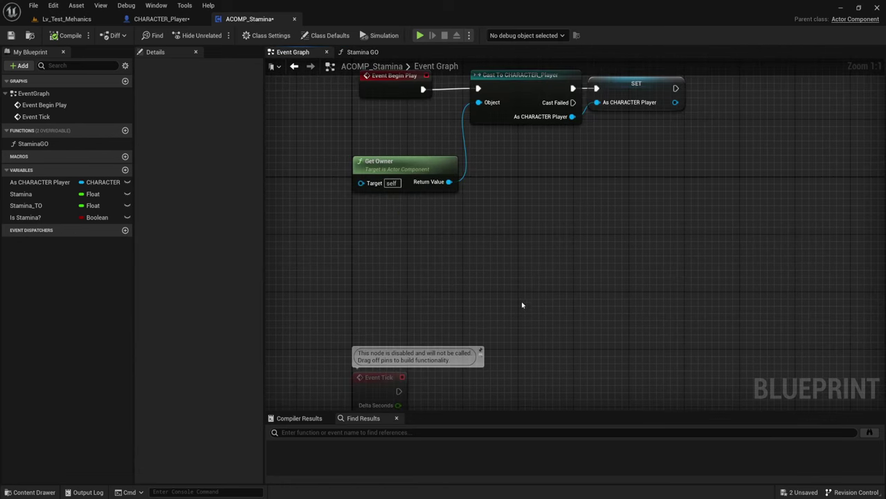
right_drag(524, 303, 369, 253)
scroll(369, 253, down, 1)
scroll(369, 254, down, 1)
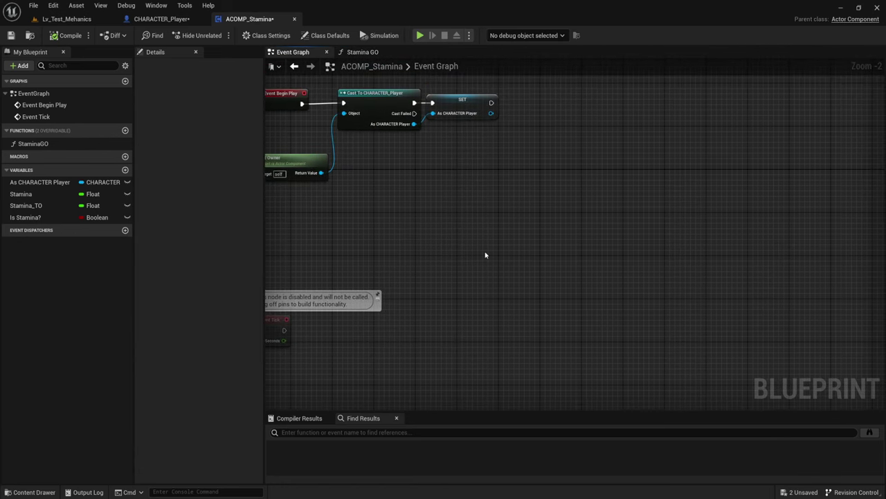
key(c)
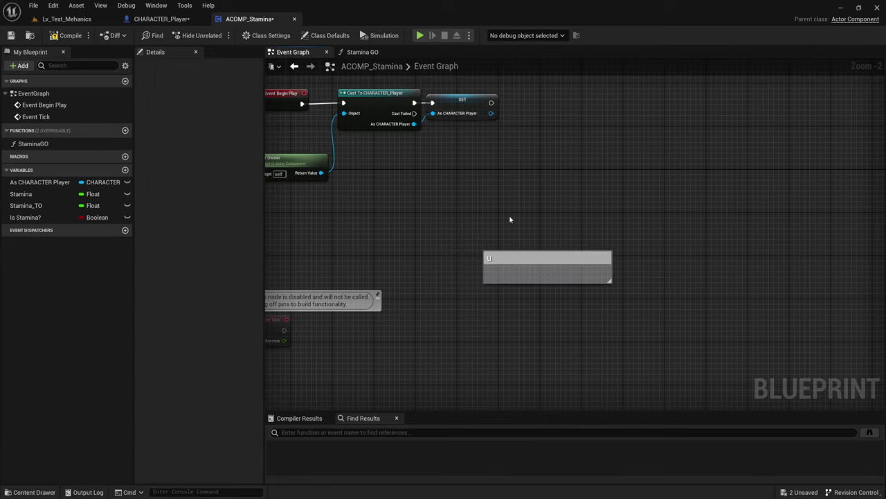
drag(511, 220, 590, 397)
key(Delete)
Step: Add a custom event via 'cust' search and rename it StaminaSprint
right_click(514, 205)
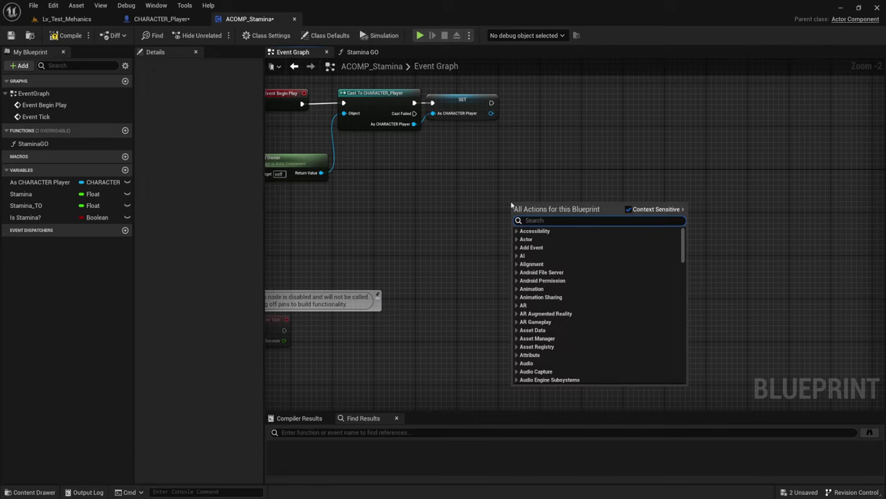
text(cust)
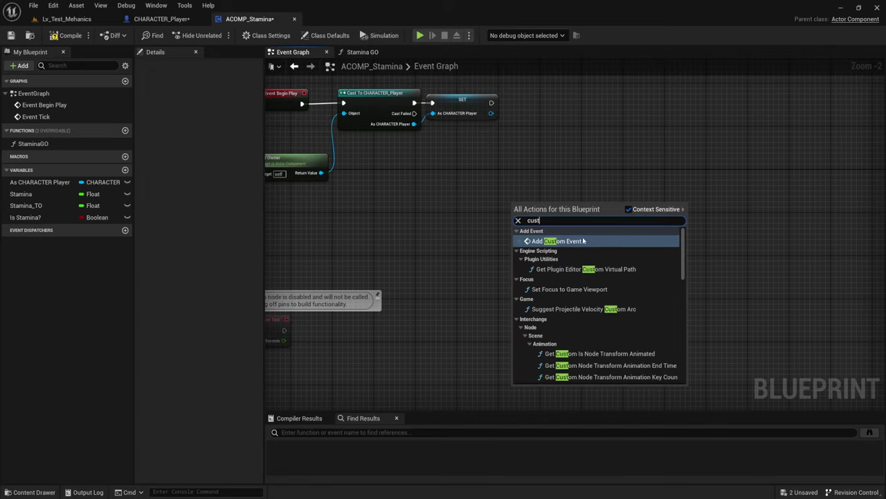
click(583, 240)
key(Return)
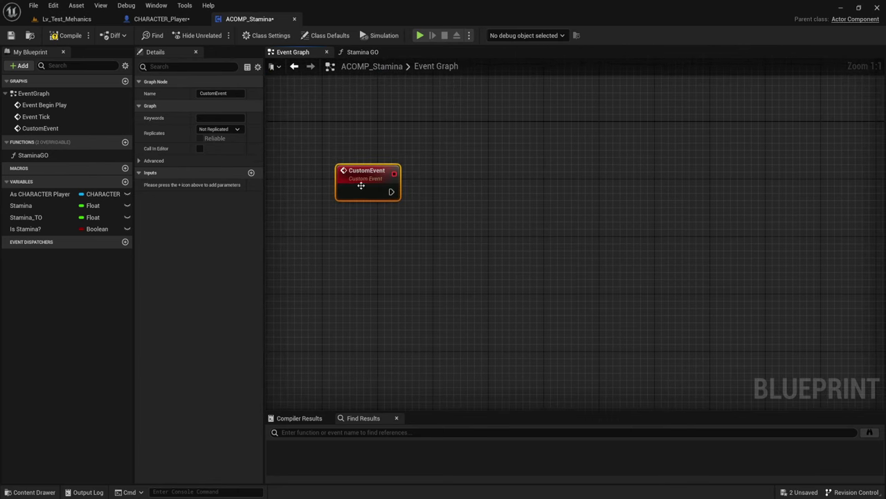
drag(361, 186, 499, 229)
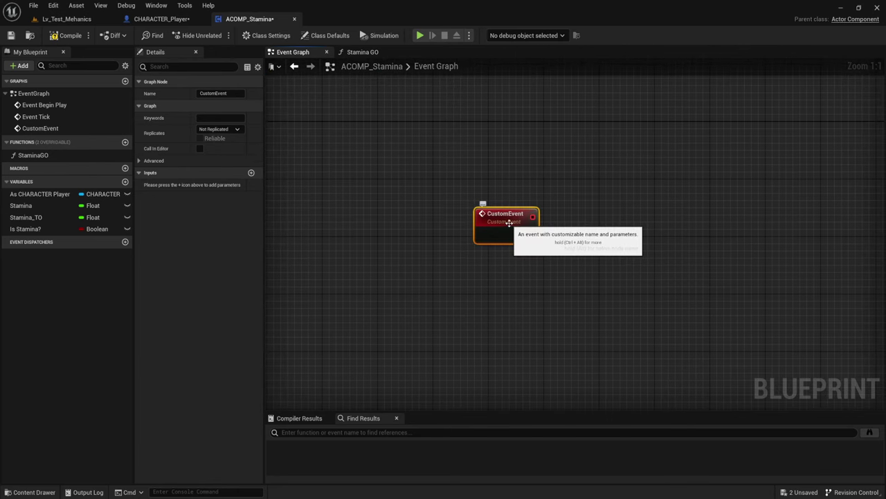
double_click(504, 214)
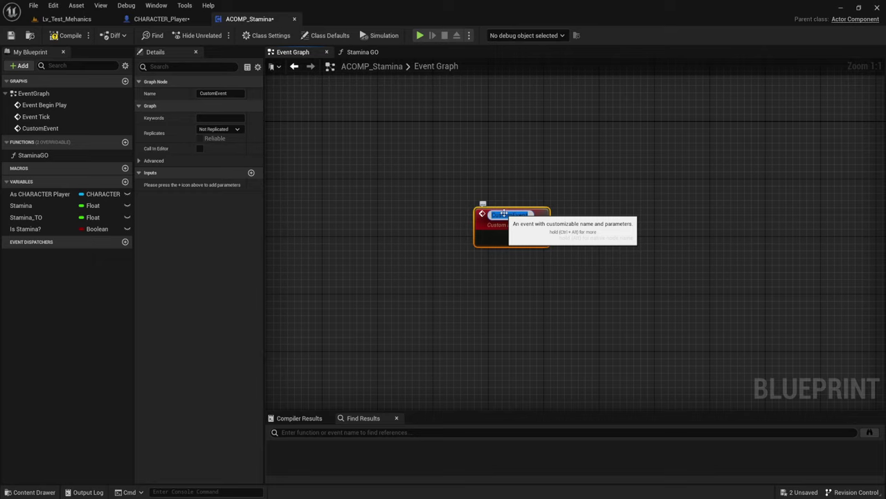
text(St)
text(a)
text(St)
text(rint)
key(Return)
mouse_move(538, 281)
right_down()
mouse_move(397, 263)
mouse_move(431, 252)
right_up()
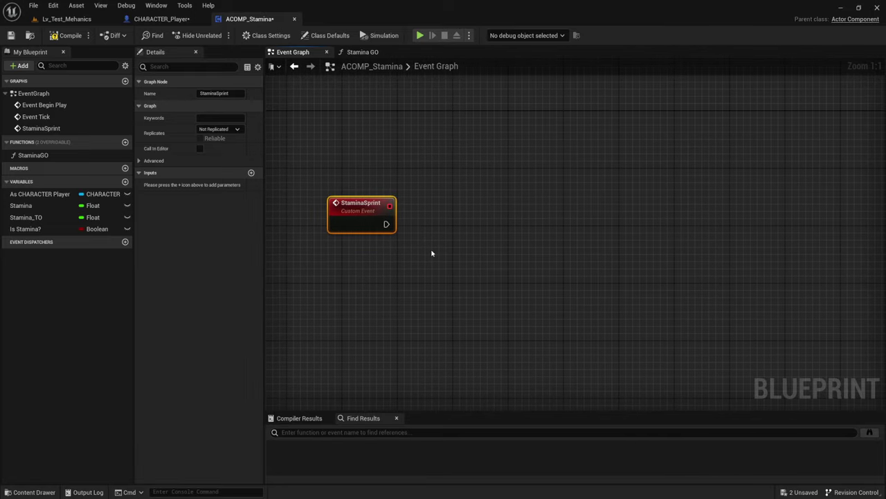
Step: Add a Boolean input parameter named USE? to StaminaSprint
click(251, 172)
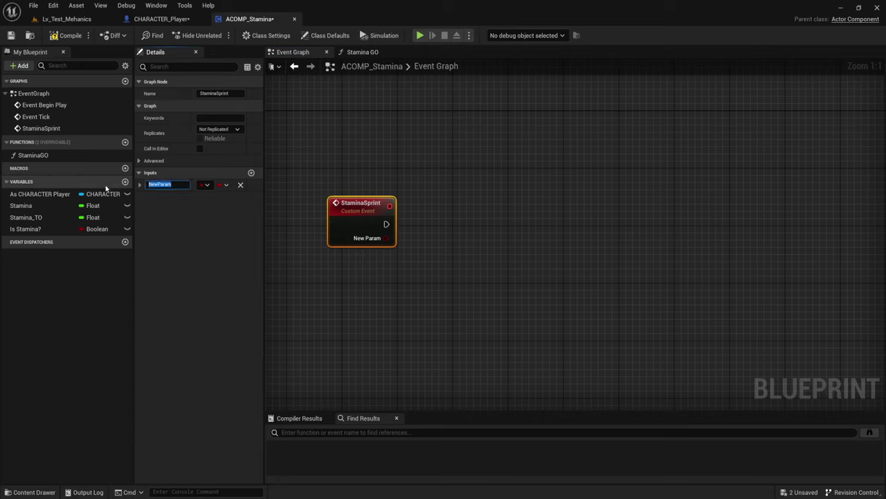
key(BackSpace)
text(U)
key(Return)
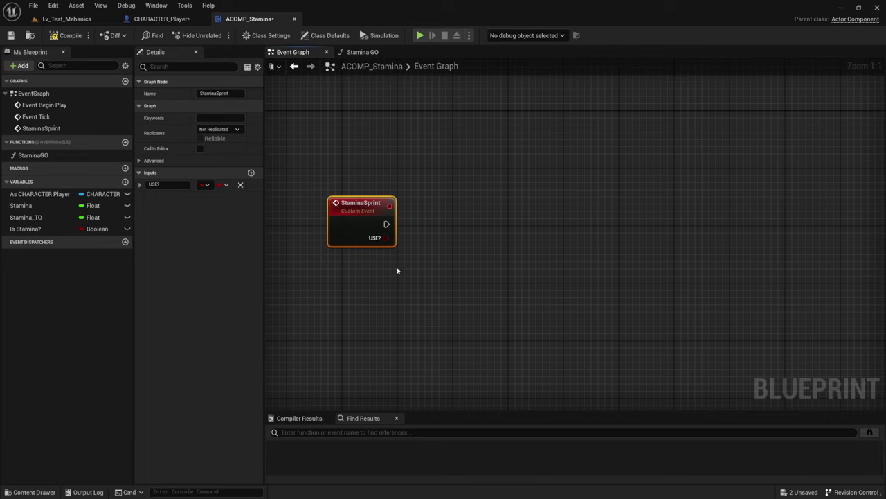
Step: Run StaminaSprint's execution into a new Branch node placed beside it
right_drag(385, 278, 371, 256)
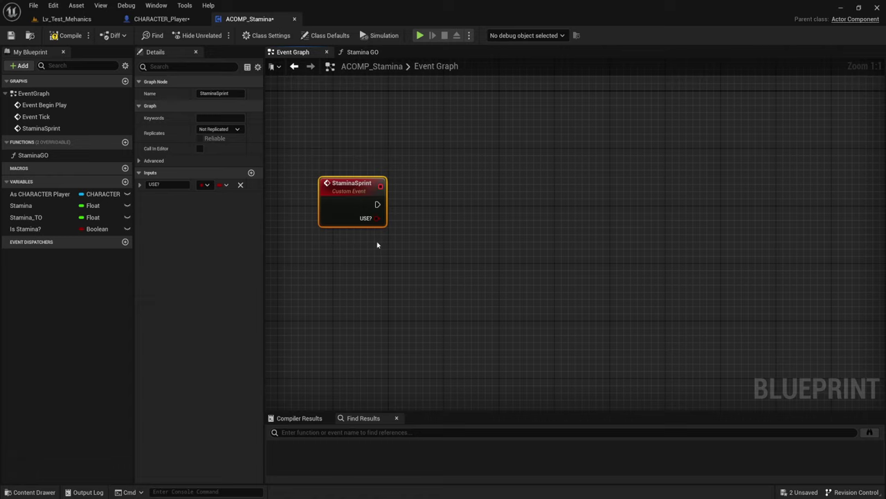
right_drag(399, 232, 401, 237)
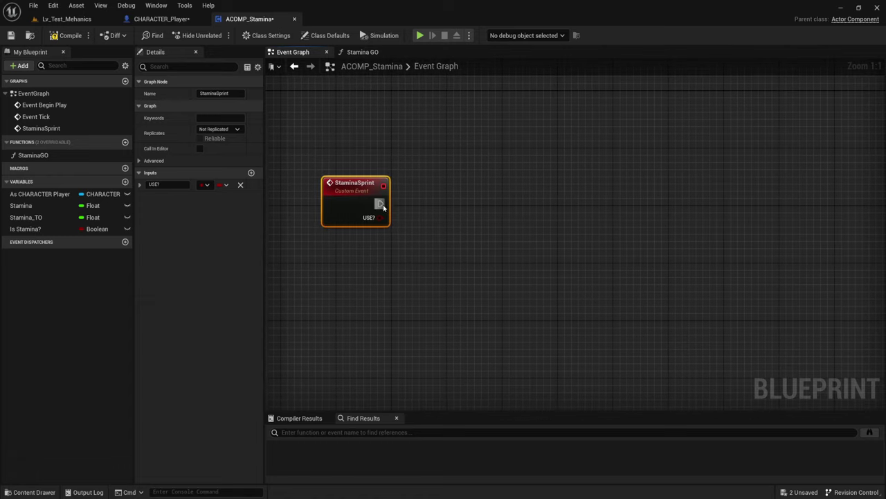
drag(379, 203, 460, 207)
text(branch)
key(Return)
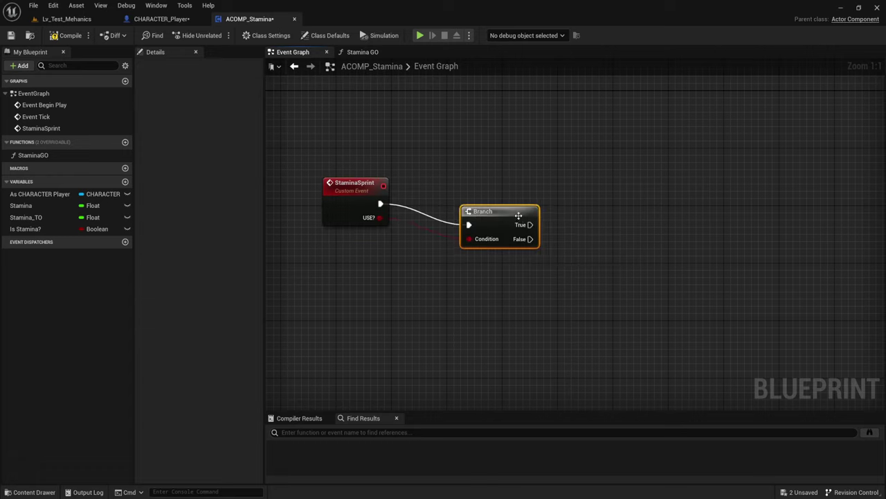
drag(511, 220, 456, 198)
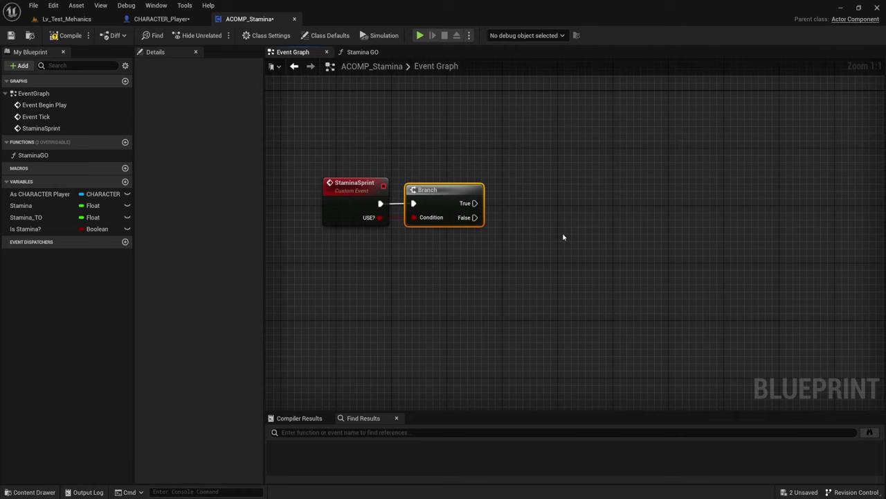
right_drag(547, 242, 522, 241)
drag(307, 174, 352, 309)
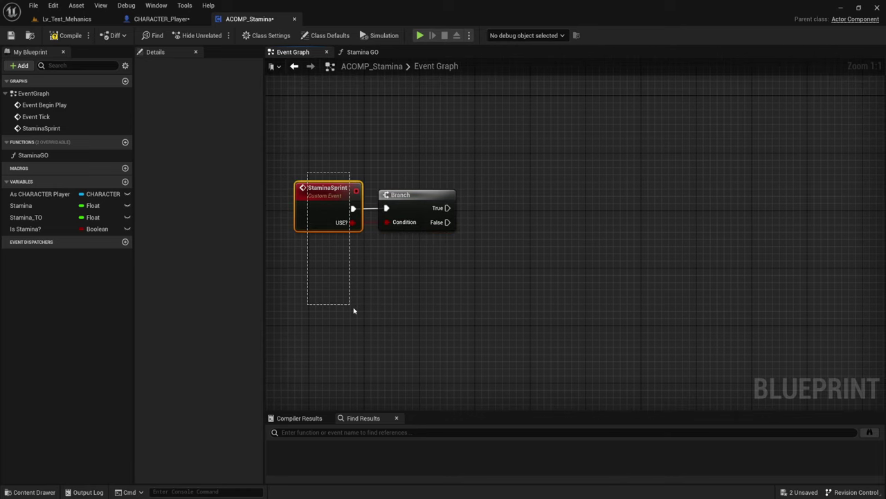
right_drag(489, 300, 467, 310)
drag(427, 211, 549, 187)
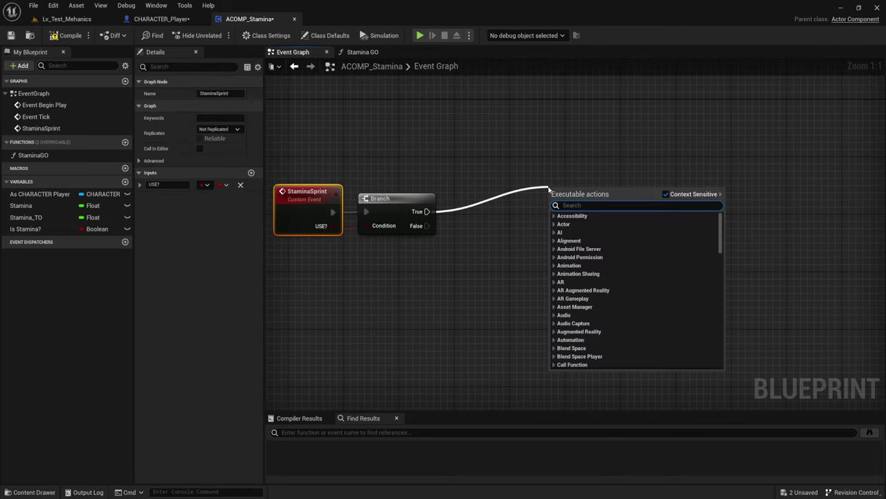
Step: Connect Branch True to a Set Timer by Event node with Time 0.1 and Looping enabled
text(to)
key(BackSpace)
text(ime)
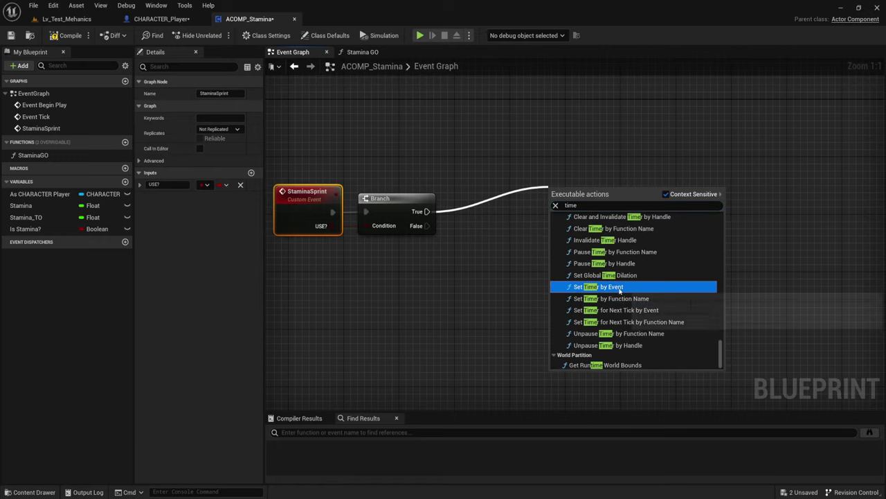
click(599, 285)
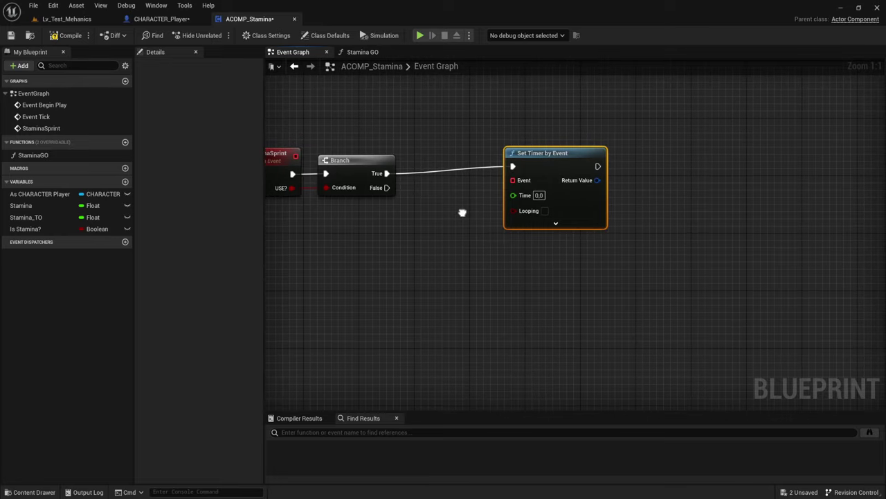
click(539, 195)
text(0.1)
key(Return)
drag(589, 179, 583, 186)
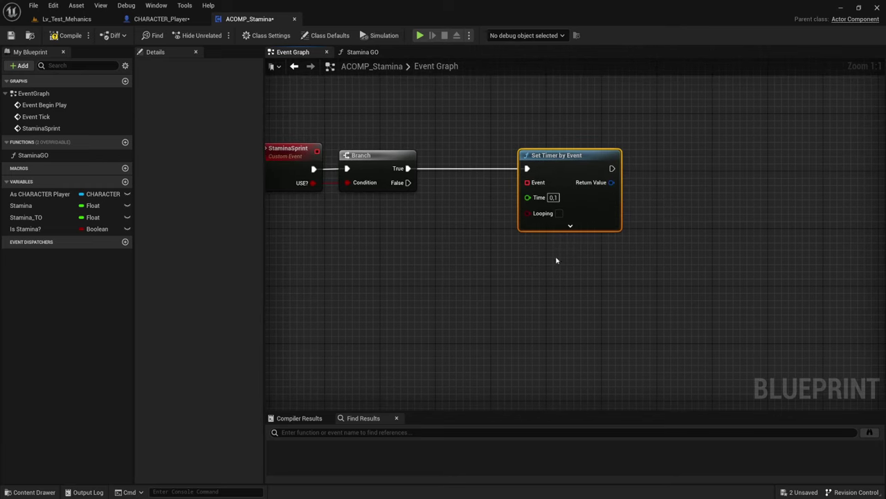
click(559, 213)
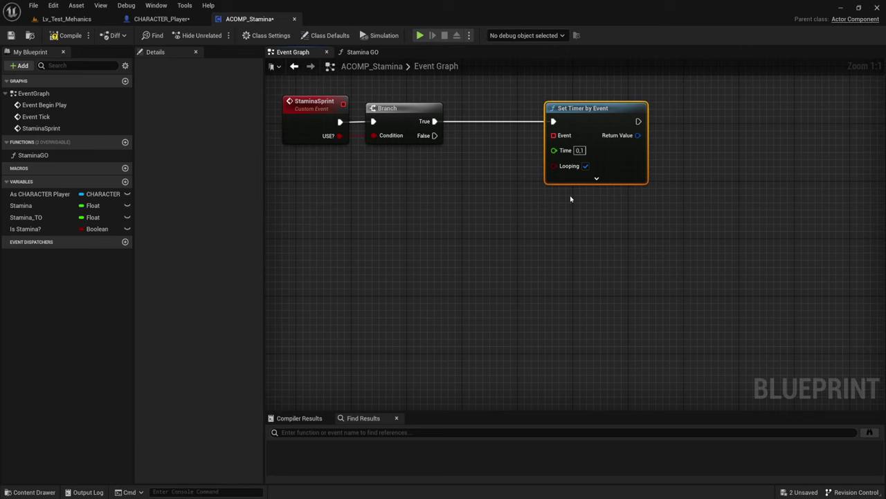
right_drag(570, 196, 482, 222)
drag(550, 163, 610, 171)
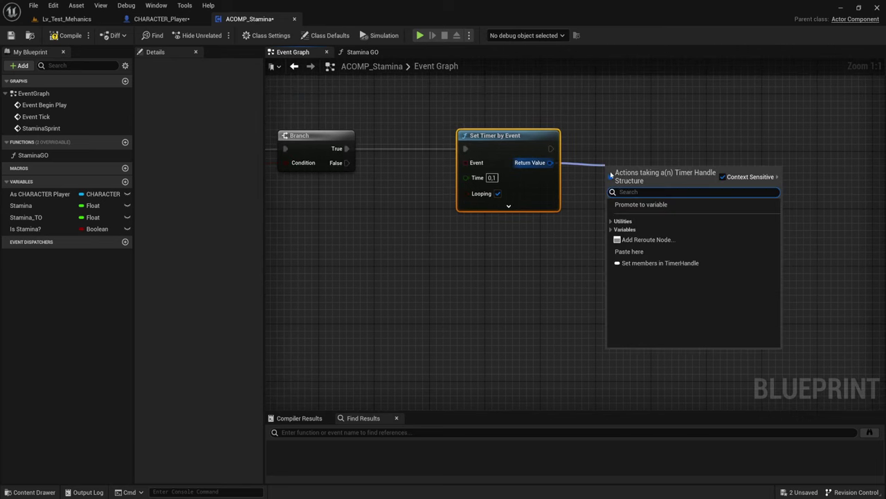
Step: Promote the timer's Return Value to a Timer Handle variable StaminaTimer, SET node beside the timer
click(628, 205)
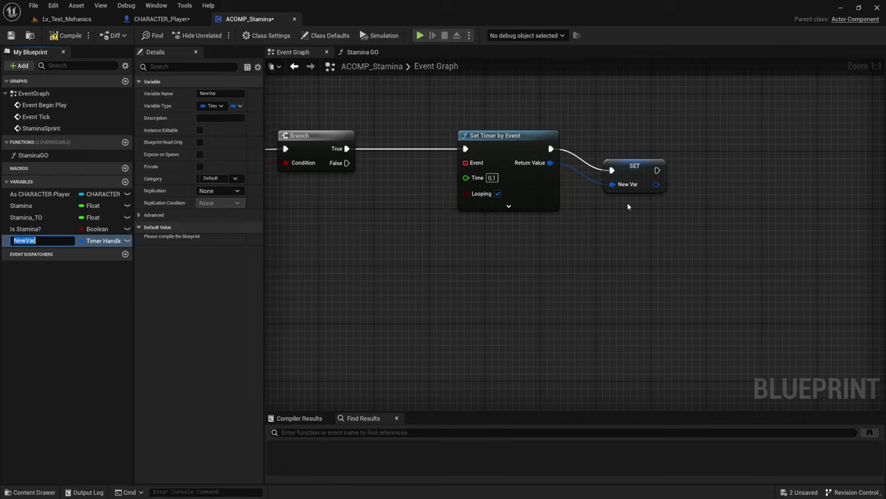
text(Stamin)
text(aTim)
text(er)
key(Return)
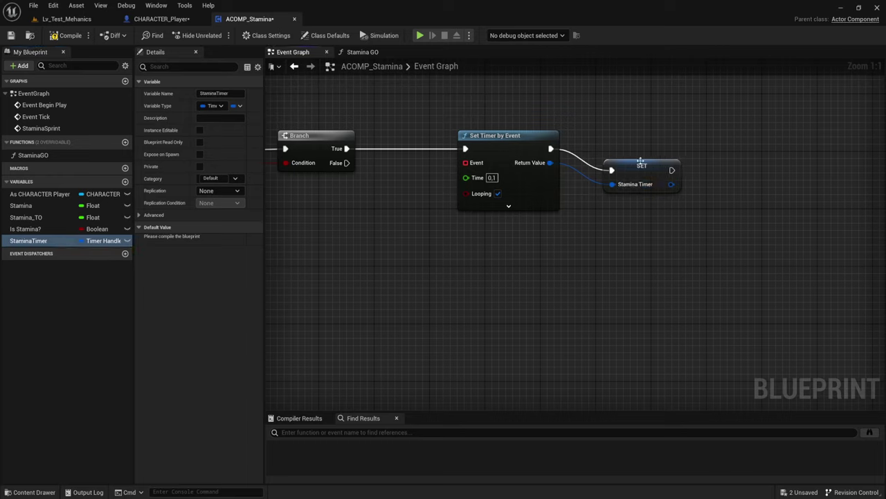
drag(641, 164, 605, 141)
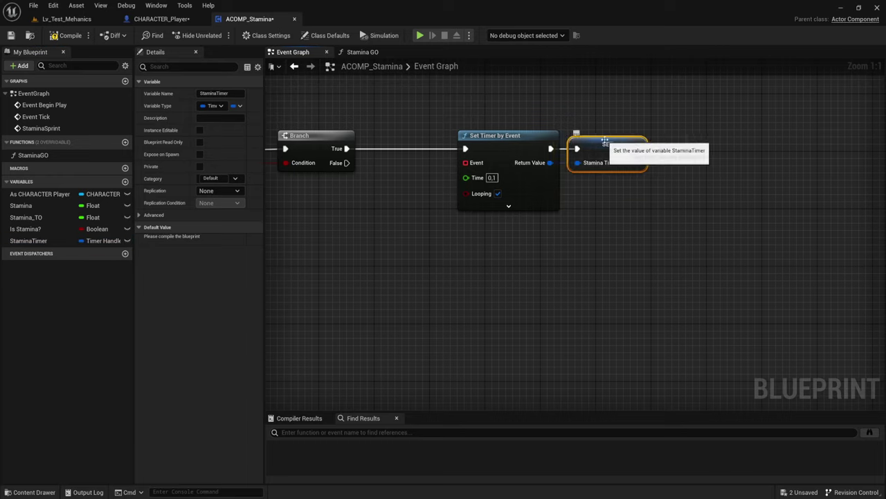
mouse_move(481, 206)
right_down()
mouse_move(523, 207)
mouse_move(557, 158)
right_up()
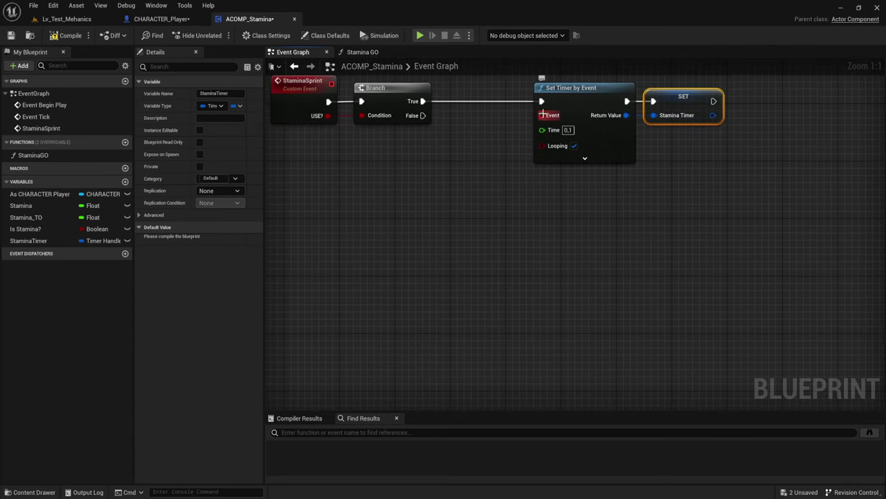
Step: Create a custom event named UseStamina wired to the timer's Event pin, placed below it
drag(542, 115, 468, 256)
text(cu)
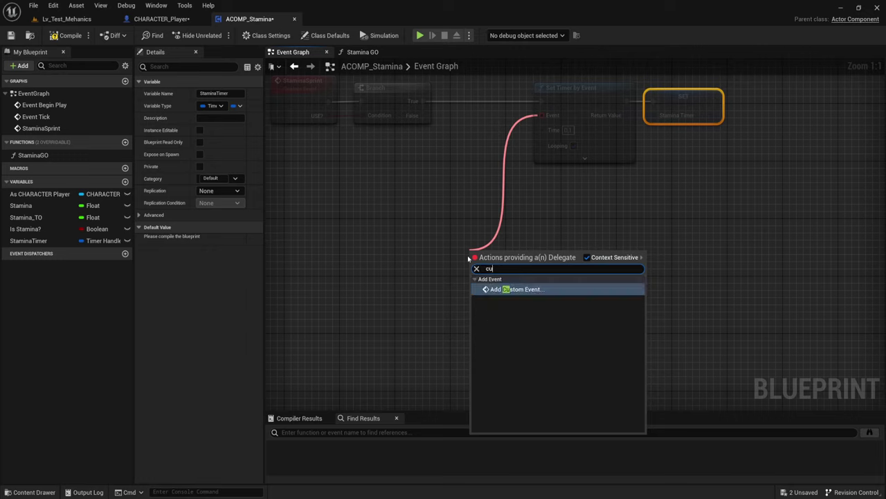
text(st)
key(Return)
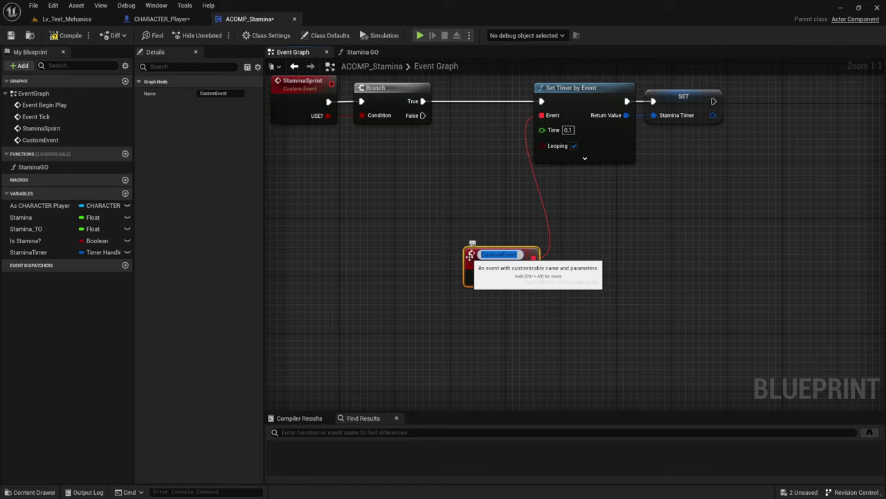
text(Use)
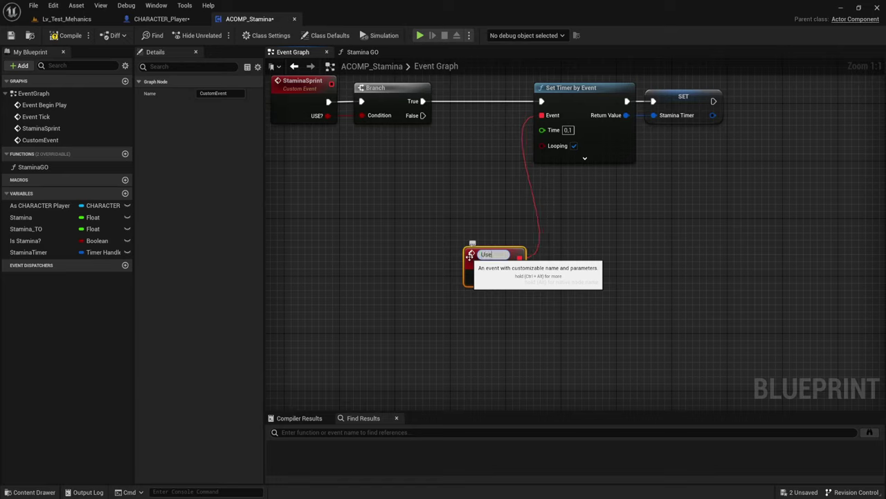
text(Stamina)
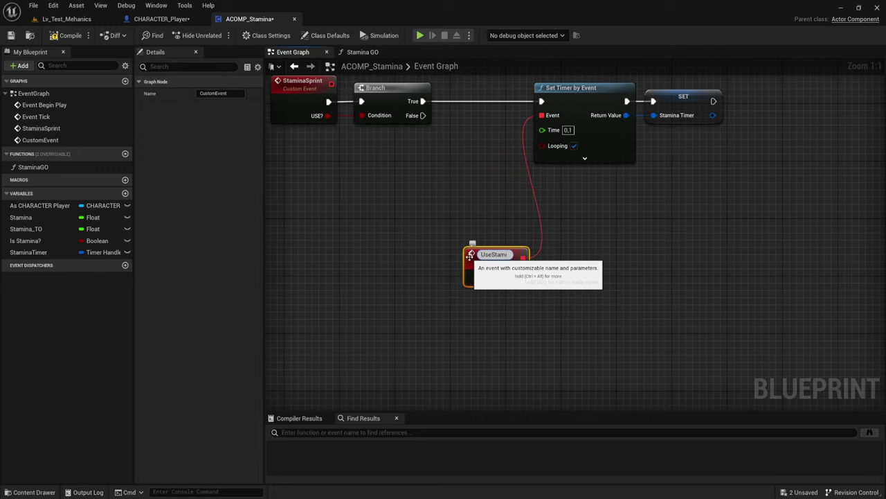
key(Return)
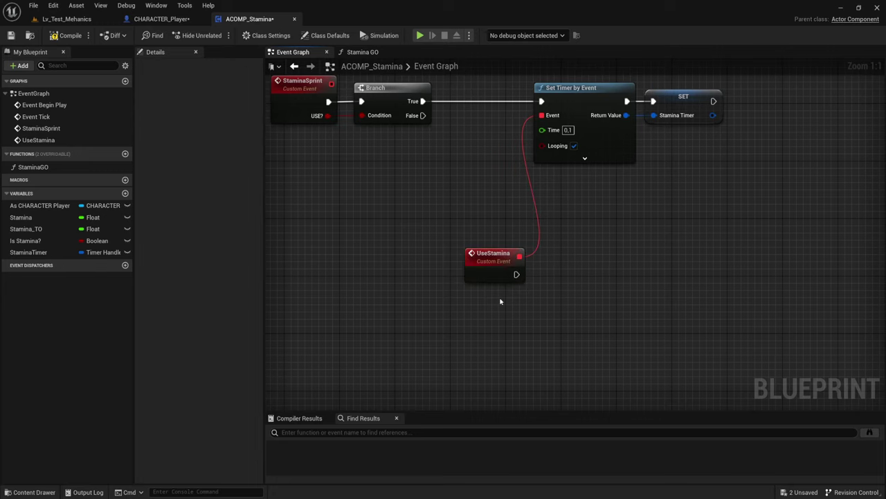
drag(507, 276, 468, 335)
right_drag(547, 332, 513, 242)
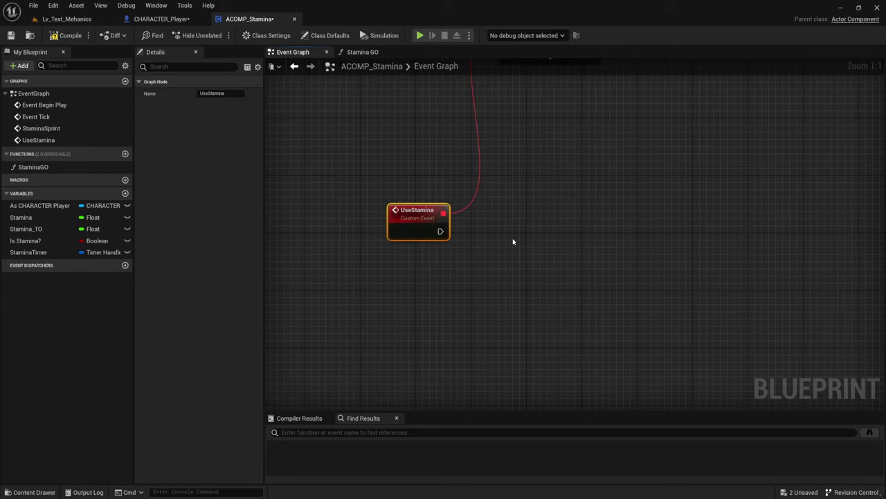
mouse_move(570, 245)
right_down()
mouse_move(543, 252)
mouse_move(527, 240)
mouse_move(570, 238)
right_up()
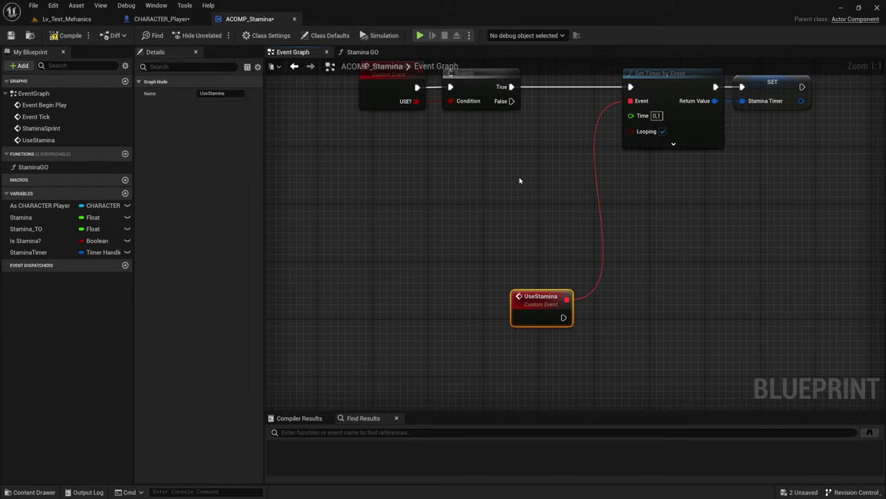
right_drag(482, 162, 494, 280)
drag(442, 126, 512, 206)
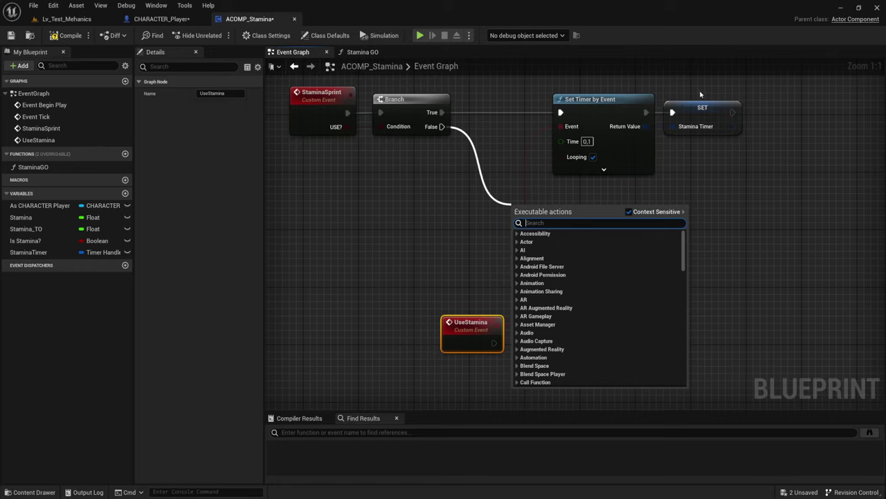
Step: Add Clear and Invalidate Timer by Handle using StaminaTimer, run from the Branch's False output
click(723, 125)
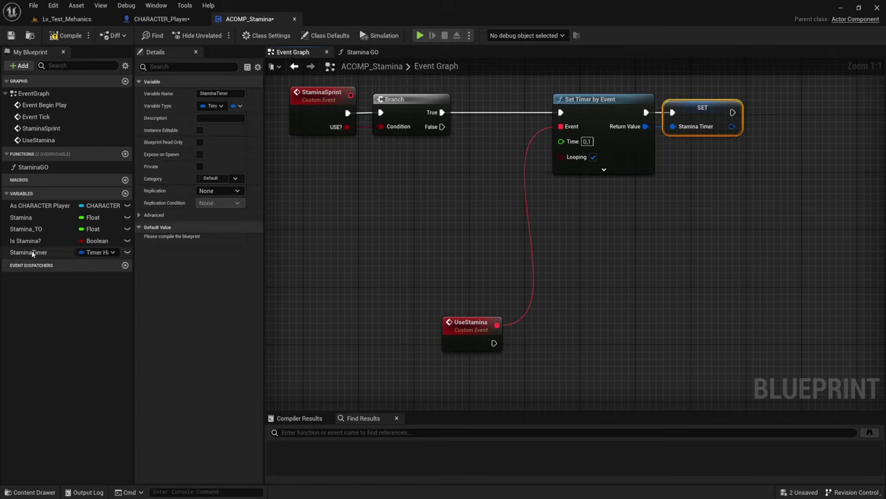
drag(28, 253, 405, 233)
click(720, 128)
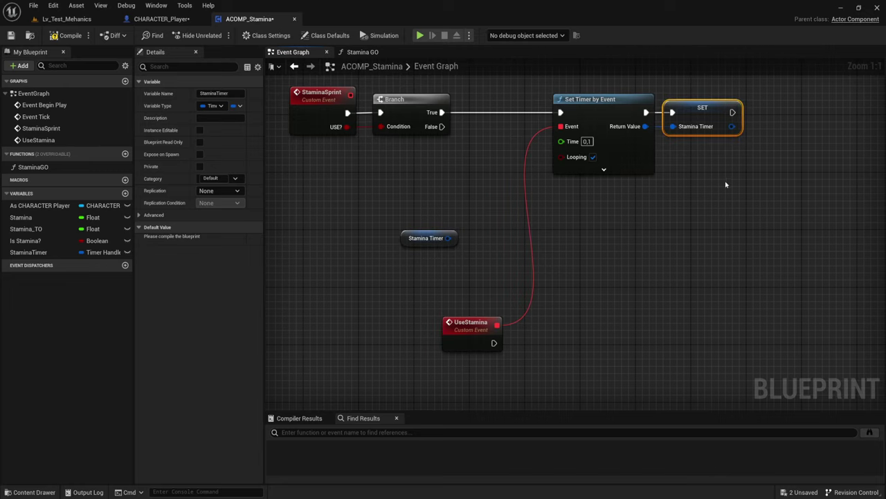
drag(448, 237, 463, 227)
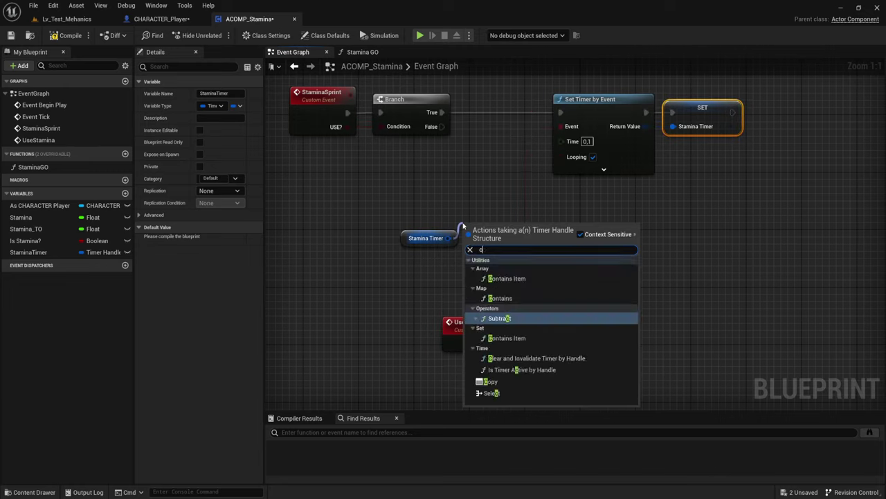
text(cle)
key(Return)
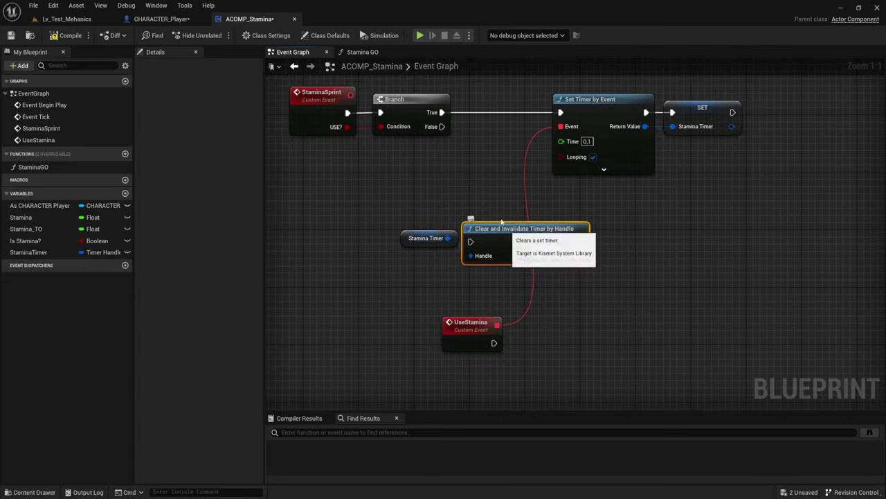
mouse_move(442, 126)
mouse_down()
mouse_move(471, 242)
mouse_move(488, 234)
mouse_up()
click(414, 241)
drag(409, 244, 409, 252)
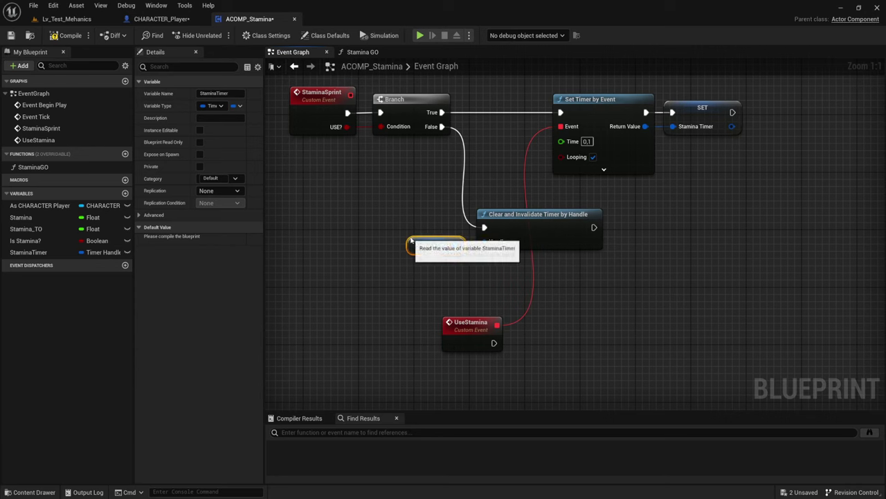
Step: Move the Clear and Invalidate node right and the UseStamina event down-left
right_drag(591, 201, 480, 191)
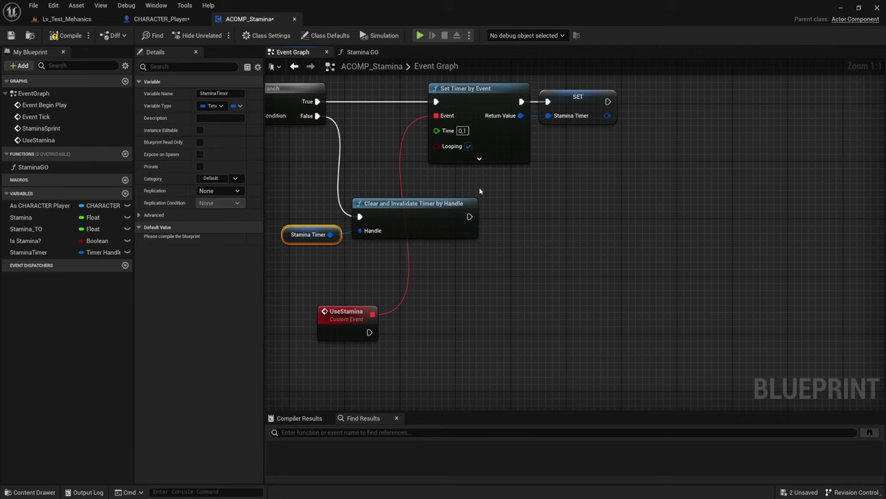
scroll(521, 200, down, 2)
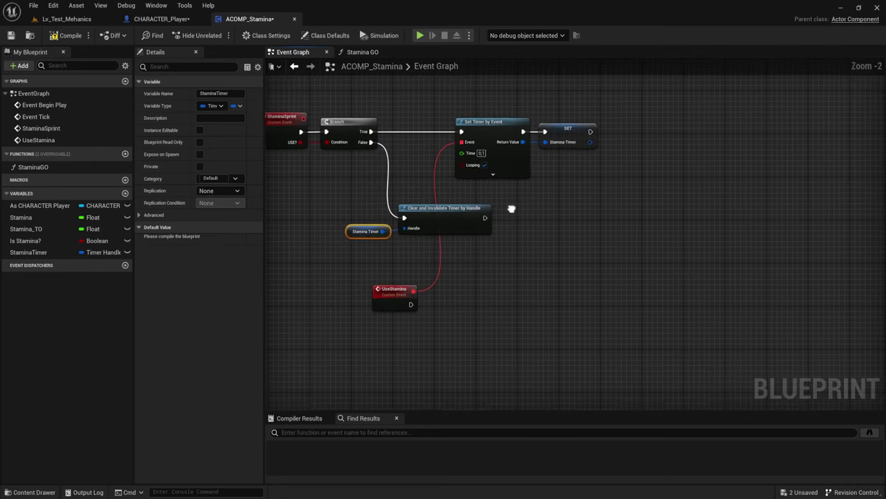
mouse_move(465, 203)
mouse_down()
mouse_move(562, 222)
mouse_move(489, 200)
mouse_up()
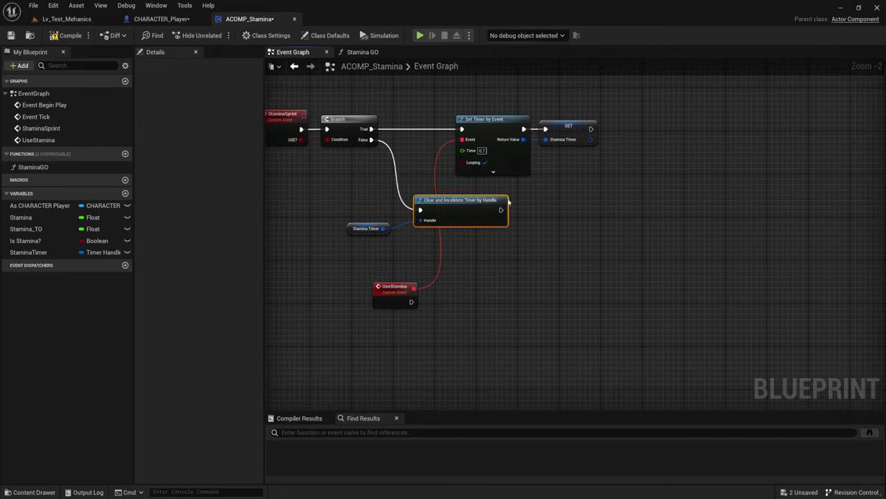
right_drag(551, 186, 564, 145)
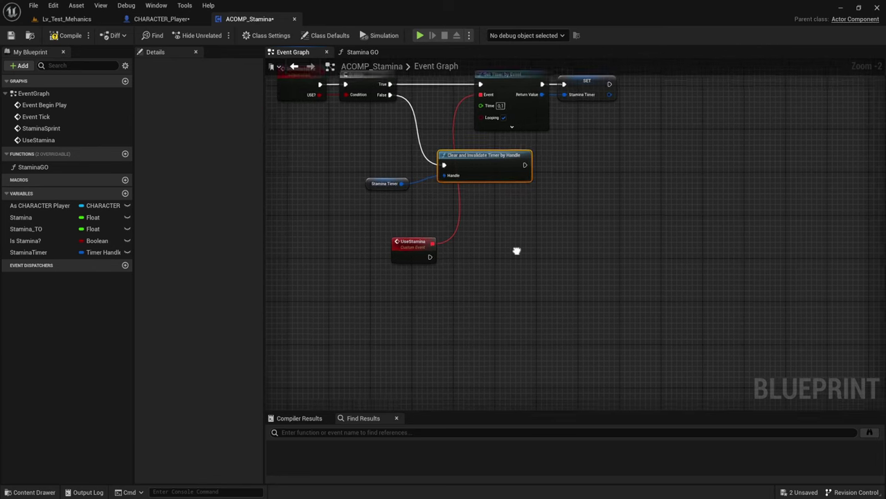
scroll(564, 145, up, 2)
right_drag(431, 210, 423, 221)
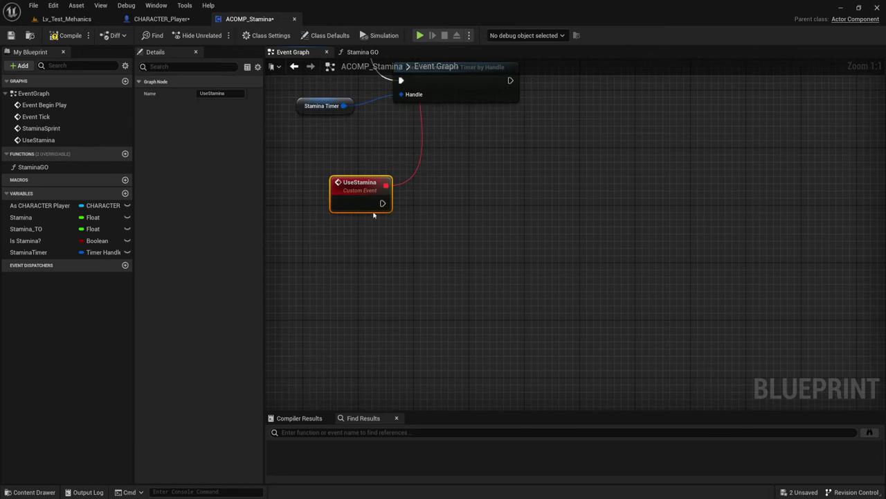
drag(360, 197, 337, 218)
right_drag(466, 248, 443, 245)
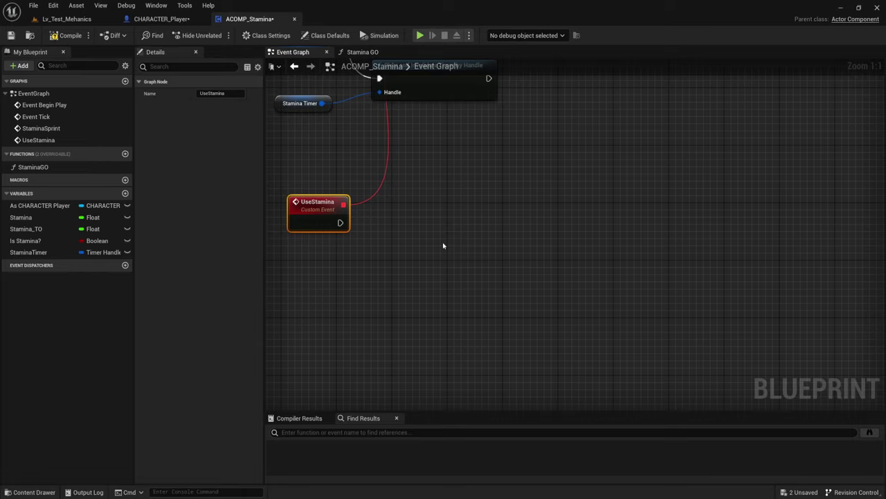
Step: Add a Branch wired after the UseStamina event, placed to its right
click(439, 225)
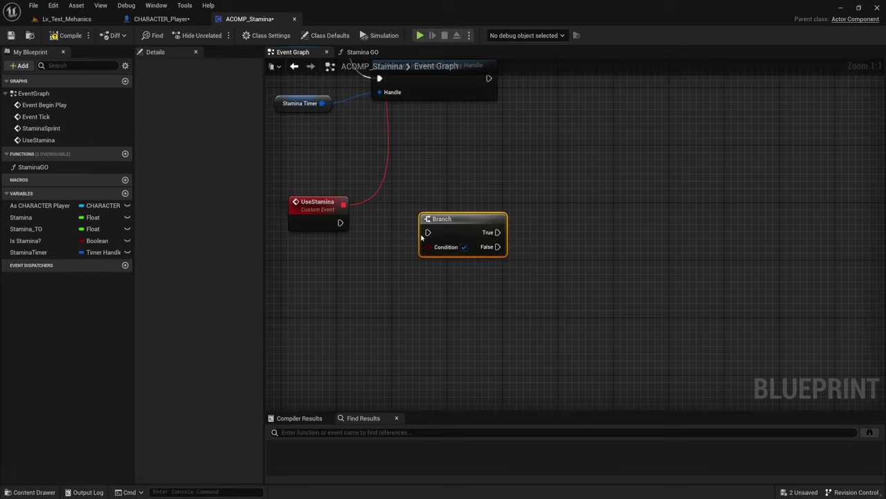
right_drag(409, 274, 484, 249)
drag(411, 197, 496, 209)
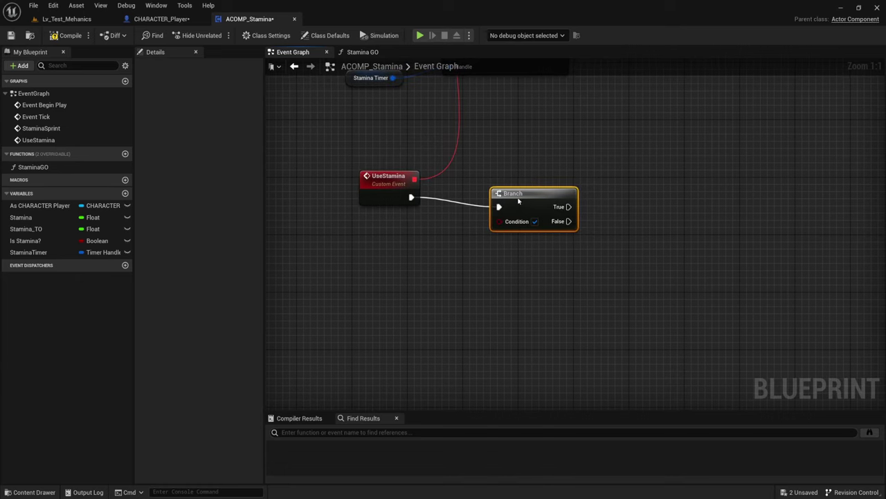
right_drag(477, 244, 582, 242)
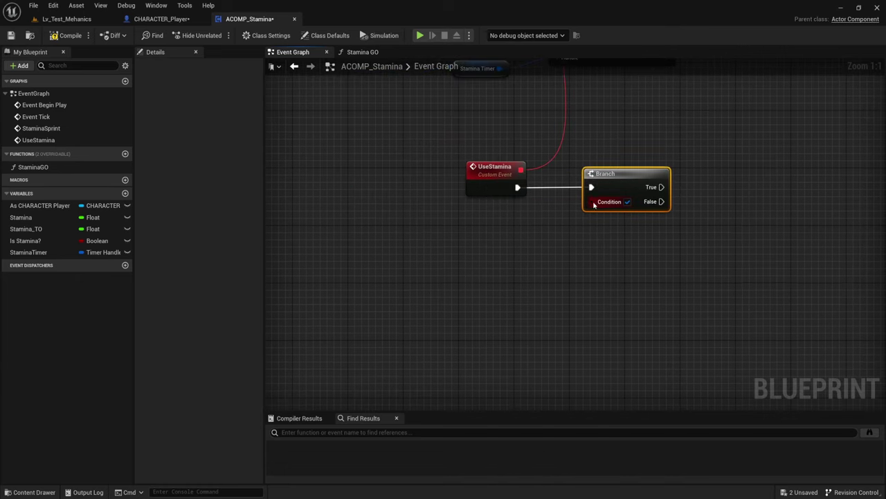
Step: Feed the Branch Condition from a three-input AND Boolean, with an Is Stamina? getter beside it
drag(593, 202, 539, 252)
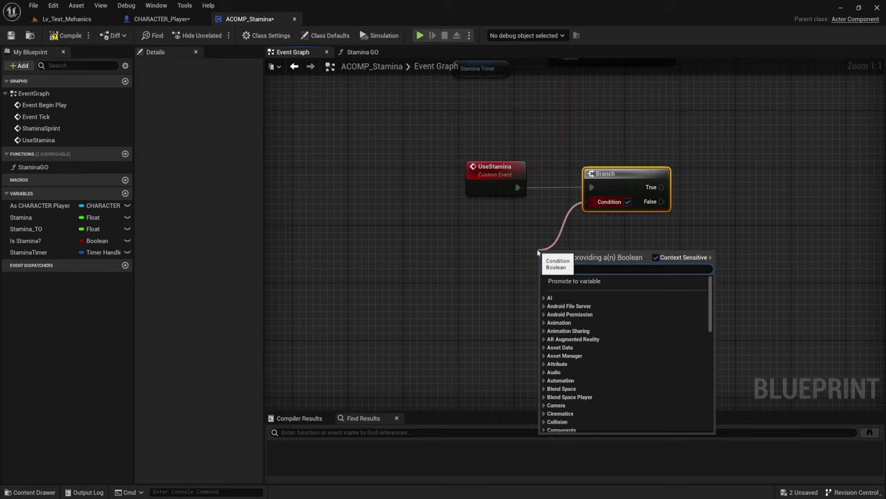
text(and)
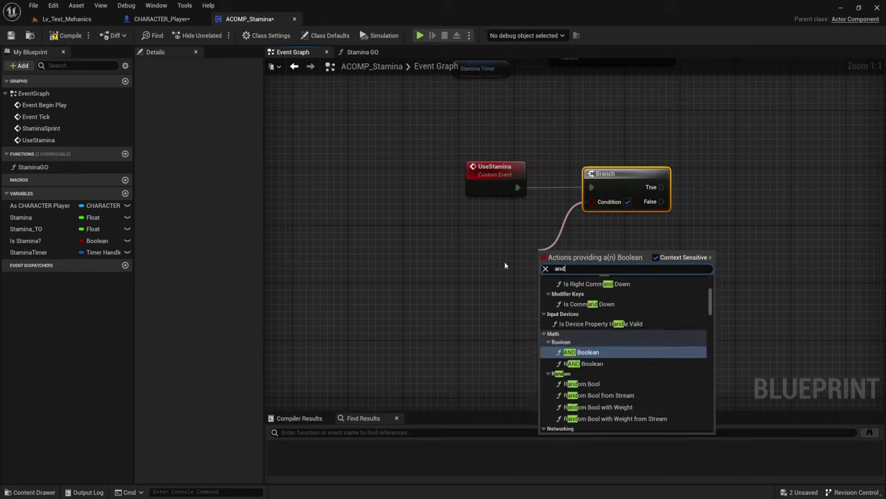
click(640, 352)
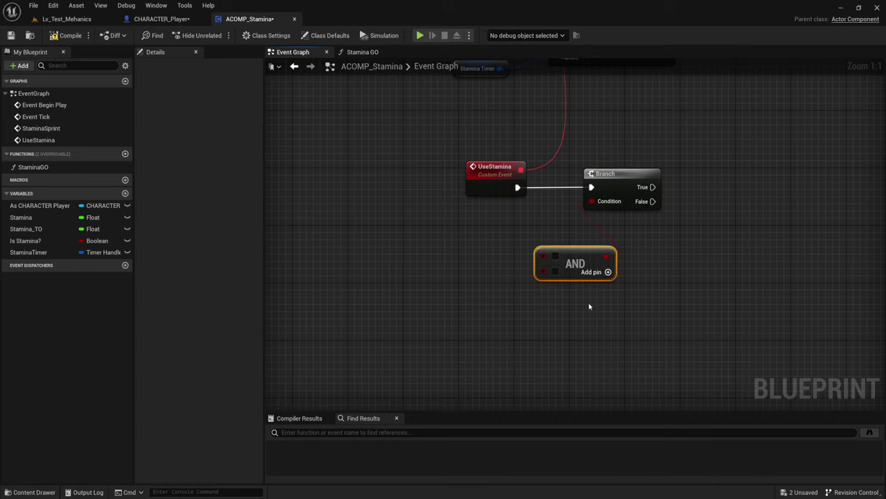
click(607, 272)
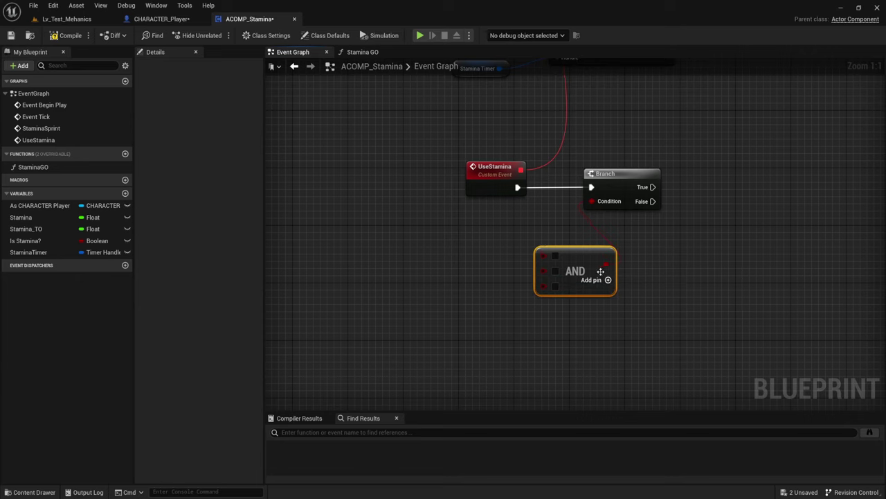
right_drag(523, 313, 594, 311)
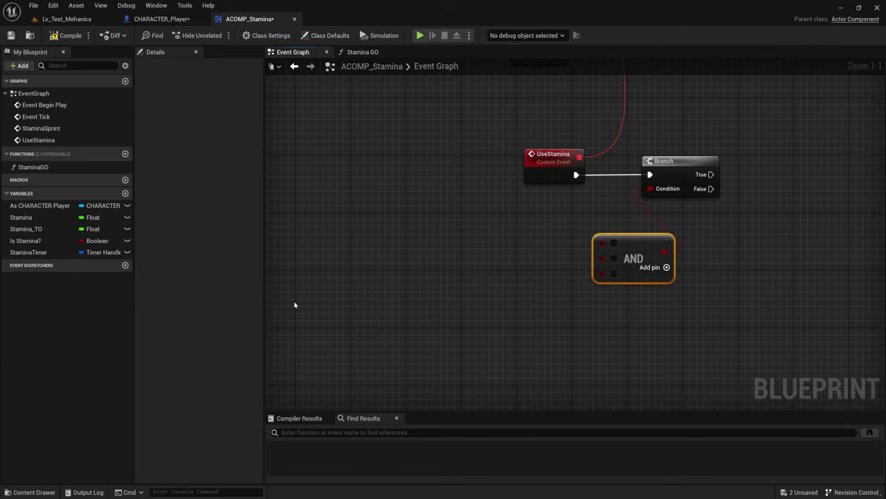
mouse_move(25, 241)
ctrl+mouse_down()
mouse_move(564, 255)
mouse_move(537, 241)
mouse_move(602, 241)
ctrl+mouse_up()
right_drag(556, 272, 494, 240)
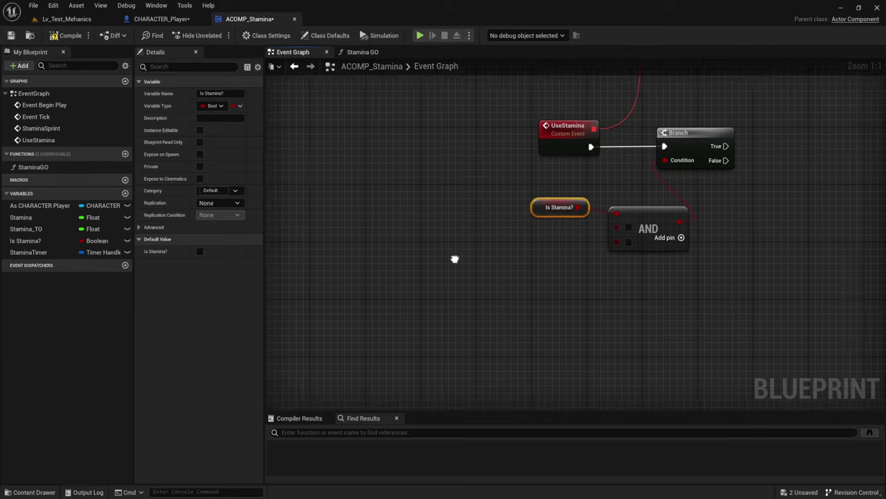
Step: Check the Begin Play cast chain, then place an As CHARACTER Player getter near the Branch
scroll(447, 259, down, 3)
right_drag(597, 142, 493, 295)
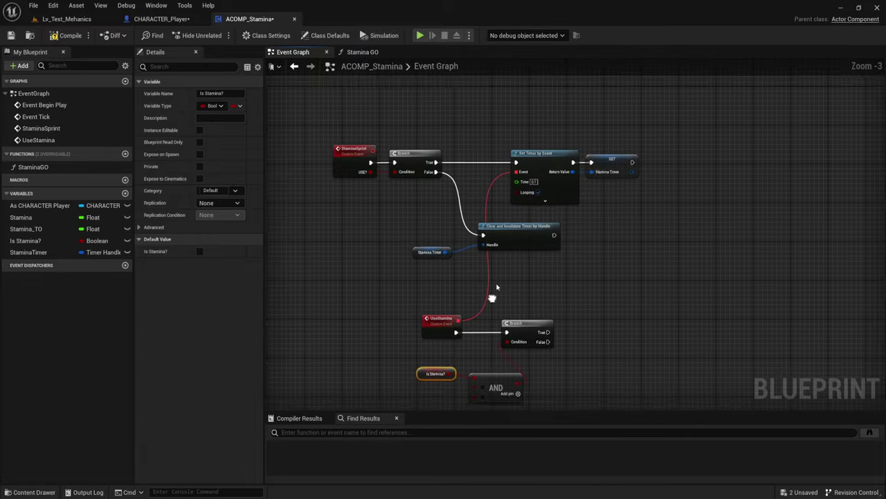
scroll(492, 295, down, 1)
right_drag(407, 184, 467, 198)
scroll(460, 214, up, 1)
click(461, 215)
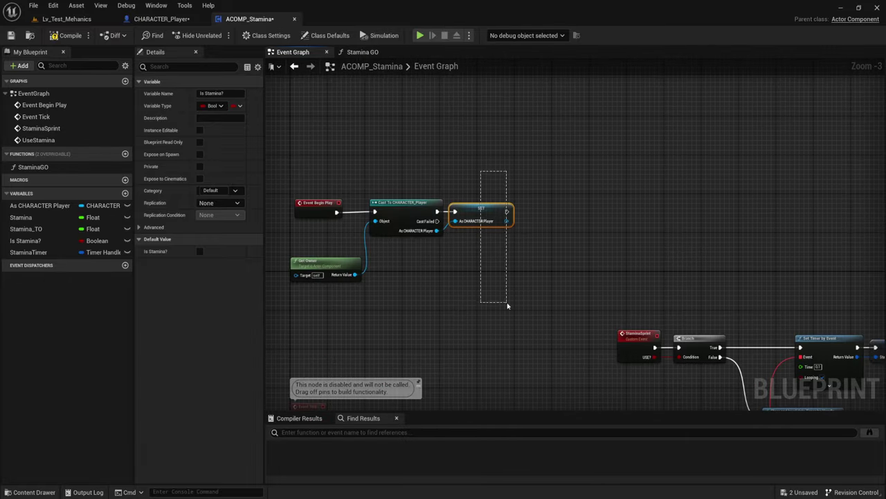
right_drag(534, 344, 501, 231)
scroll(621, 336, up, 3)
mouse_move(621, 336)
right_down()
mouse_move(577, 299)
mouse_move(513, 275)
mouse_move(511, 218)
right_up()
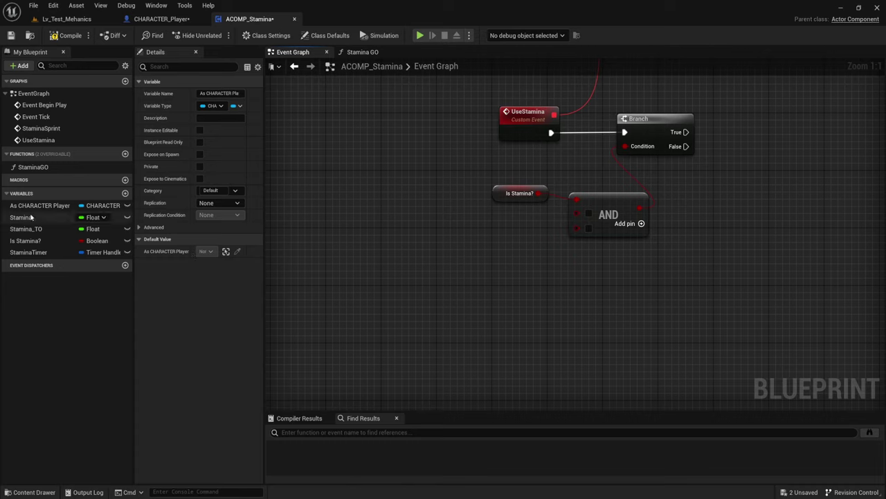
drag(40, 206, 356, 221)
click(406, 235)
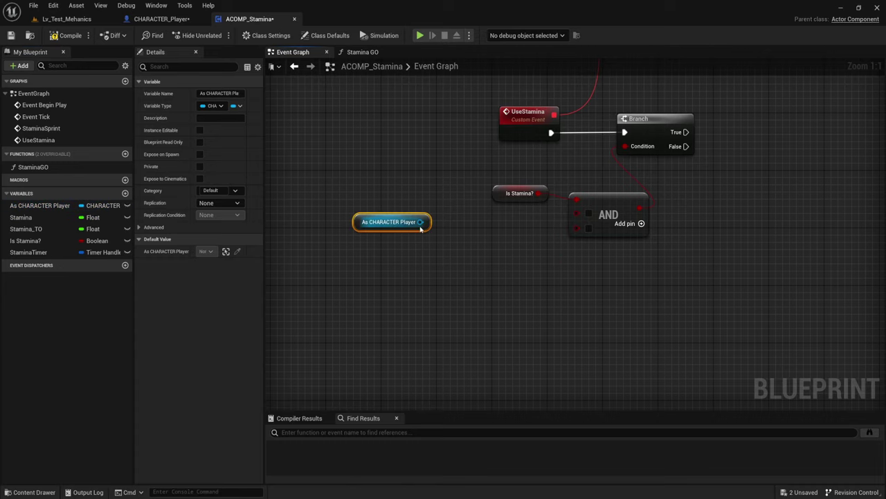
Step: Add Get Character Movement from the player getter, then a Velocity getter from it
drag(420, 222, 424, 240)
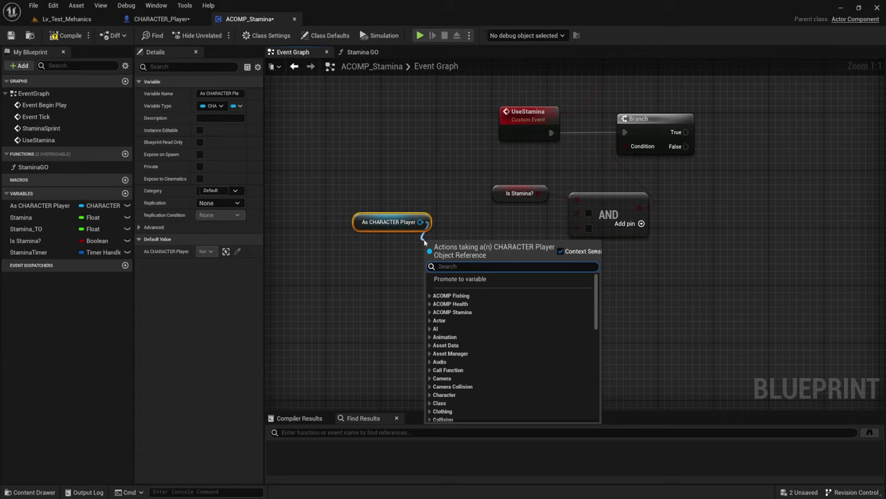
text(cha)
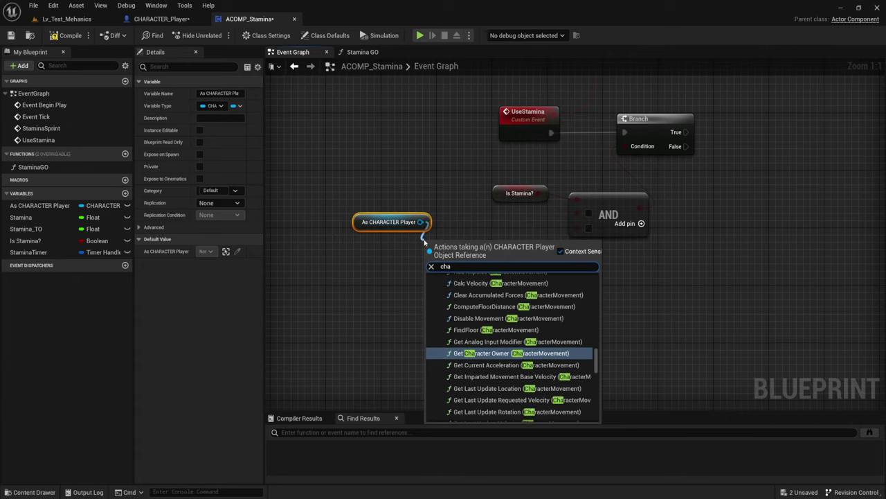
text(racte)
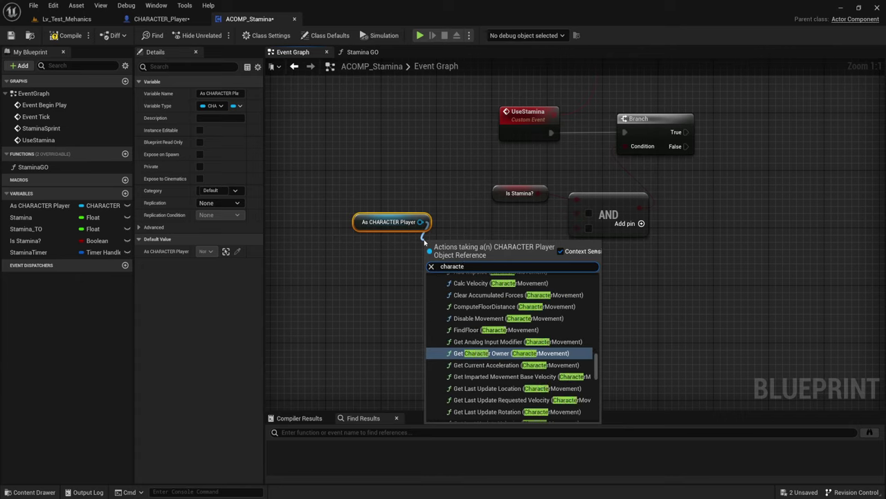
text(r)
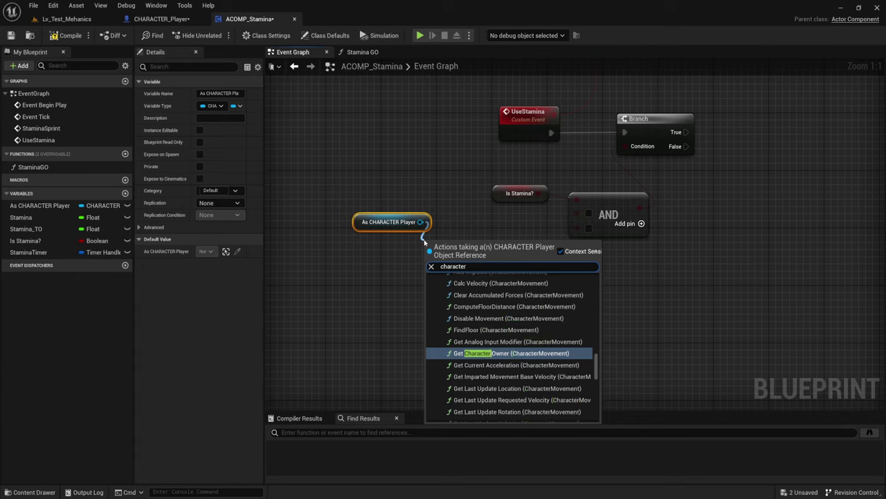
text( mov)
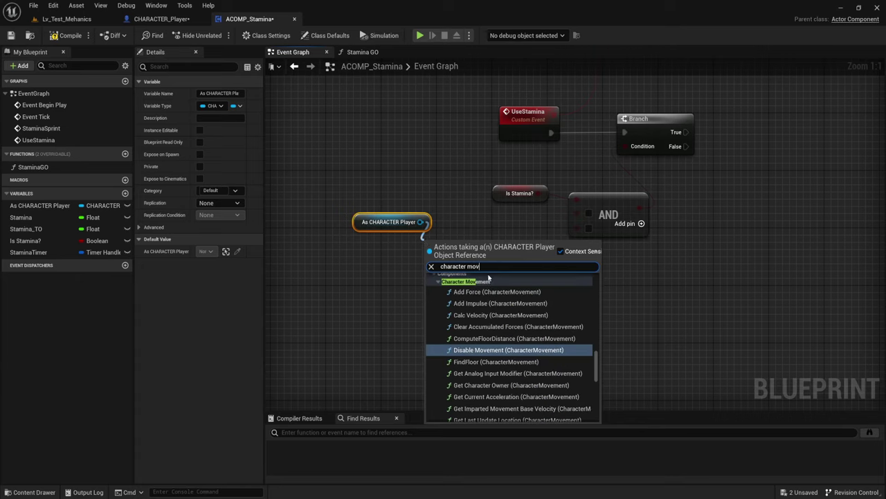
scroll(484, 343, down, 5)
scroll(485, 343, down, 5)
scroll(487, 339, down, 5)
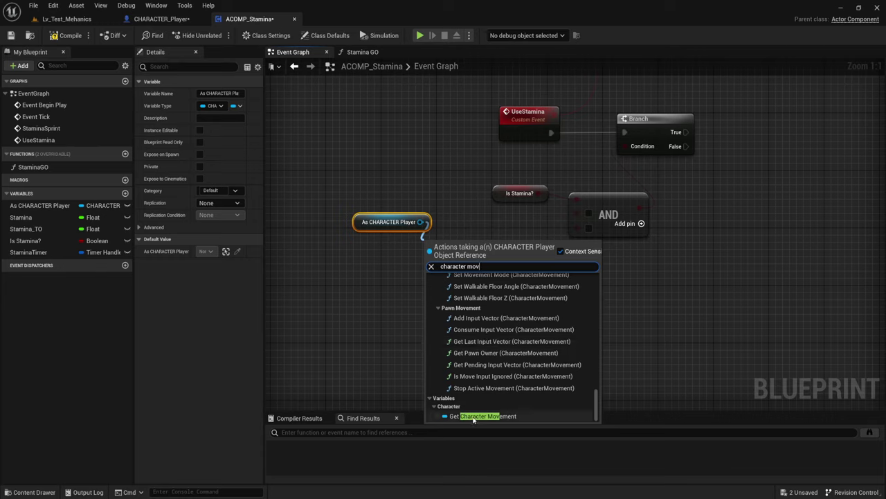
click(478, 415)
drag(466, 249, 383, 243)
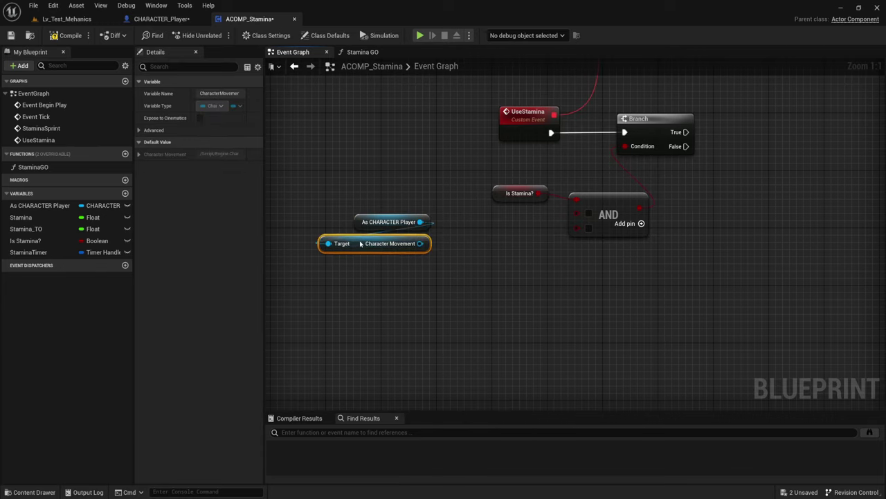
drag(441, 236, 386, 267)
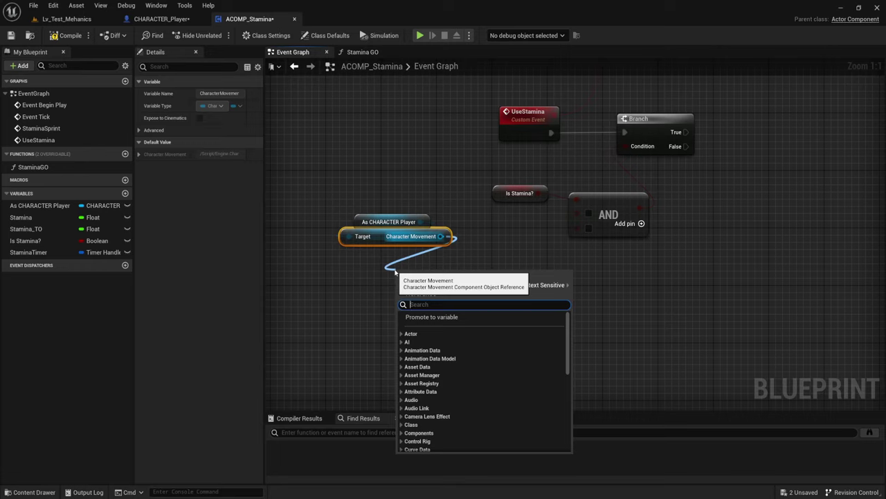
text(velo)
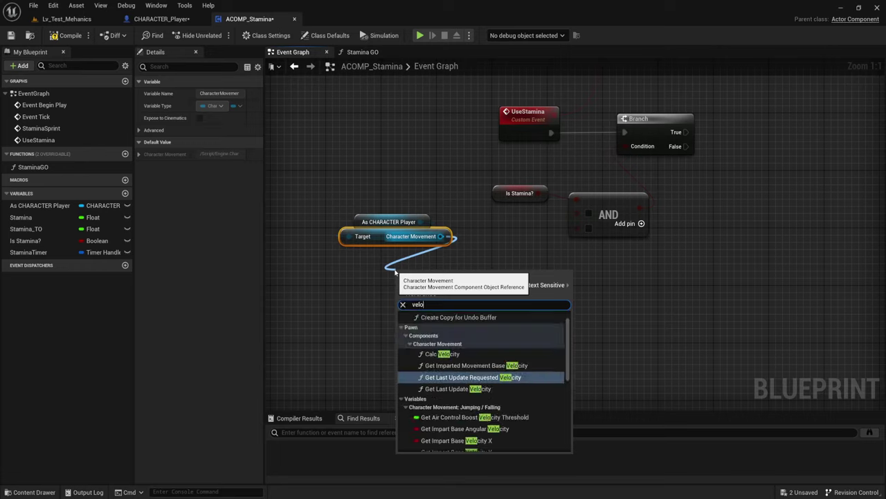
scroll(456, 367, down, 1)
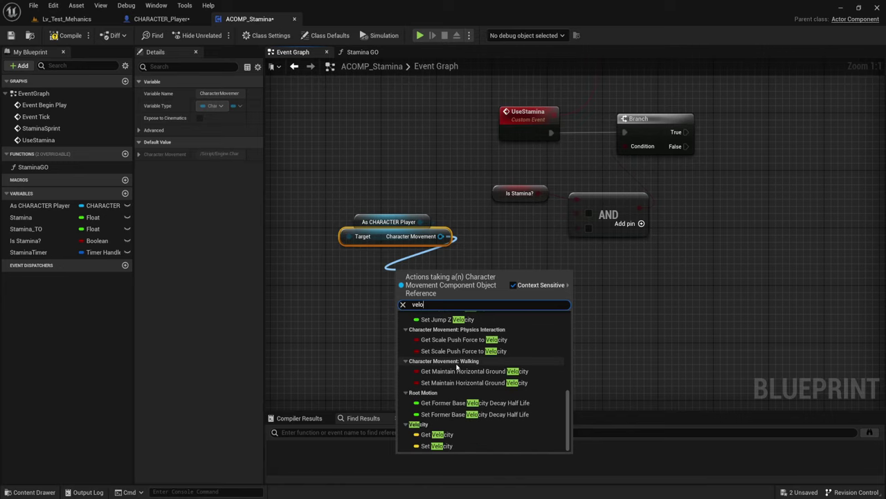
click(450, 447)
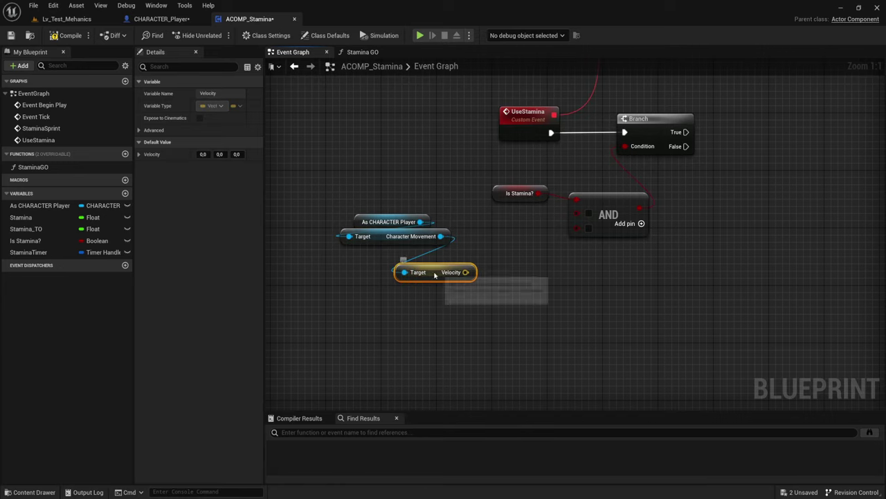
Step: Pass Velocity through Vector Length into a greater-than 200 check wired into the AND
mouse_move(457, 275)
mouse_down()
mouse_move(422, 253)
mouse_move(402, 275)
mouse_up()
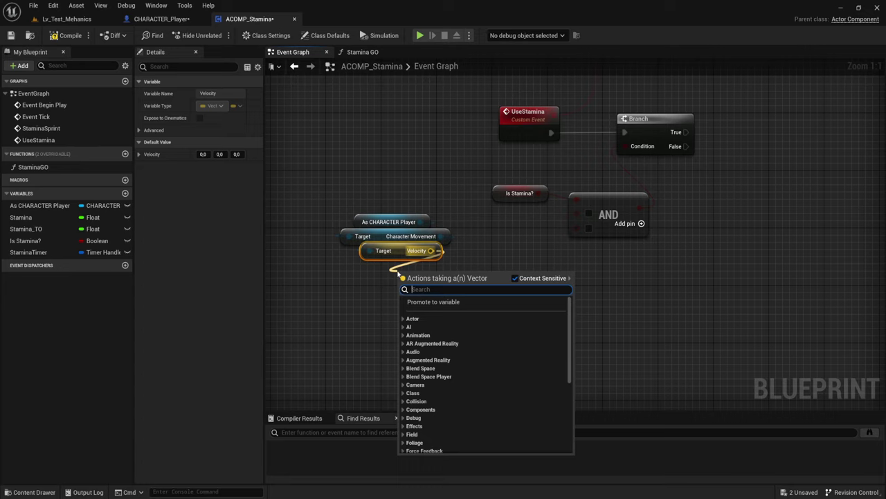
text(ve)
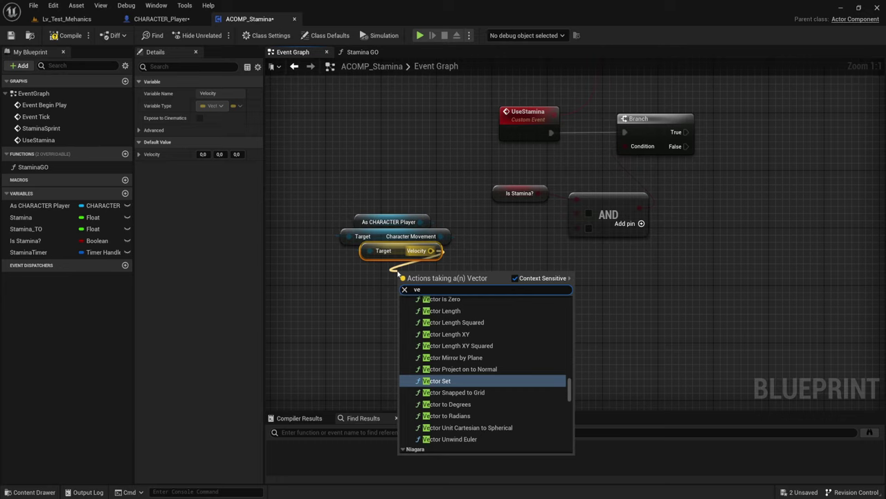
click(442, 310)
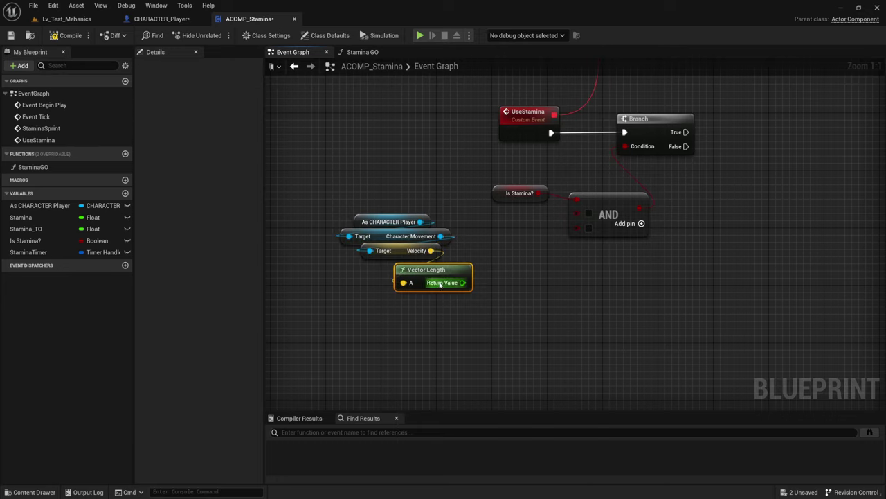
mouse_move(440, 283)
mouse_down()
mouse_move(412, 283)
mouse_move(457, 296)
mouse_up()
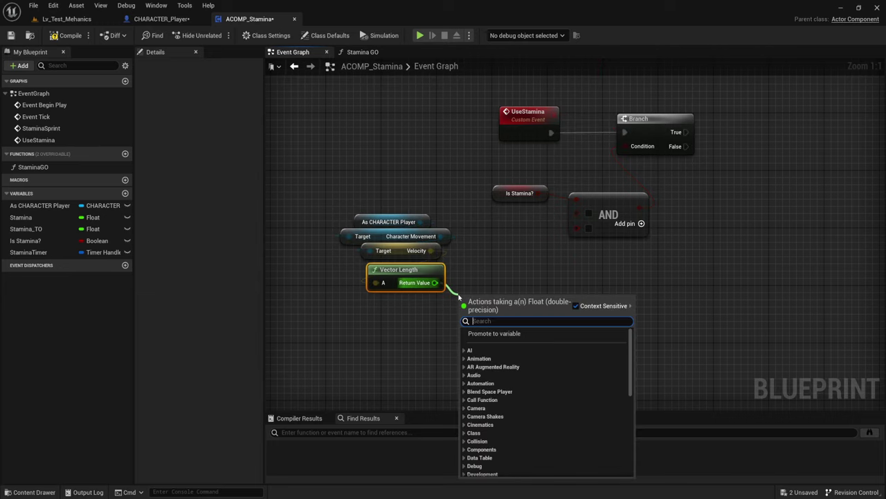
text(>)
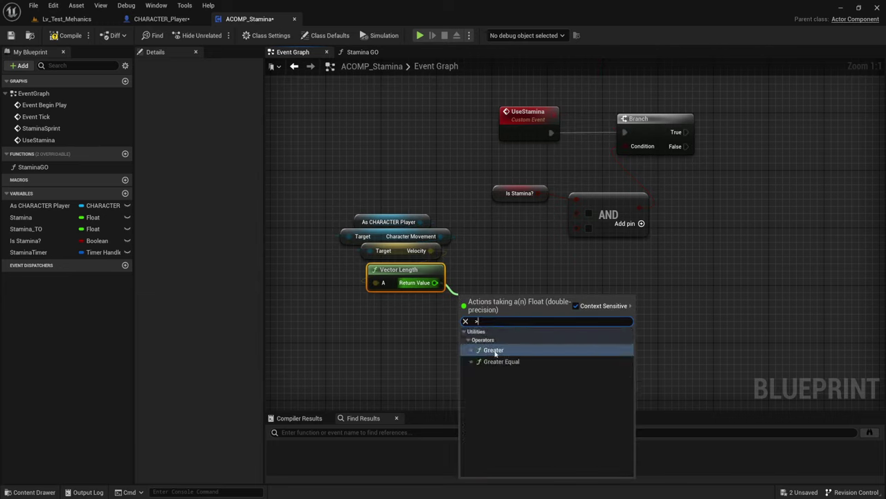
click(495, 351)
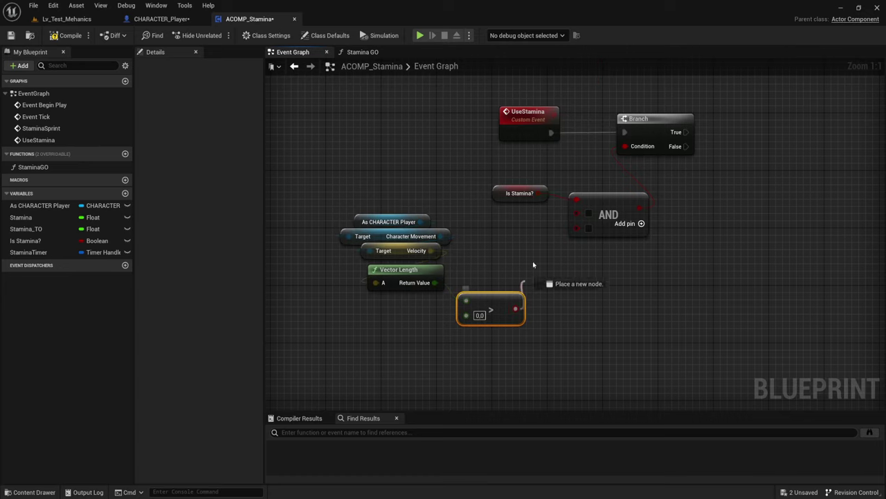
drag(515, 308, 577, 226)
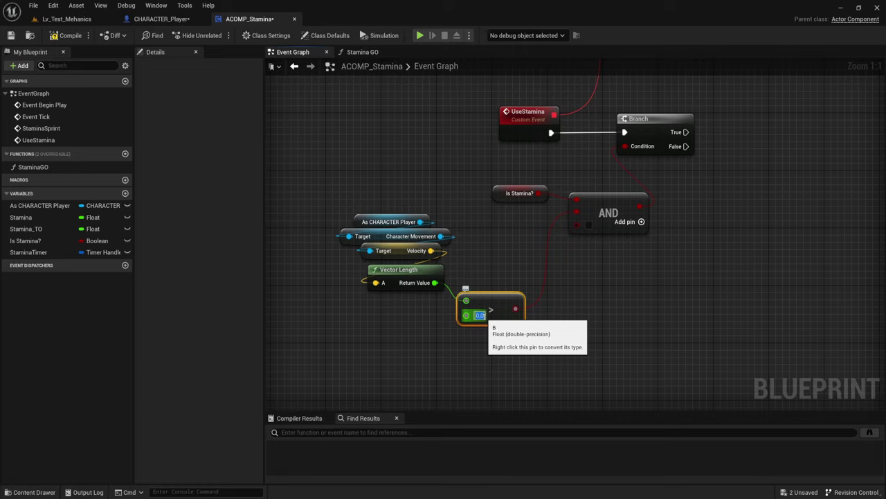
text(200)
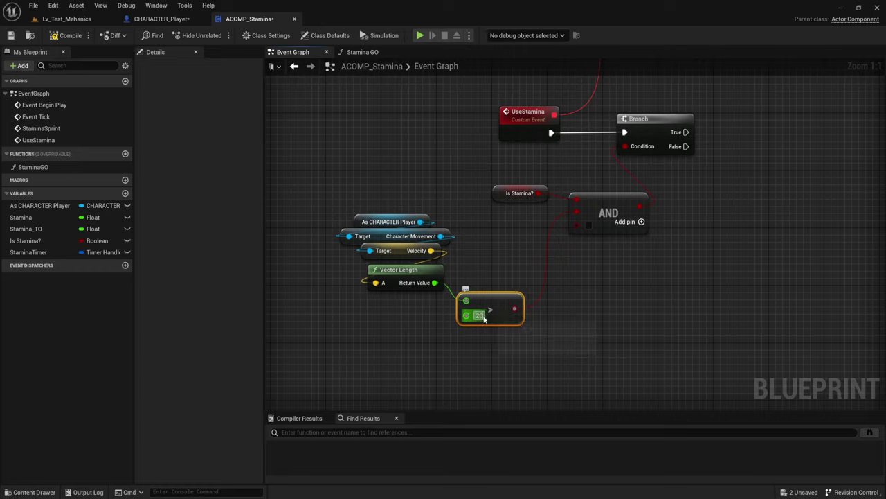
key(Return)
Step: Arrange the Velocity, Vector Length and Greater nodes into a tidy group
drag(376, 339, 491, 245)
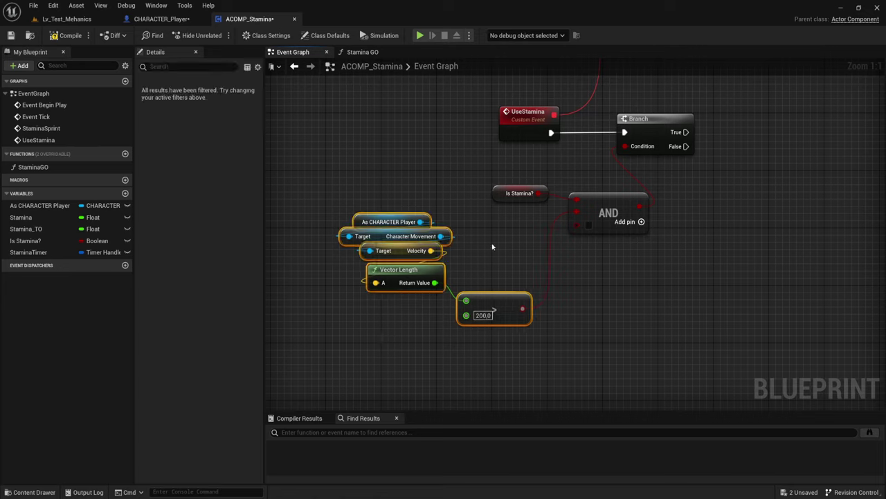
drag(496, 301, 504, 236)
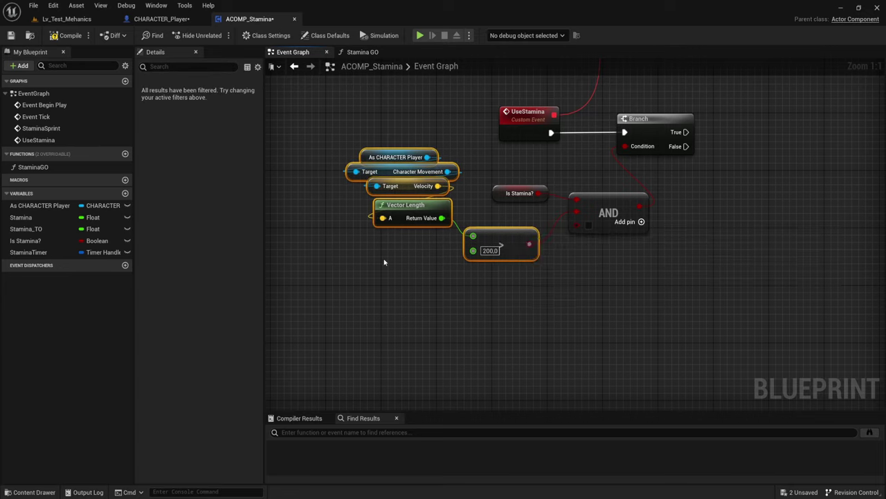
ctrl+click(502, 239)
mouse_move(398, 219)
mouse_down()
mouse_move(390, 233)
mouse_move(402, 240)
mouse_up()
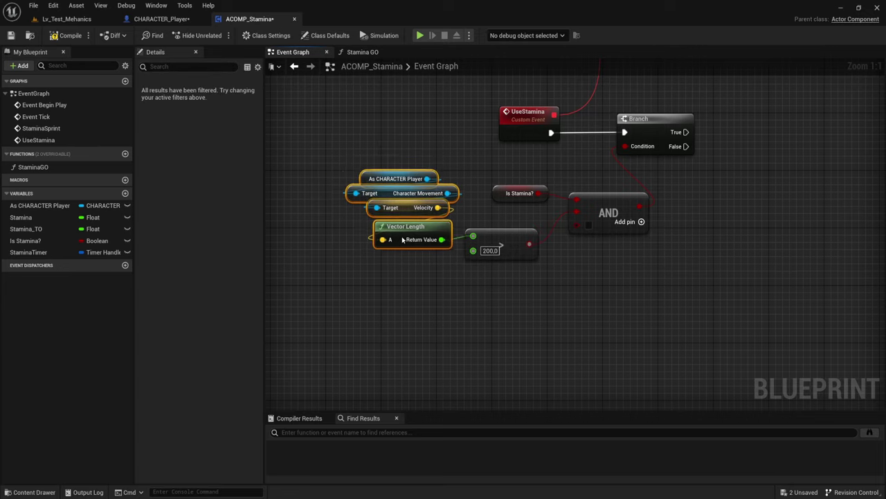
mouse_move(533, 296)
right_down()
mouse_move(473, 264)
mouse_move(492, 259)
right_up()
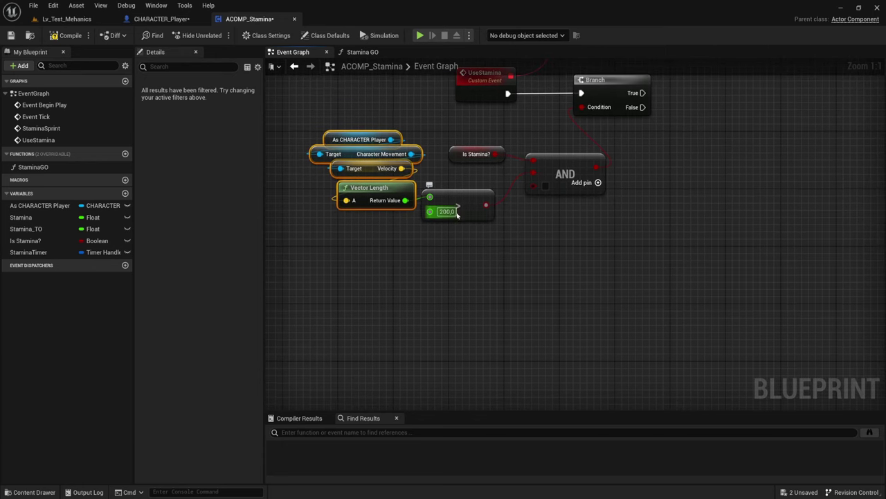
drag(439, 179, 473, 281)
mouse_move(480, 263)
right_down()
mouse_move(481, 246)
mouse_move(536, 250)
mouse_move(549, 267)
right_up()
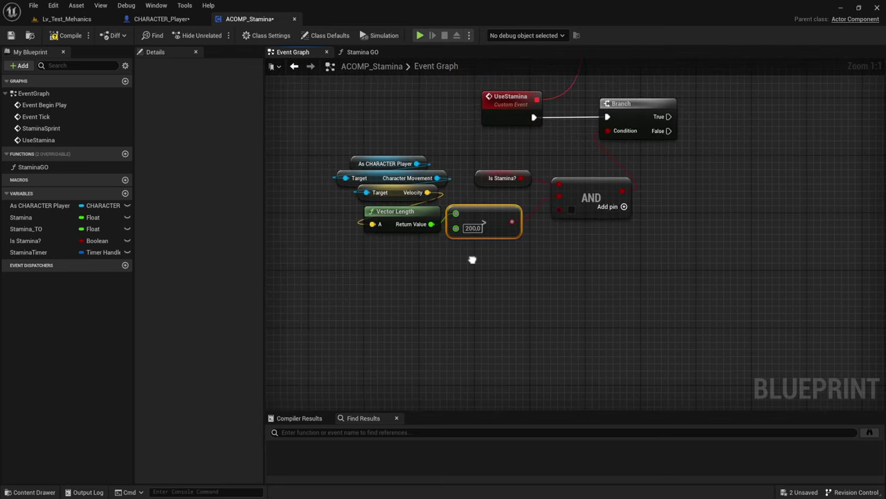
click(47, 217)
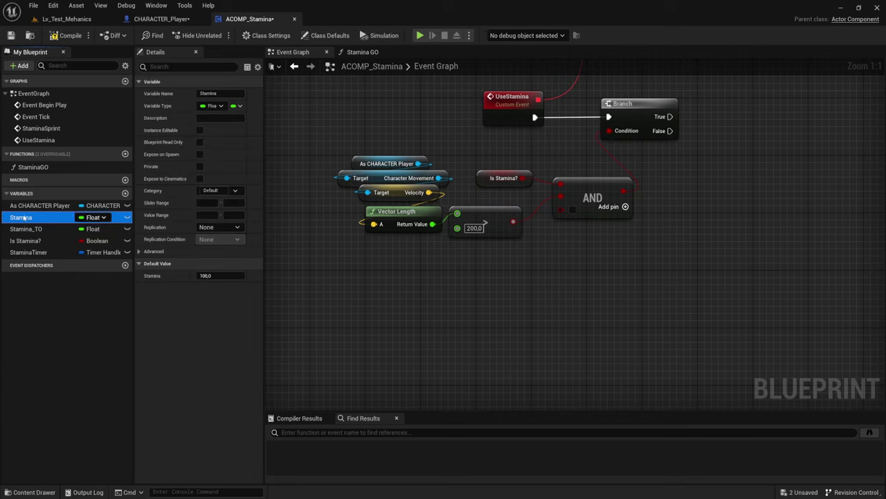
Step: Place a Stamina getter feeding a new greater-than node wired into the AND
mouse_move(47, 216)
mouse_down()
mouse_move(557, 258)
mouse_move(419, 253)
mouse_up()
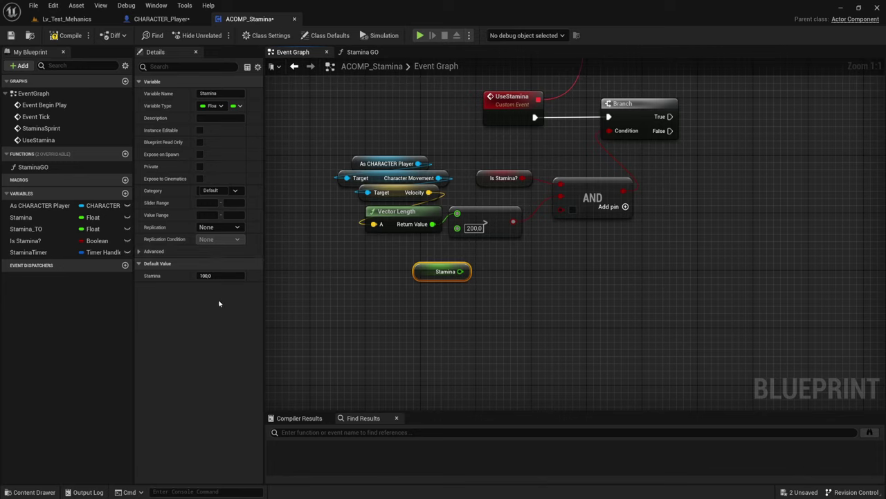
drag(460, 271, 480, 276)
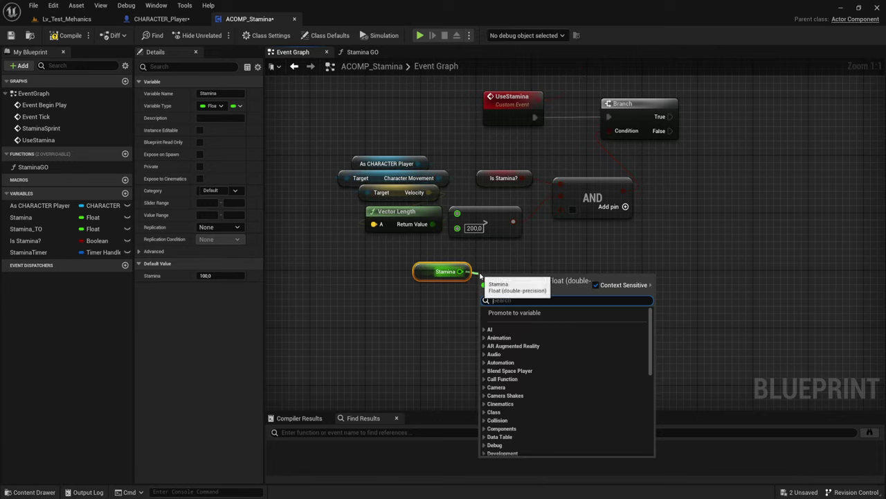
text(>)
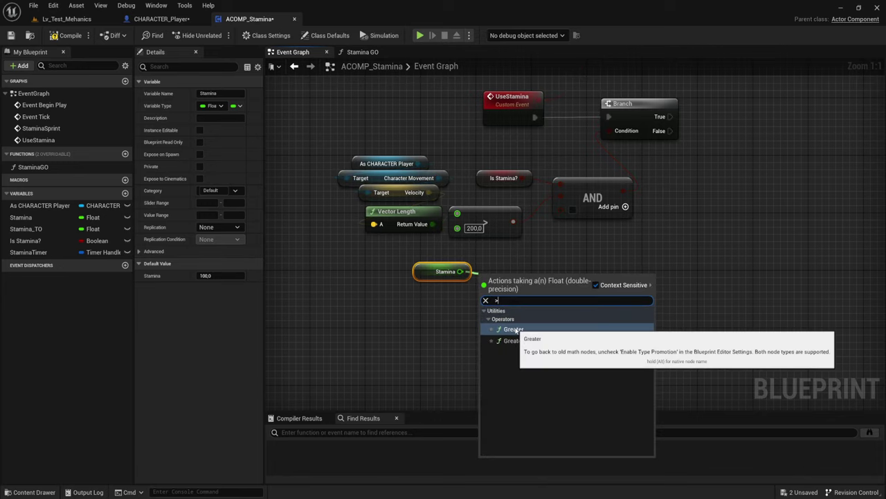
click(514, 329)
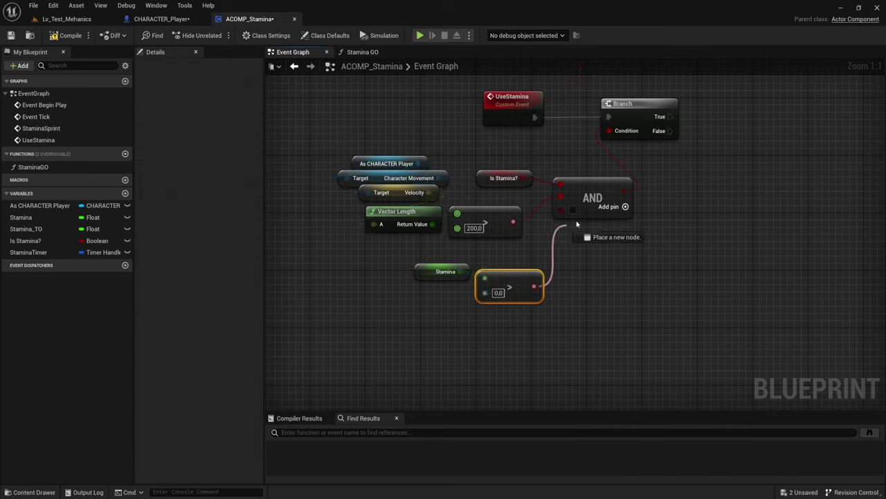
mouse_move(533, 286)
mouse_down()
mouse_move(554, 208)
mouse_move(534, 286)
mouse_move(518, 264)
mouse_up()
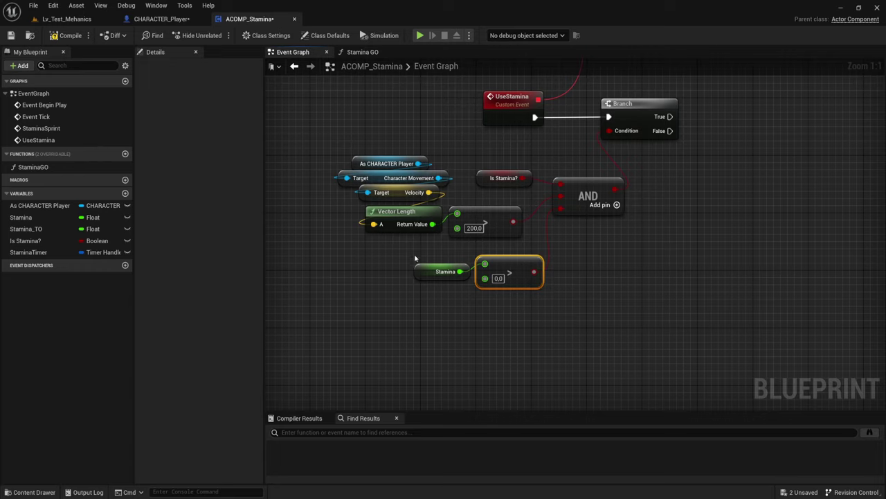
Step: Set the Stamina comparison threshold to 0.1 and nudge the Stamina nodes into place
drag(414, 254, 516, 303)
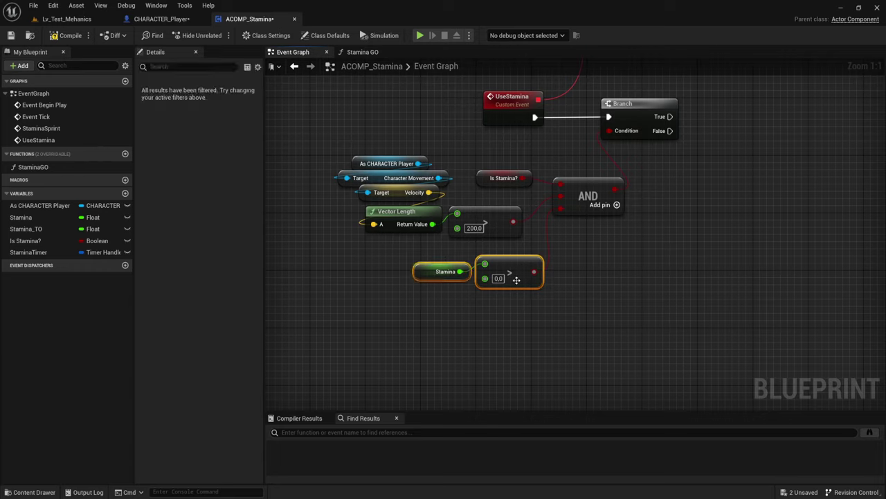
click(498, 278)
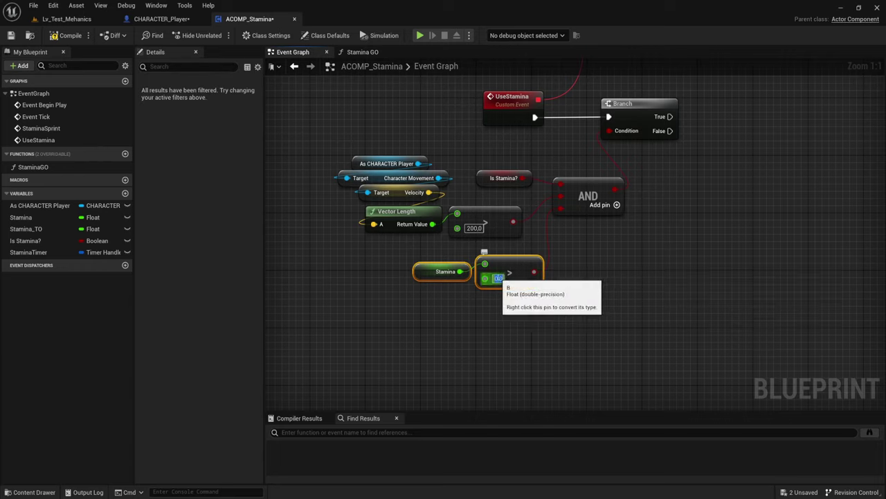
click(444, 287)
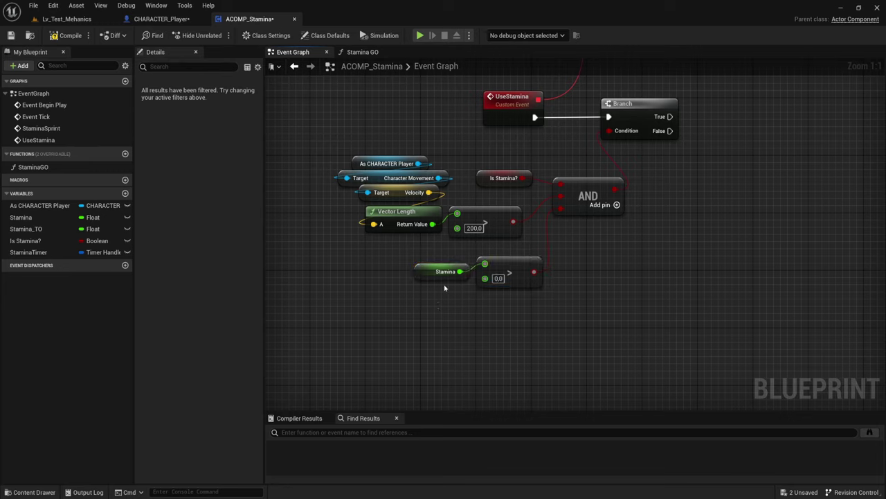
drag(445, 288, 498, 273)
click(498, 278)
text(0,1)
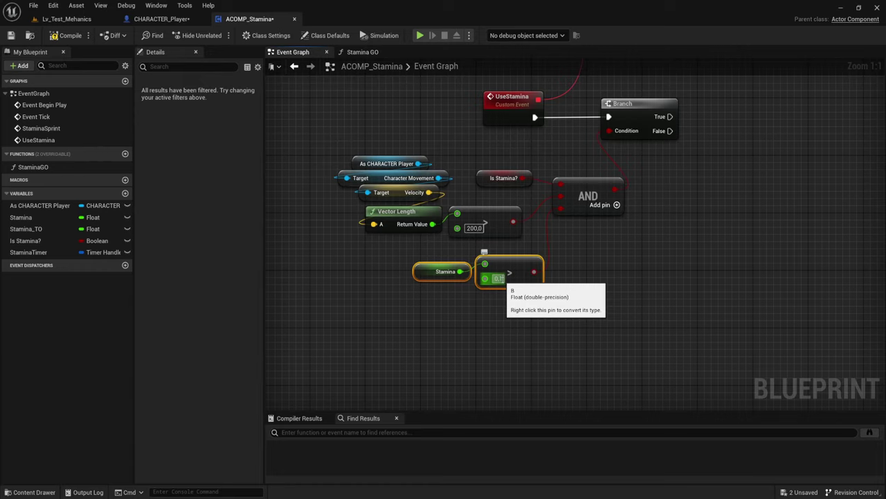
click(487, 310)
drag(571, 291, 416, 246)
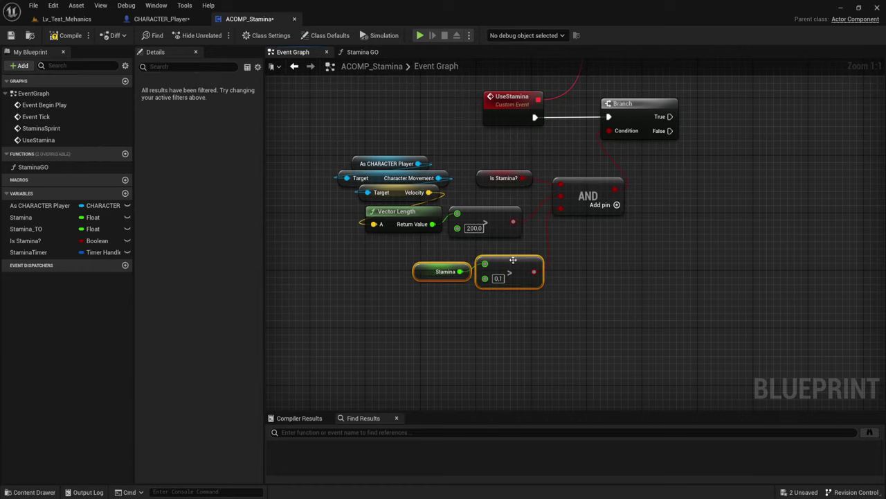
drag(514, 260, 505, 257)
right_drag(563, 293, 556, 303)
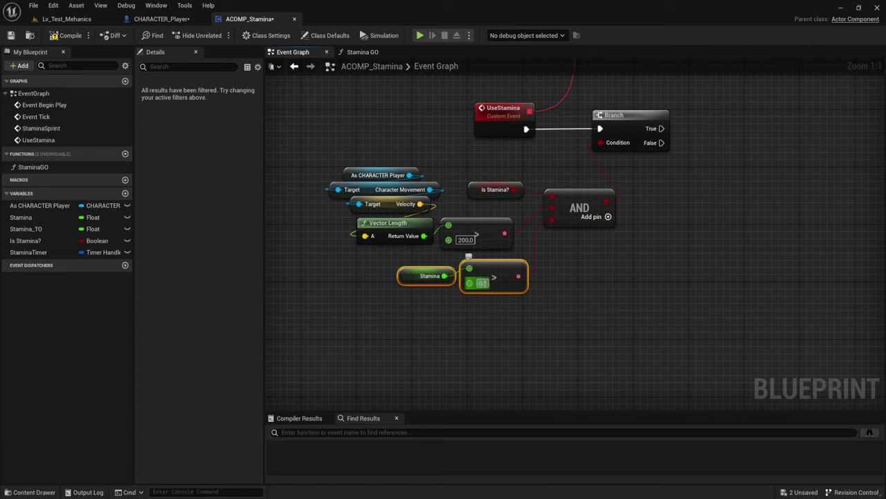
Step: Select the stamina condition nodes and shift UseStamina's Branch further right
mouse_move(570, 283)
right_down()
mouse_move(620, 287)
mouse_move(589, 285)
mouse_move(643, 268)
right_up()
scroll(582, 277, down, 1)
drag(333, 334, 525, 227)
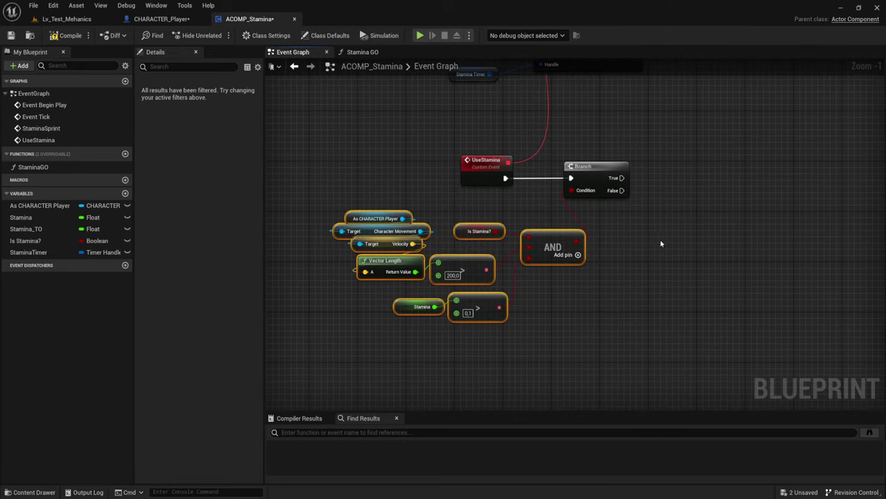
scroll(509, 258, up, 2)
drag(445, 204, 492, 205)
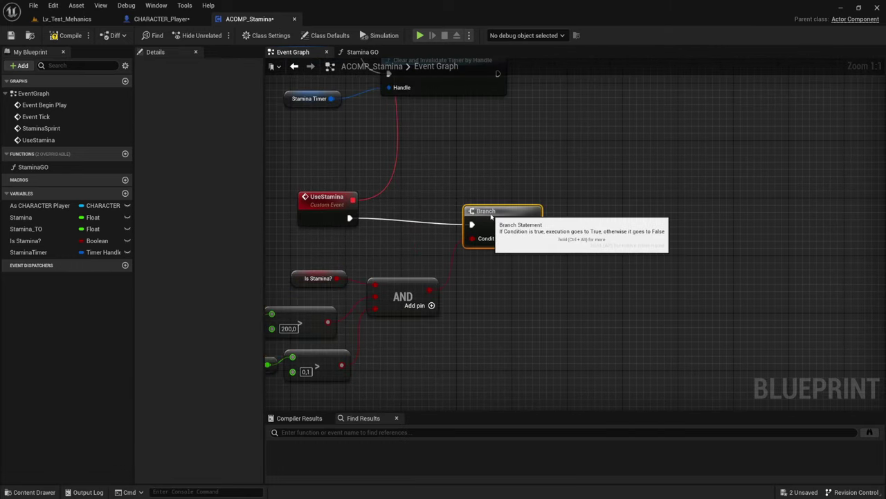
mouse_move(614, 243)
right_down()
mouse_move(542, 280)
mouse_move(539, 248)
right_up()
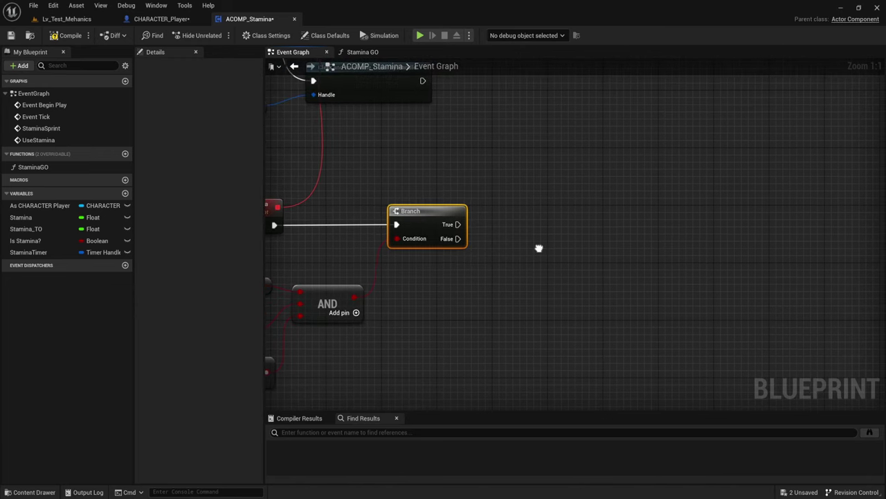
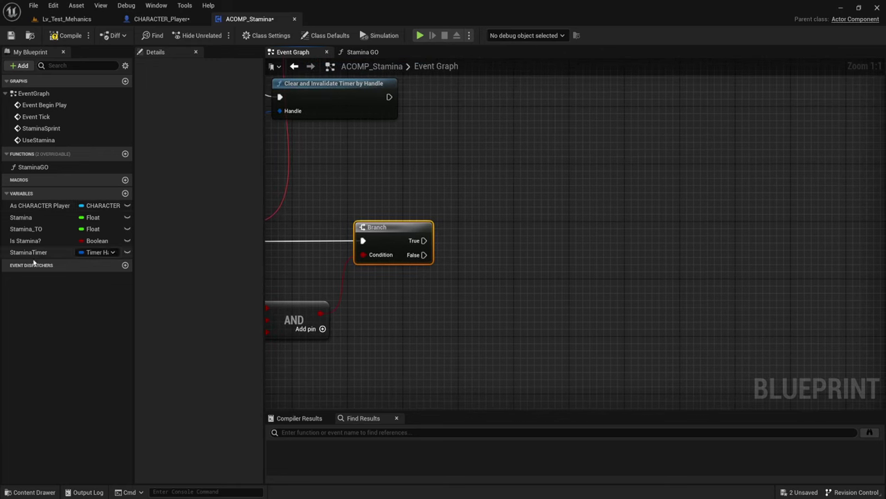
Step: Place a StaminaTimer getter, search its actions for 'is', then delete the getter
drag(32, 254, 452, 218)
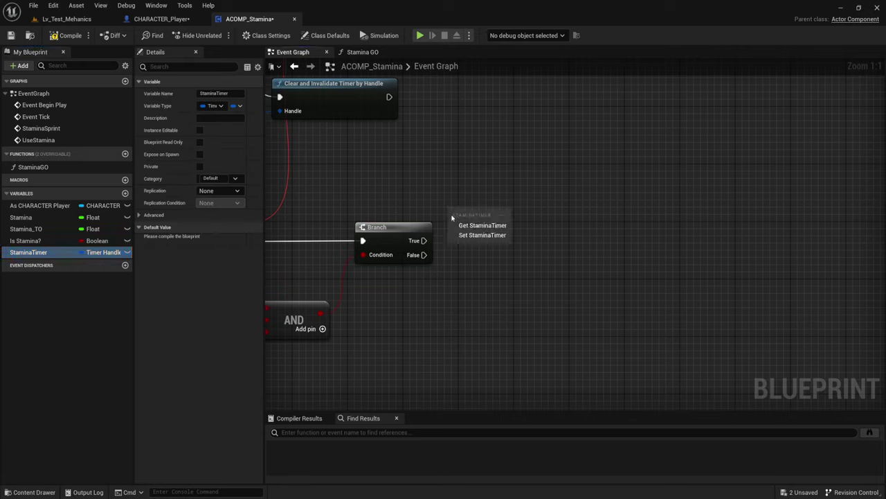
click(483, 225)
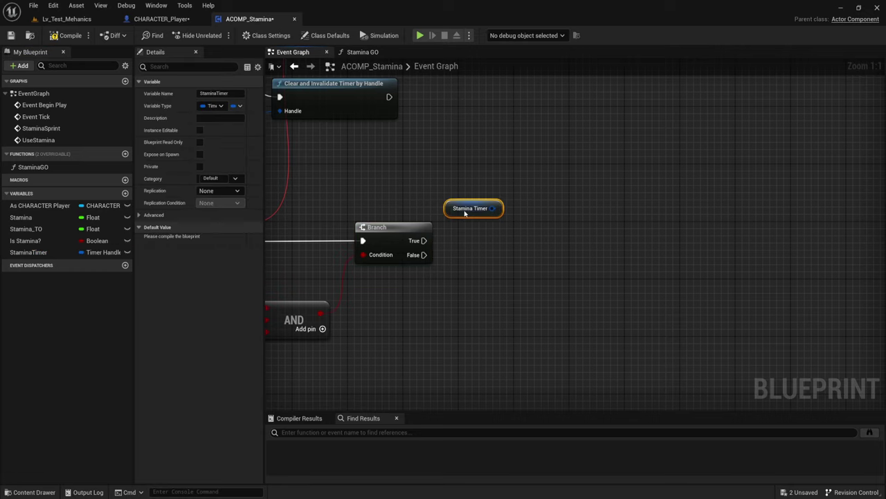
drag(492, 208, 523, 168)
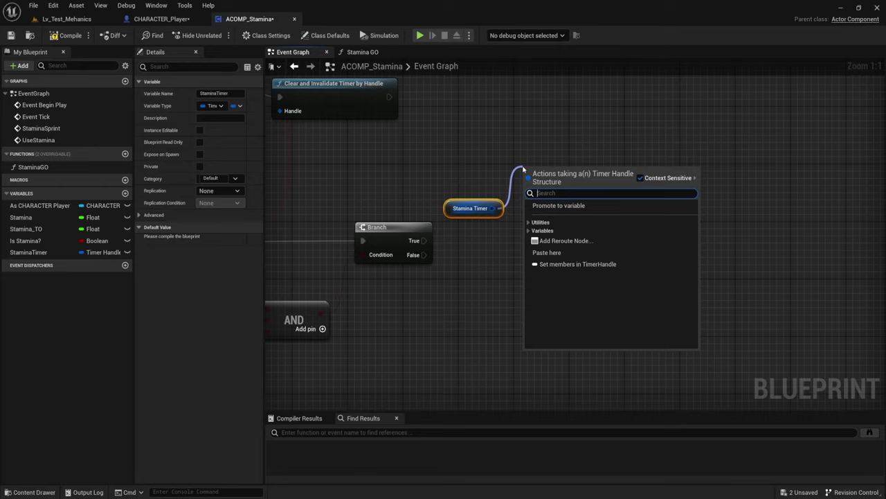
text(is pl)
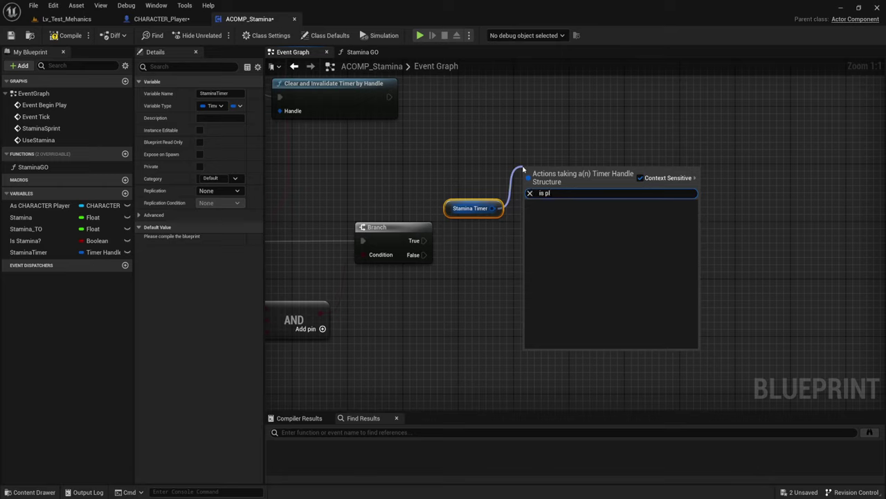
key(BackSpace)
key(BackSpace)
key(BackSpace)
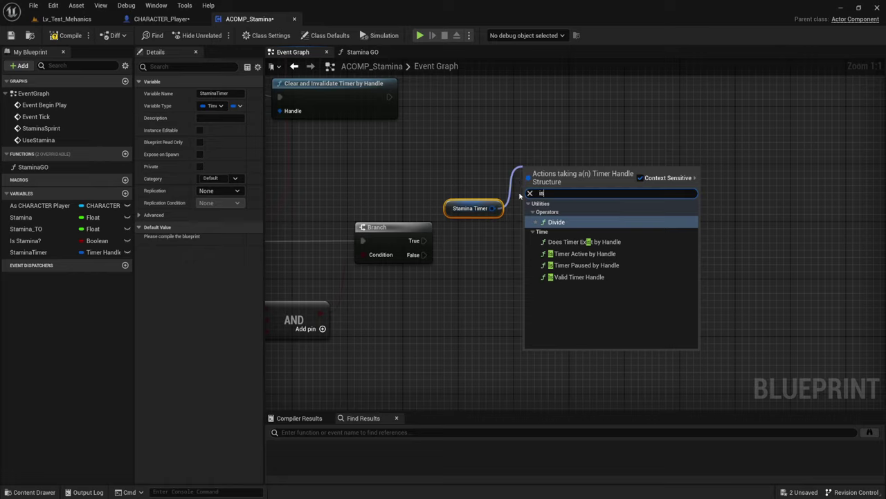
click(484, 163)
drag(461, 163, 489, 248)
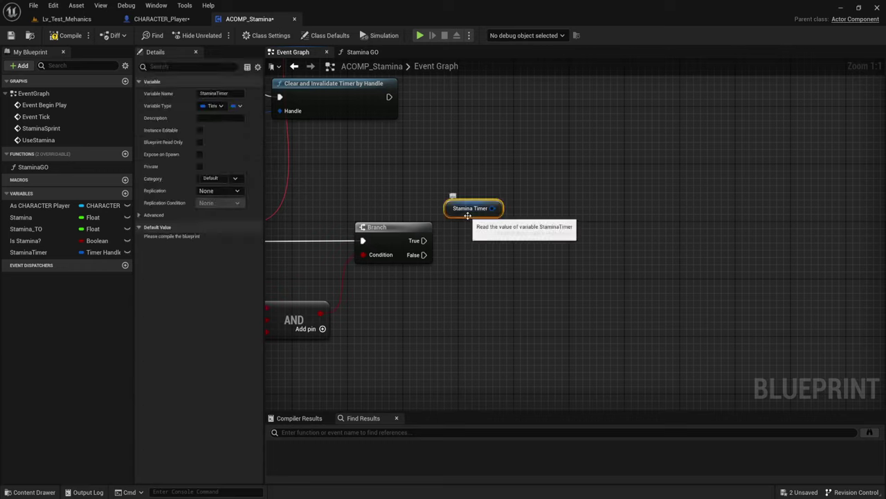
key(Delete)
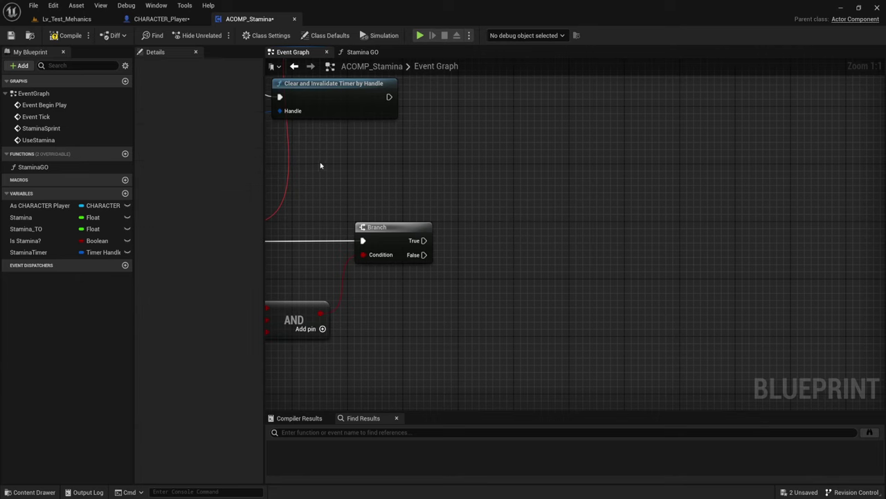
Step: Bring the Event Begin Play cast-and-SET chain into view
scroll(302, 179, down, 5)
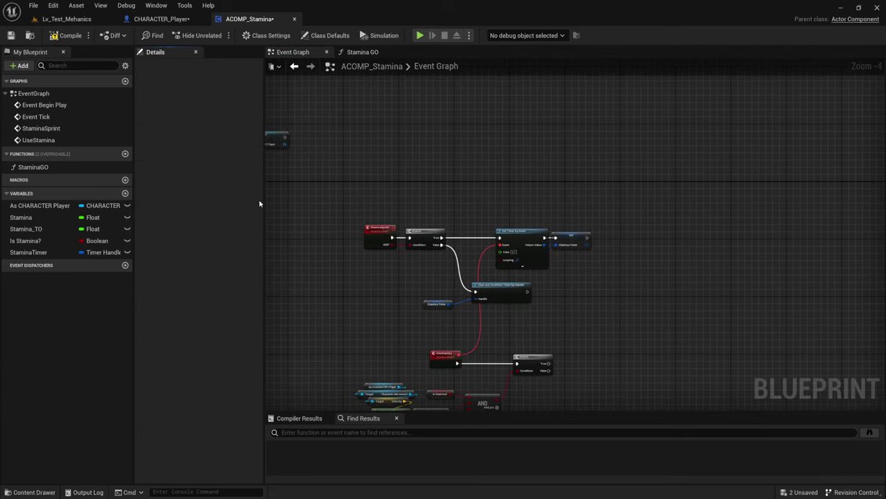
scroll(545, 219, up, 2)
scroll(376, 198, up, 2)
right_drag(376, 198, 428, 264)
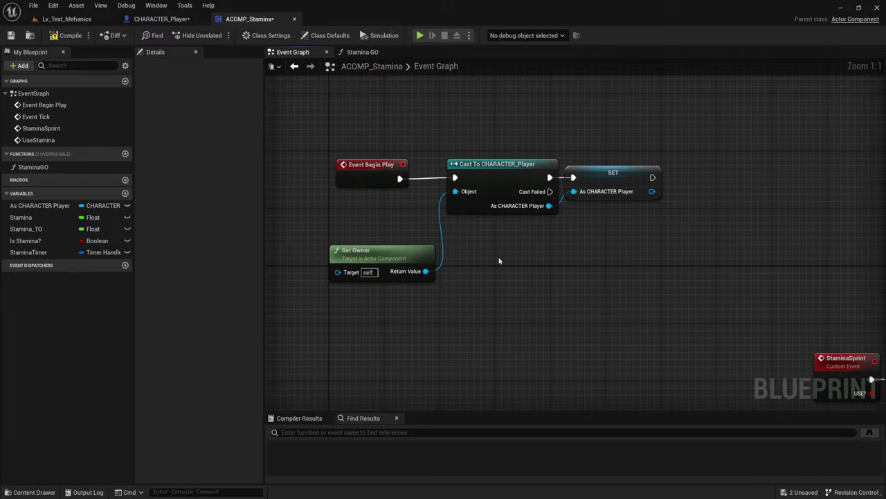
drag(576, 196, 627, 228)
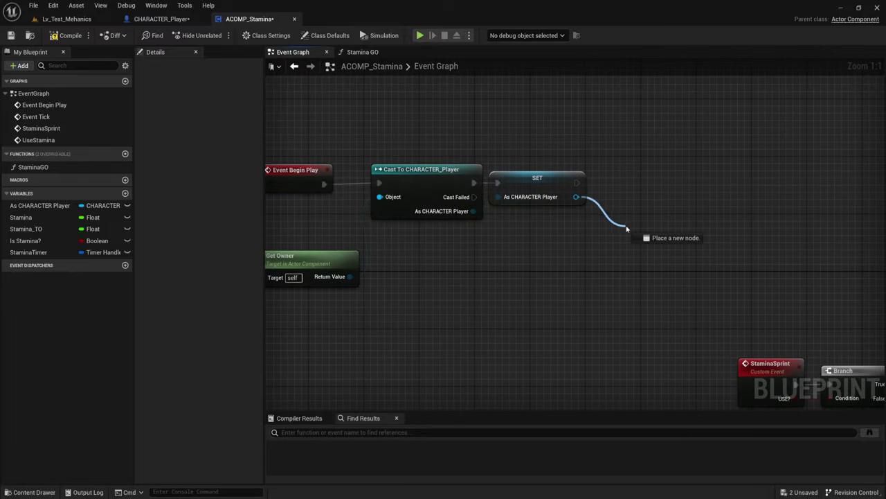
Step: Check the StminaTimeline node's name in CHARACTER_Player, then return to ACOMP_Stamina
click(163, 20)
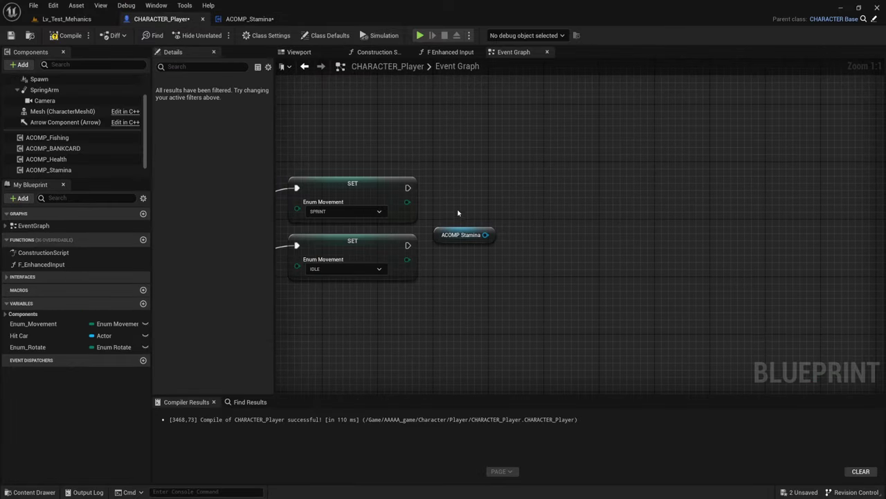
right_drag(458, 213, 533, 242)
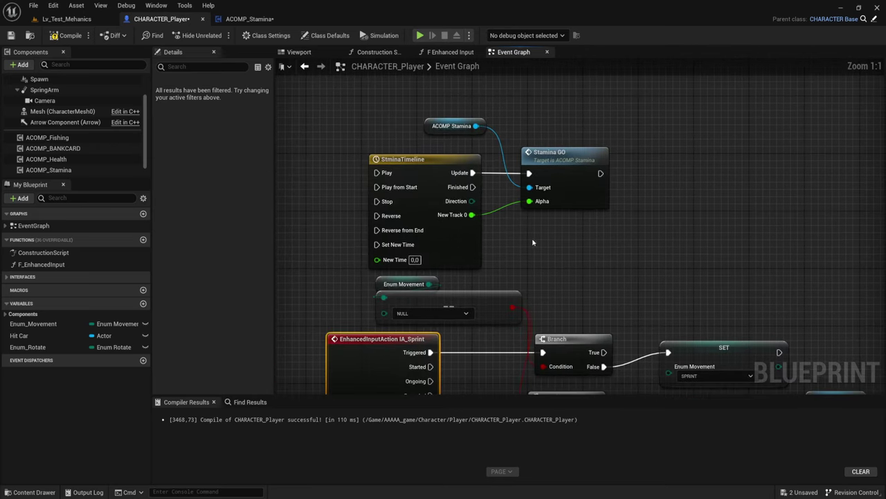
drag(352, 111, 408, 170)
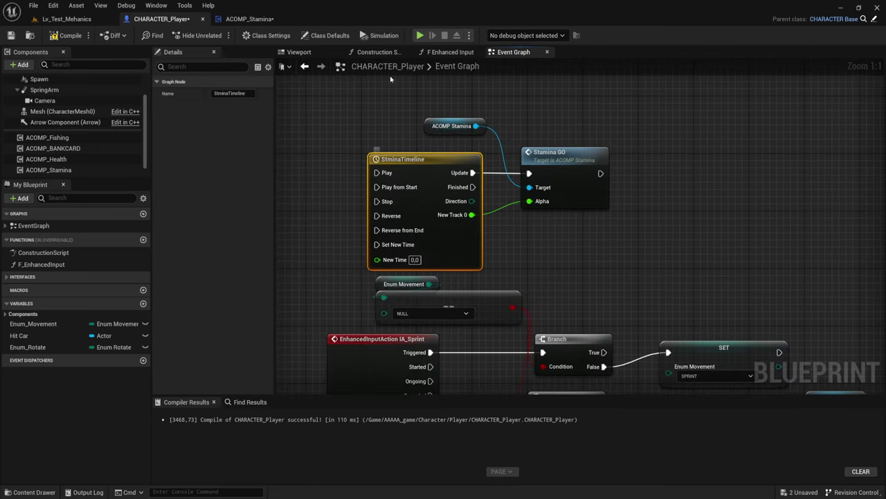
click(249, 19)
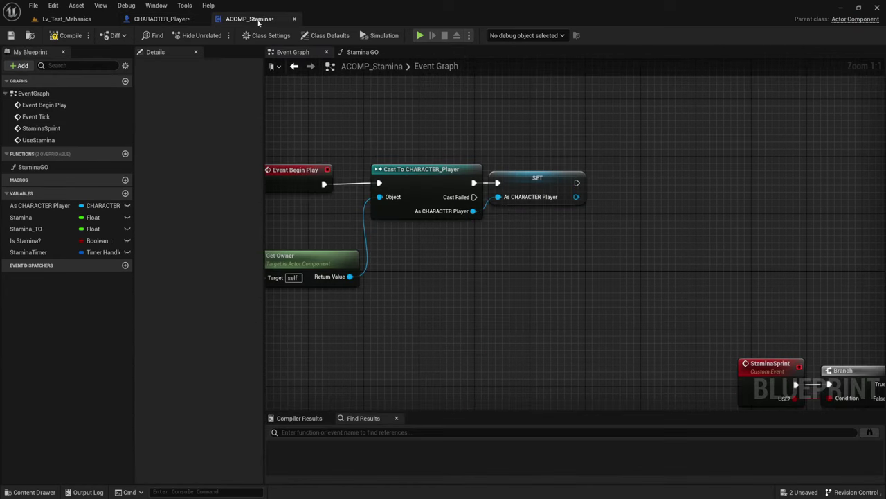
Step: Add a Get Stmina Timeline node from the As CHARACTER Player reference
right_drag(612, 265, 540, 251)
drag(509, 198, 559, 211)
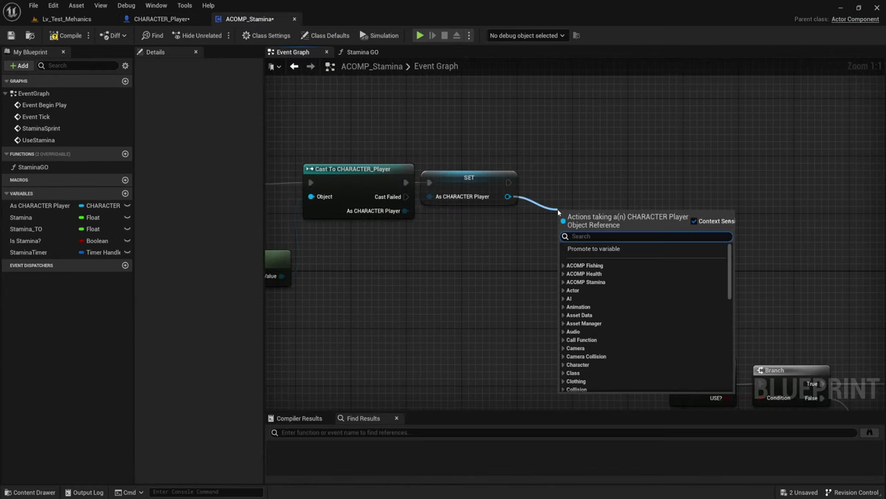
text(get st)
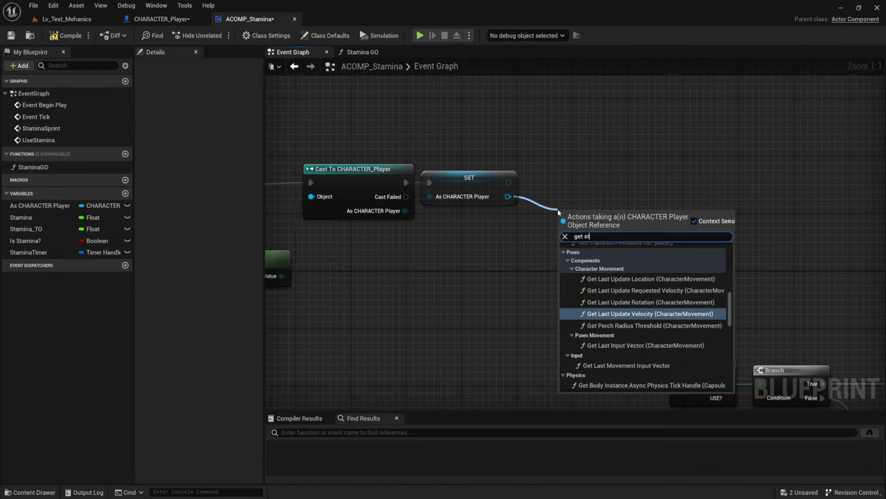
text(amina)
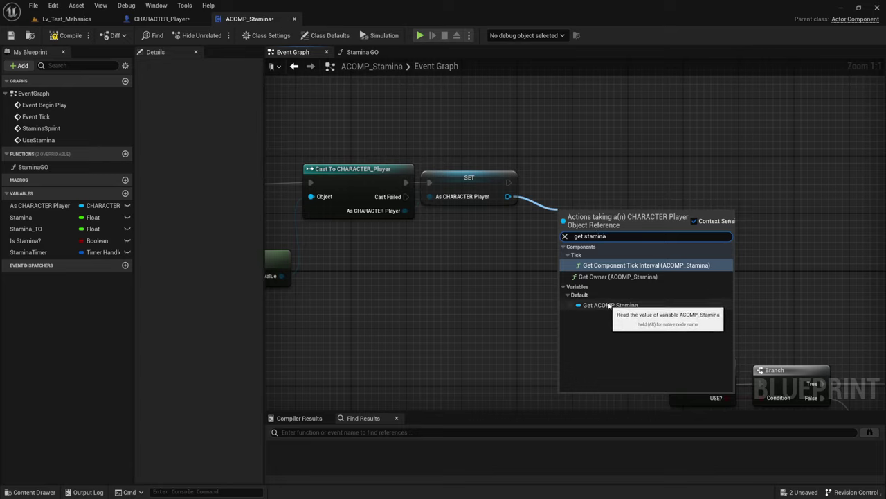
key(BackSpace)
key(BackSpace)
key(BackSpace)
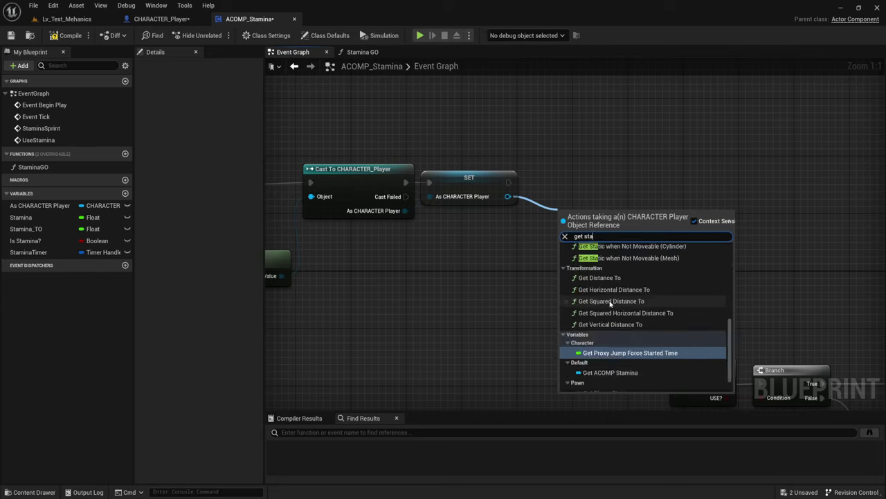
key(BackSpace)
key(BackSpace)
key(BackSpace)
text(stamina)
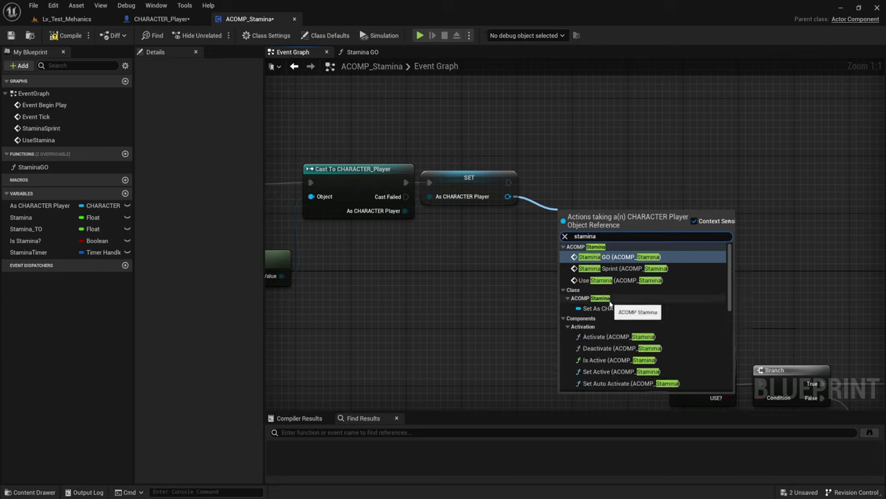
text( tim)
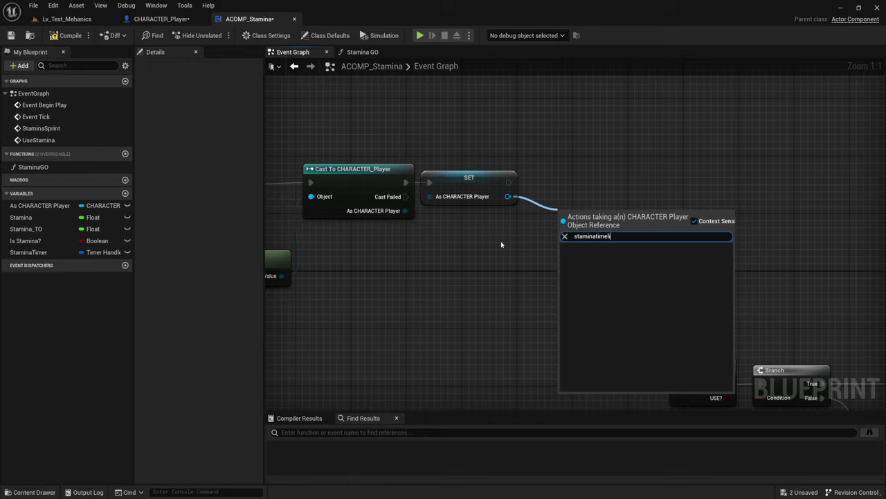
key(shift+Home)
key(BackSpace)
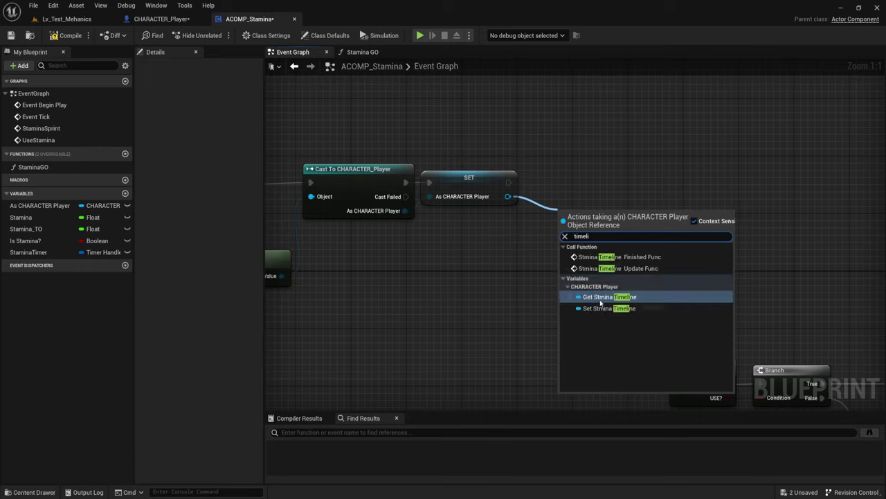
click(607, 298)
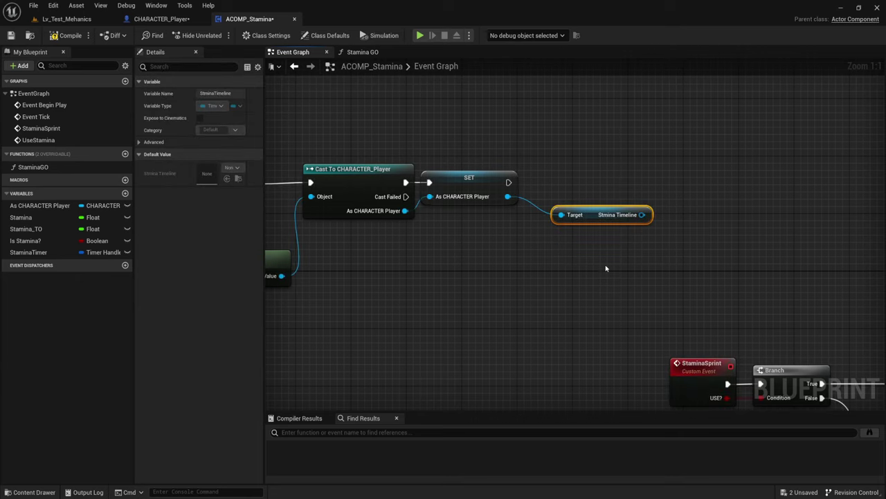
Step: Promote the Stmina Timeline output to a new variable set after As CHARACTER Player
drag(595, 221, 497, 227)
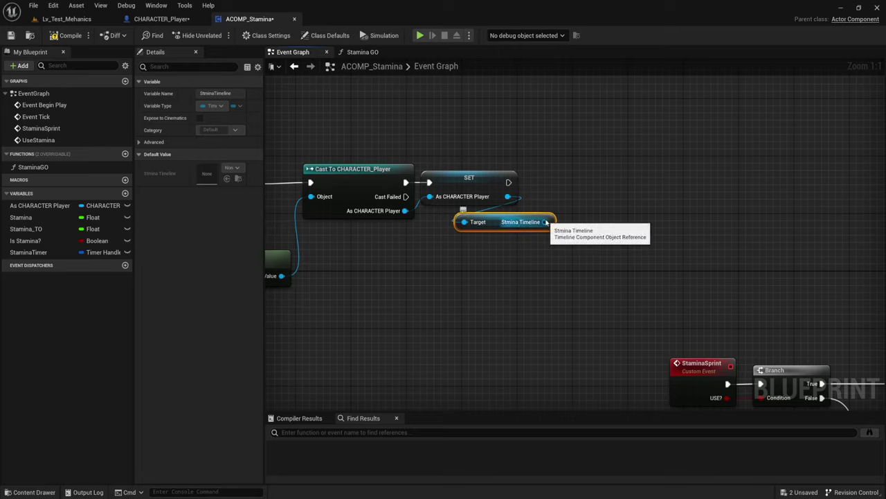
mouse_move(546, 221)
mouse_down()
mouse_move(568, 177)
mouse_move(509, 182)
mouse_up()
click(598, 212)
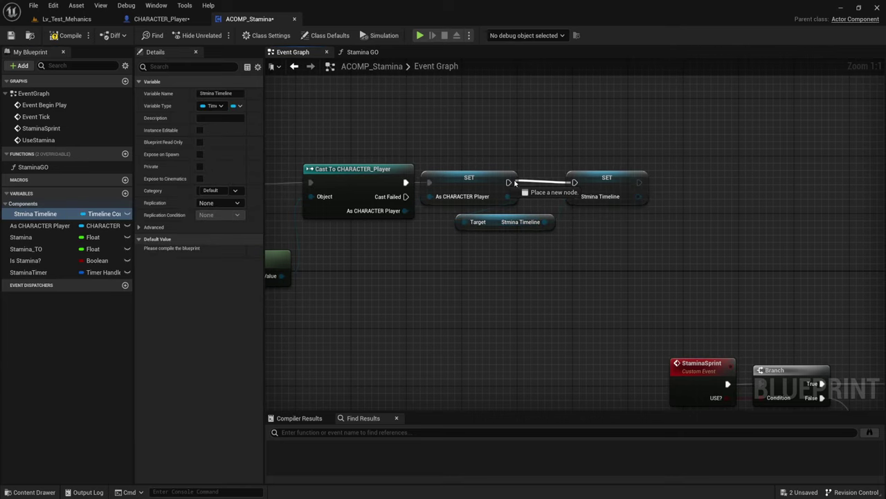
drag(591, 178, 583, 179)
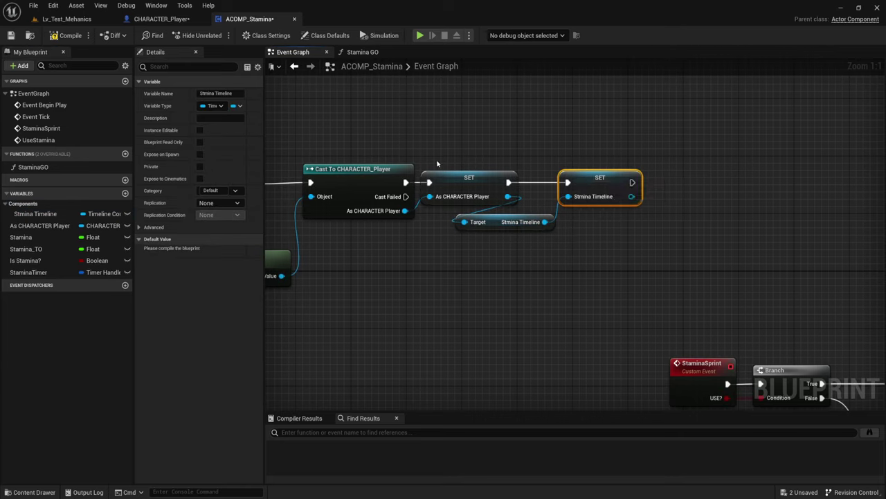
right_drag(650, 302, 485, 180)
scroll(484, 180, down, 2)
Step: Add a Branch after the first Branch's True, conditioned on Stmina Timeline Is Playing
mouse_move(513, 263)
right_down()
mouse_move(513, 201)
mouse_move(447, 257)
right_up()
scroll(525, 178, up, 2)
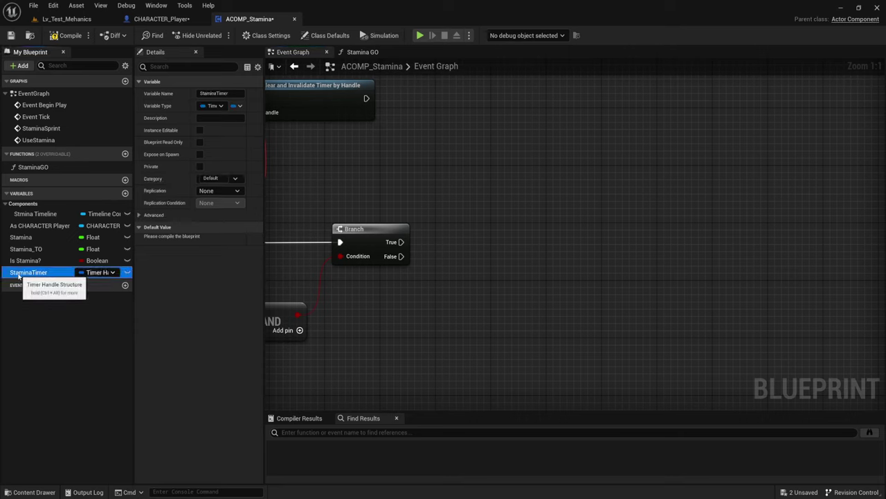
mouse_move(30, 213)
mouse_down()
mouse_move(425, 233)
mouse_move(440, 187)
mouse_up()
text(is)
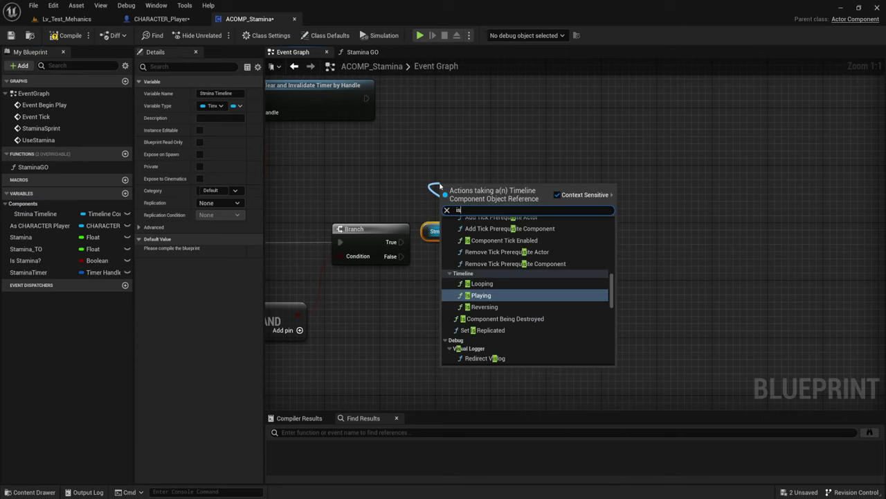
click(480, 296)
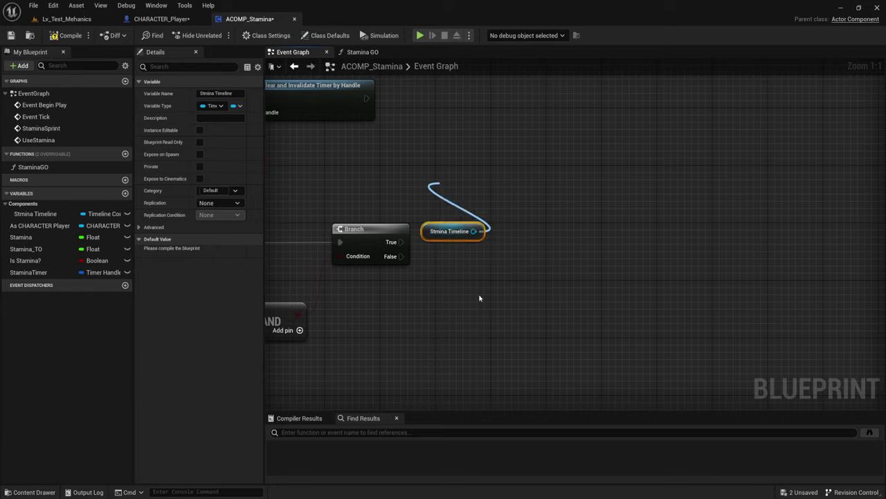
click(562, 162)
mouse_move(570, 179)
mouse_down()
mouse_move(479, 222)
mouse_move(401, 241)
mouse_up()
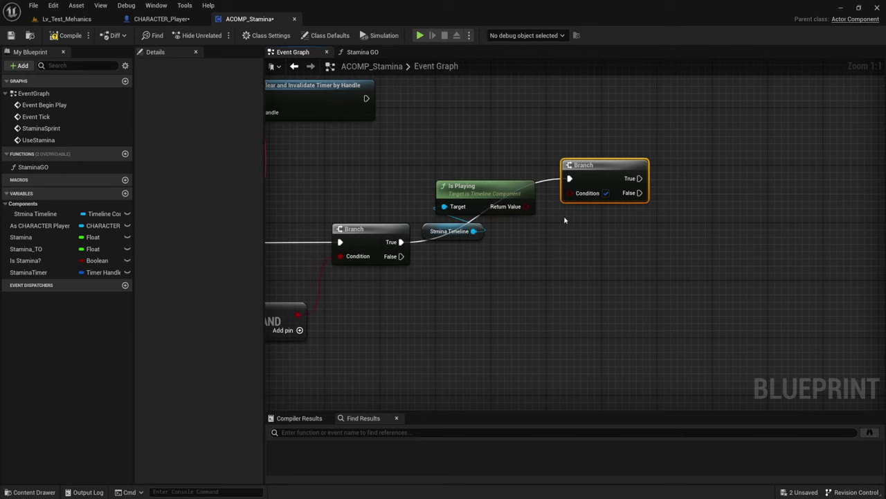
drag(567, 192, 526, 207)
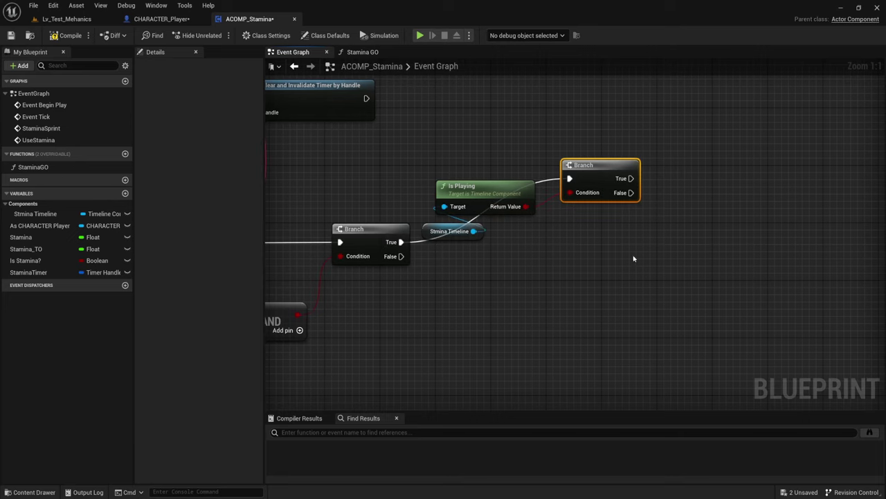
Step: Call Stop on Stmina Timeline when the new Branch is True
right_drag(634, 259, 558, 265)
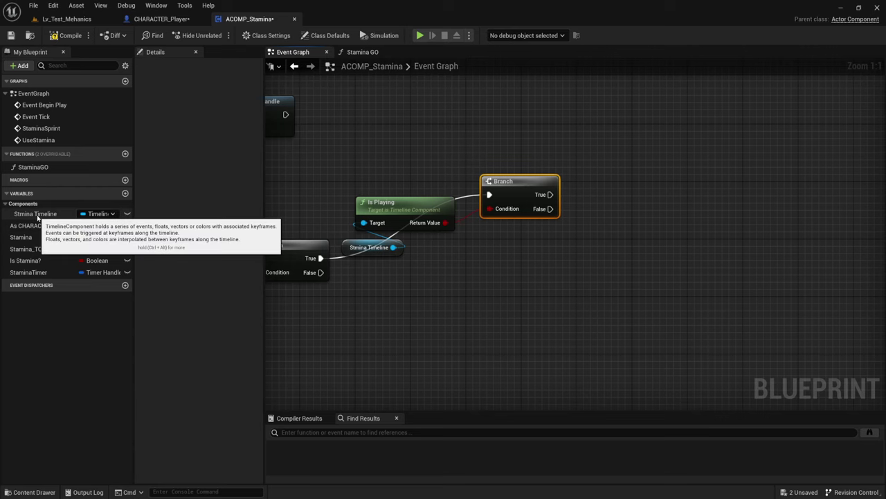
mouse_move(35, 214)
mouse_down()
mouse_move(545, 233)
mouse_move(589, 178)
mouse_up()
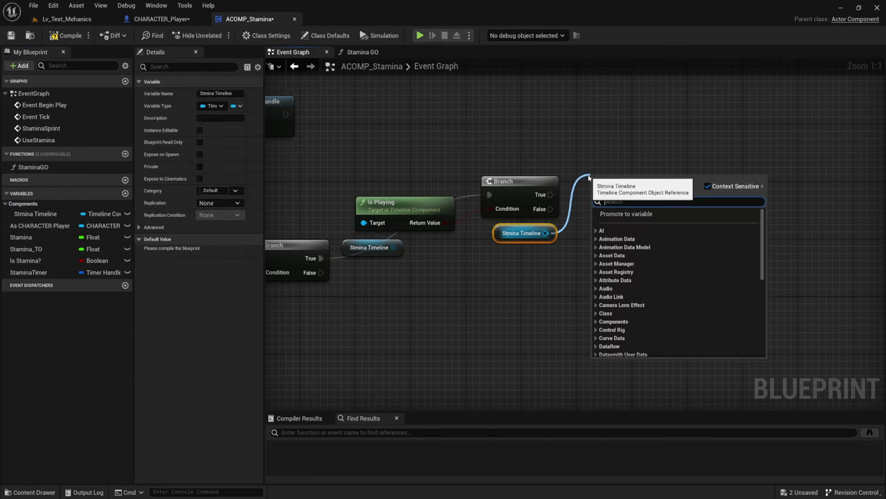
text(s)
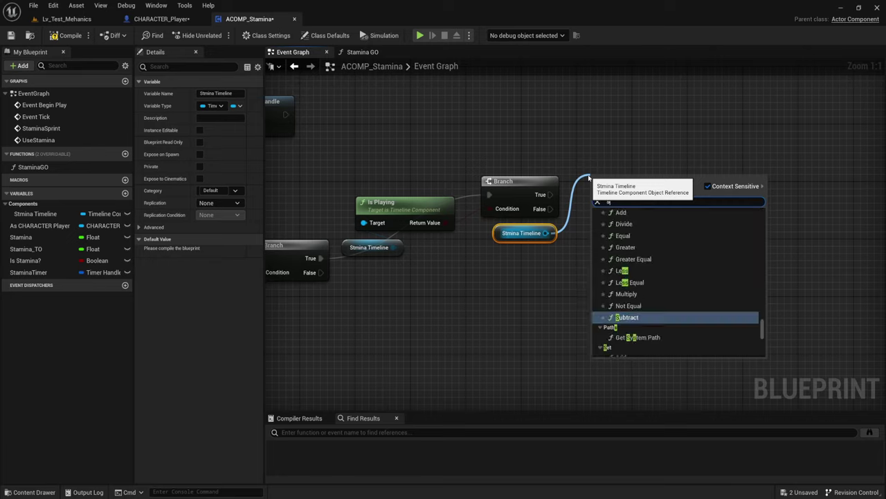
text(top)
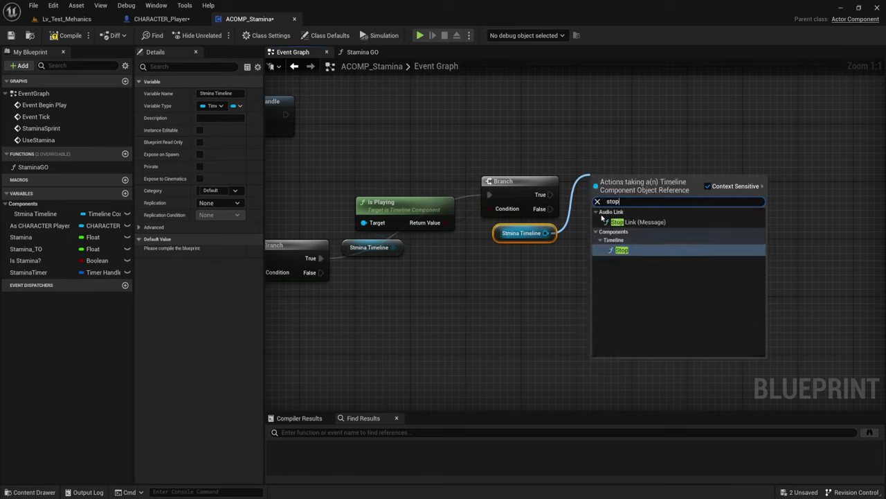
click(620, 250)
mouse_move(551, 194)
mouse_down()
mouse_move(592, 201)
mouse_move(609, 182)
mouse_up()
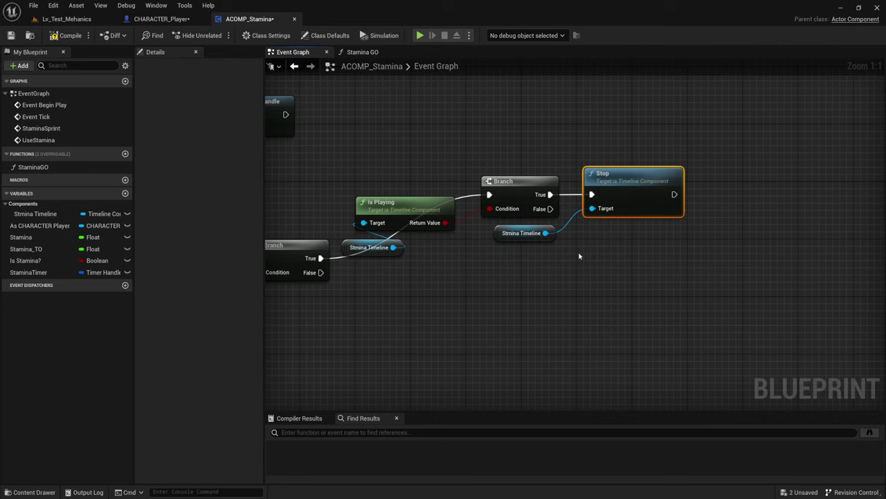
Step: Place an As CHARACTER Player getter below the Stop node
scroll(580, 256, down, 1)
right_drag(580, 263, 534, 247)
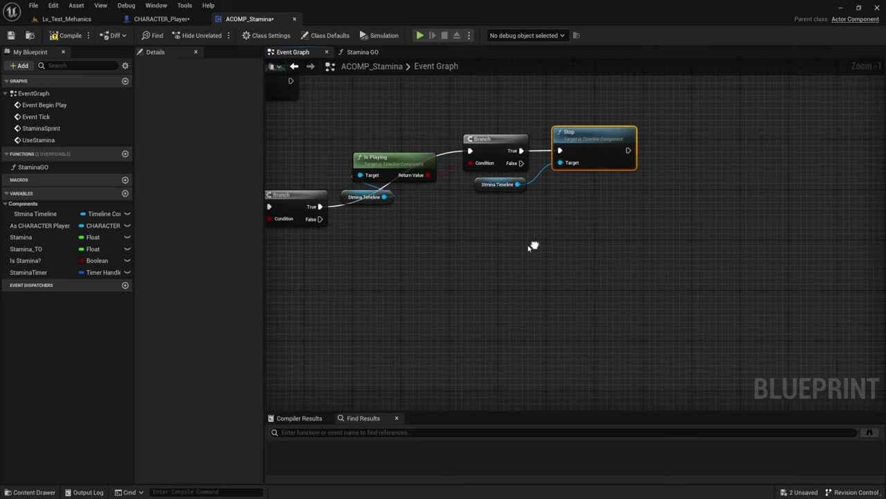
ctrl+drag(40, 225, 530, 229)
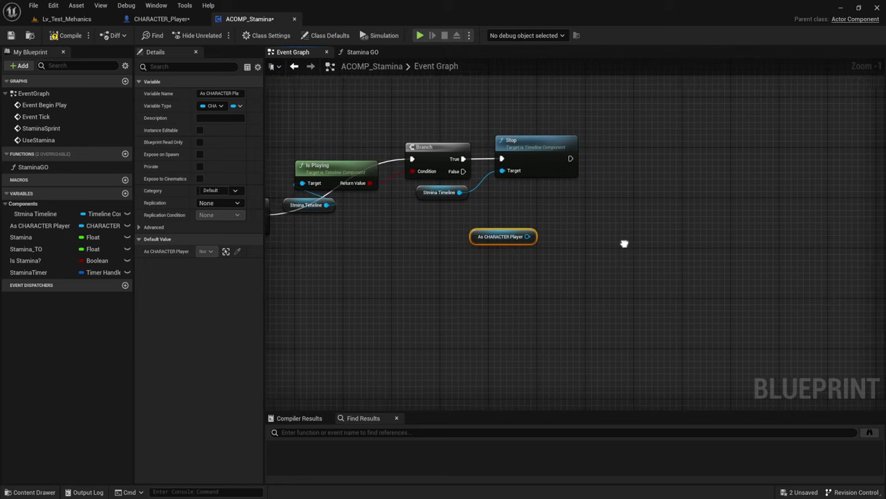
right_drag(623, 245, 679, 208)
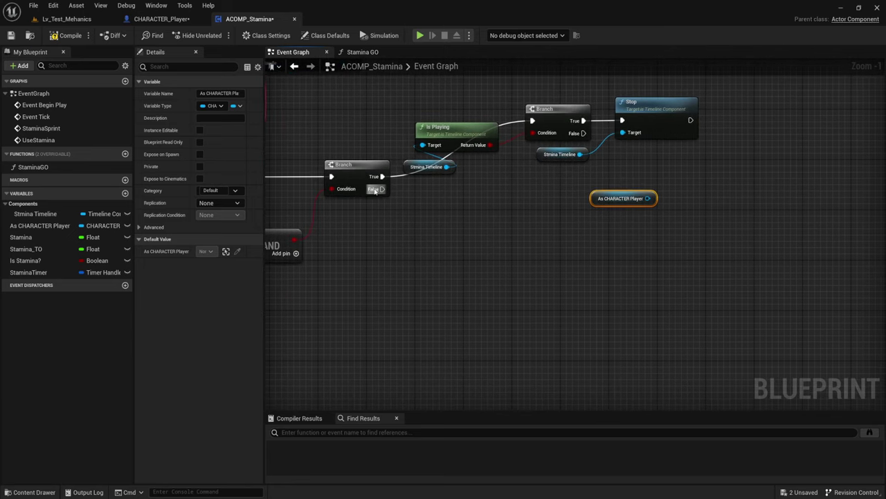
drag(381, 189, 529, 276)
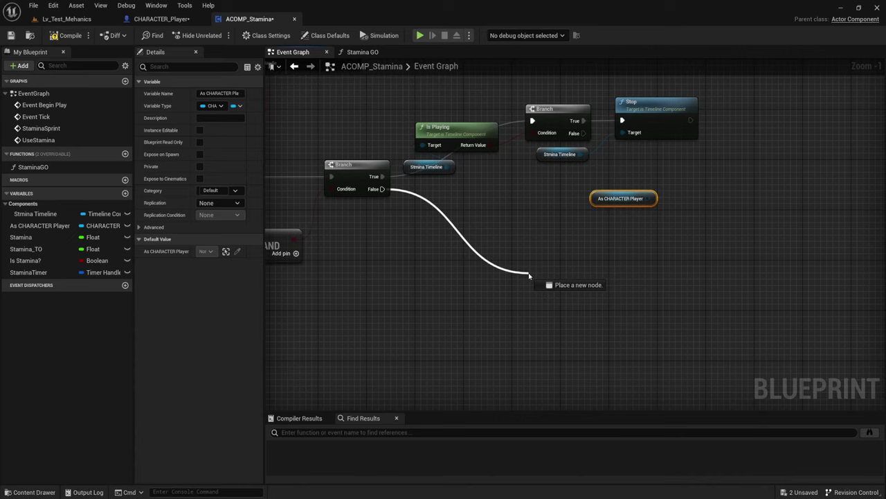
drag(529, 275, 530, 274)
Step: Add a Get Character Movement node fed by the As CHARACTER Player getter
right_drag(653, 229, 598, 232)
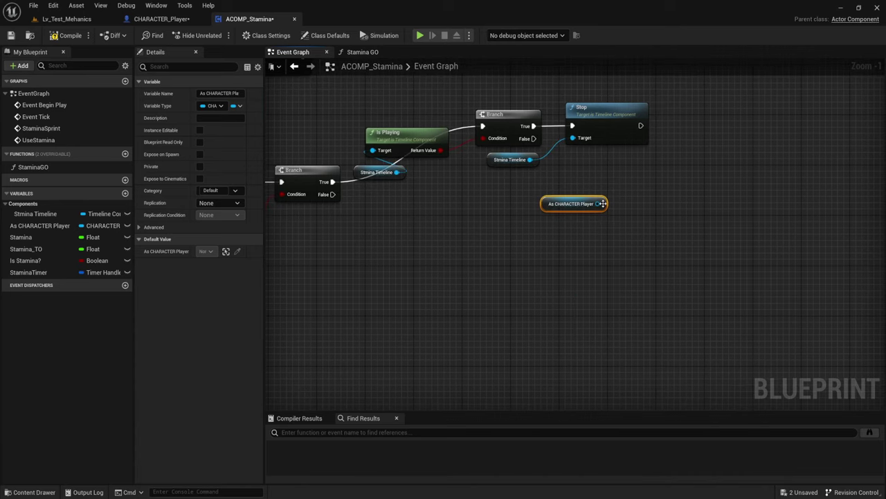
drag(599, 203, 635, 192)
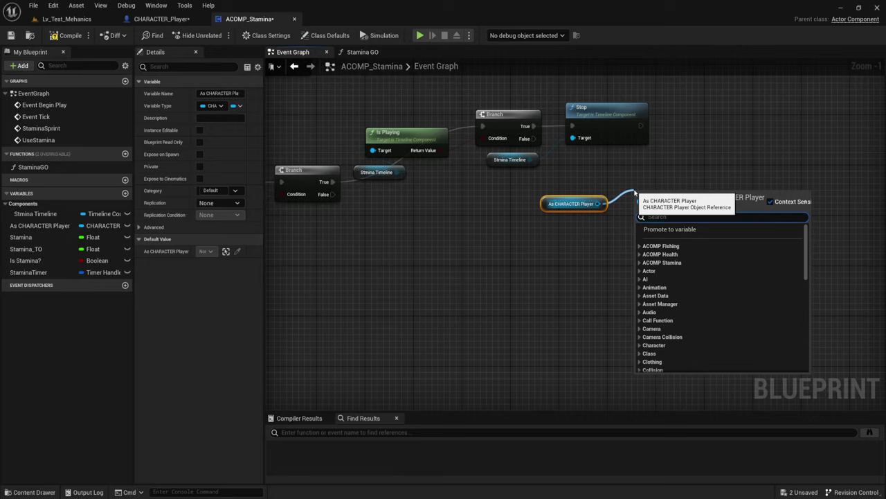
text(get)
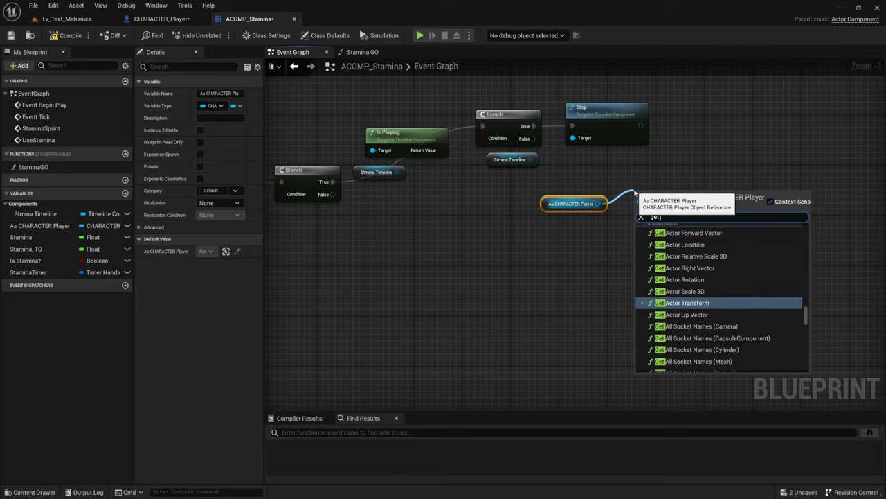
text( c)
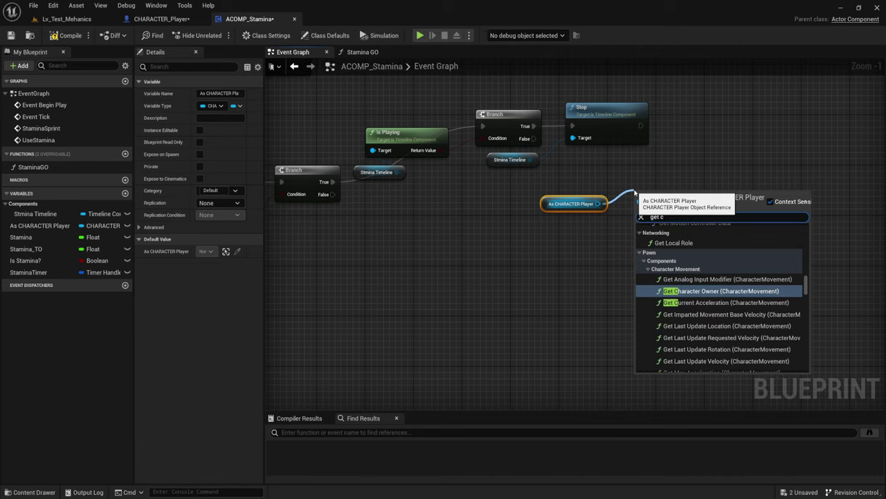
text(har)
scroll(721, 298, down, 5)
scroll(720, 298, down, 5)
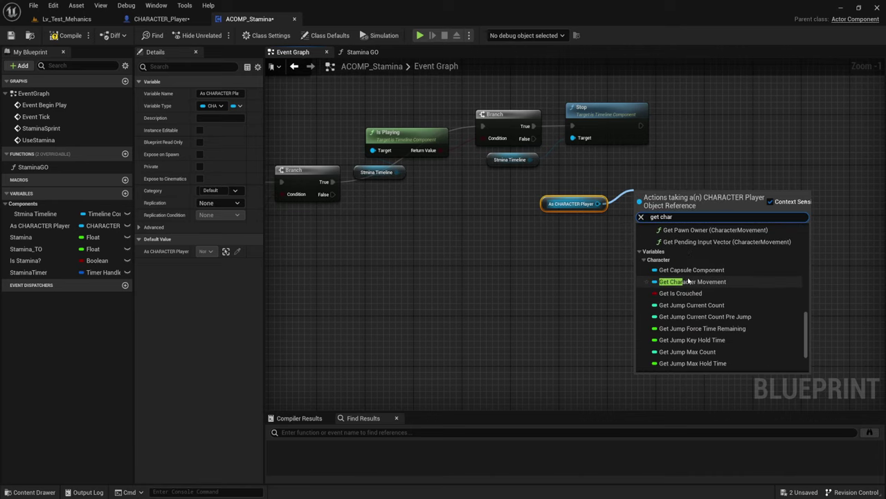
scroll(699, 291, down, 5)
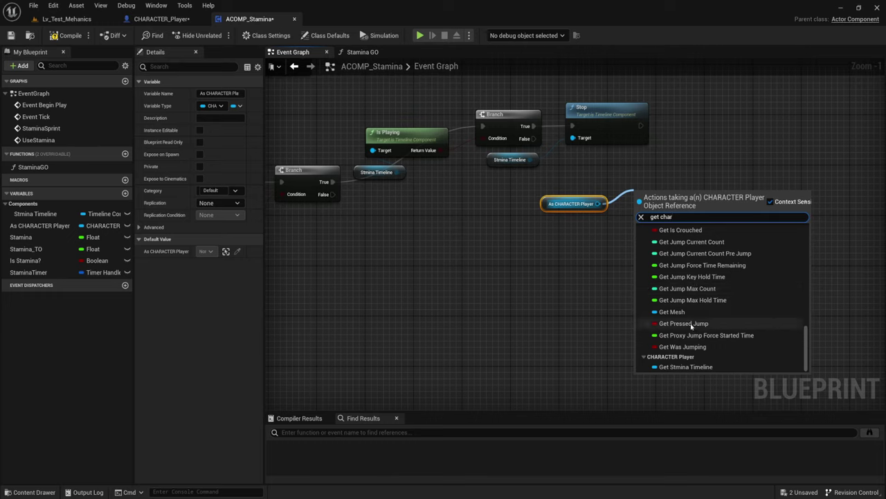
scroll(691, 311, up, 3)
click(693, 266)
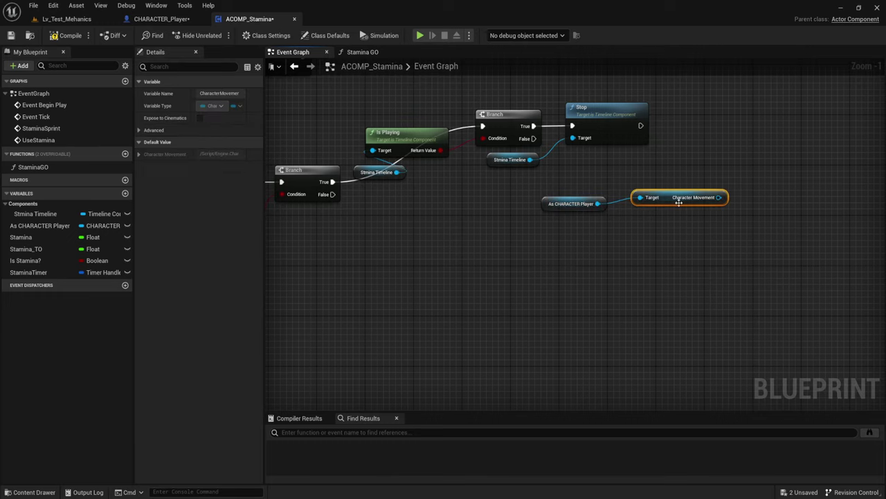
Step: Run a SET Max Walk Speed on Character Movement after Stop, then go to CHARACTER_Player
mouse_move(676, 201)
mouse_down()
mouse_move(553, 205)
mouse_move(657, 197)
mouse_up()
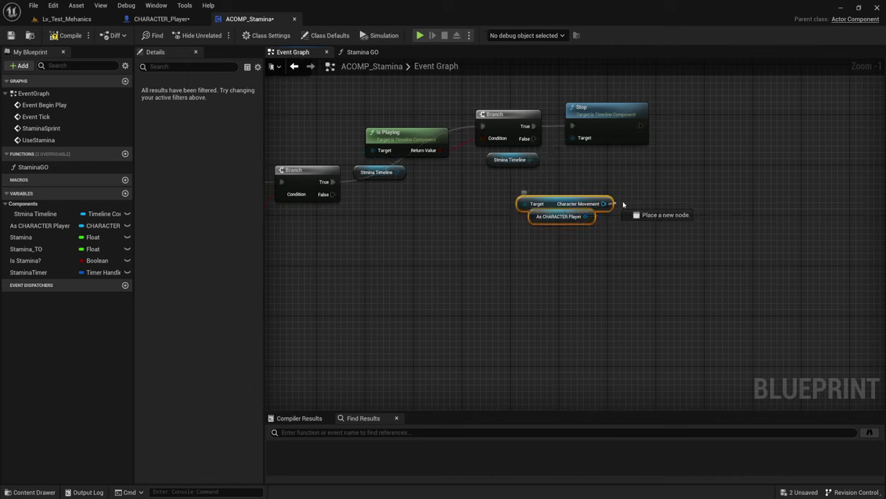
text(set)
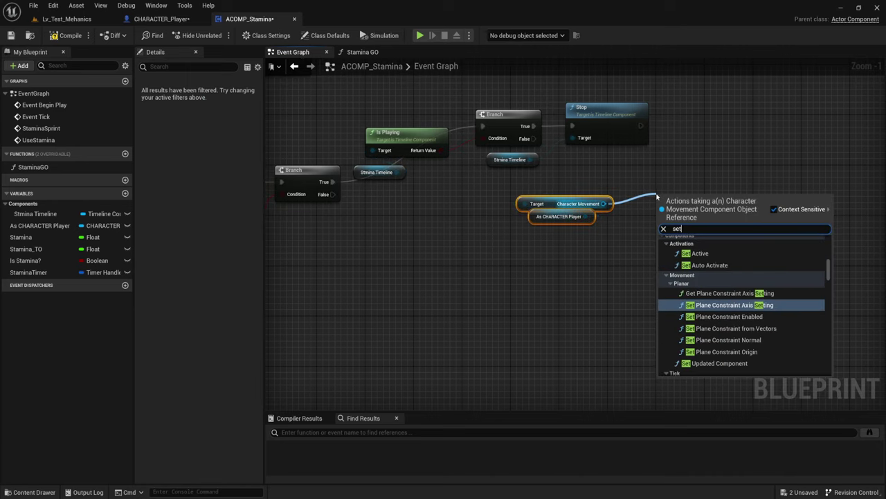
text( ma)
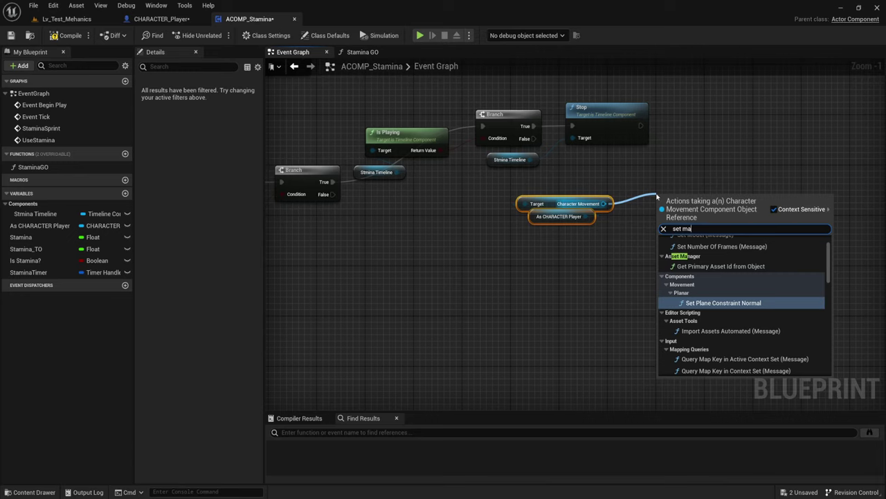
text(x )
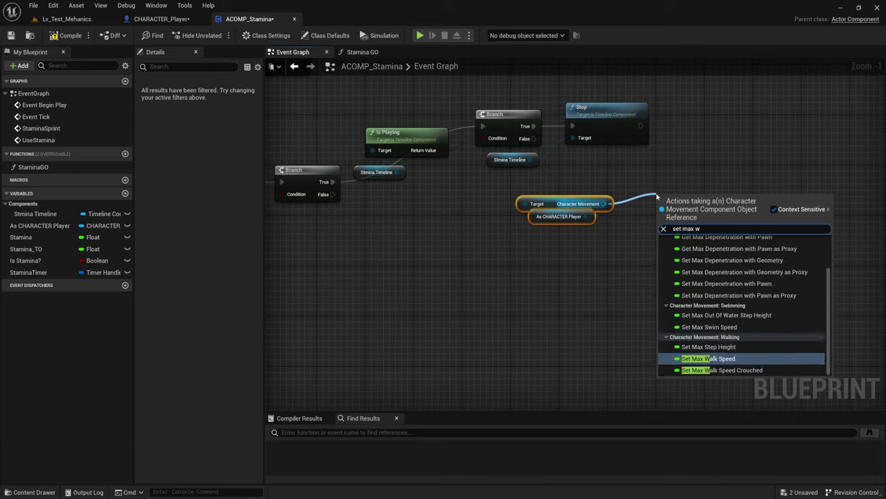
text(wa)
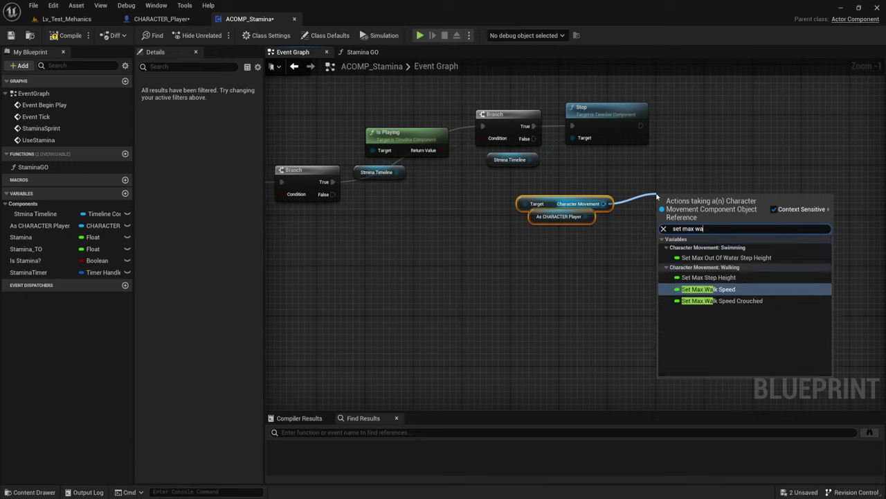
click(708, 288)
drag(727, 182, 718, 130)
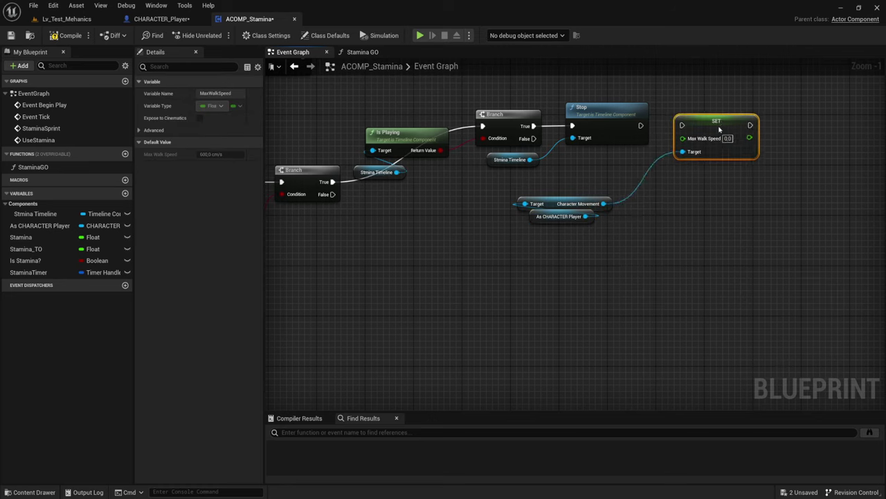
drag(640, 126, 682, 125)
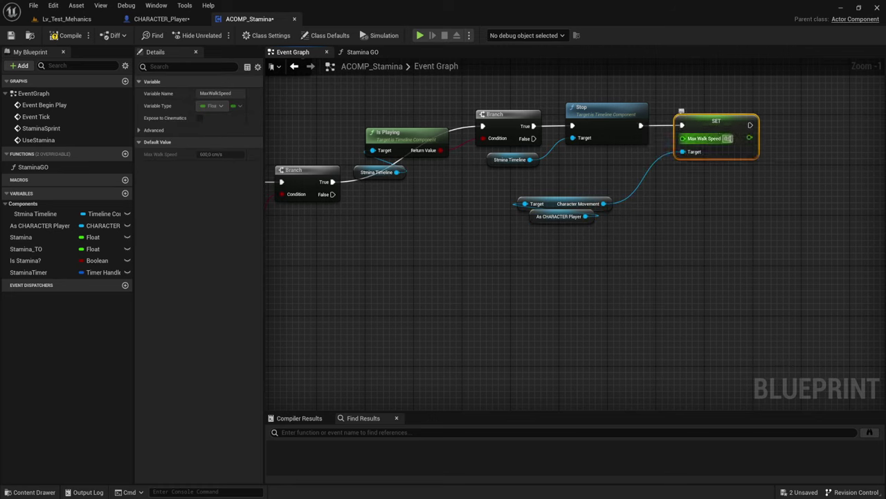
click(727, 138)
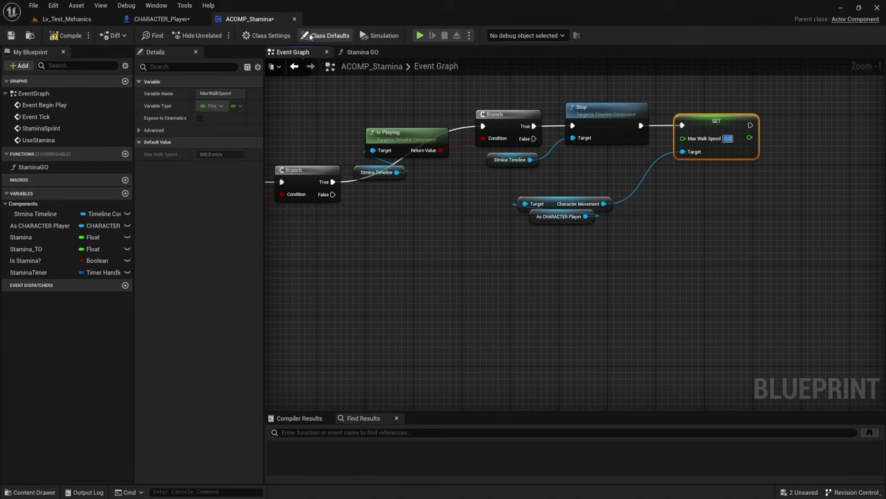
click(161, 19)
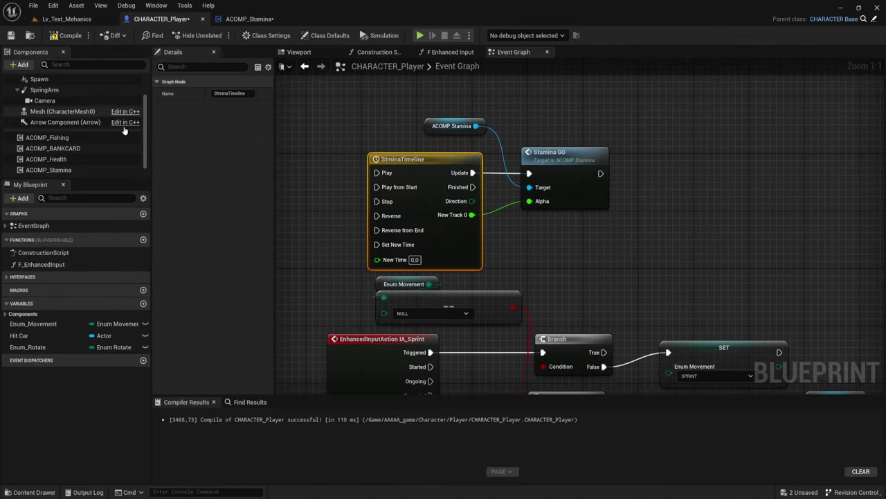
Step: Find Character Movement's Max Walk Speed (350 cm/s) in CHARACTER_Player, then return to ACOMP_Stamina
scroll(59, 156, down, 1)
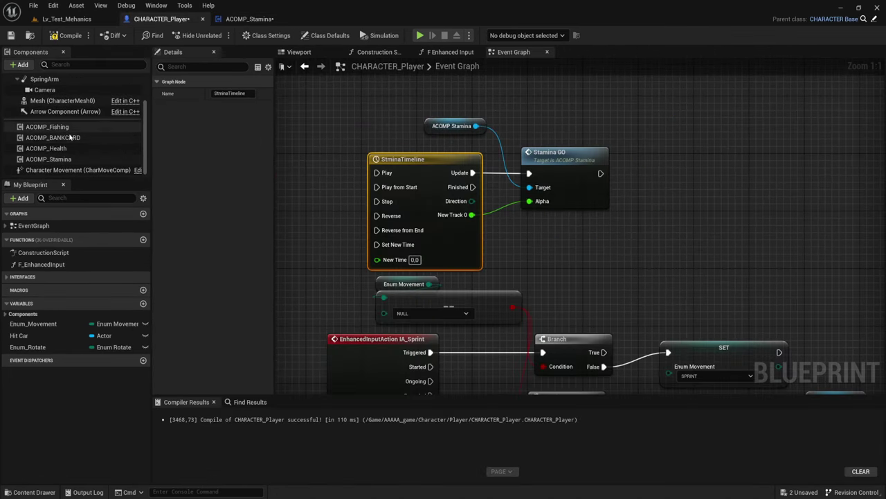
click(62, 170)
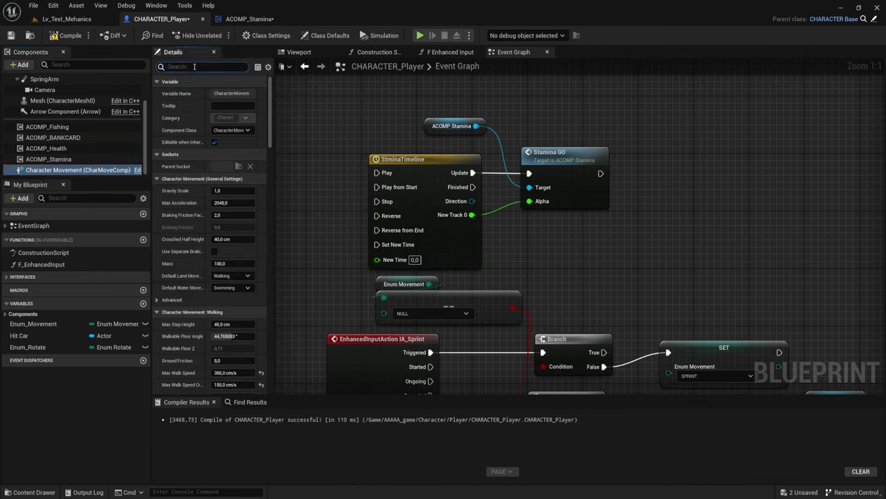
text(walk s)
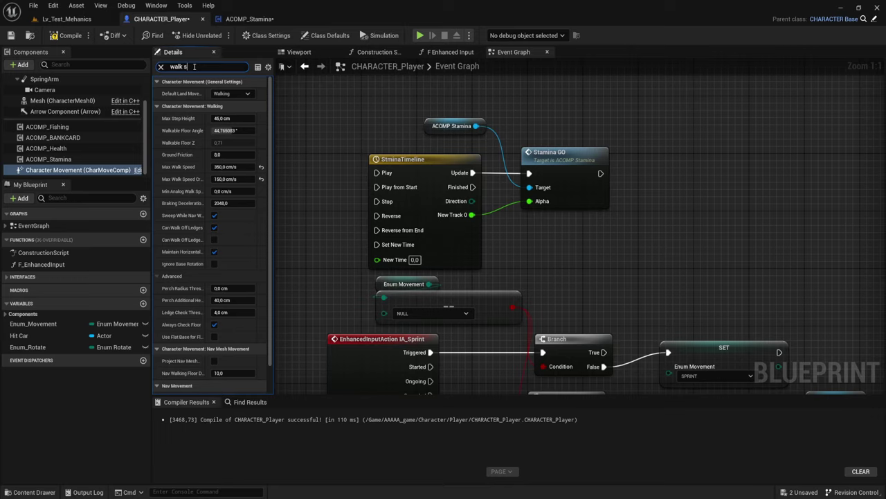
text(pp)
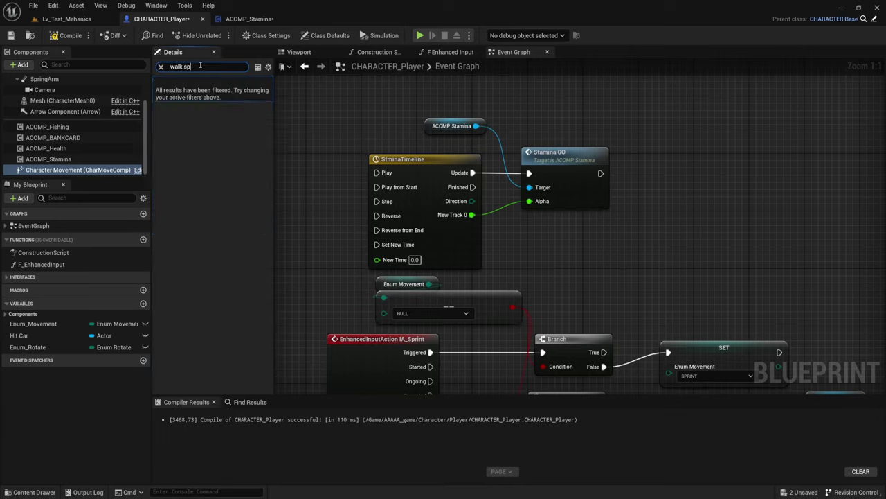
click(220, 93)
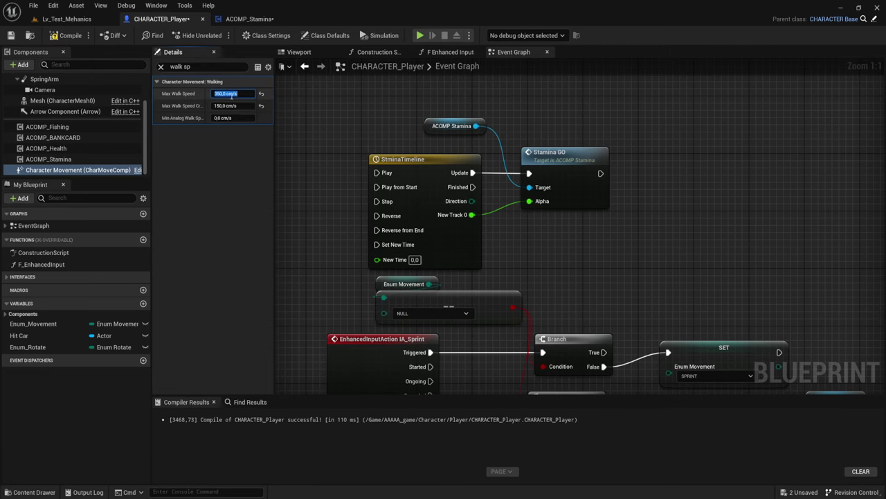
click(249, 18)
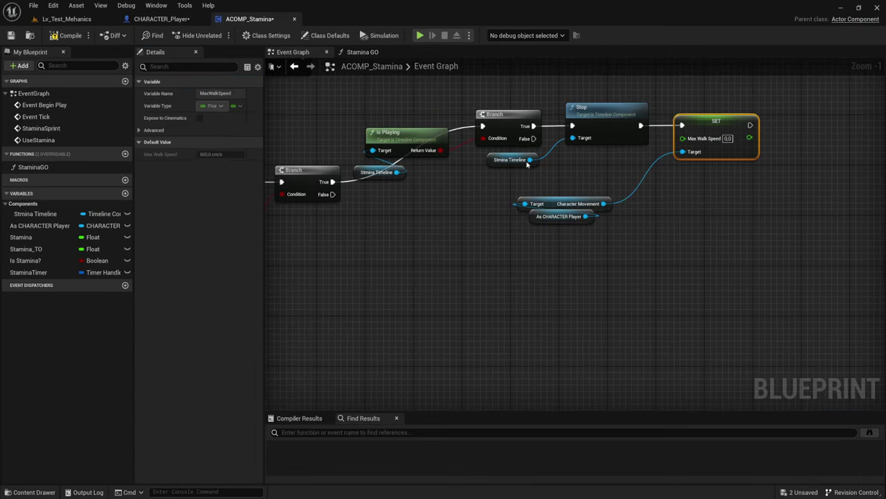
Step: Set the SET node's Max Walk Speed to 350
click(727, 138)
text(350)
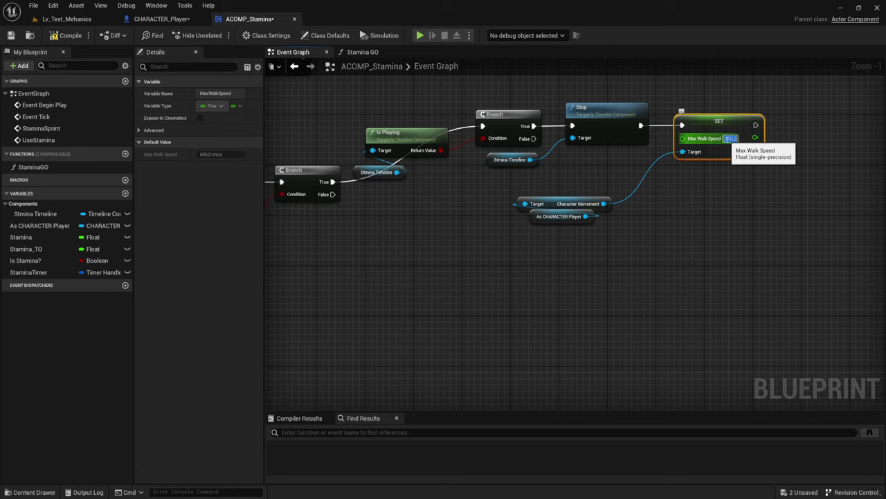
click(721, 201)
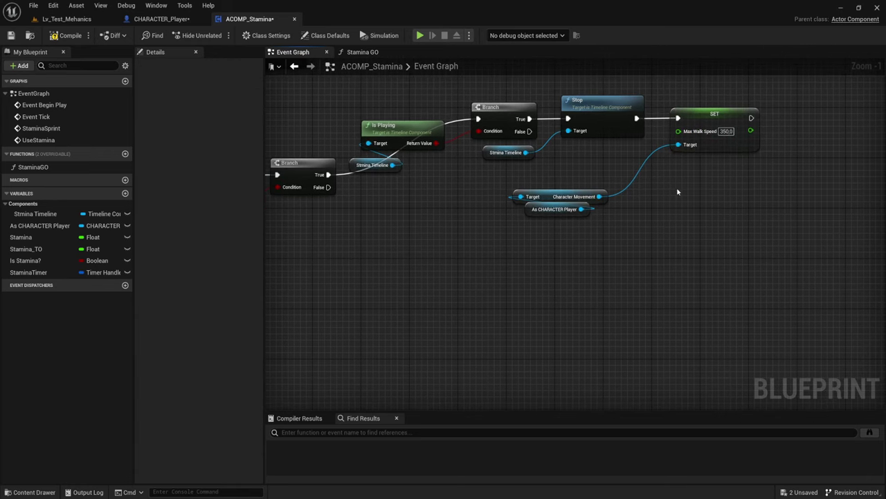
Step: Duplicate the SET node onto the Branch False path with Max Walk Speed 900, targeting Character Movement
click(706, 115)
key(ctrl+c)
key(ctrl+v)
mouse_move(693, 225)
mouse_down()
mouse_move(701, 265)
mouse_move(346, 207)
mouse_move(329, 187)
mouse_up()
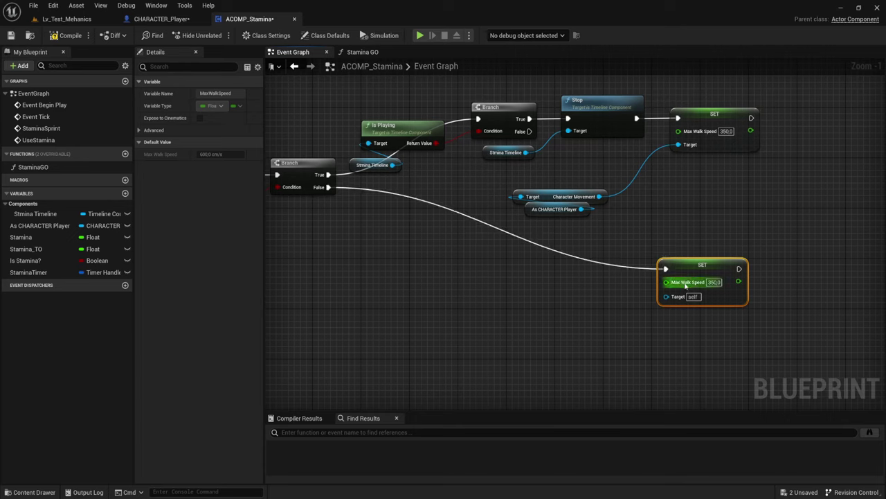
click(715, 282)
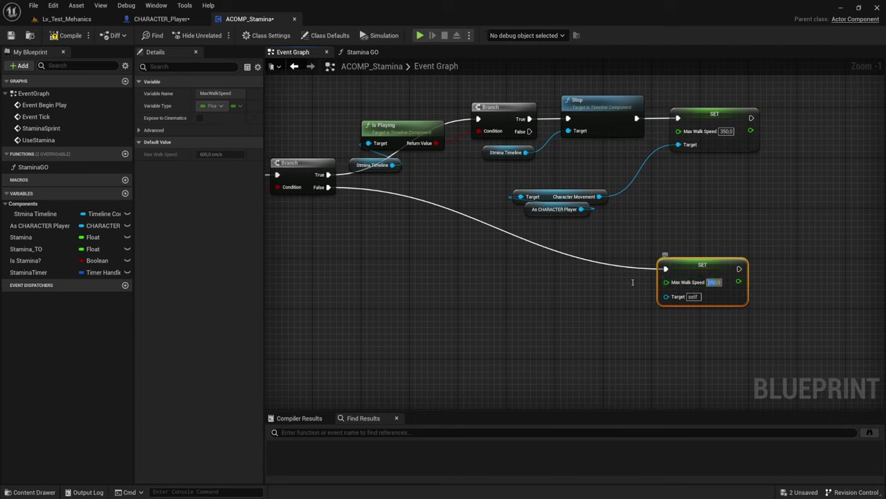
text(900)
click(659, 247)
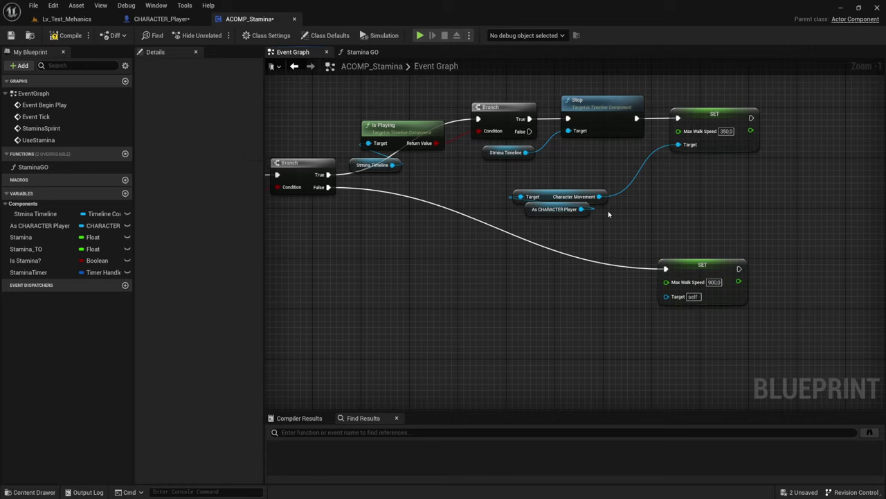
drag(600, 197, 667, 296)
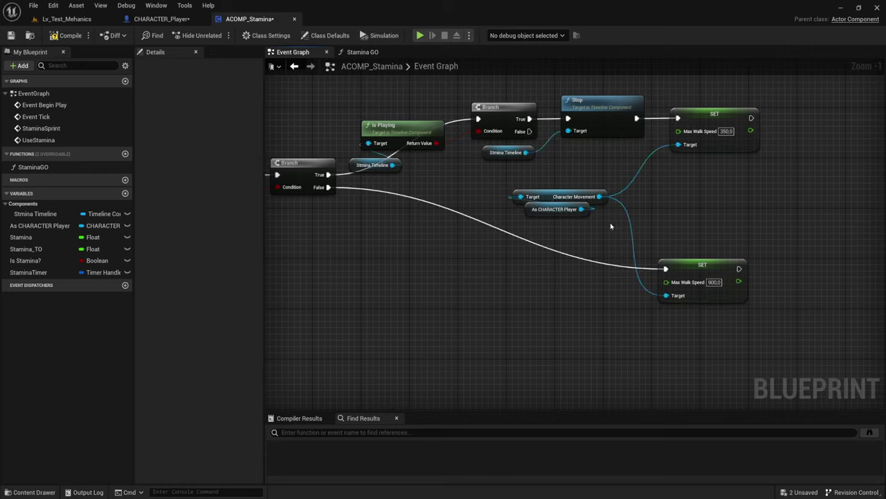
mouse_move(469, 242)
right_down()
mouse_move(487, 246)
mouse_move(453, 227)
right_up()
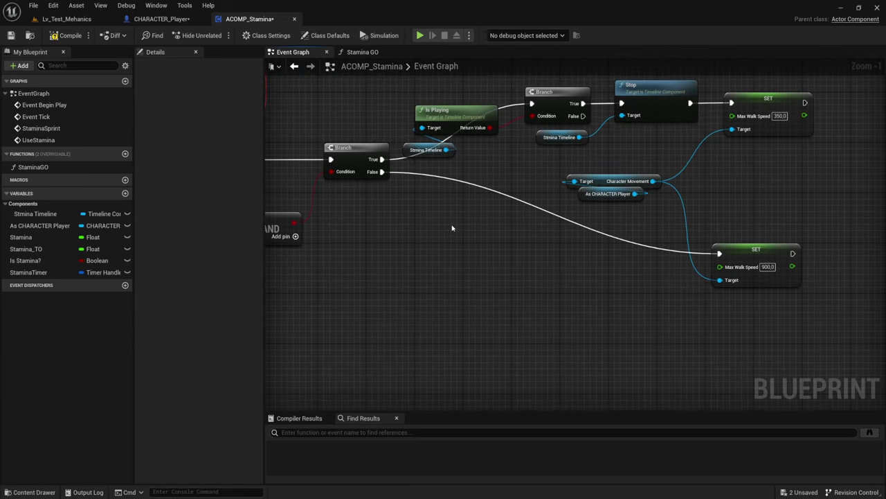
Step: Add a reroute point on the Branch False wire and break its link to the 900 SET node
ctrl+drag(381, 171, 515, 284)
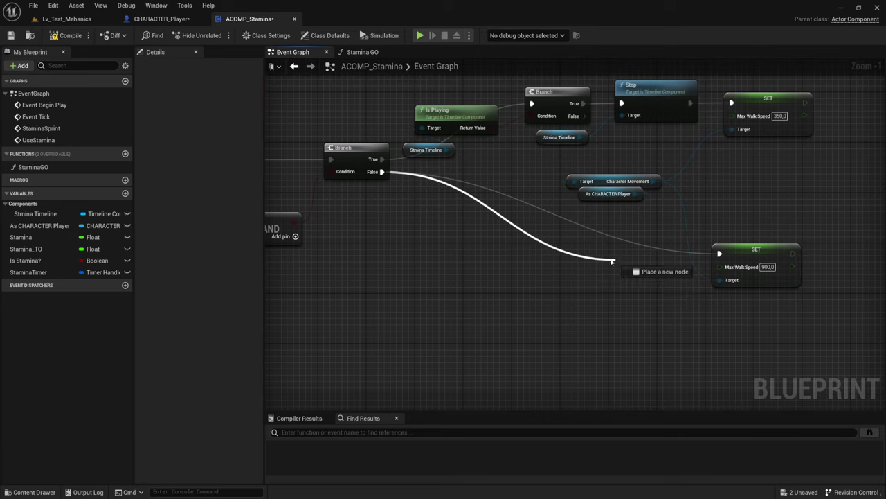
drag(467, 198, 611, 281)
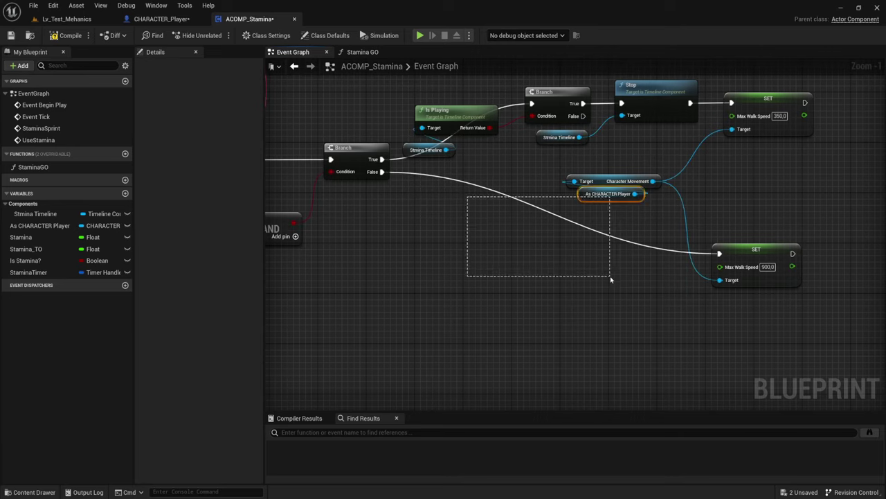
click(615, 280)
double_click(586, 228)
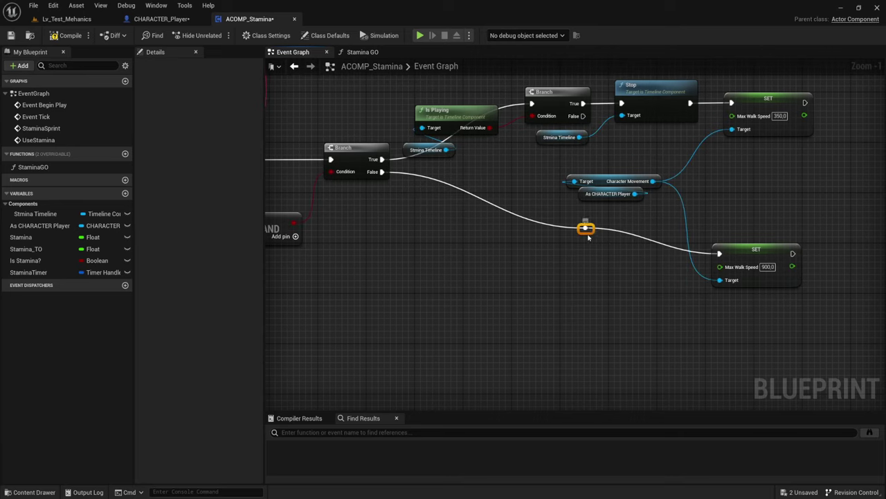
drag(587, 229, 439, 258)
click(506, 221)
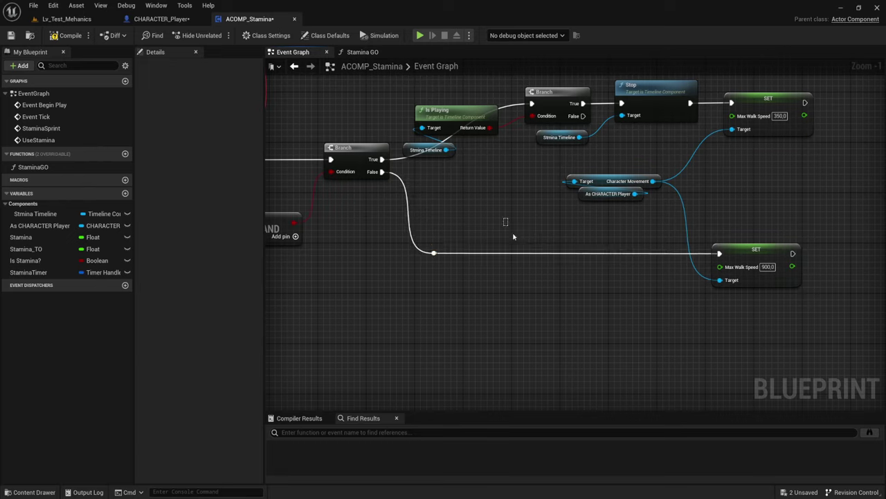
alt+click(591, 258)
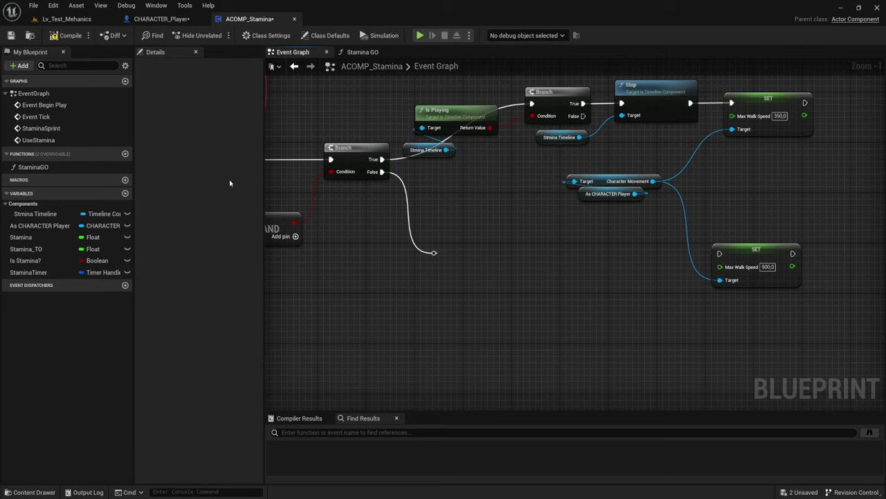
click(125, 154)
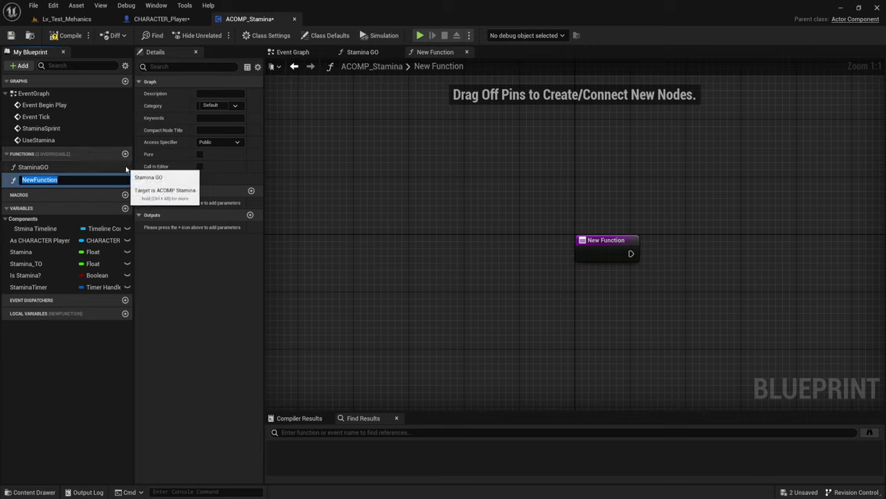
Step: Name the new function UpdateStamina and center its entry node in the graph
text(UpdateStamina)
key(Return)
right_drag(581, 357, 471, 275)
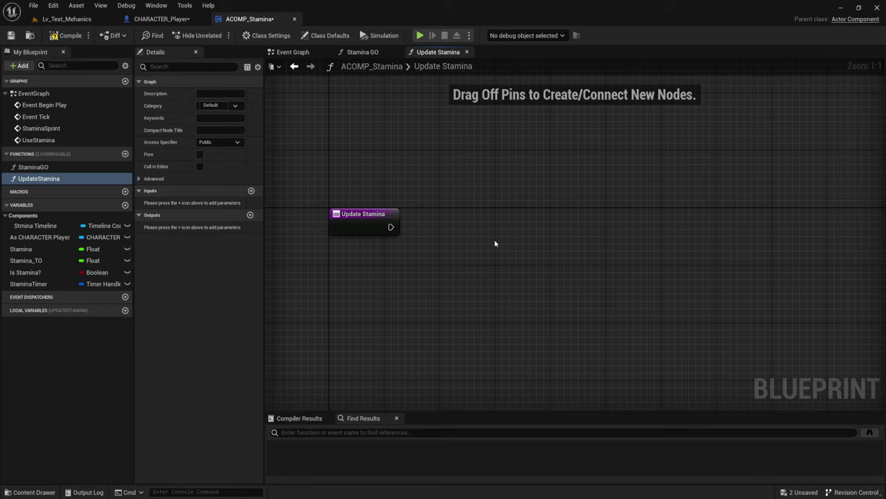
right_drag(400, 249, 398, 228)
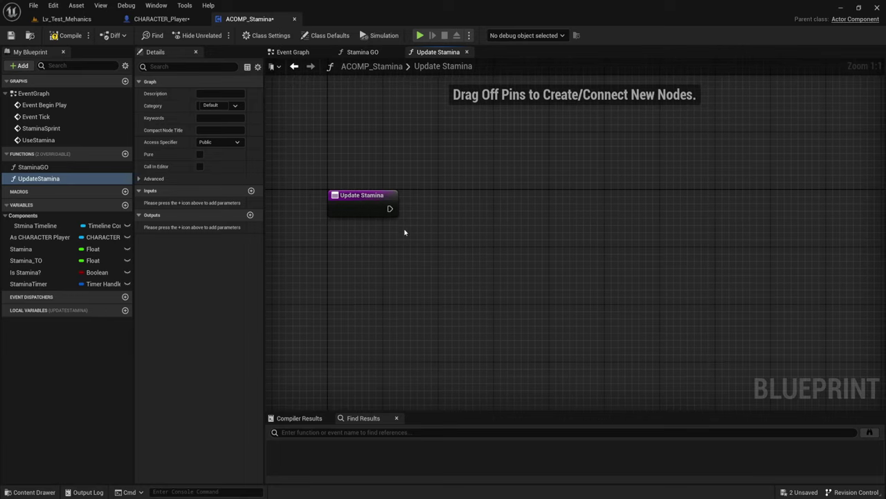
Step: Add a Branch after the UpdateStamina entry and rename the Condition input to Add?
click(416, 208)
mouse_move(418, 209)
mouse_down()
mouse_move(415, 193)
mouse_move(374, 220)
mouse_up()
click(355, 213)
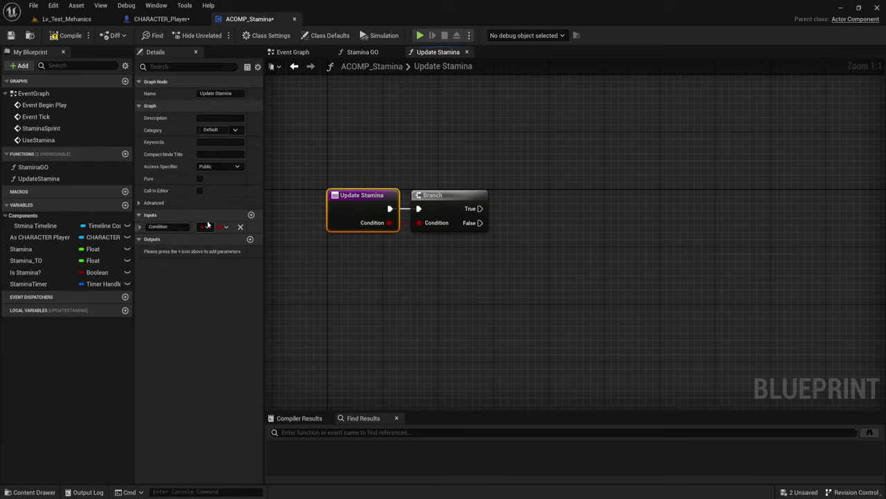
double_click(176, 226)
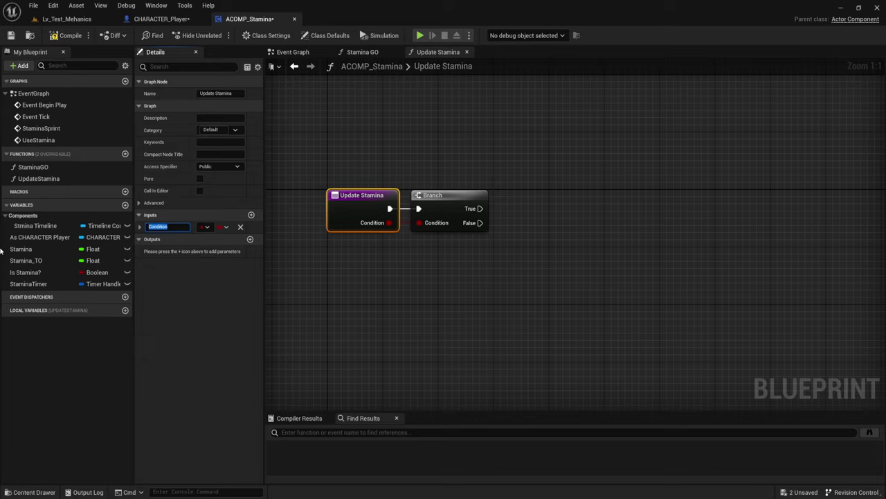
text(A)
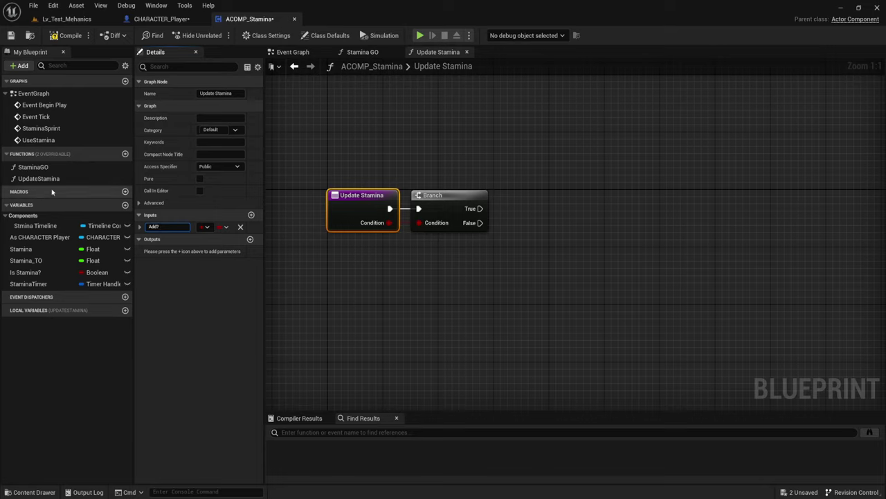
click(386, 263)
Step: Add a Float input parameter named Stamina USE to UpdateStamina
click(360, 208)
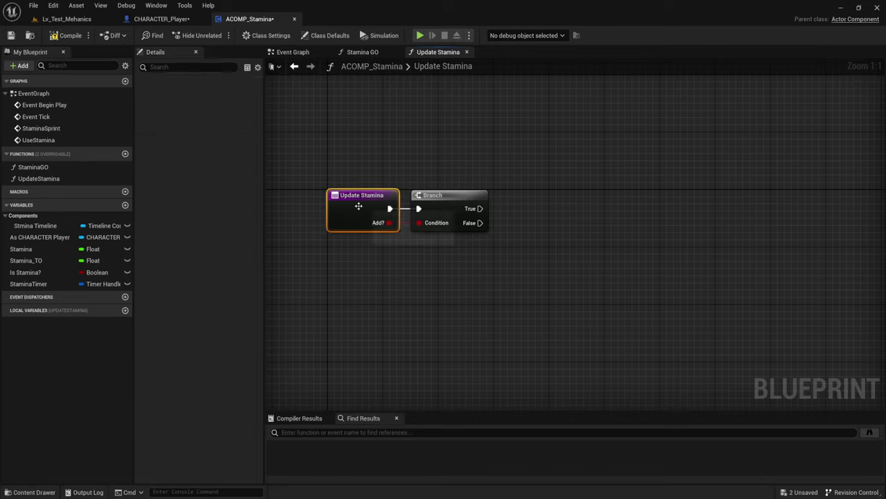
click(250, 215)
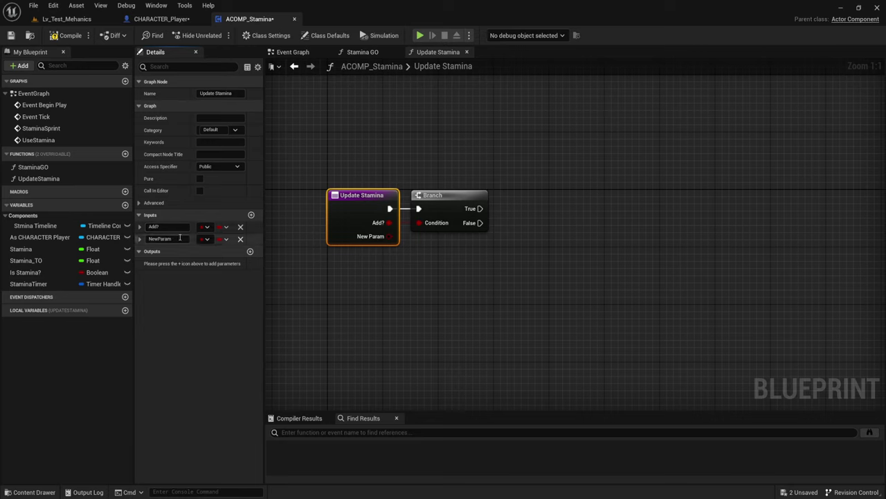
click(204, 239)
click(219, 298)
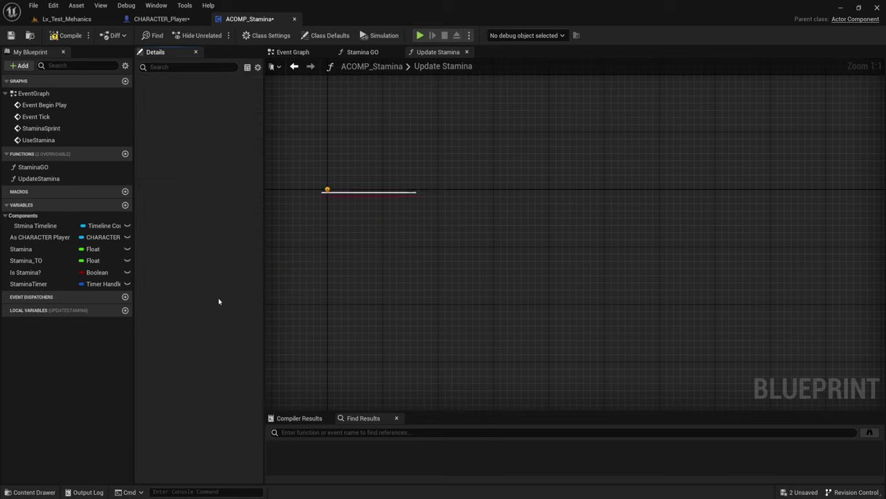
click(183, 239)
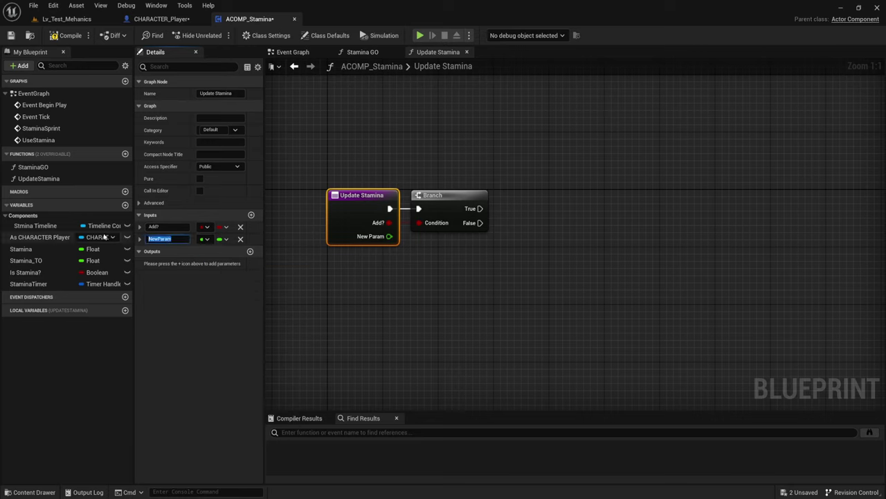
key(BackSpace)
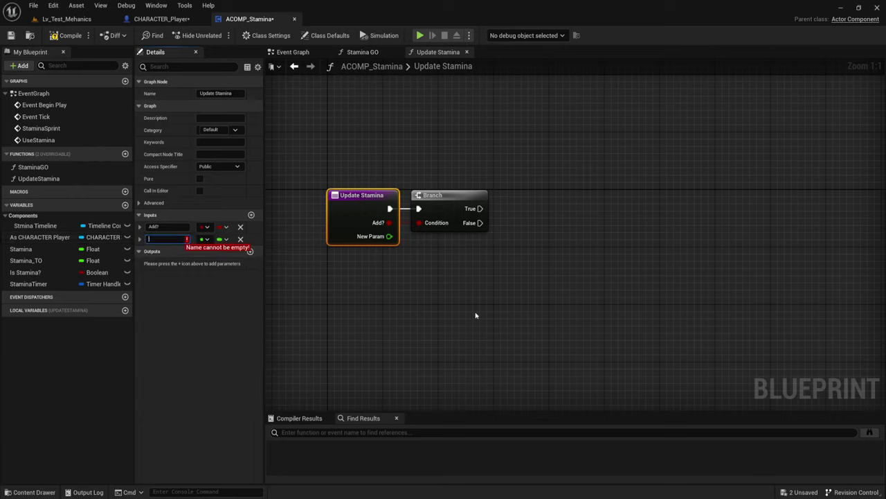
text(StaminaUSE)
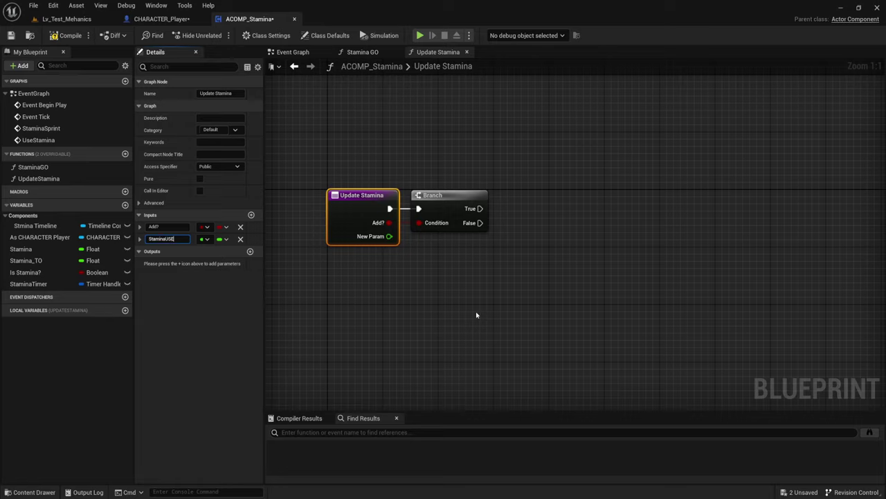
click(403, 277)
Step: Wire a new Branch node to each of the first Branch's True and False outputs
right_drag(493, 273, 470, 290)
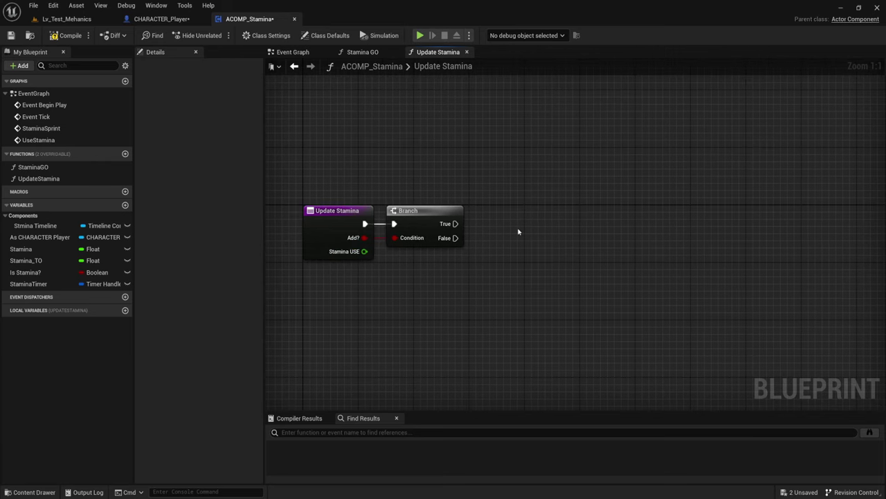
right_drag(518, 231, 515, 244)
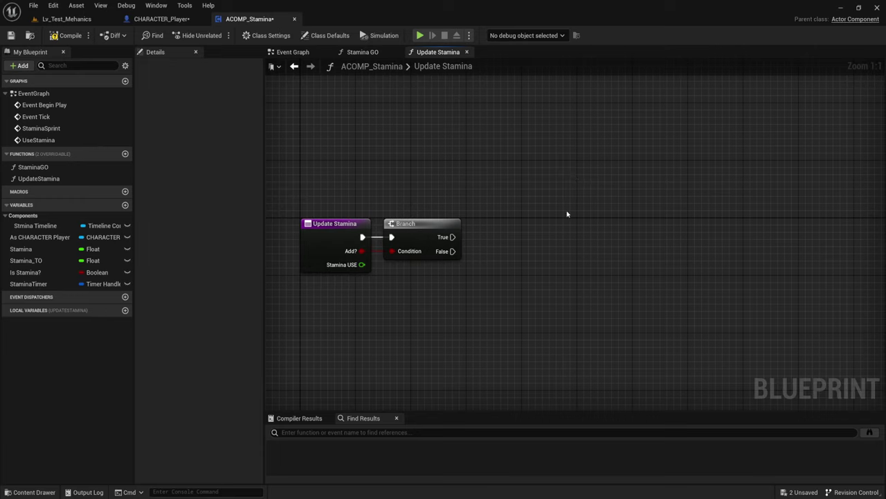
click(544, 156)
mouse_move(452, 237)
mouse_down()
mouse_move(554, 181)
mouse_move(550, 173)
mouse_up()
click(577, 323)
drag(584, 339, 453, 250)
Step: Arrange the two new Branch nodes and place a Stamina getter above them
drag(612, 334, 579, 333)
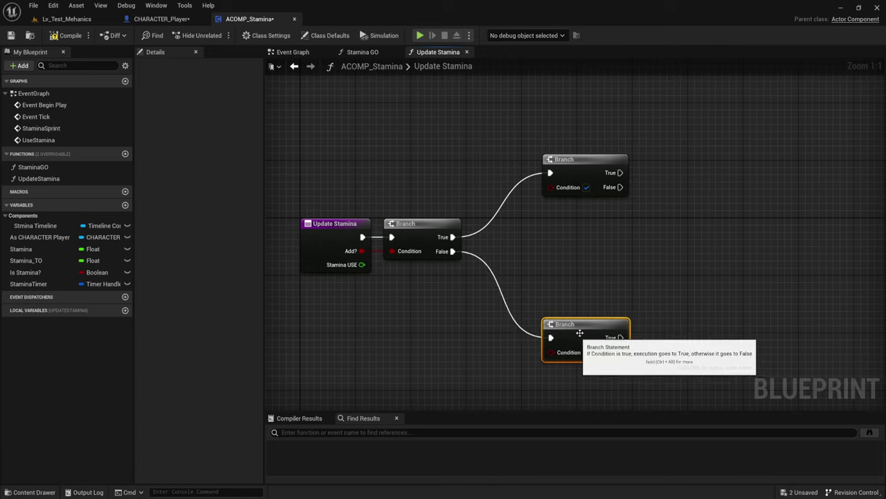
drag(580, 173, 594, 158)
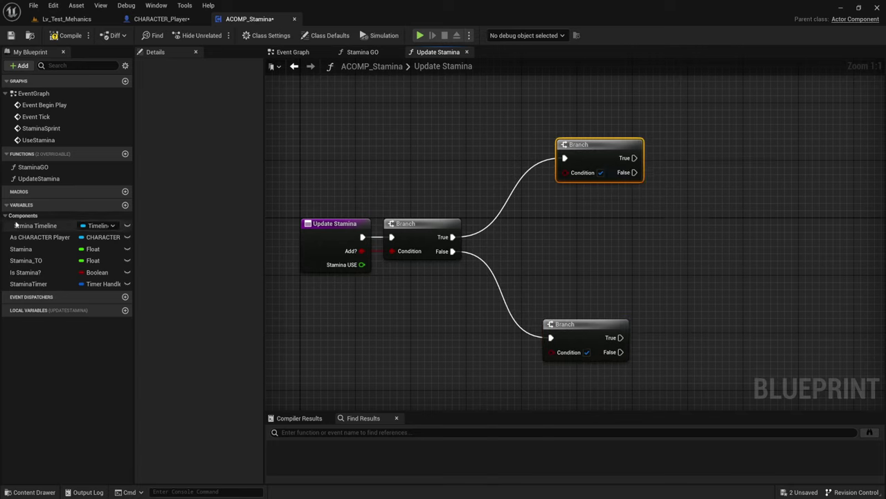
ctrl+drag(20, 249, 416, 87)
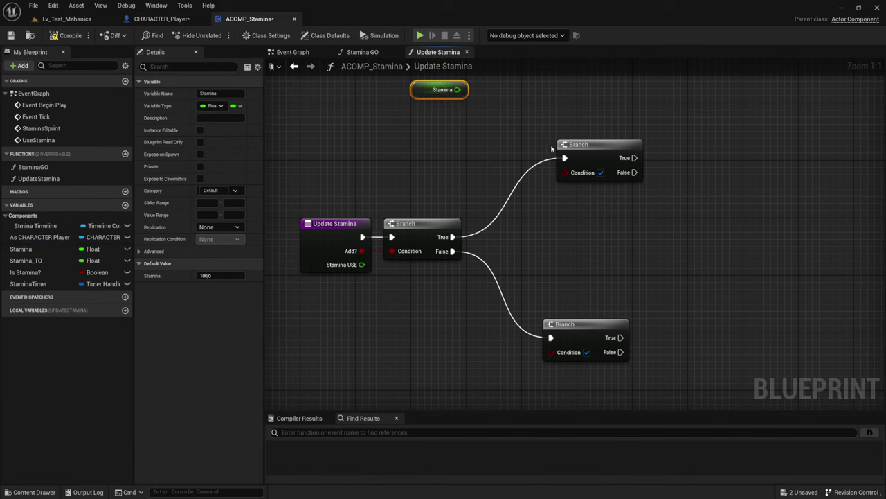
Step: Add an Add node that sums Stamina and Stamina USE
right_drag(551, 148, 534, 240)
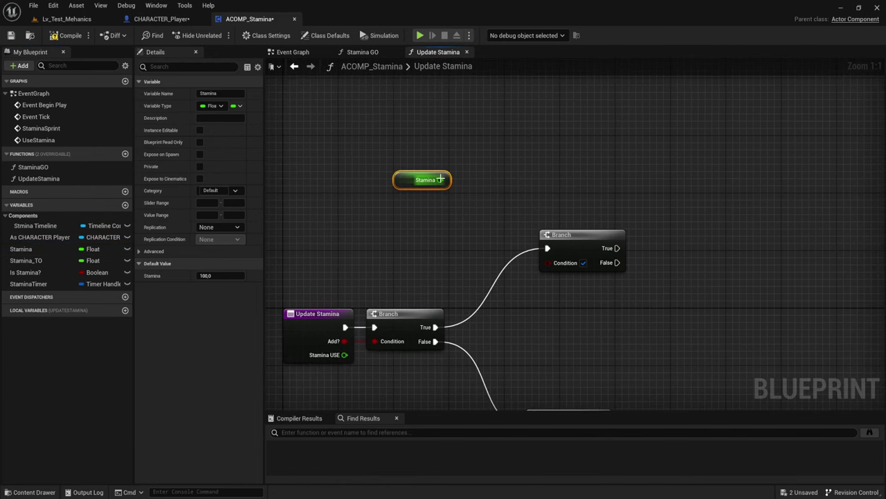
drag(440, 179, 467, 220)
drag(338, 268, 622, 300)
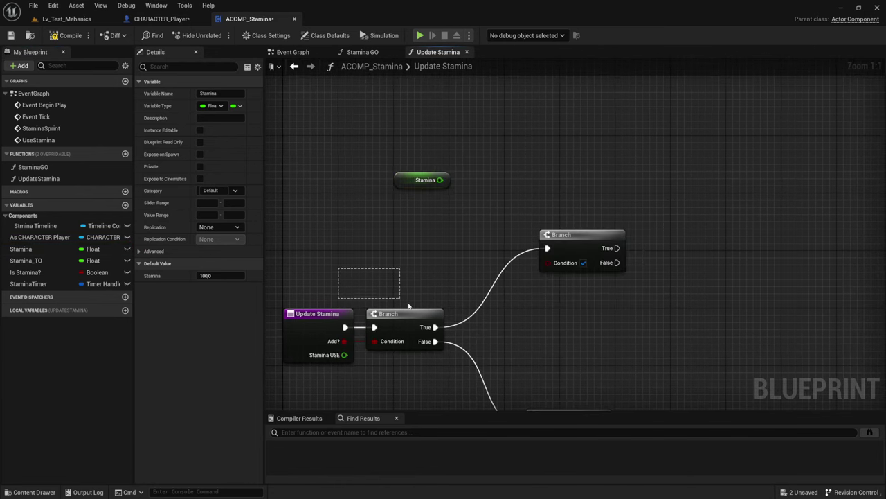
click(405, 184)
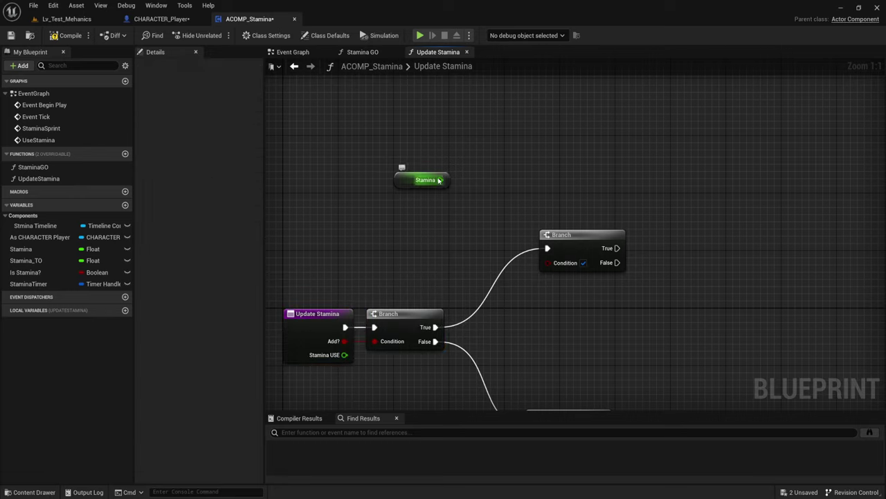
drag(440, 179, 478, 209)
text(+)
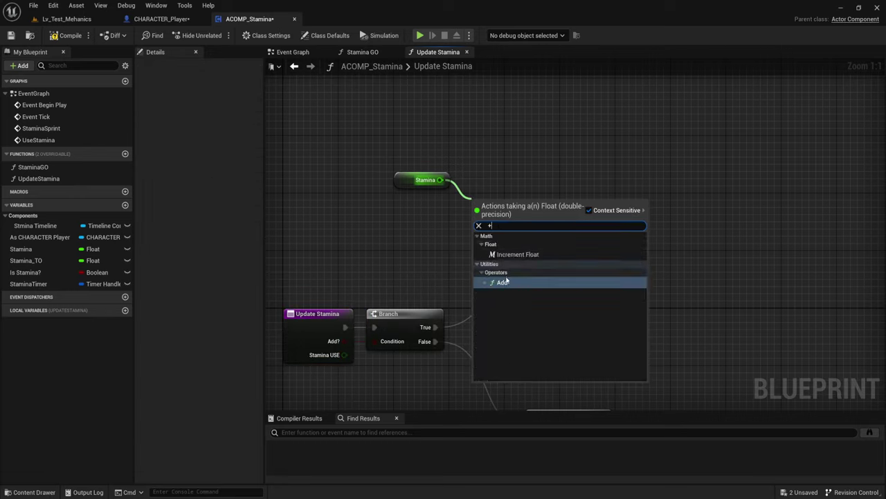
click(503, 283)
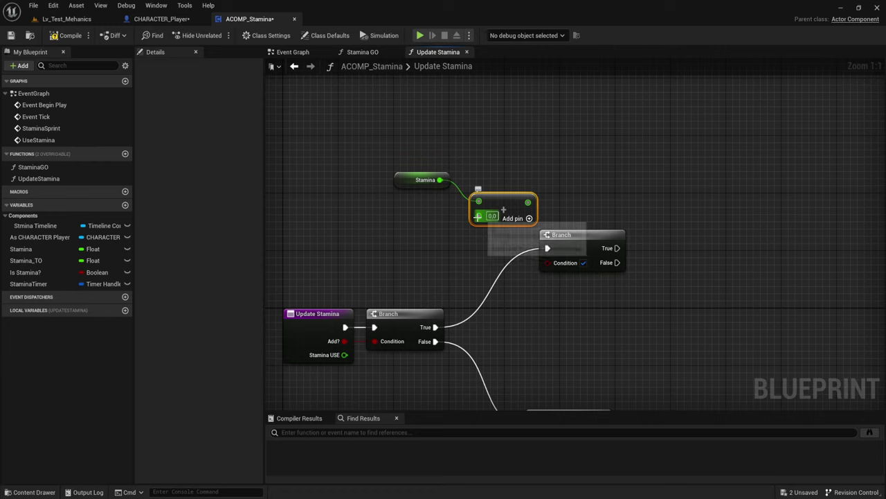
drag(478, 215, 344, 355)
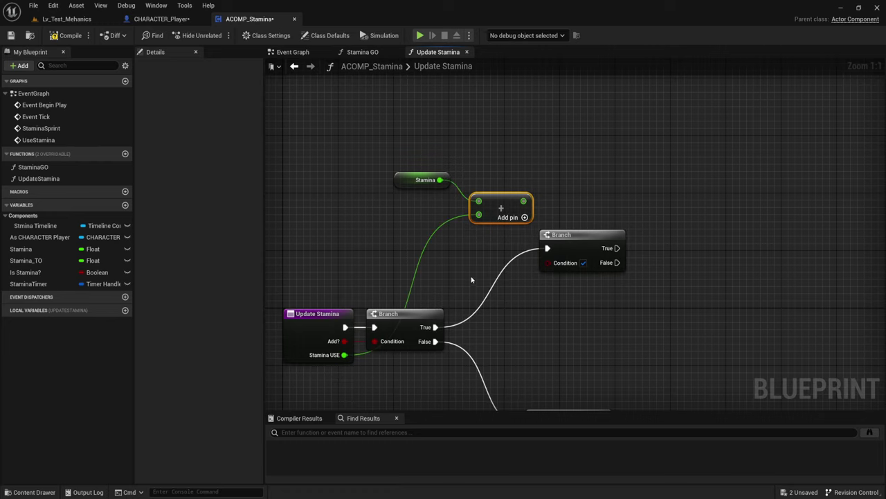
Step: Feed the Add result into a new greater-or-equal (>=) comparison
right_drag(471, 280, 454, 261)
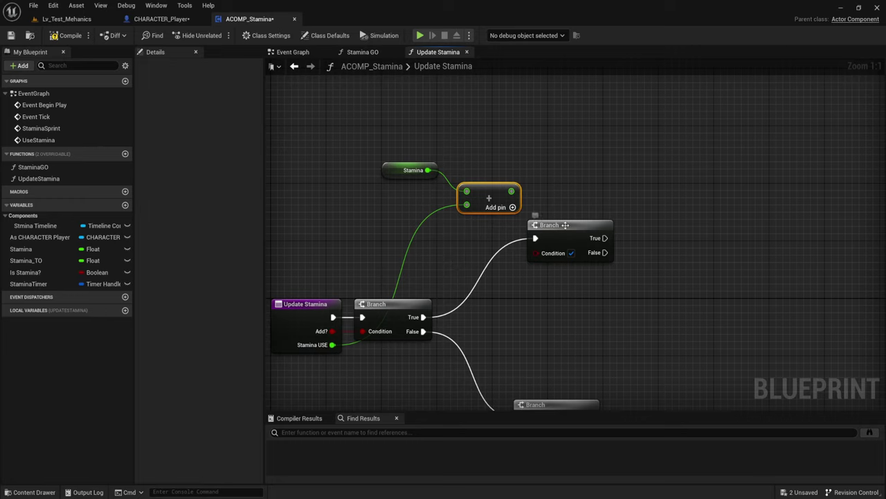
drag(540, 225, 621, 145)
drag(511, 191, 550, 214)
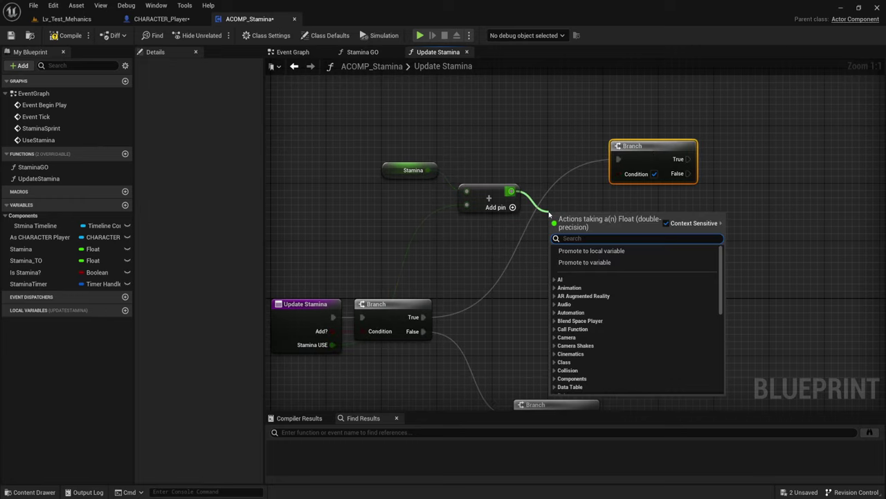
text(>)
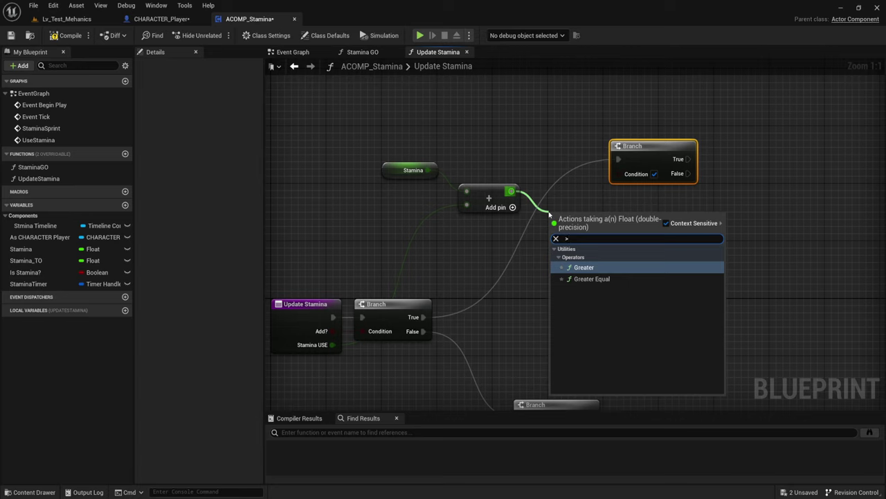
click(594, 278)
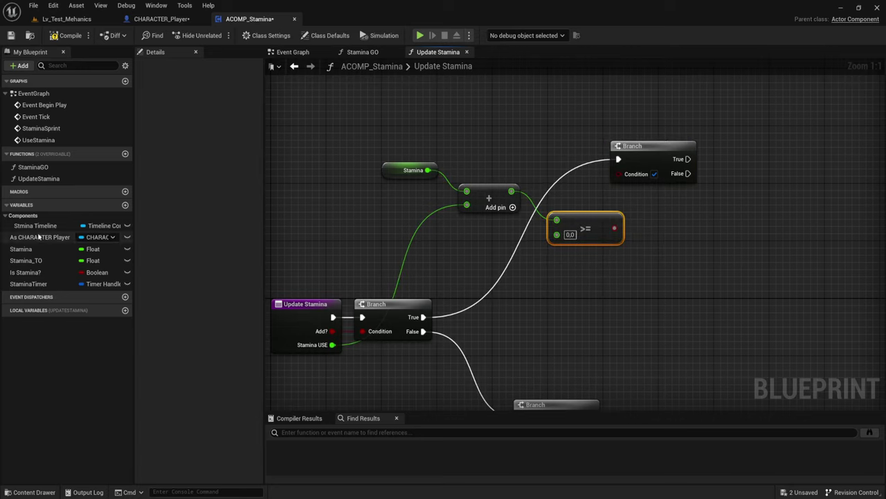
Step: Duplicate Stamina as MaxStamina, wire it into the >= node's second input, and compile
right_click(28, 252)
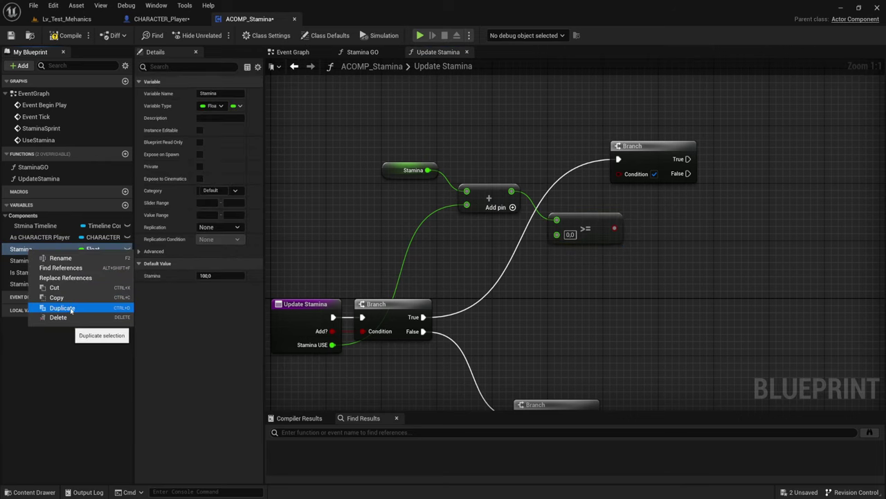
click(71, 308)
text(Stamina)
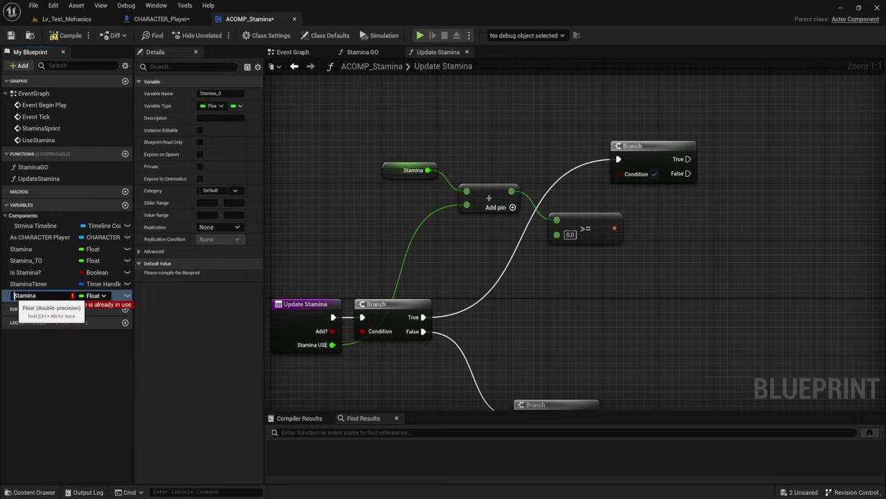
text(Max)
key(Return)
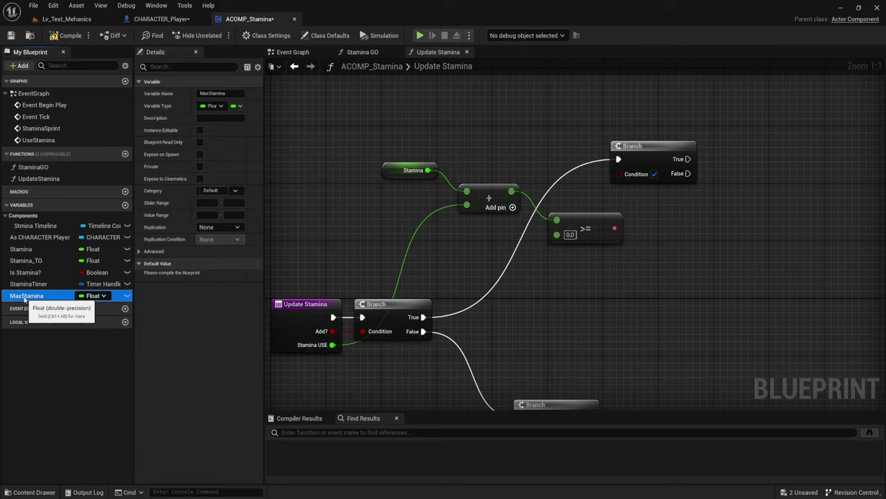
mouse_move(24, 295)
ctrl+mouse_down()
mouse_move(502, 251)
mouse_move(557, 233)
ctrl+mouse_up()
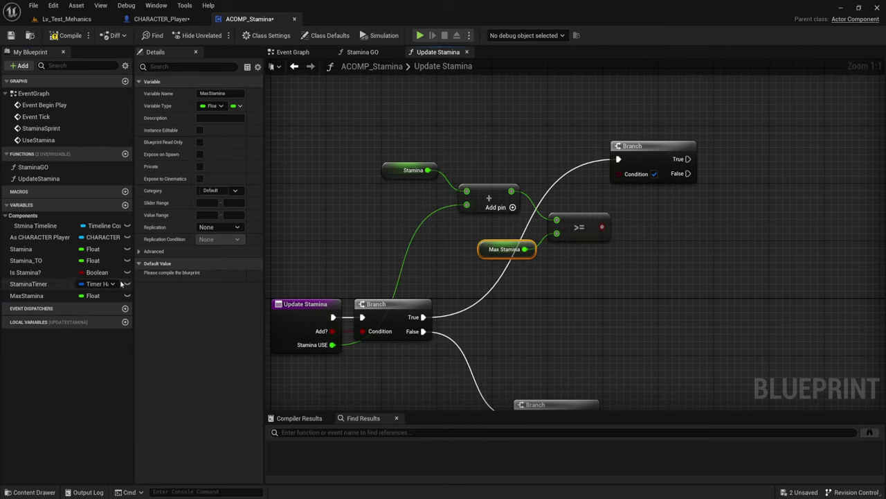
click(67, 35)
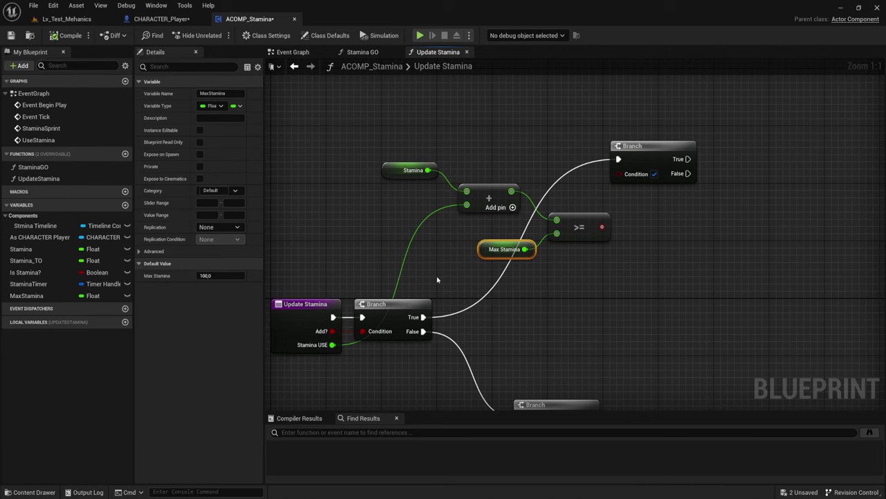
Step: Connect the >= comparison result to the upper Branch's Condition
right_drag(594, 250, 608, 262)
drag(587, 236, 604, 181)
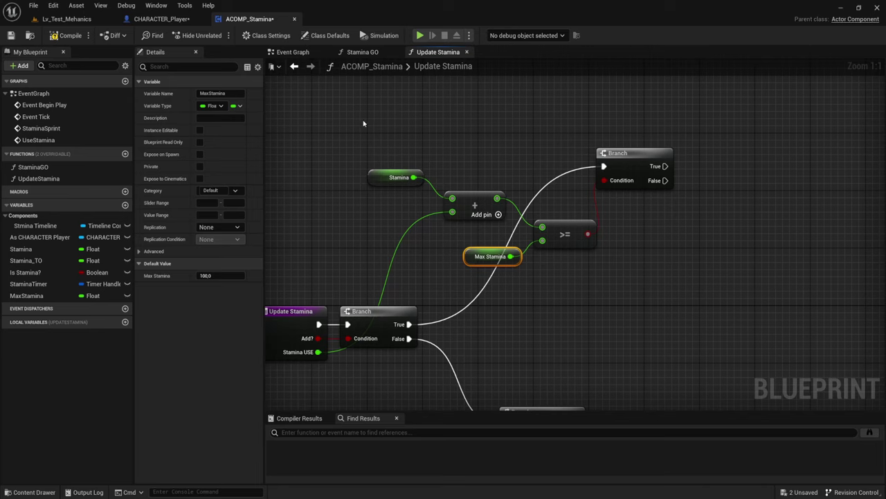
drag(364, 126, 415, 228)
mouse_move(693, 227)
right_down()
mouse_move(630, 225)
mouse_move(581, 253)
right_up()
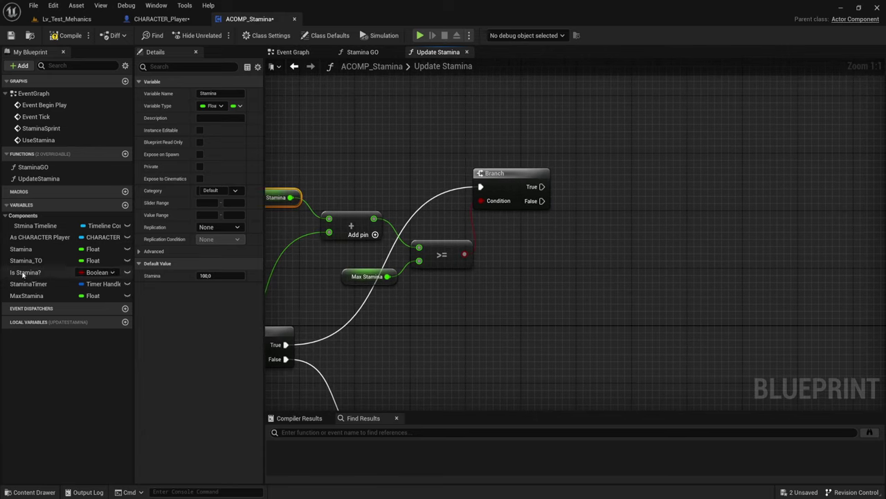
Step: Add two Stamina_TO setters, fed by MaxStamina (upper) and the stamina sum (lower)
mouse_move(28, 260)
mouse_down()
mouse_move(266, 265)
mouse_move(598, 157)
mouse_up()
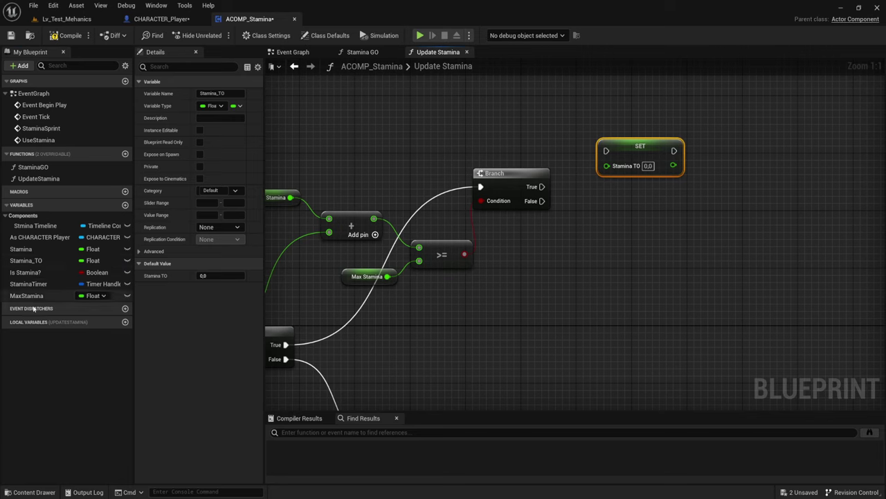
mouse_move(28, 260)
mouse_down()
mouse_move(695, 257)
mouse_move(606, 216)
mouse_up()
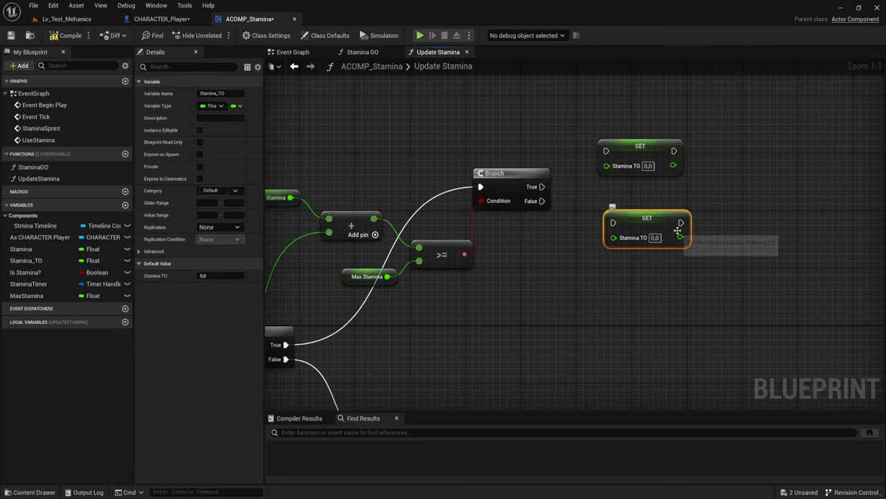
right_drag(685, 241, 686, 262)
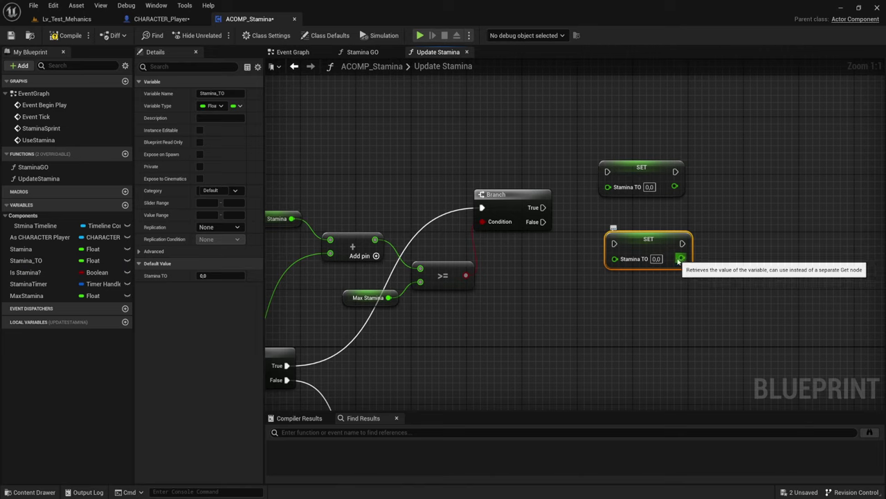
mouse_move(375, 239)
mouse_down()
mouse_move(614, 258)
mouse_move(543, 222)
mouse_move(607, 172)
mouse_up()
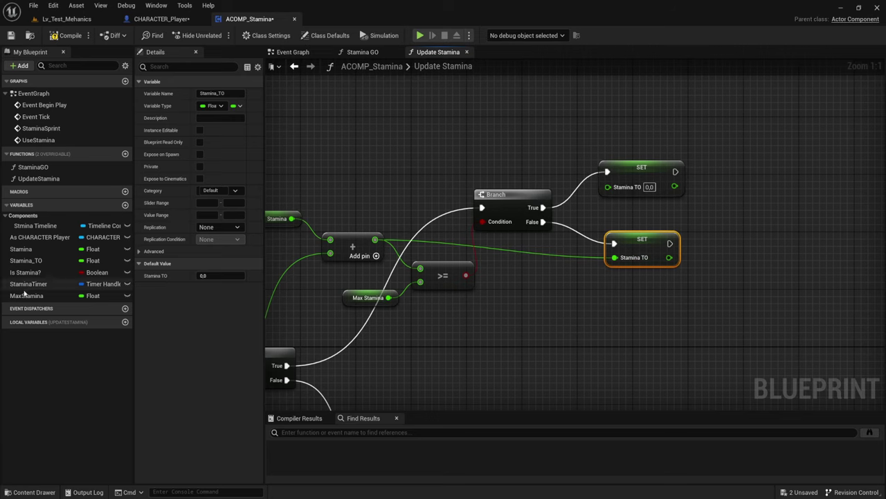
mouse_move(25, 295)
mouse_down()
mouse_move(559, 168)
mouse_move(607, 185)
mouse_up()
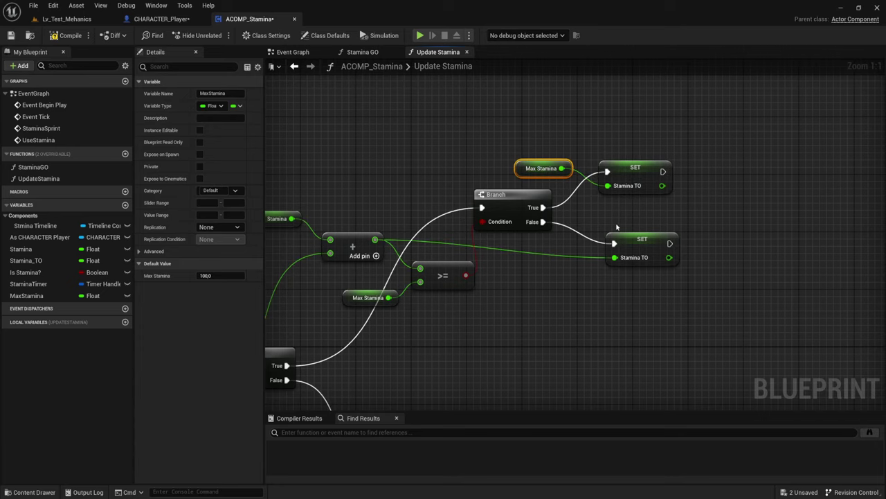
Step: Add a SET Is Stamina? node that runs after both Stamina_TO setters
right_drag(593, 352, 556, 323)
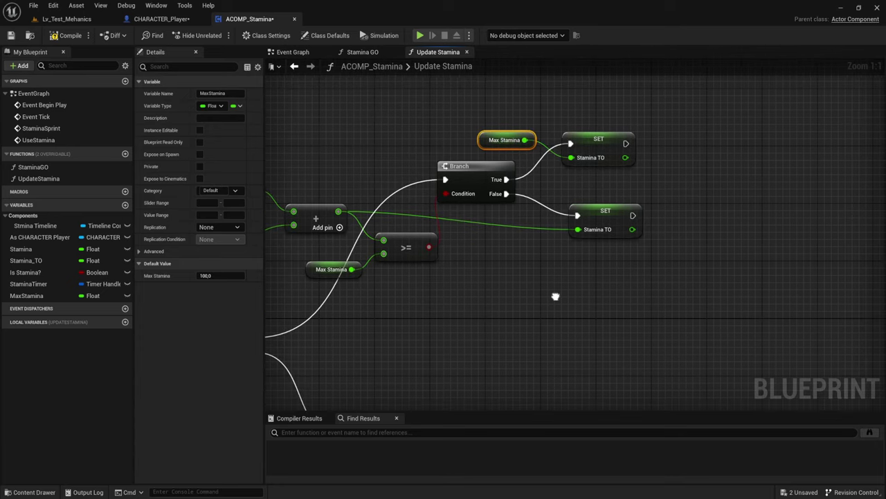
click(600, 214)
right_drag(690, 192, 617, 200)
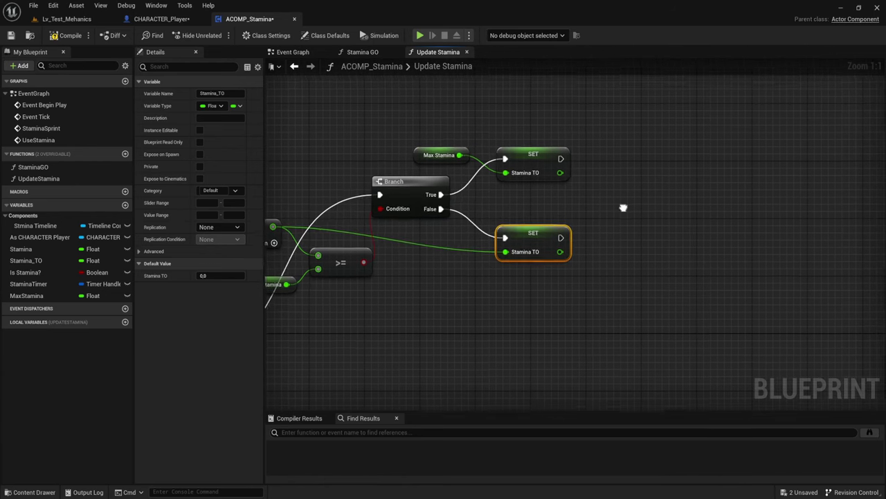
mouse_move(27, 275)
alt+mouse_down()
mouse_move(648, 178)
mouse_move(552, 151)
alt+mouse_up()
mouse_move(649, 187)
mouse_down()
mouse_move(600, 219)
mouse_move(552, 230)
mouse_up()
drag(640, 117, 713, 311)
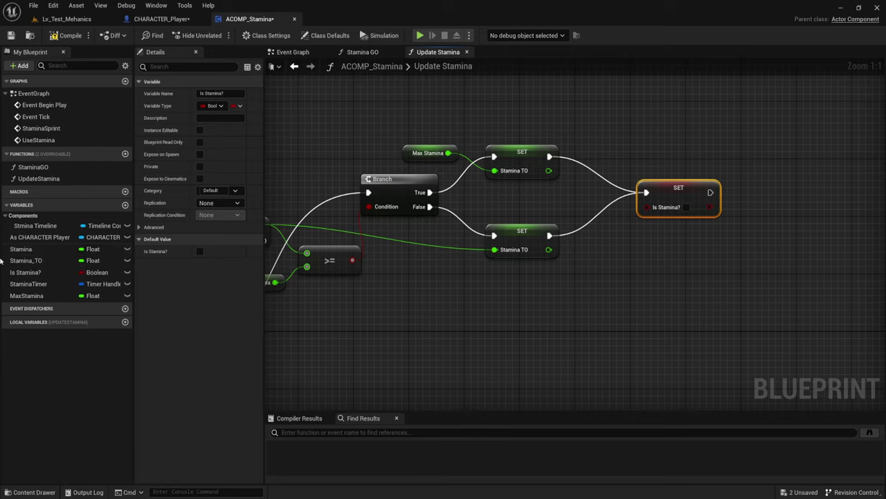
Step: Add a Greater node checking whether Stamina_TO is greater than 10.0
mouse_move(31, 260)
mouse_down()
mouse_move(578, 207)
mouse_move(556, 203)
mouse_move(619, 234)
mouse_up()
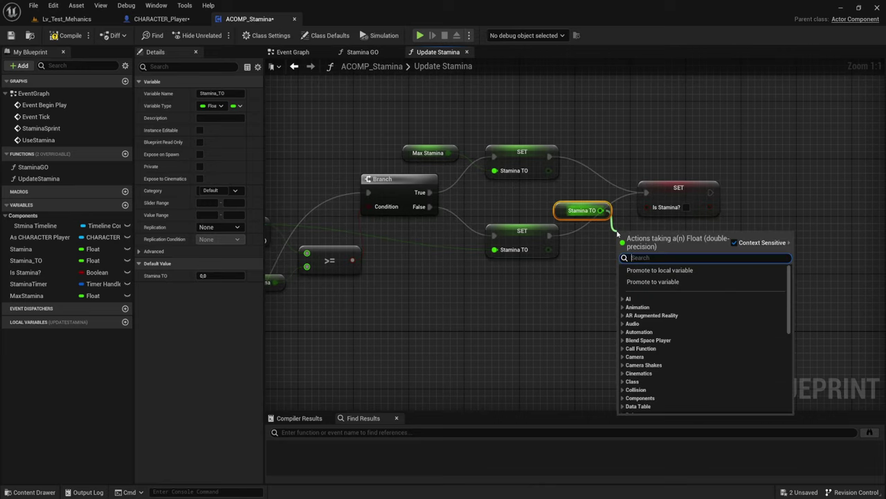
text(>)
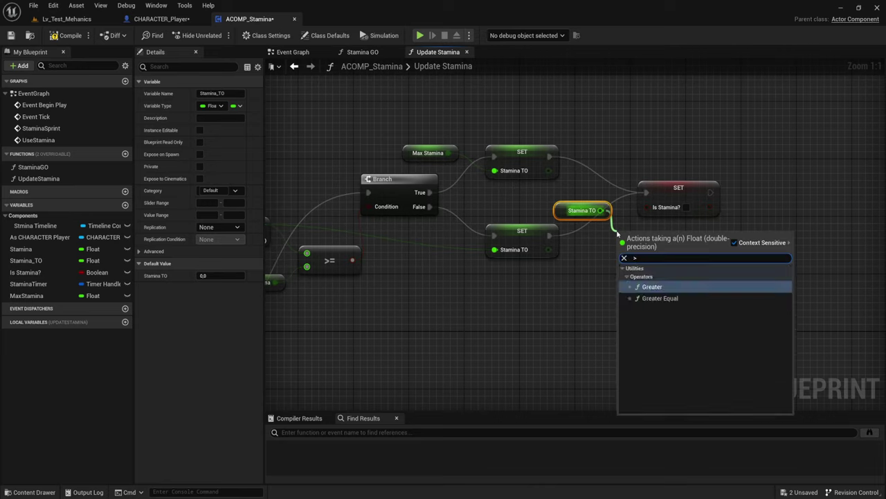
click(649, 286)
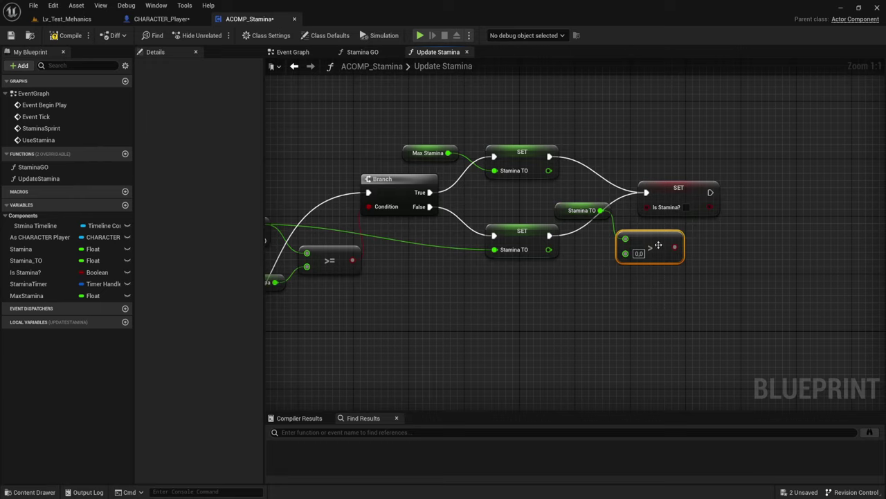
click(638, 253)
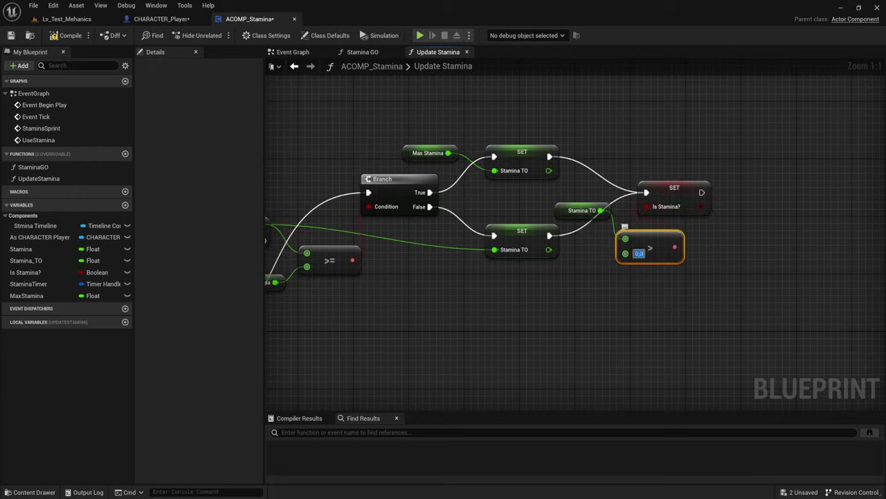
drag(568, 180, 628, 270)
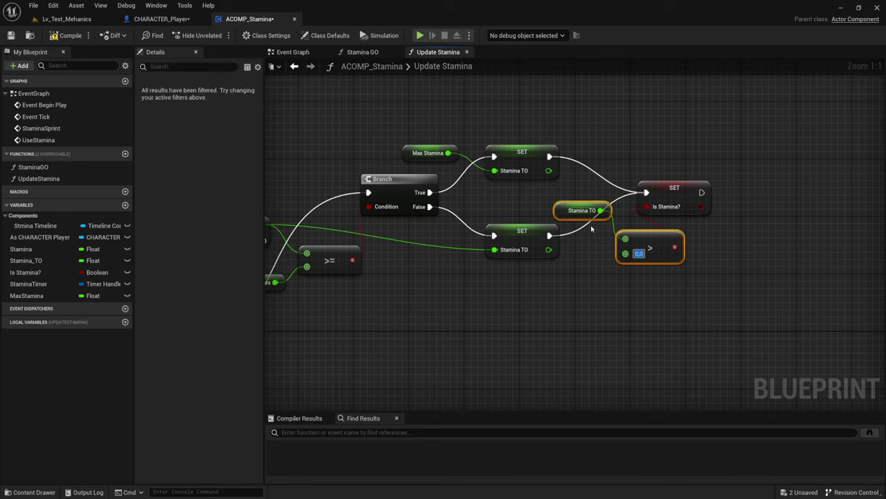
text(10)
key(Return)
Step: Adjust the selection around the SET Is Stamina? node and the new comparison
drag(632, 136, 691, 321)
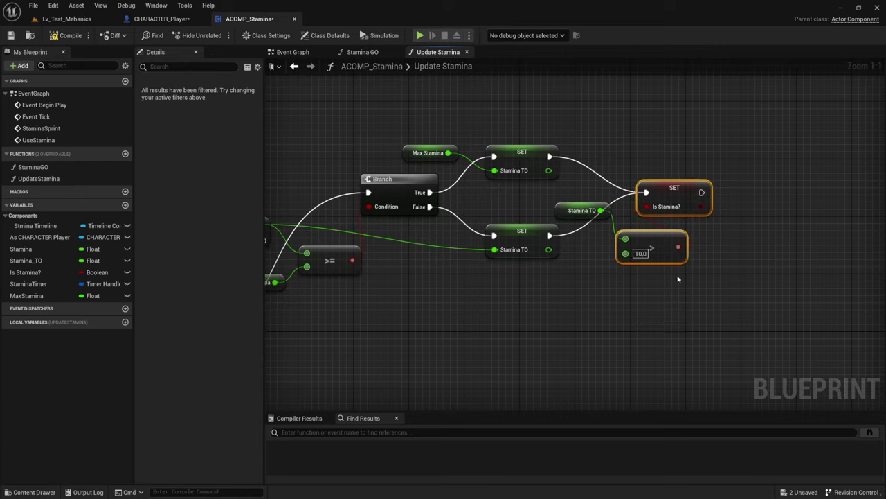
click(671, 242)
click(674, 187)
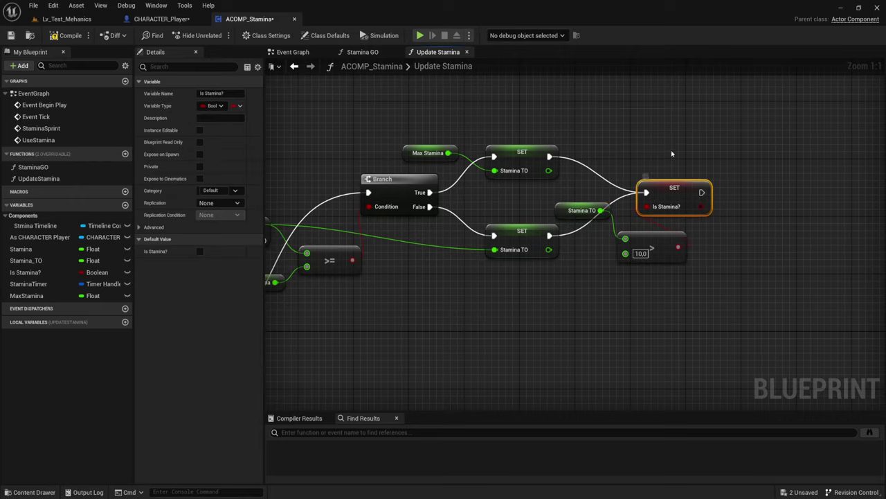
drag(670, 150, 691, 207)
drag(678, 228, 686, 229)
drag(728, 139, 791, 257)
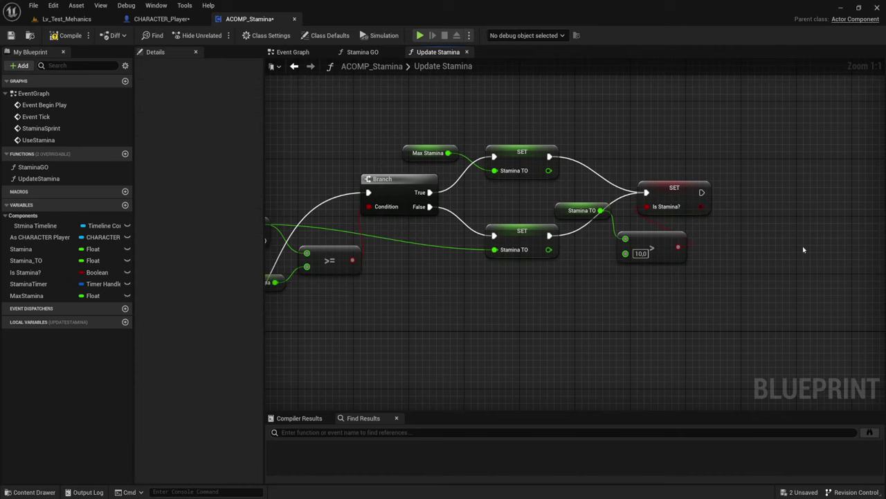
right_drag(749, 256, 746, 253)
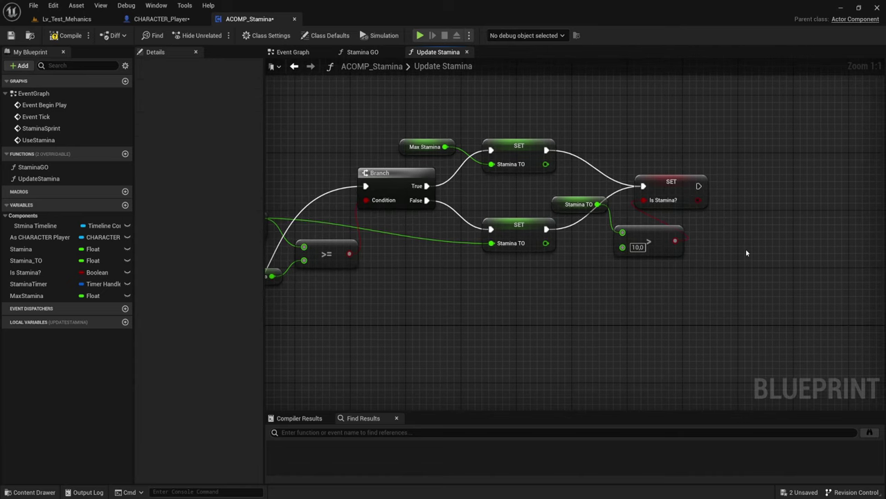
Step: In the Event Graph, select the Is Stamina? getter, AND node, and 200.0 and 0.1 comparisons
click(367, 52)
click(292, 52)
right_drag(495, 221, 794, 195)
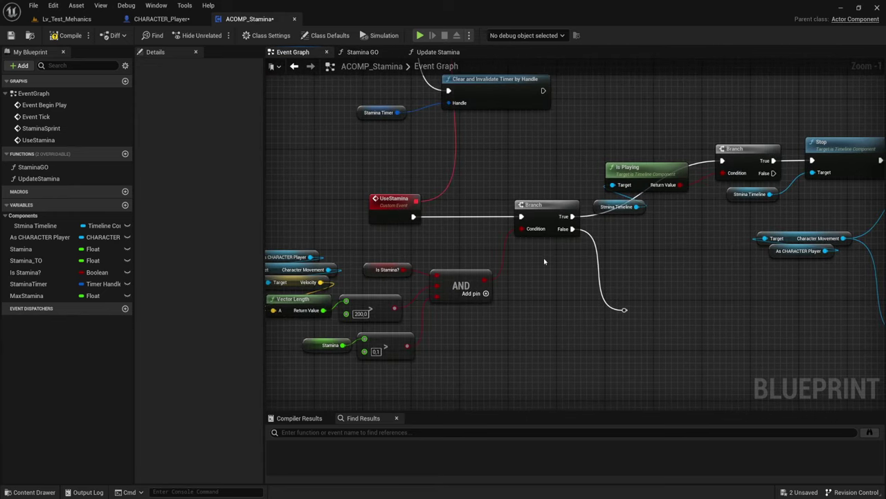
mouse_move(495, 155)
mouse_down()
mouse_move(502, 193)
mouse_move(520, 211)
mouse_up()
scroll(505, 213, up, 1)
scroll(499, 216, up, 1)
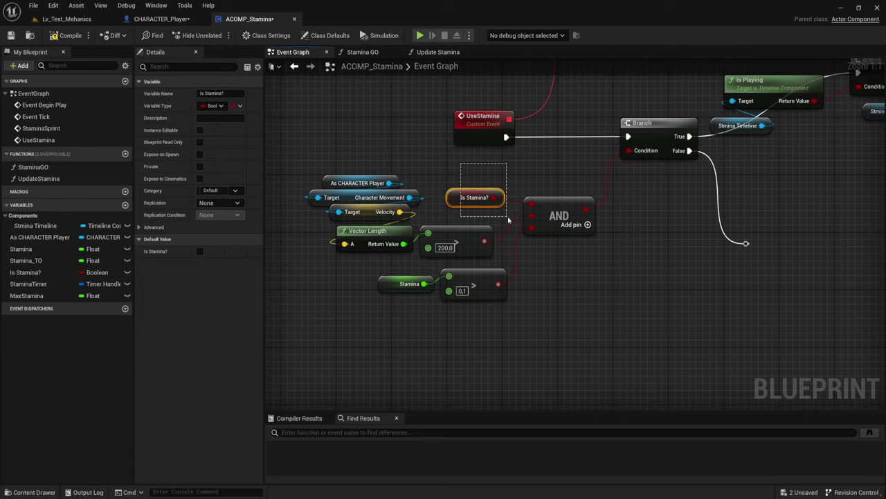
mouse_move(508, 220)
mouse_down()
mouse_move(528, 255)
mouse_move(478, 263)
mouse_up()
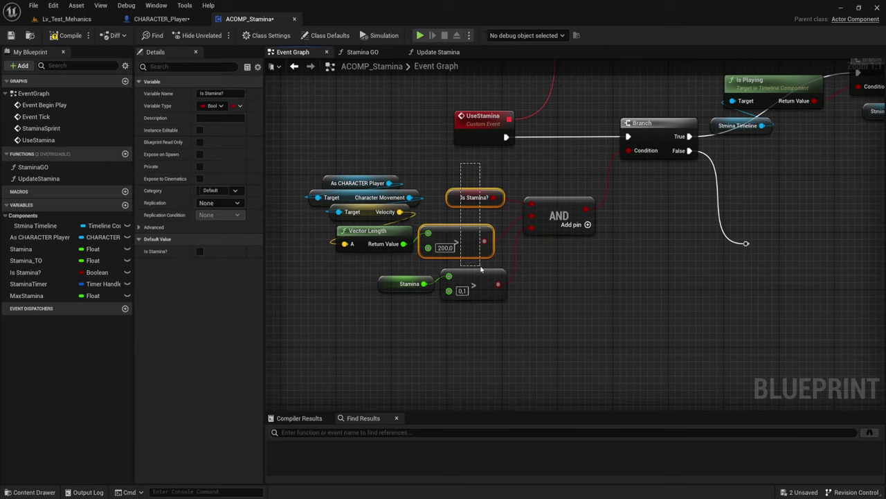
mouse_move(482, 269)
mouse_down()
mouse_move(483, 326)
mouse_move(437, 317)
mouse_move(485, 298)
mouse_up()
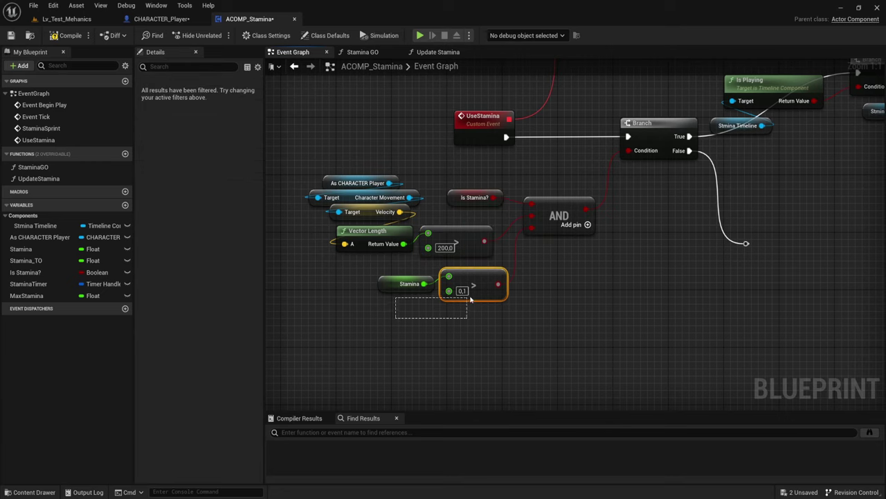
Step: Add a NOT Boolean node off the AND output in the UseStamina logic
mouse_move(602, 261)
right_down()
mouse_move(578, 290)
mouse_move(639, 240)
right_up()
right_drag(703, 211, 700, 229)
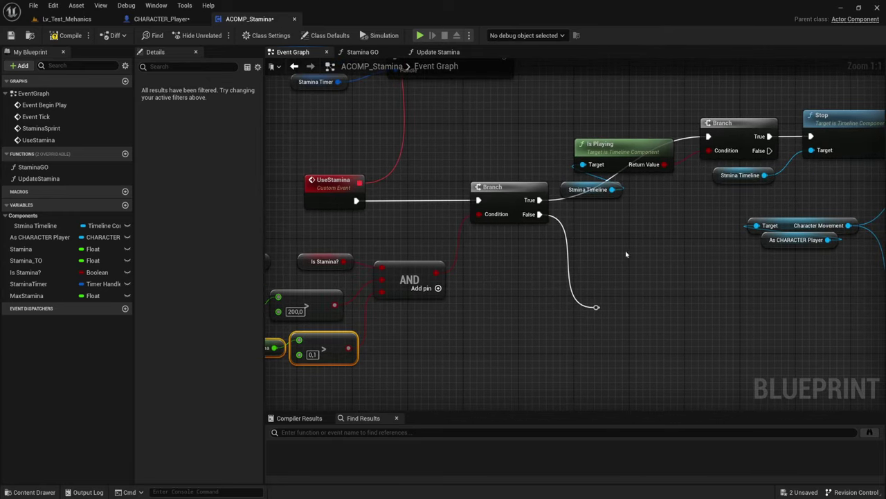
right_drag(610, 213, 538, 252)
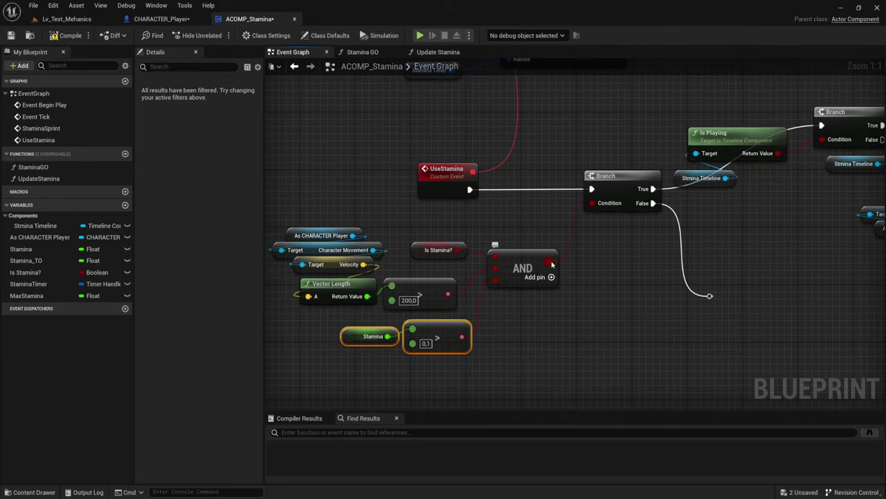
drag(549, 262, 509, 231)
text(not)
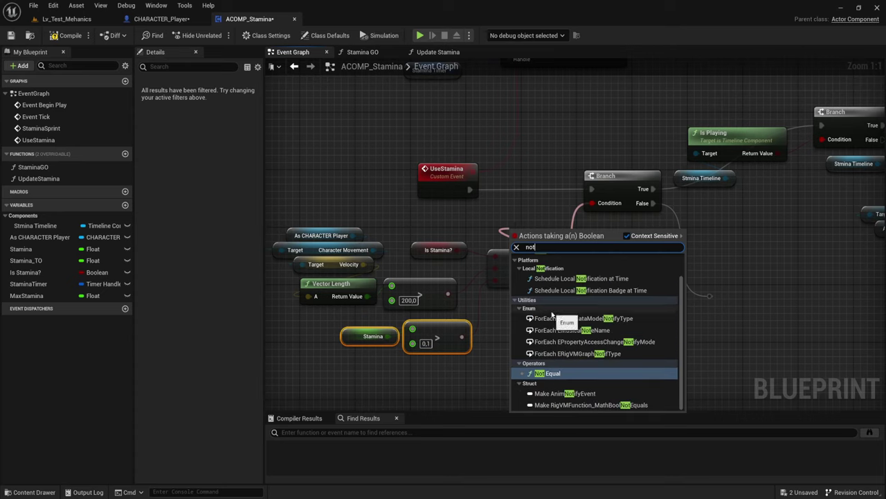
text( boo)
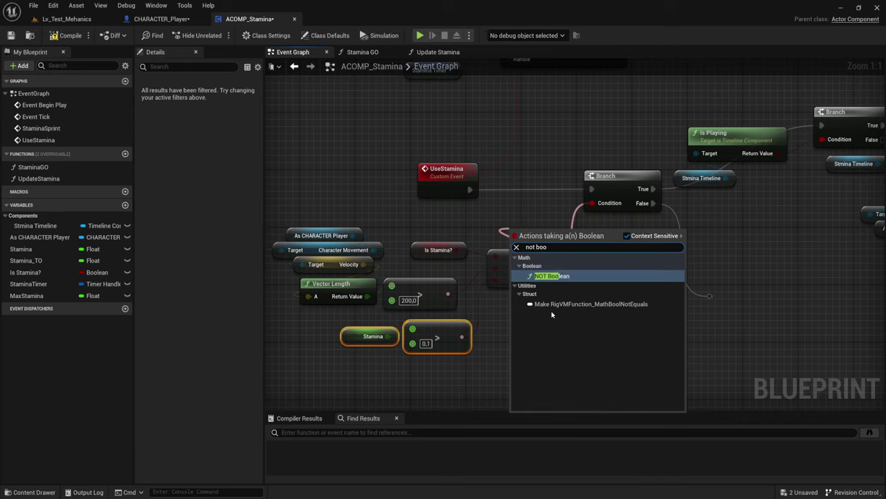
click(552, 276)
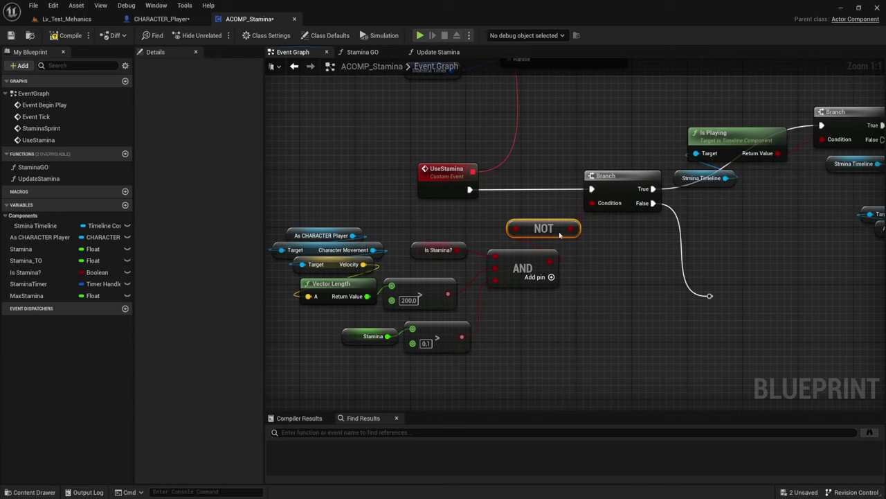
right_drag(598, 247, 550, 270)
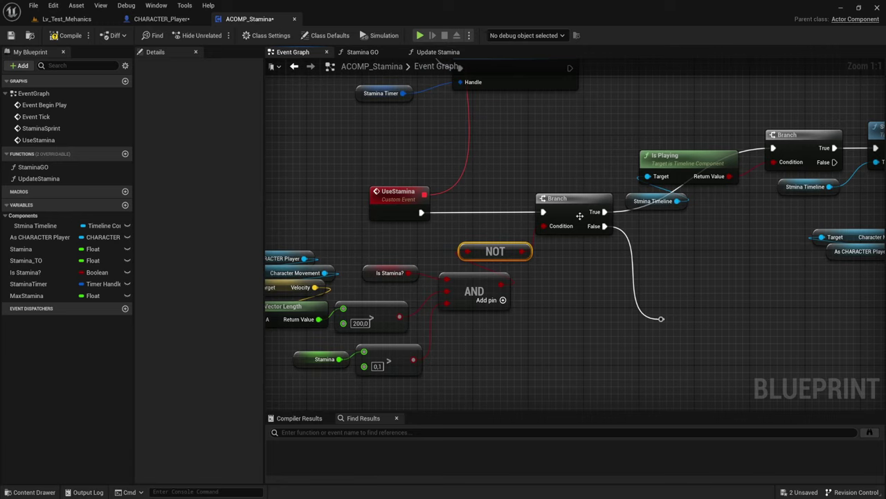
right_drag(601, 243, 553, 253)
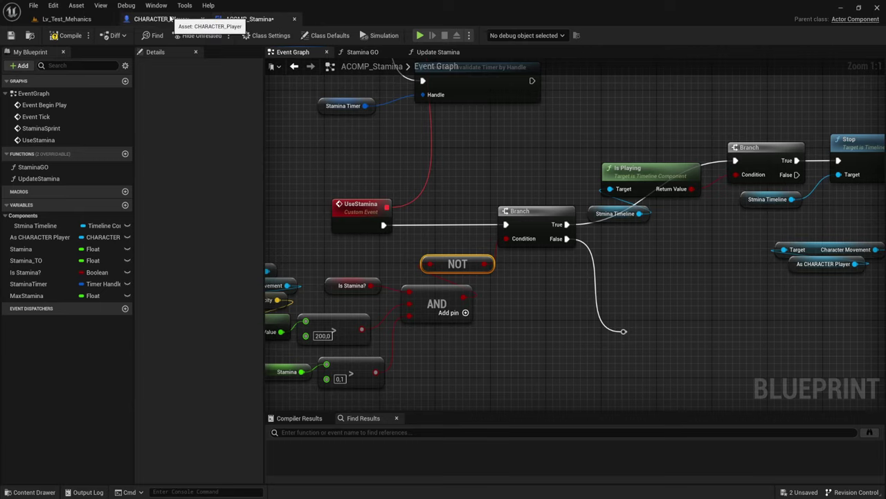
Step: Back in Update Stamina, add a Subtract node computing Stamina minus Stamina USE
click(459, 53)
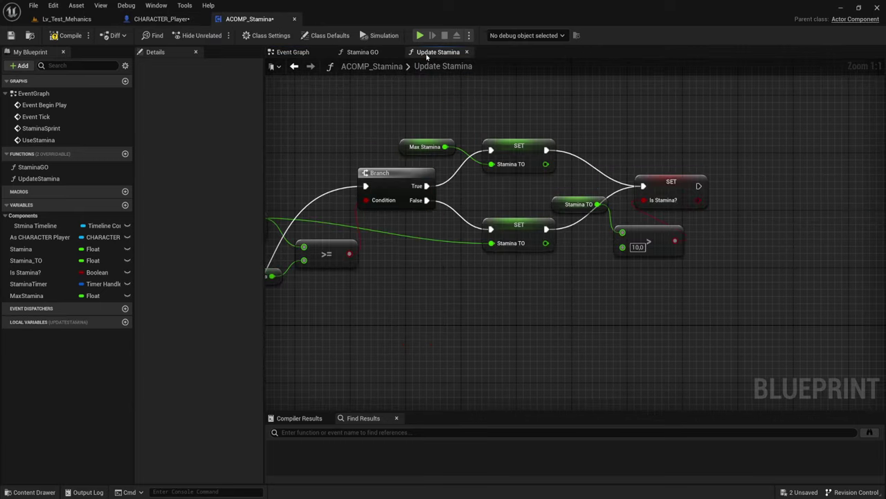
scroll(518, 227, up, 2)
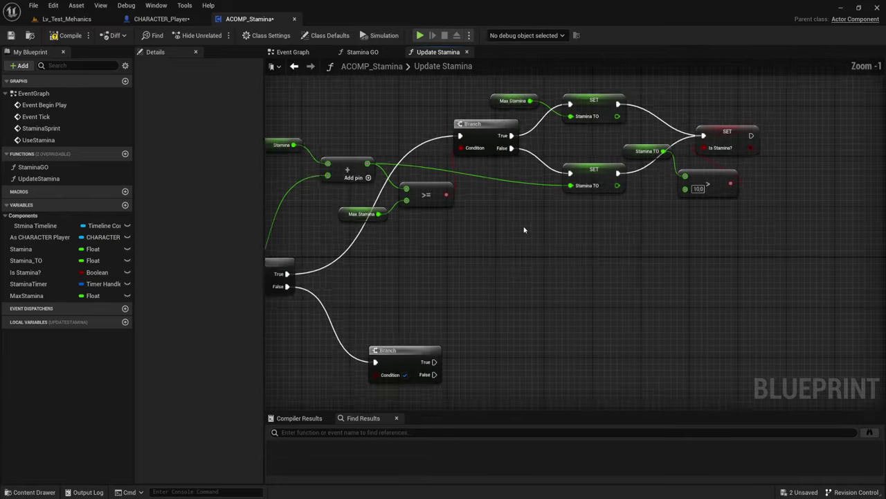
right_drag(518, 227, 512, 258)
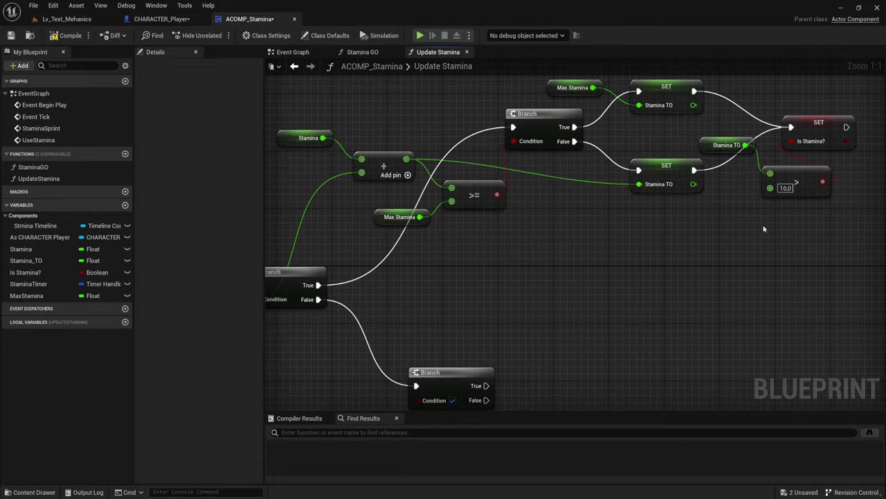
right_drag(728, 256, 645, 255)
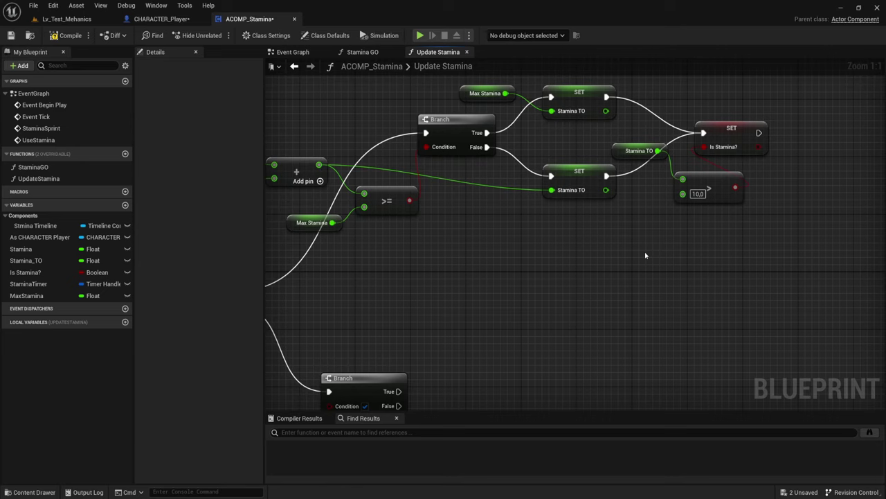
mouse_move(645, 255)
right_down()
mouse_move(567, 240)
mouse_move(623, 227)
right_up()
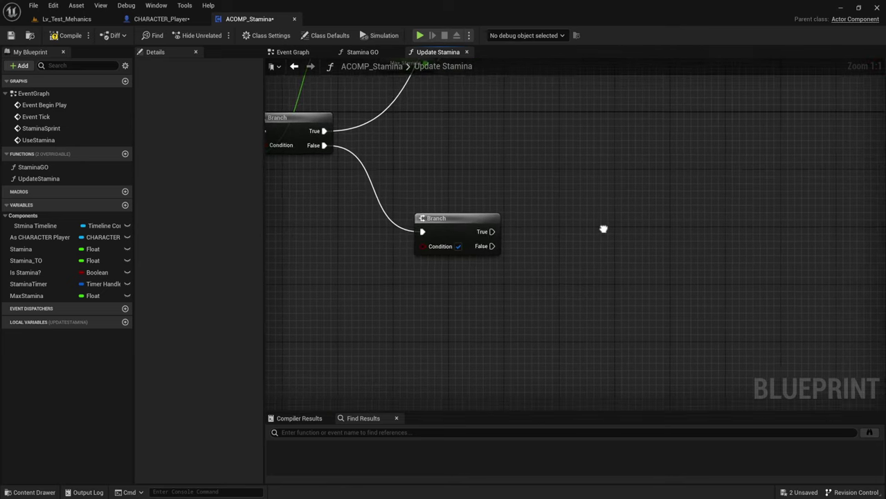
right_drag(433, 259, 559, 302)
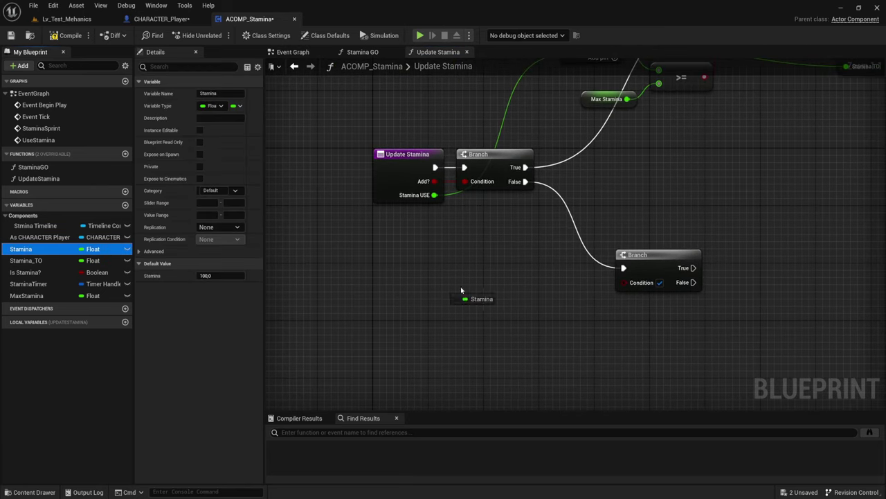
mouse_move(21, 249)
ctrl+mouse_down()
mouse_move(447, 259)
mouse_move(473, 270)
ctrl+mouse_up()
text(-)
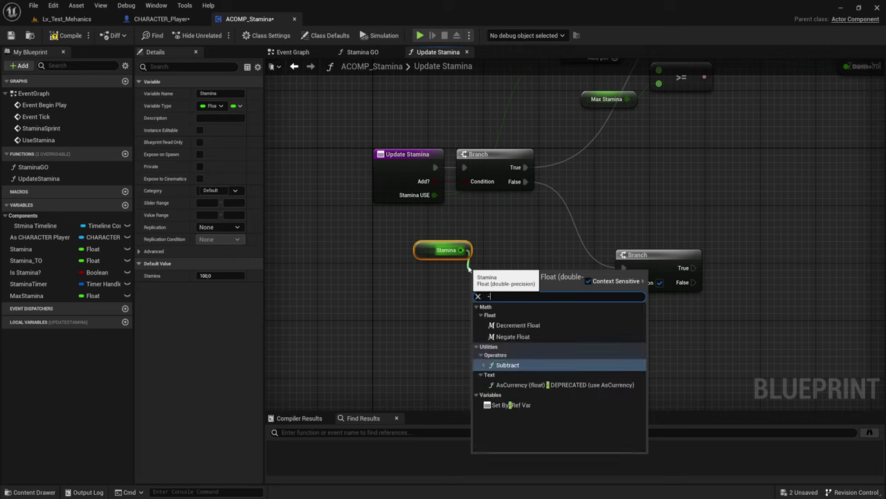
key(Return)
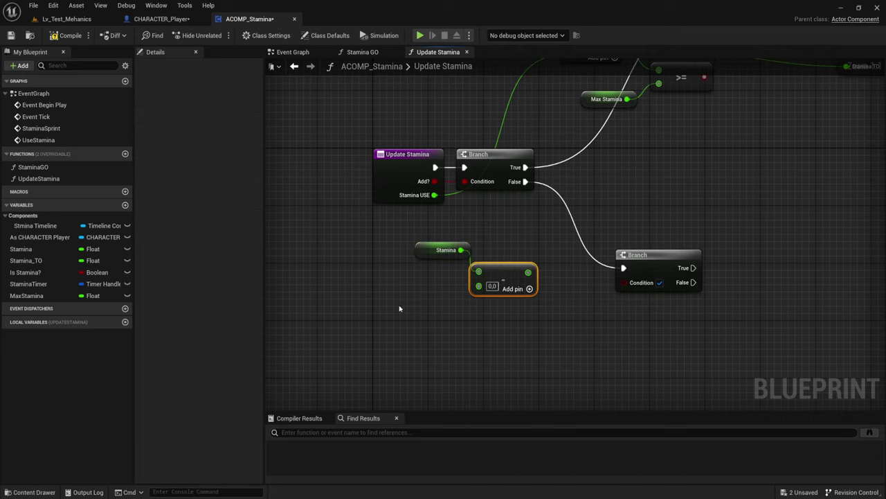
drag(434, 194, 478, 285)
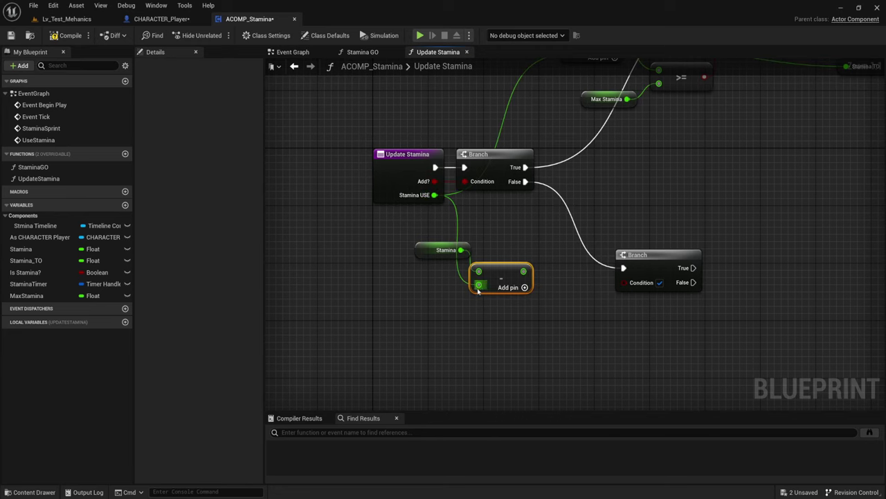
Step: Feed the subtraction into a <= 0.0 check driving the lower Branch's Condition
right_drag(574, 316, 499, 306)
mouse_move(332, 231)
mouse_down()
mouse_move(430, 262)
mouse_move(429, 283)
mouse_move(489, 315)
mouse_up()
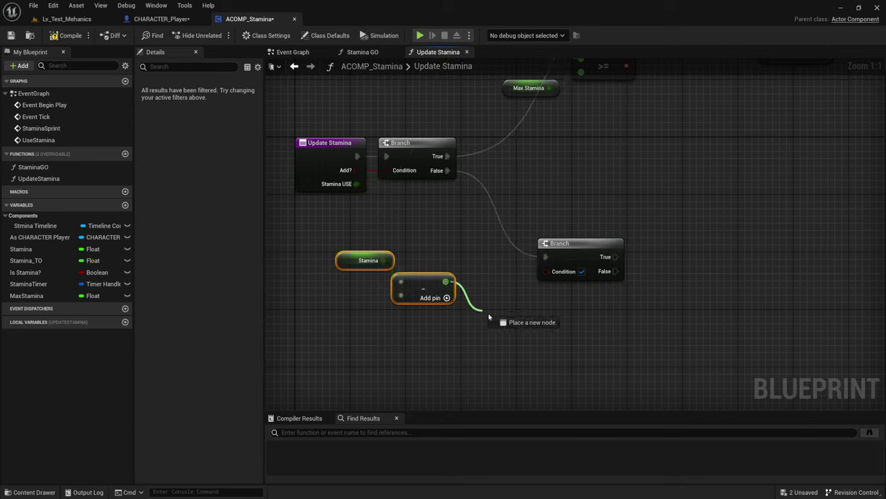
text(<)
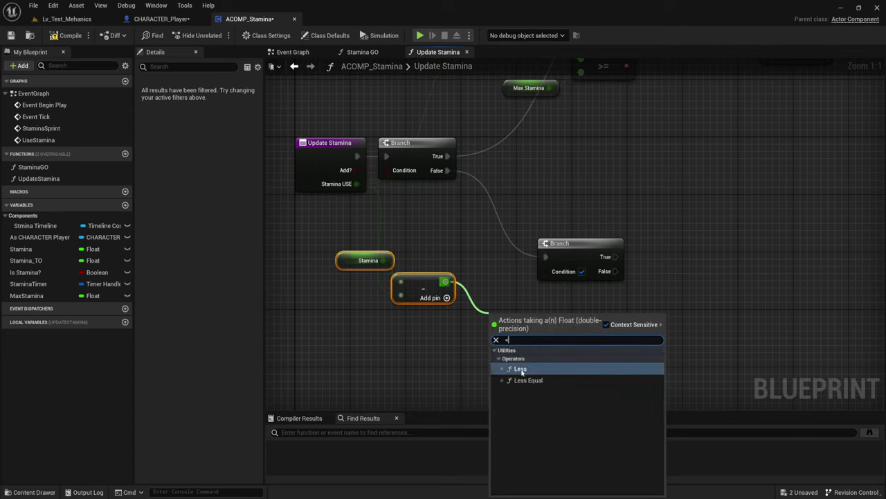
click(526, 380)
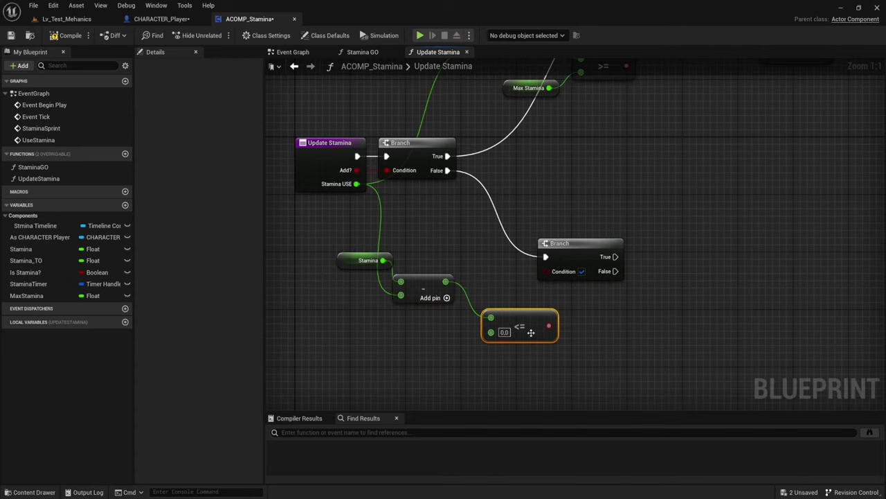
drag(547, 325, 547, 272)
mouse_move(690, 326)
right_down()
mouse_move(590, 336)
mouse_move(599, 326)
right_up()
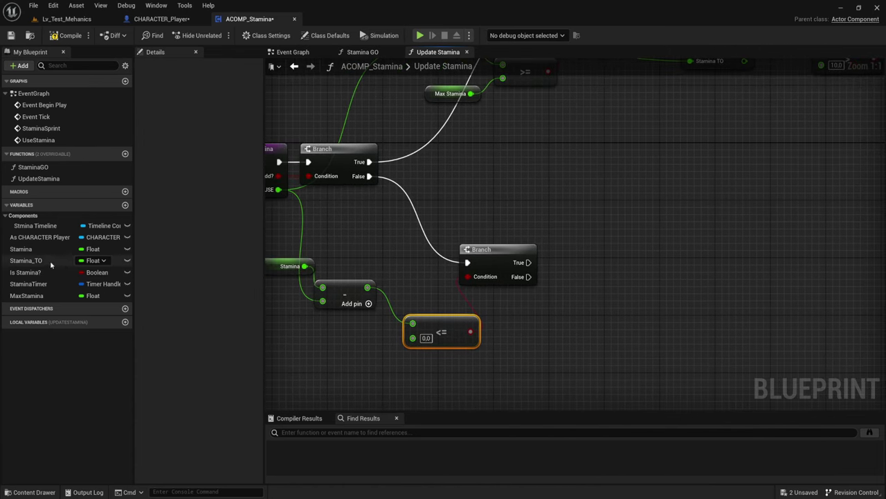
Step: Add Stamina_TO setters on True (0.0) and False (subtraction result) paths
alt+drag(27, 261, 568, 194)
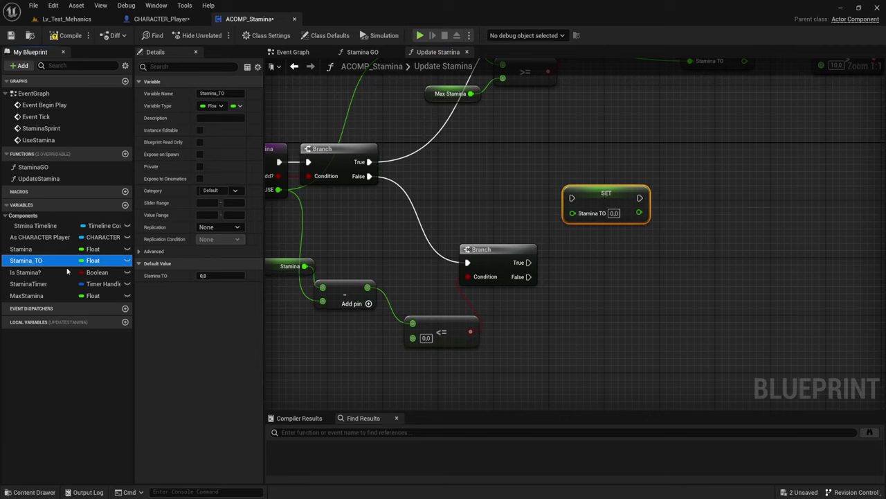
mouse_move(40, 265)
alt+mouse_down()
mouse_move(536, 245)
mouse_move(569, 305)
alt+mouse_up()
drag(528, 263, 572, 198)
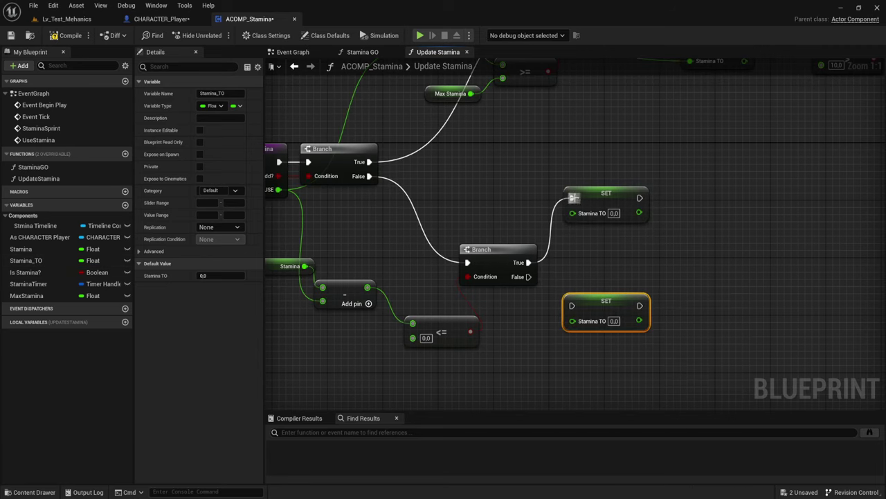
drag(527, 276, 573, 306)
right_drag(582, 222, 589, 174)
mouse_move(375, 240)
mouse_down()
mouse_move(562, 279)
mouse_move(580, 274)
mouse_up()
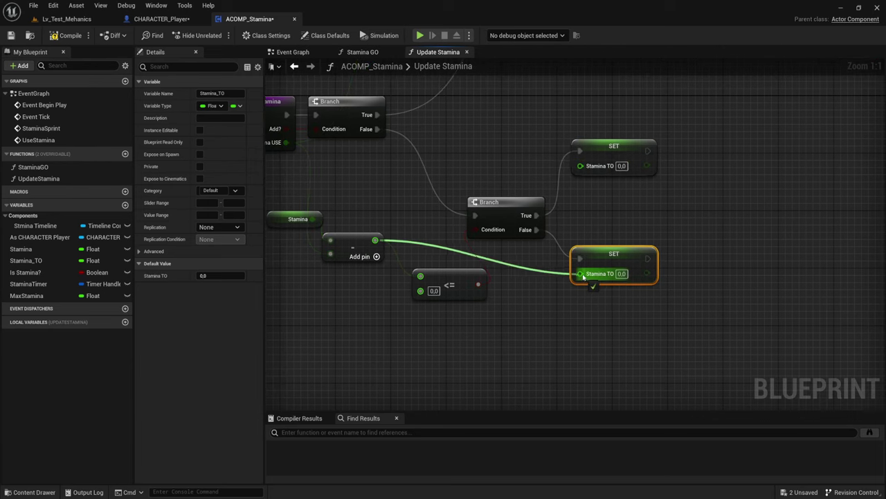
right_drag(607, 256, 504, 291)
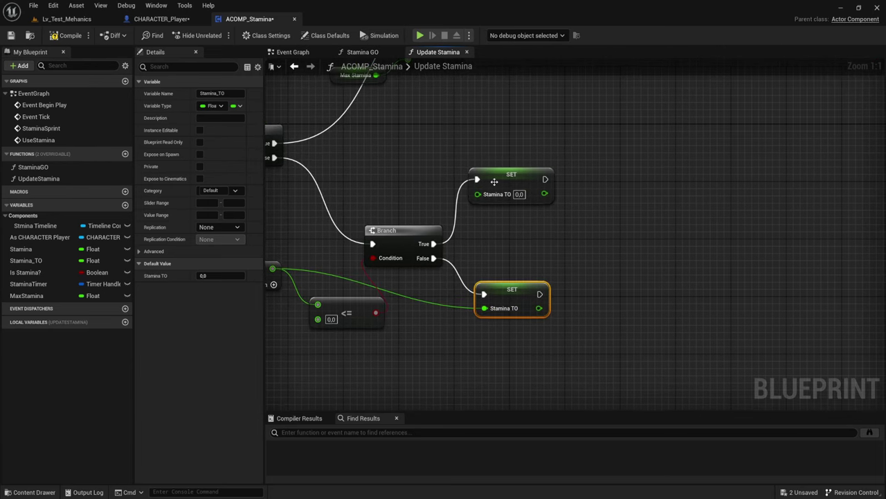
drag(493, 181, 487, 210)
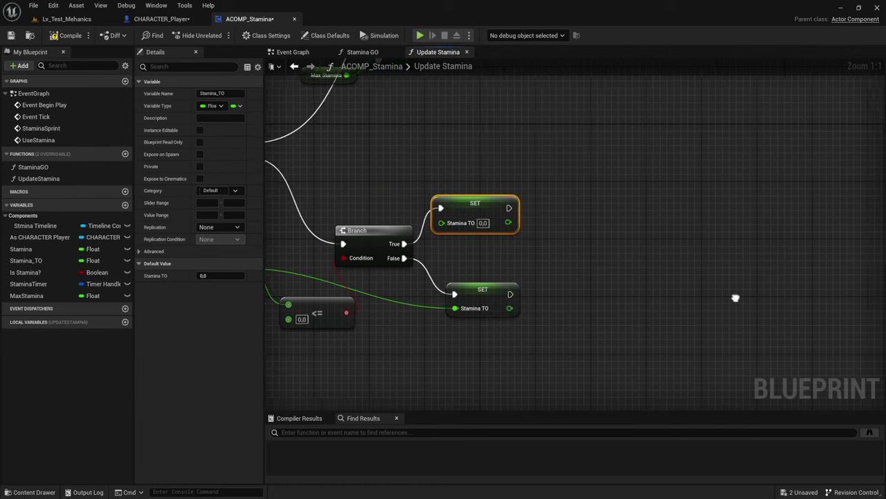
mouse_move(725, 285)
right_down()
mouse_move(577, 307)
mouse_move(589, 274)
right_up()
scroll(578, 330, down, 1)
scroll(549, 288, down, 1)
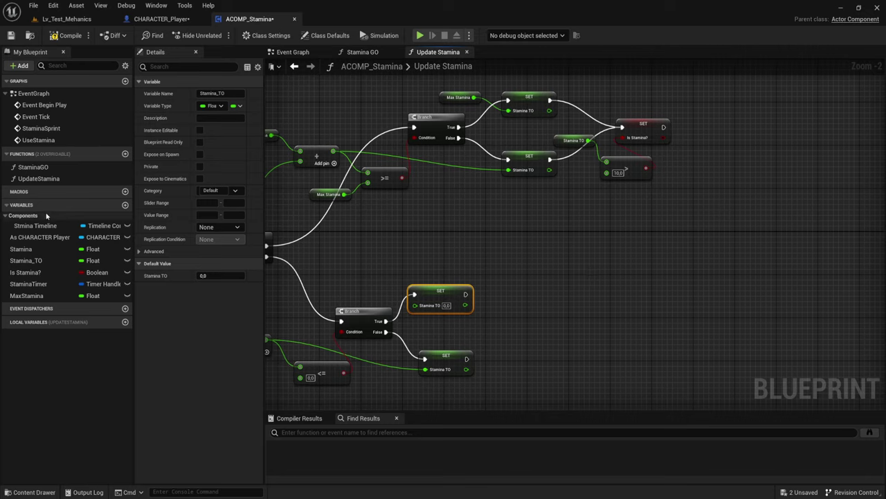
Step: Add a Play from Start call on the Stmina Timeline reference
mouse_move(45, 227)
ctrl+mouse_down()
mouse_move(623, 226)
mouse_move(711, 178)
ctrl+mouse_up()
text(play)
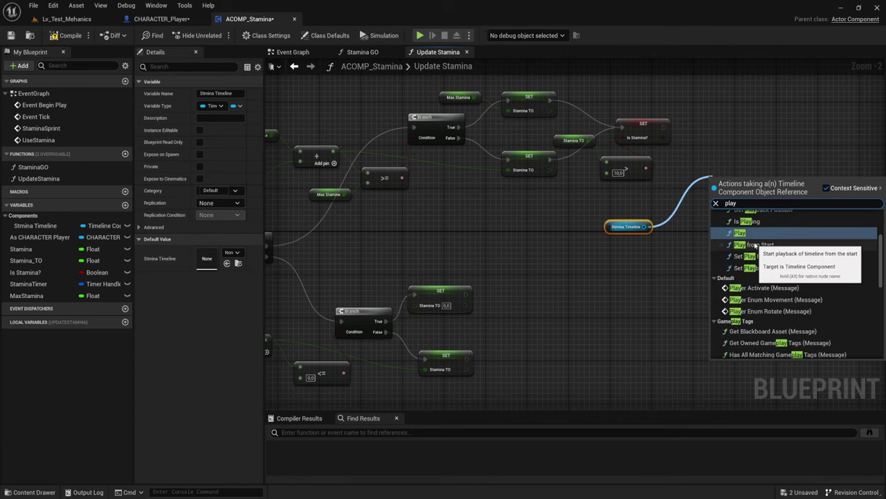
click(750, 245)
drag(710, 186, 731, 212)
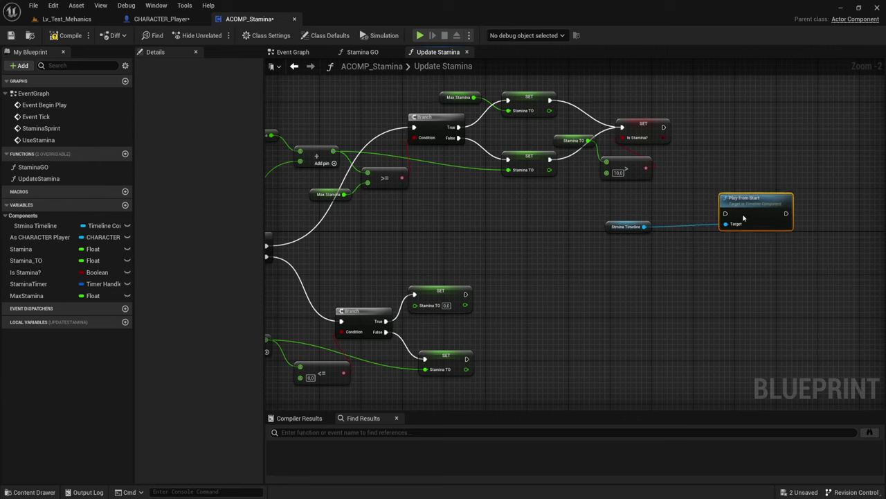
right_drag(650, 163, 681, 159)
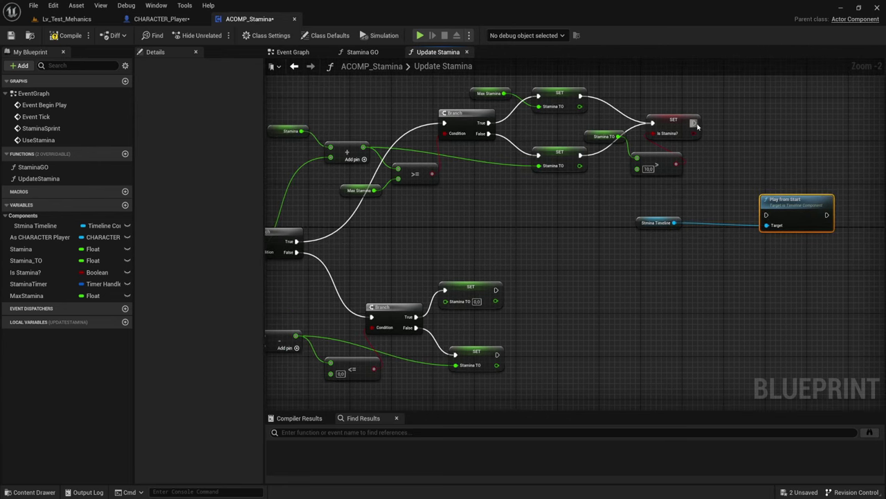
Step: Wire the Is Stamina?, zero and lower Stamina_TO setters into Play from Start
mouse_move(694, 123)
mouse_down()
mouse_move(767, 215)
mouse_move(694, 123)
mouse_up()
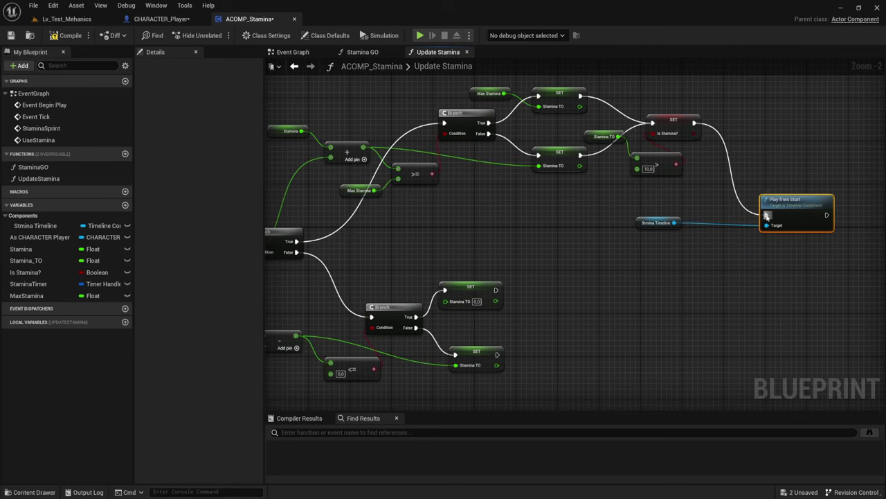
drag(767, 216, 496, 286)
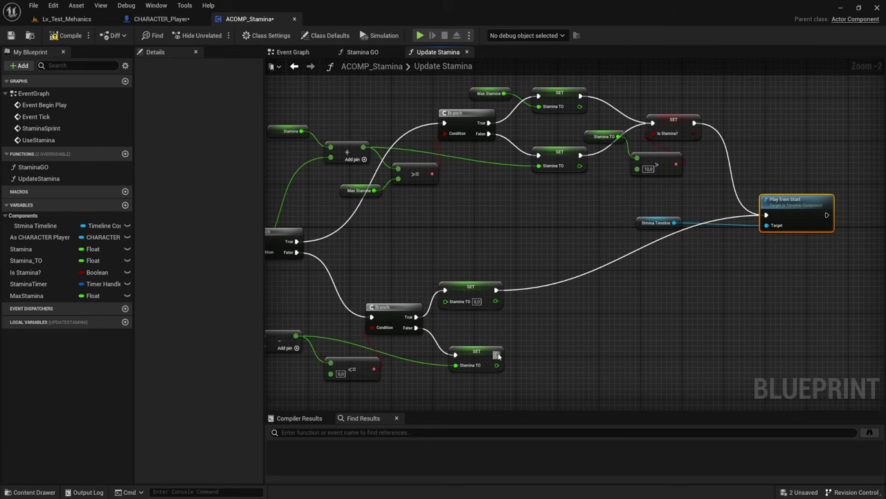
mouse_move(497, 356)
mouse_down()
mouse_move(766, 216)
mouse_move(789, 232)
mouse_up()
click(656, 223)
mouse_move(480, 288)
right_down()
mouse_move(565, 273)
mouse_move(546, 278)
right_up()
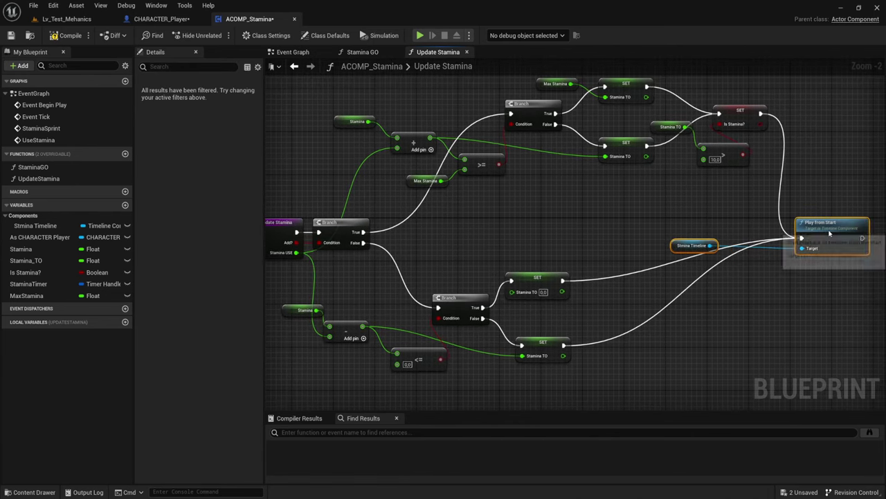
drag(865, 236, 818, 237)
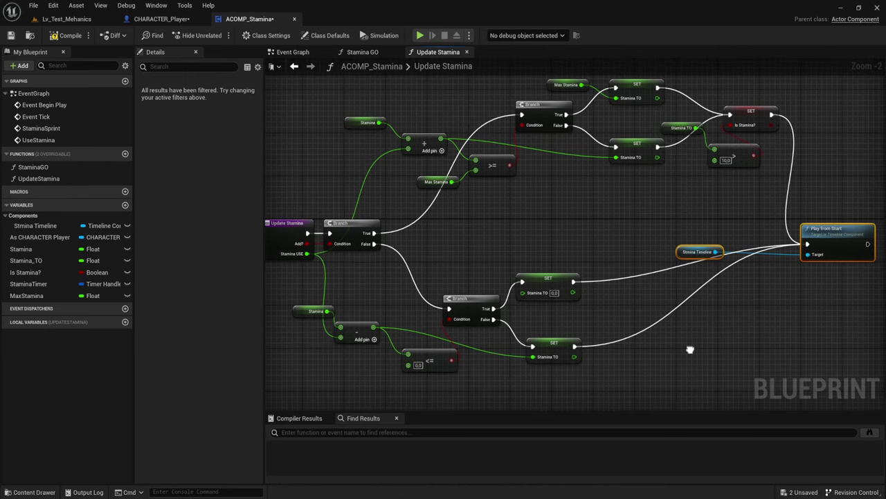
right_drag(680, 348, 696, 350)
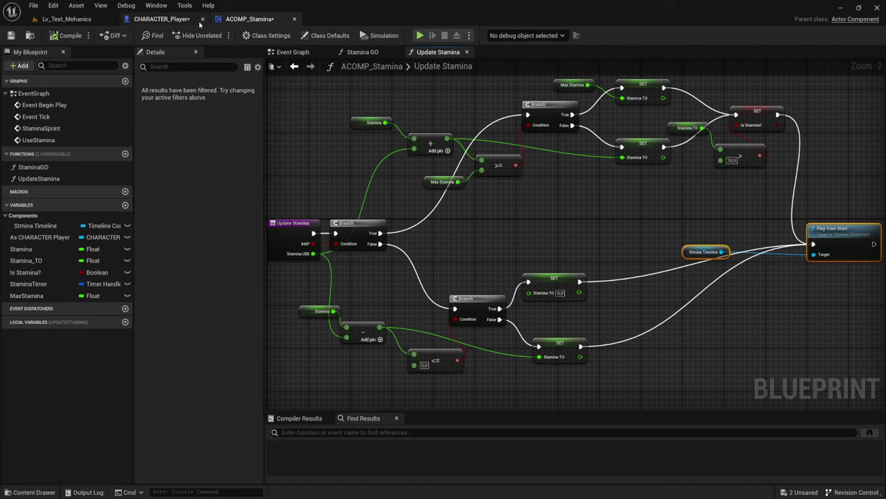
Step: Place an Update Stamina call in the Event Graph so it runs before the walk speed 900 SET
click(284, 52)
right_drag(647, 240, 522, 192)
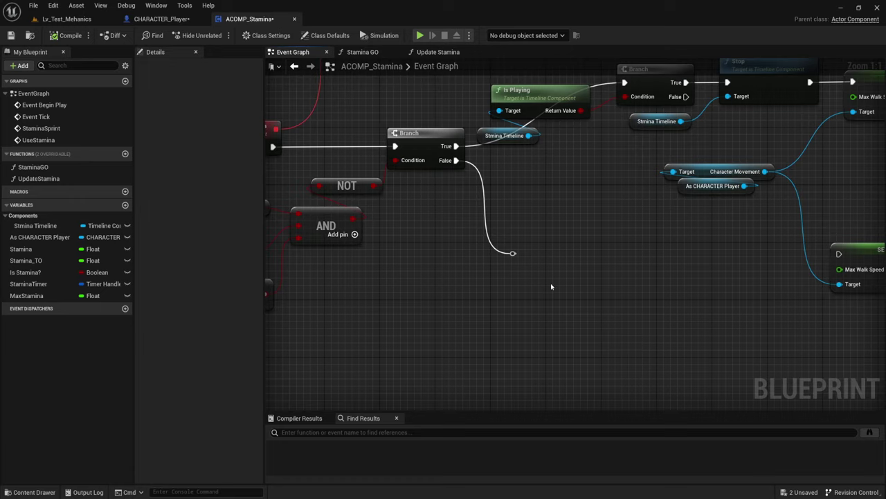
drag(39, 179, 534, 254)
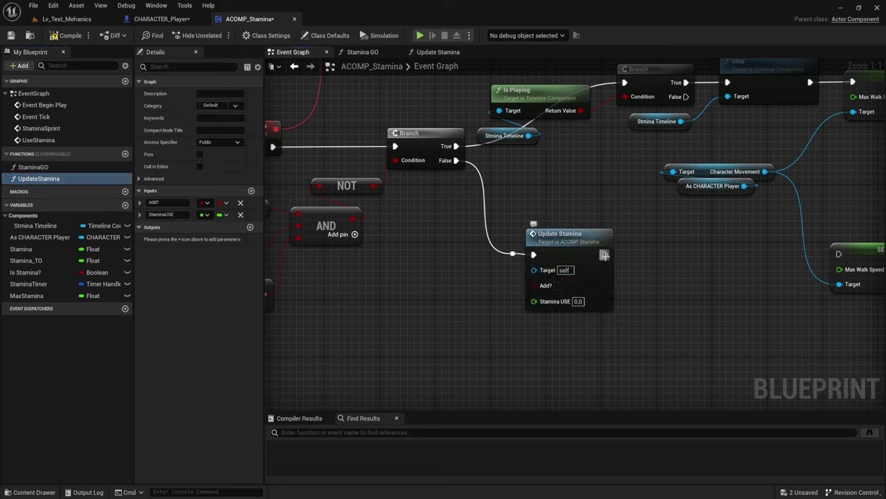
drag(603, 255, 838, 254)
drag(578, 252, 606, 252)
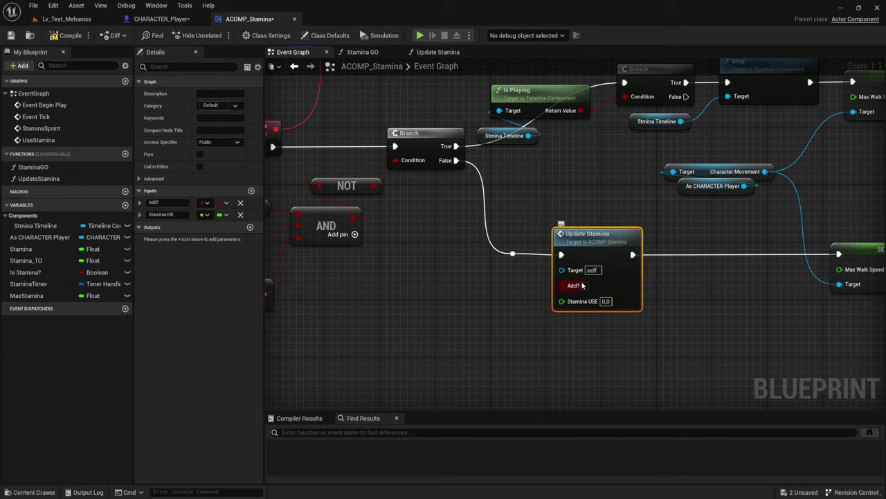
Step: Comment the Update Stamina node and set its Stamina USE to 5.0
click(605, 301)
drag(570, 184, 616, 360)
text(c)
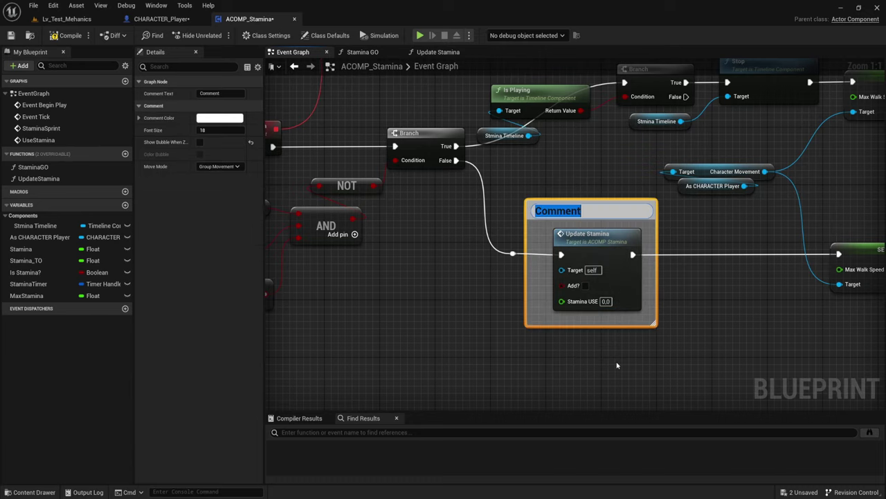
text(h)
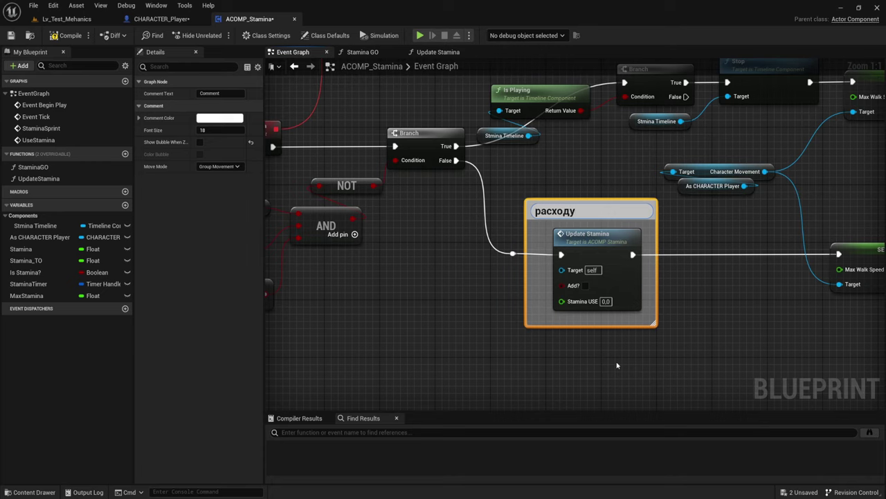
key(Return)
right_drag(700, 289, 579, 251)
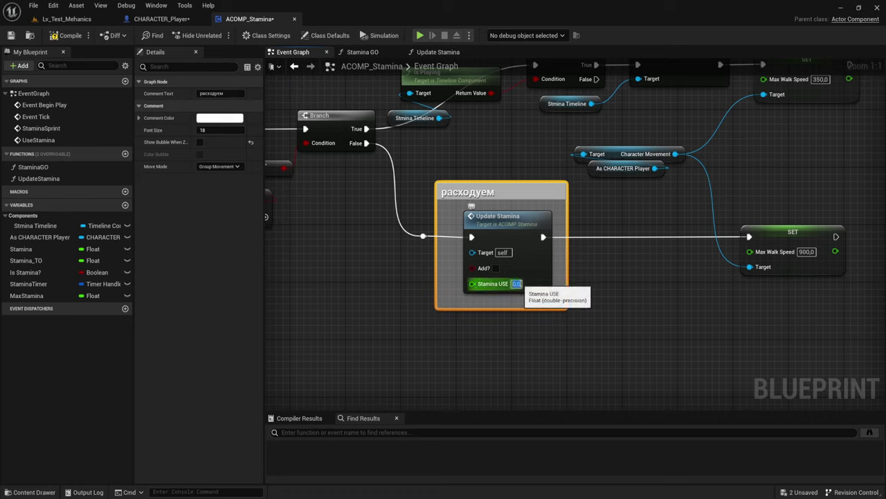
click(517, 284)
click(637, 263)
right_drag(637, 262, 445, 222)
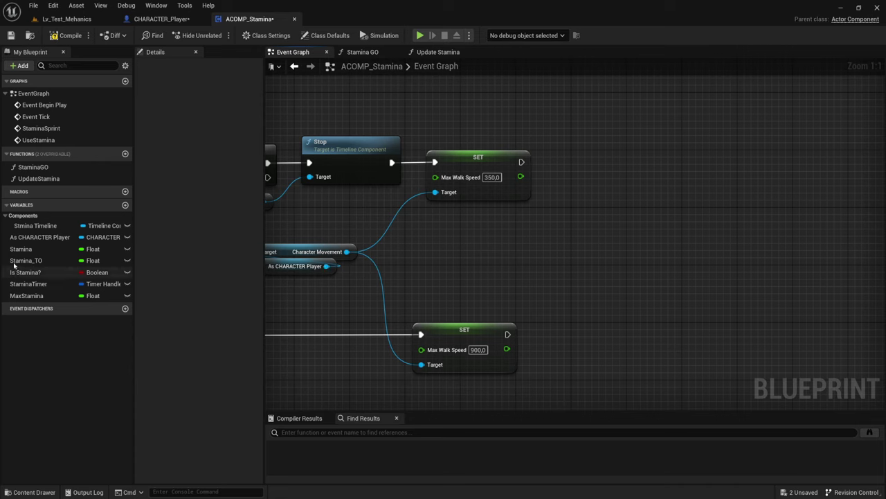
Step: Add a second Update Stamina after the 350 speed SET, with Add? ticked and Stamina USE 0.1
mouse_move(35, 179)
mouse_down()
mouse_move(553, 140)
mouse_move(559, 163)
mouse_up()
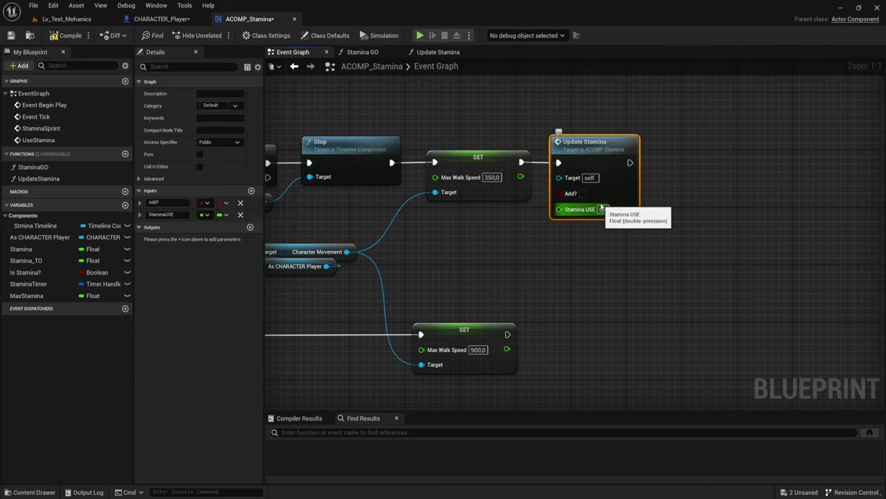
click(582, 194)
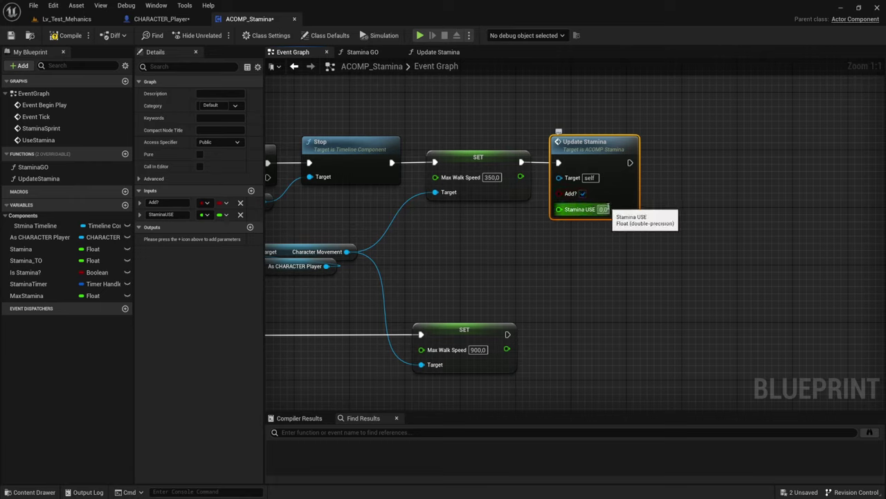
click(603, 209)
text(0,1)
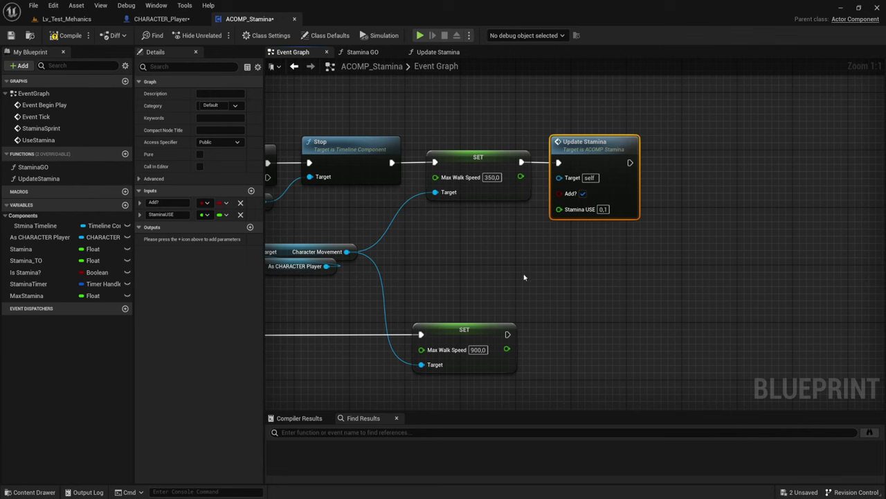
right_drag(500, 263, 564, 273)
Step: Check the Stop, SET and Update Stamina chain, then pan over to the unused Event Tick node
drag(443, 122, 547, 232)
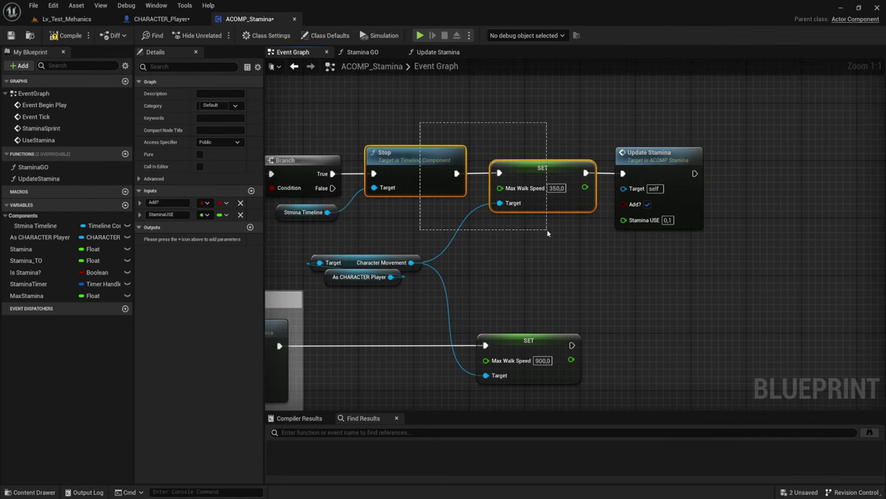
right_drag(537, 245, 587, 244)
click(599, 175)
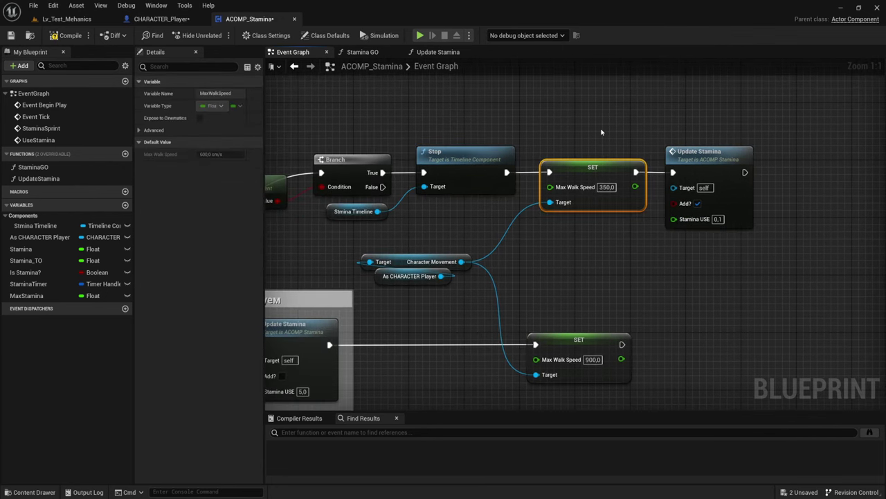
click(688, 219)
right_drag(644, 270, 680, 272)
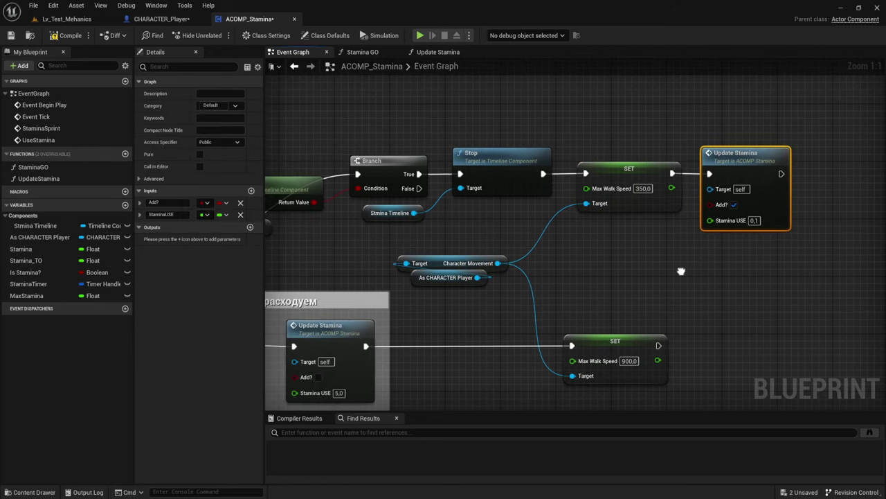
scroll(569, 260, down, 2)
right_drag(569, 260, 637, 258)
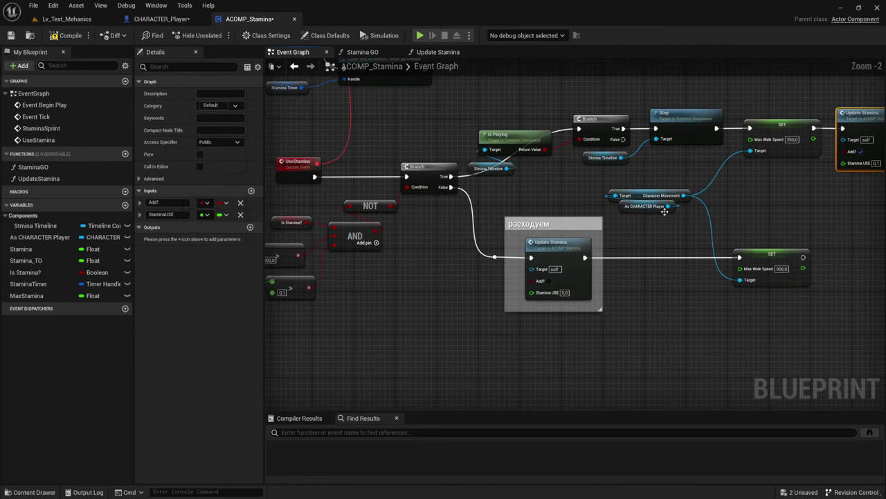
right_drag(459, 271, 527, 257)
scroll(527, 259, down, 4)
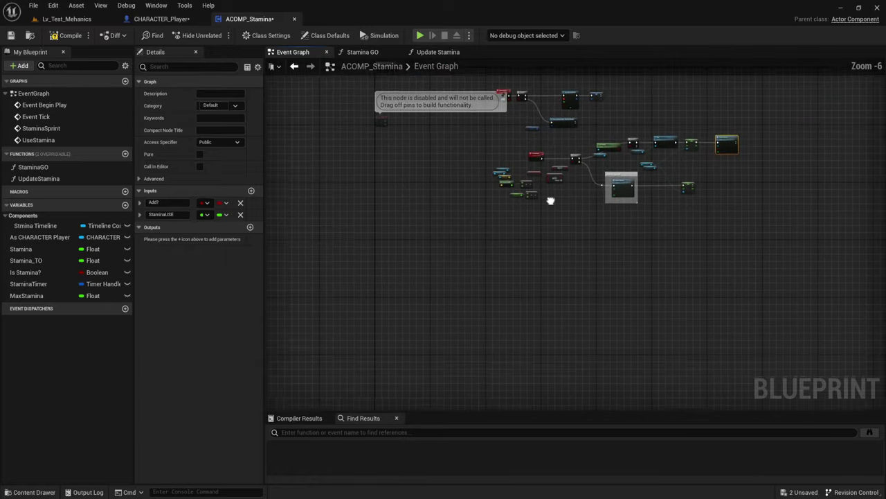
scroll(549, 198, up, 2)
right_drag(360, 192, 464, 196)
scroll(464, 197, up, 4)
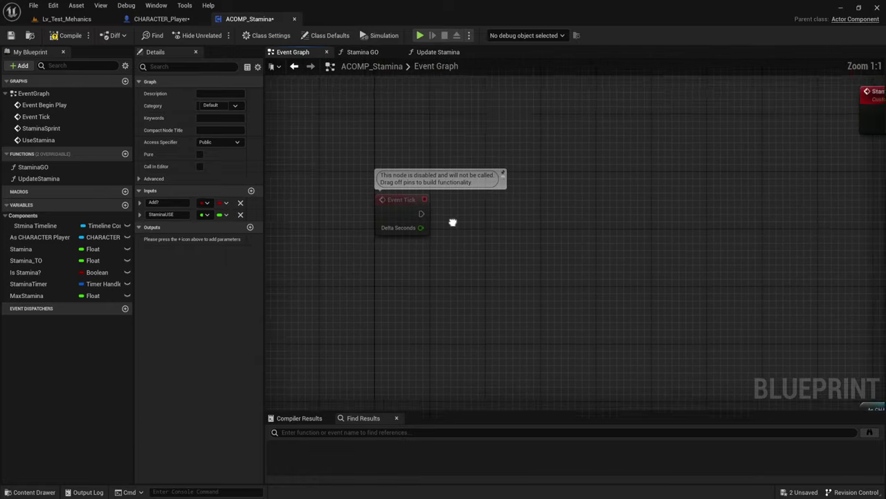
Step: Add a Print String node driven by Event Tick
drag(429, 226, 532, 228)
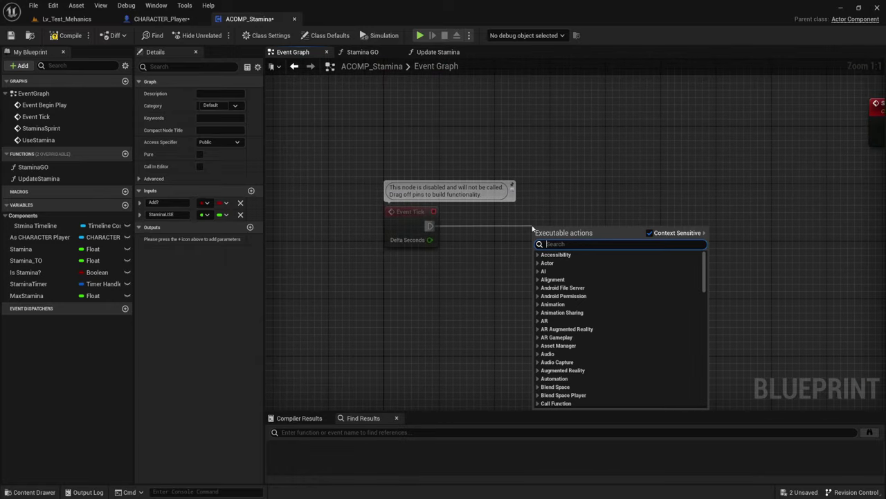
text(a)
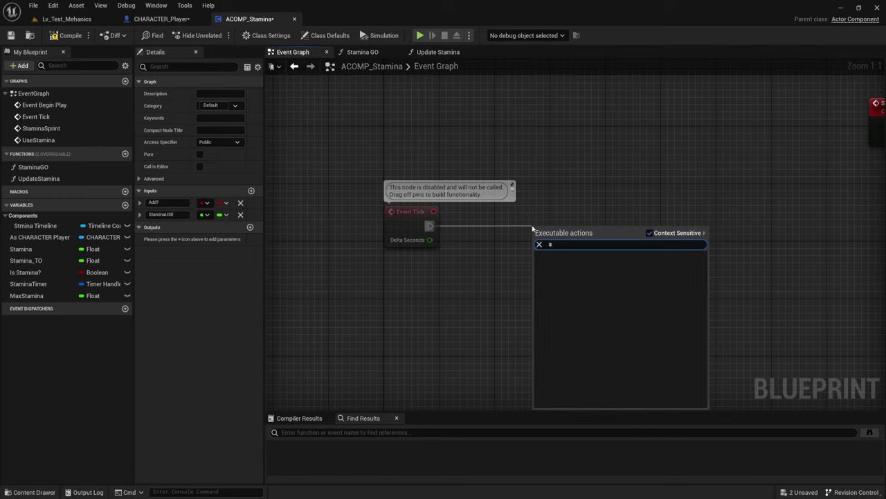
key(BackSpace)
key(BackSpace)
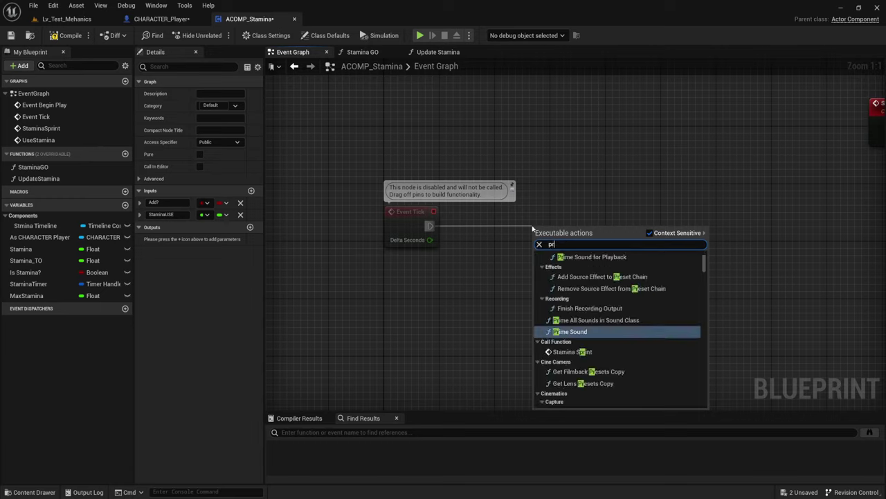
text(print)
key(Return)
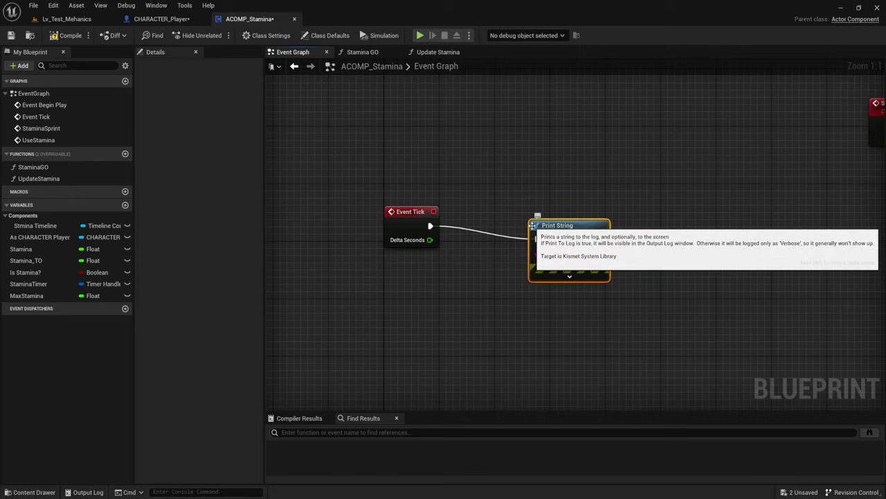
Step: Feed Print String's text from an Append with A set to 'Used' and B from Delta Seconds
mouse_move(429, 239)
mouse_down()
mouse_move(472, 258)
mouse_move(557, 225)
mouse_up()
mouse_move(557, 226)
mouse_down()
mouse_move(613, 204)
mouse_move(534, 268)
mouse_up()
text(append)
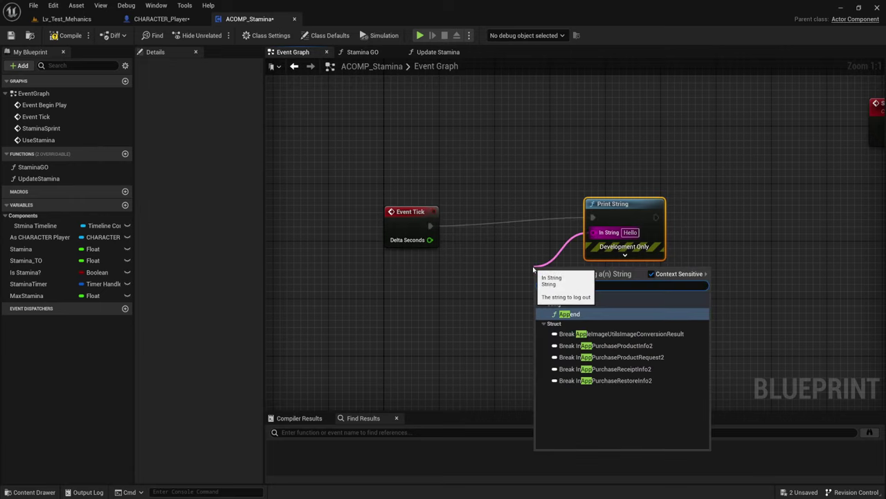
click(567, 313)
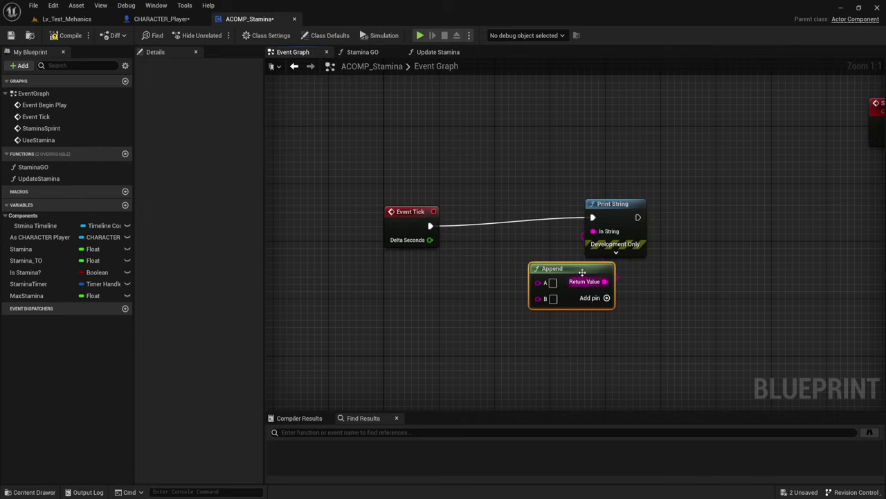
drag(539, 298, 429, 241)
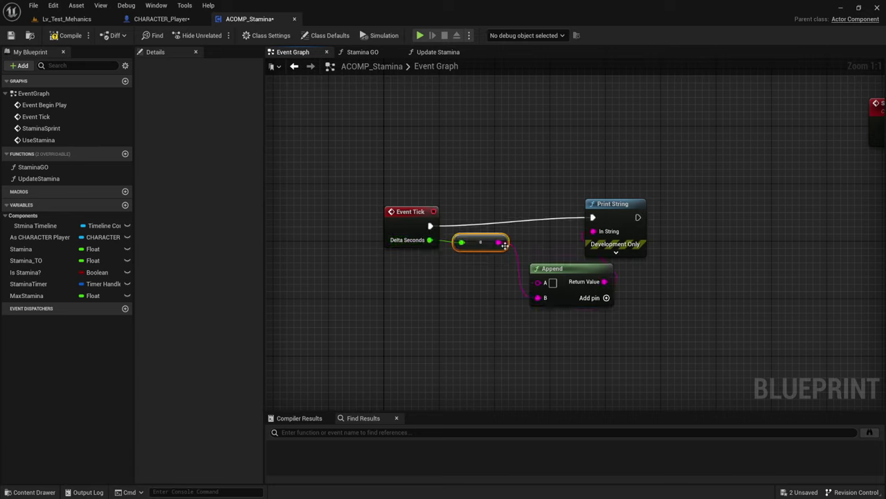
drag(489, 243, 482, 321)
drag(546, 285, 490, 271)
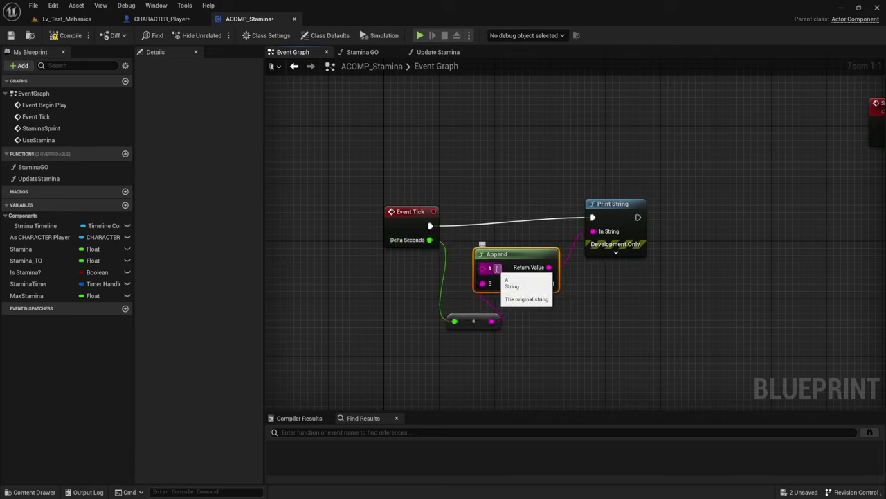
click(496, 268)
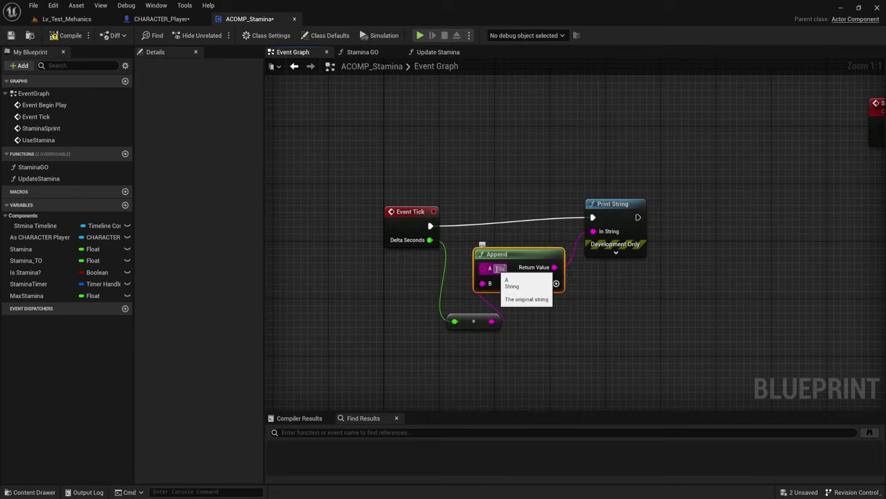
key(BackSpace)
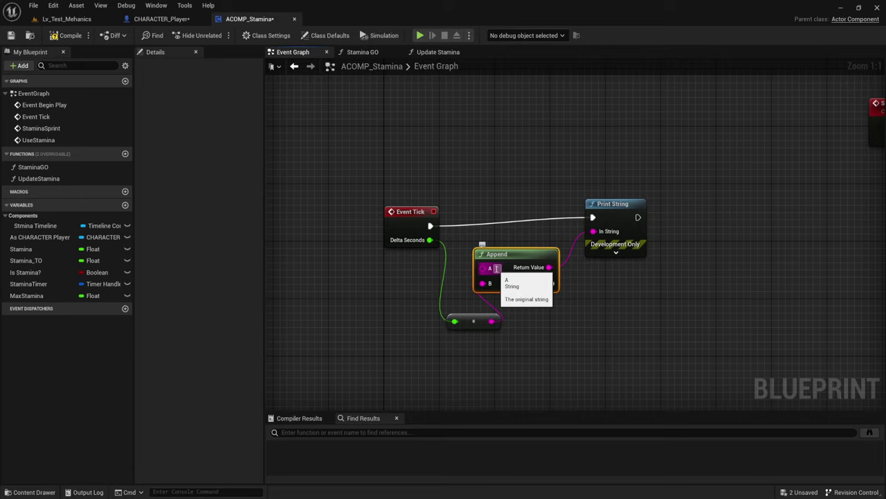
text(Used)
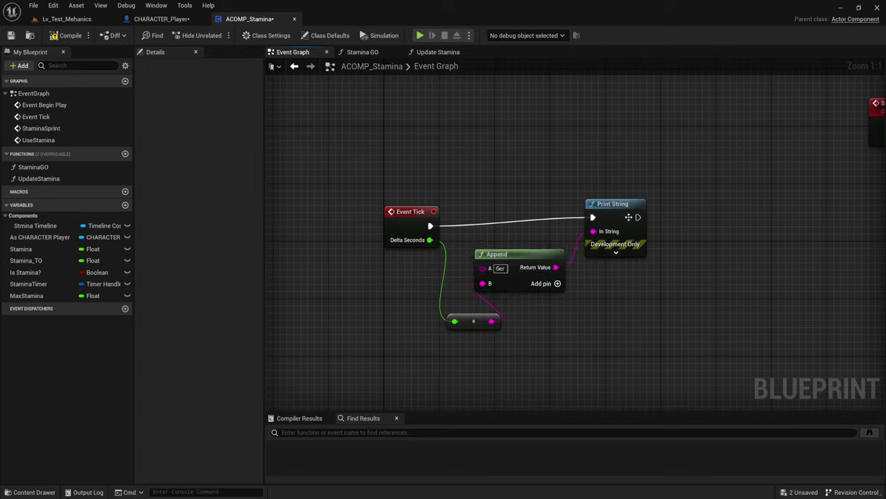
Step: Give Print String a 0.0 duration and red text colour, then compile and save
mouse_move(628, 218)
mouse_down()
mouse_move(626, 232)
mouse_move(628, 225)
mouse_up()
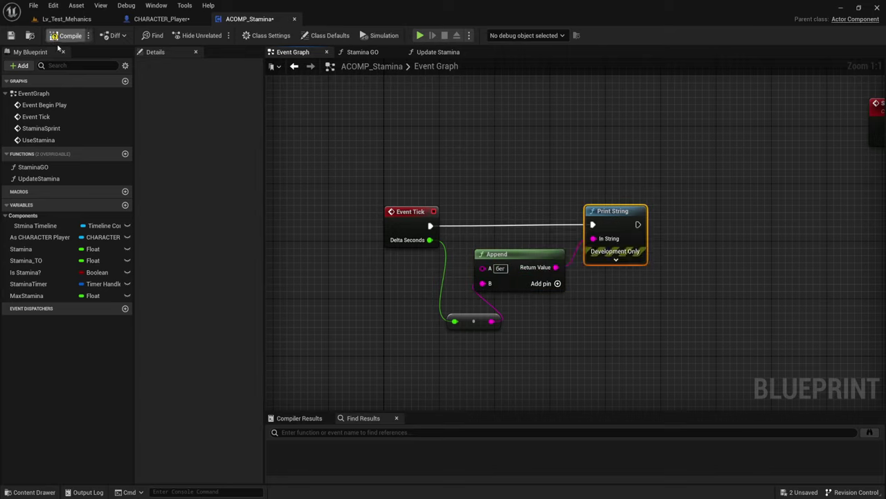
click(615, 259)
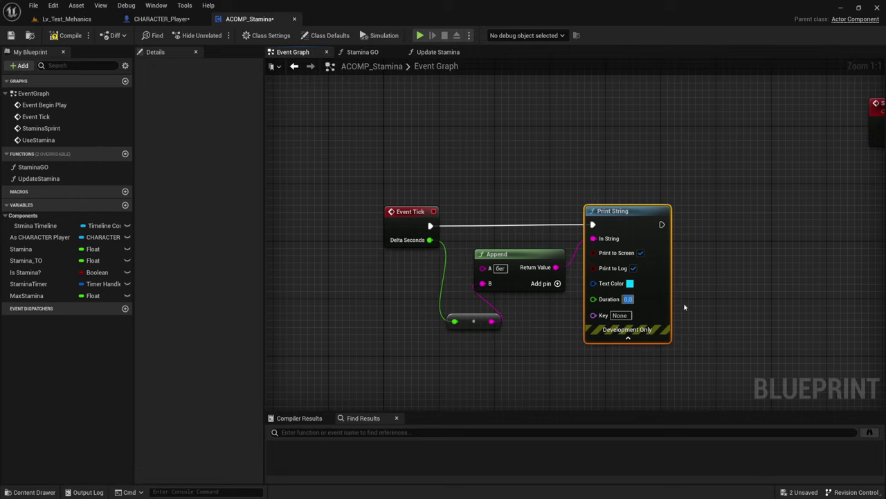
click(684, 307)
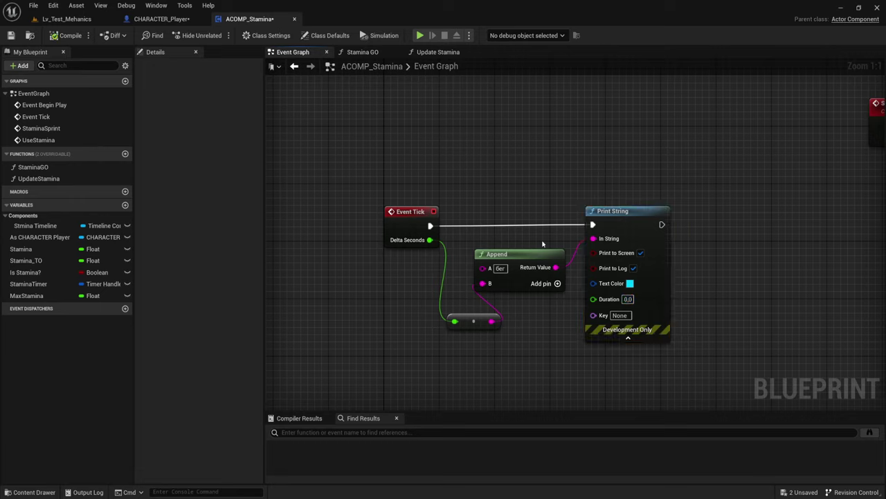
click(630, 284)
click(725, 335)
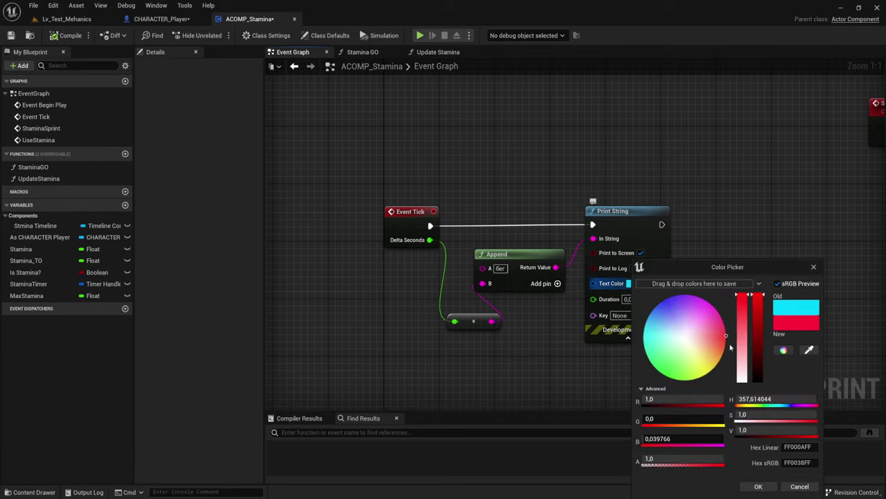
click(758, 486)
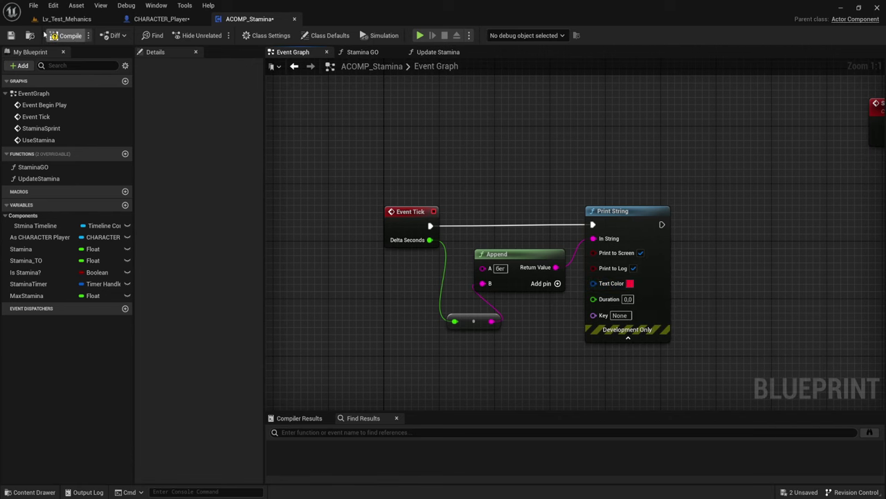
click(10, 35)
Step: Look over the ACOMP Stamina reference in CHARACTER_Player and the StaminaSprint event in ACOMP_Stamina
click(162, 18)
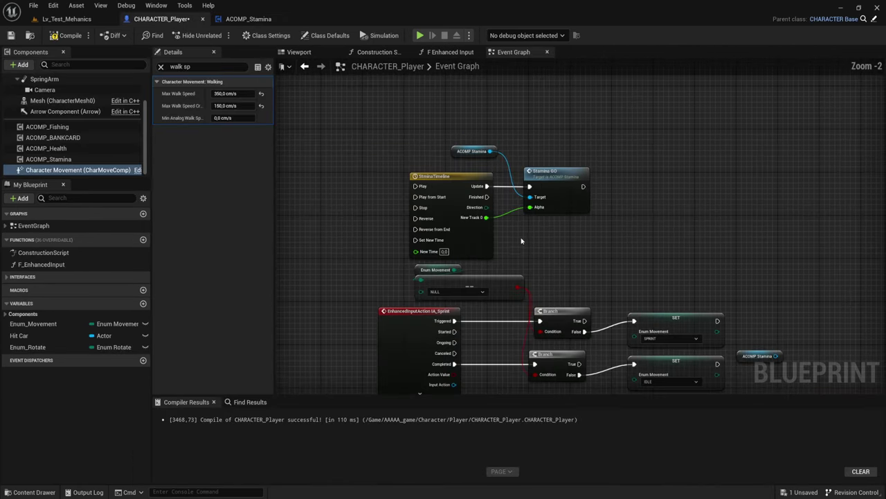
right_drag(522, 241, 475, 174)
scroll(592, 286, up, 3)
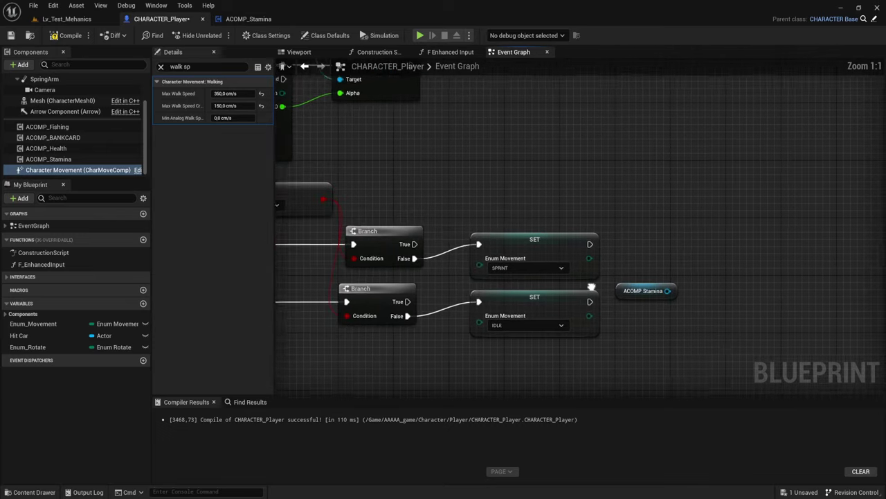
right_drag(591, 286, 489, 271)
drag(565, 275, 603, 251)
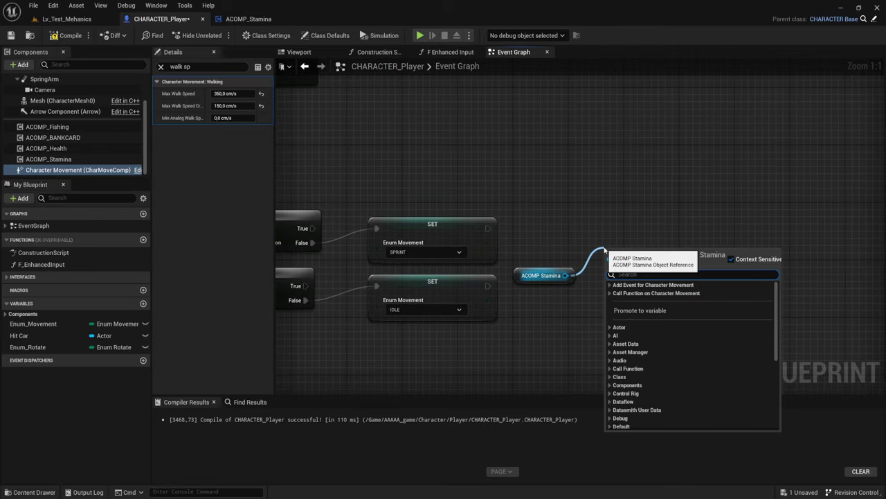
click(248, 19)
scroll(477, 152, down, 2)
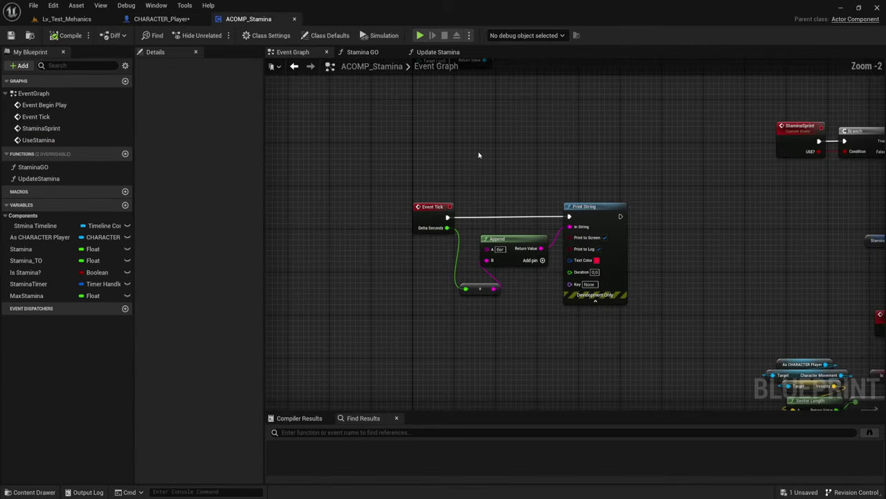
mouse_move(477, 152)
right_down()
mouse_move(694, 257)
mouse_move(409, 210)
right_up()
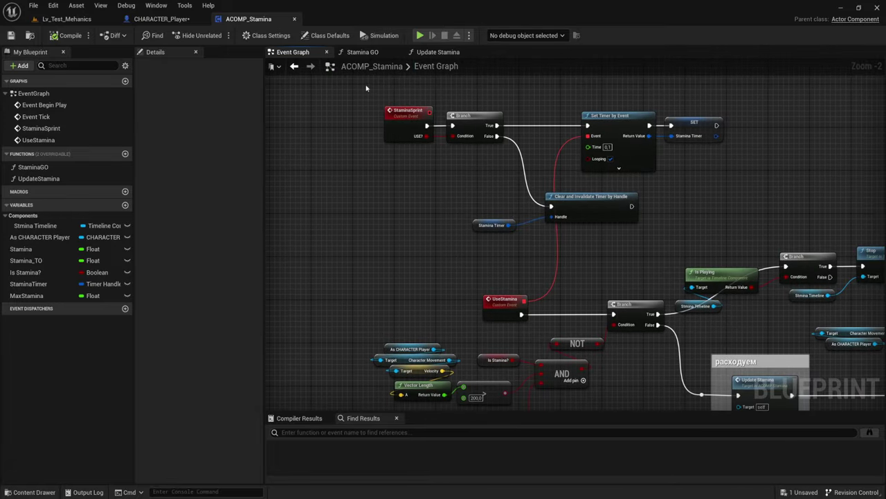
drag(366, 88, 424, 173)
click(165, 21)
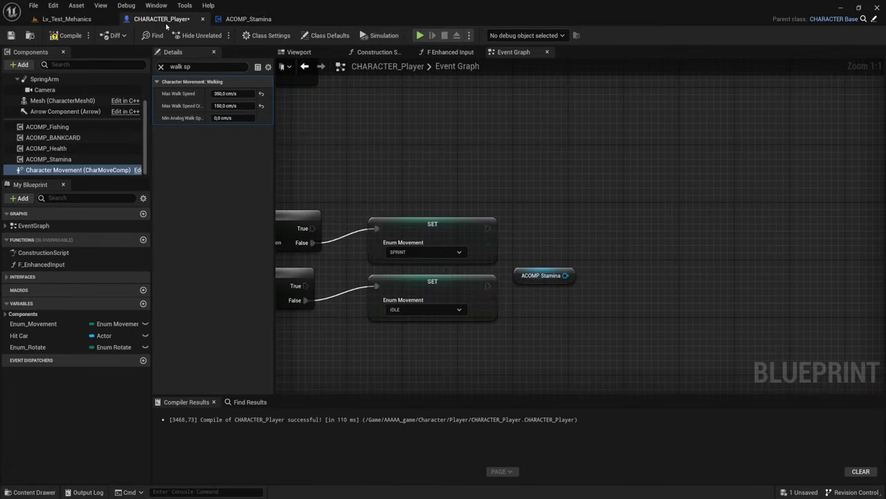
Step: Add a Stamina Sprint call on ACOMP Stamina after the sprint SET node
drag(566, 275, 590, 215)
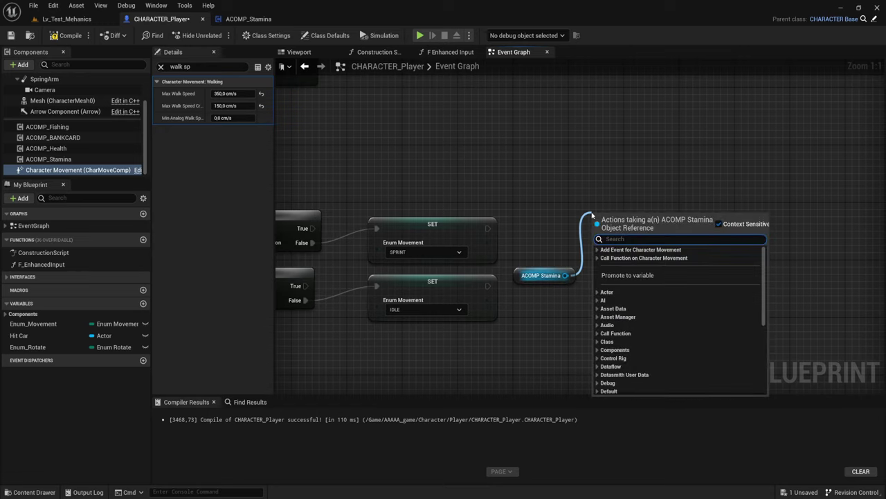
text(bl)
key(BackSpace)
key(BackSpace)
text(stamina)
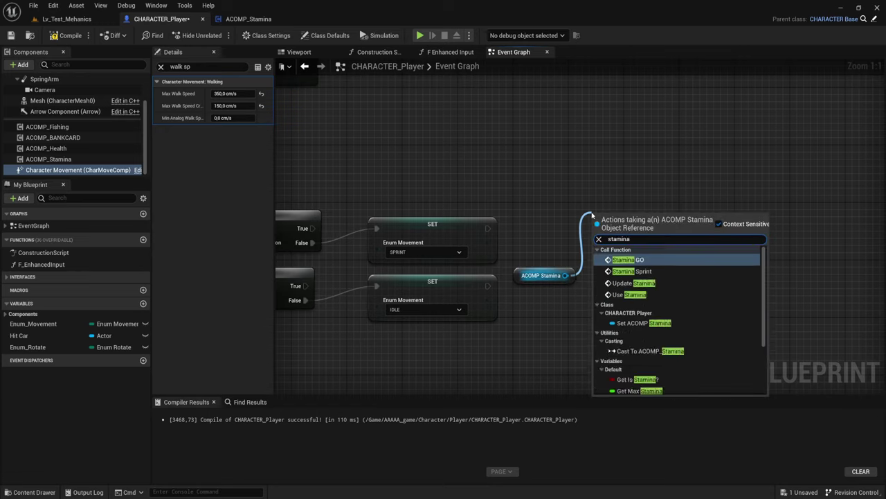
click(600, 271)
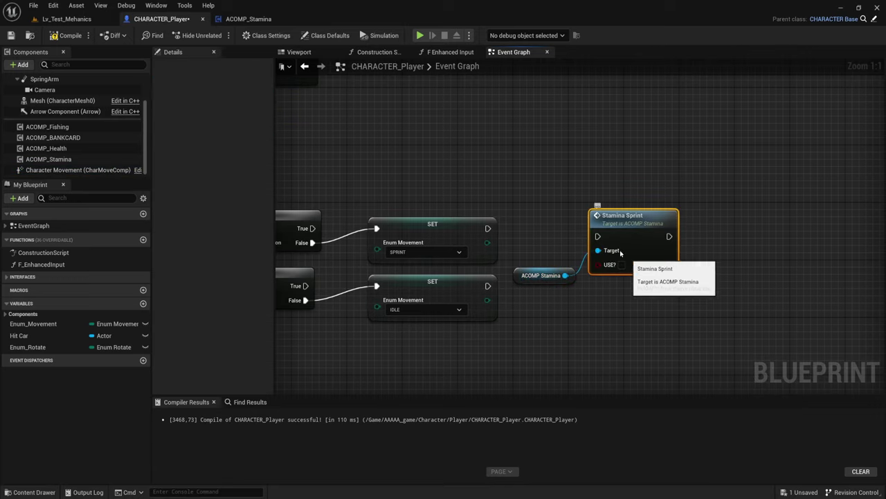
drag(598, 237, 489, 228)
Step: Copy-paste the Stamina Sprint call and wire the duplicate after the idle SET node
key(q)
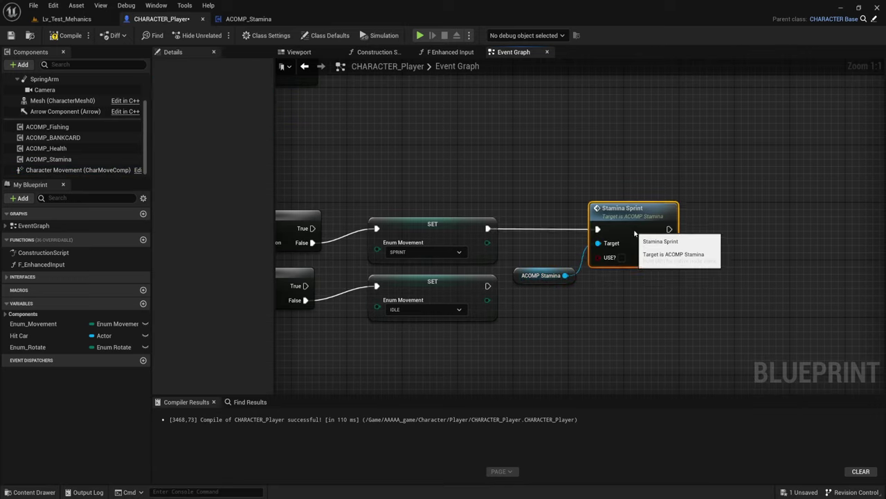
key(ctrl+c)
key(ctrl+v)
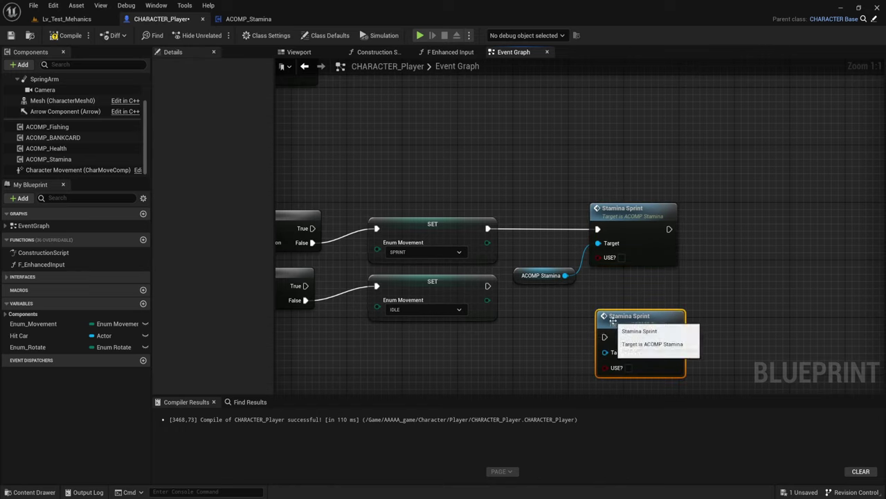
drag(604, 337, 488, 285)
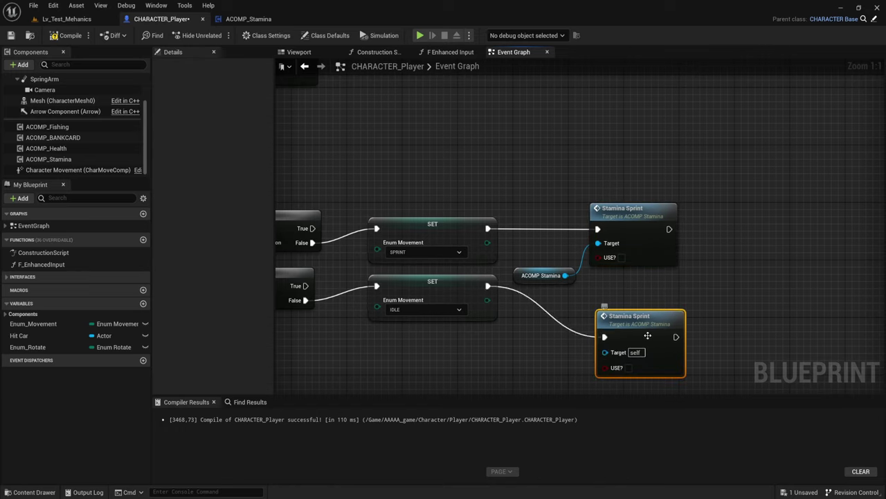
drag(648, 335, 643, 308)
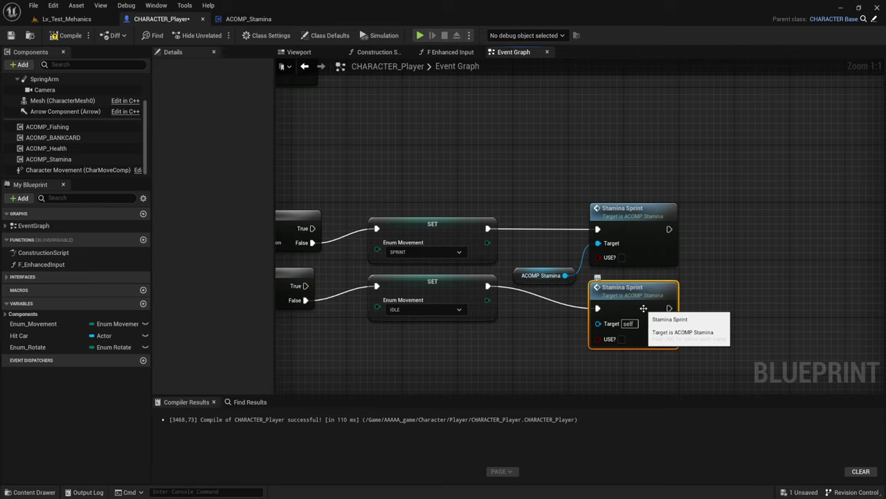
Step: Tick USE? on the sprint call, target ACOMP Stamina with the second call, then compile and save
click(622, 257)
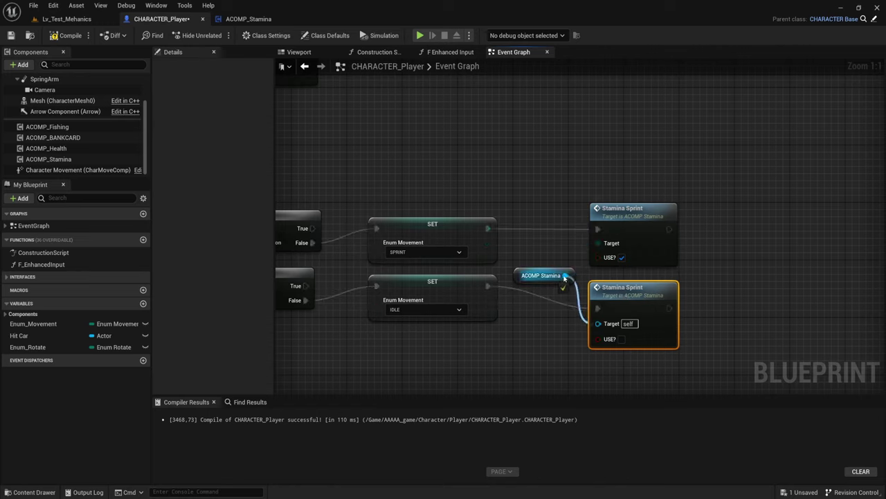
mouse_move(598, 326)
mouse_down()
mouse_move(565, 276)
mouse_move(609, 350)
mouse_up()
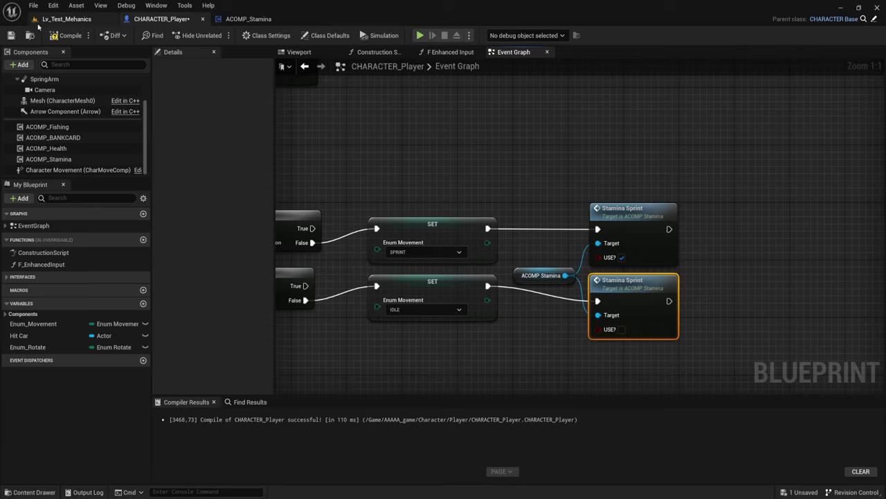
click(66, 36)
click(11, 35)
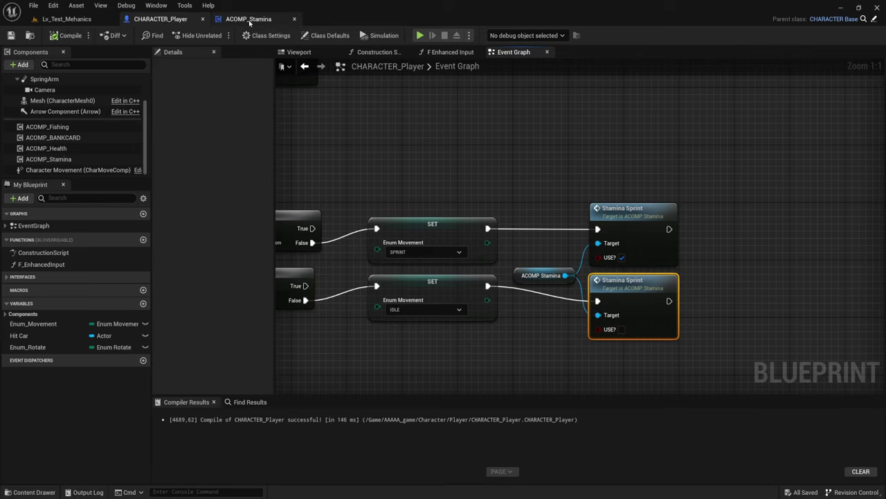
Step: In ACOMP_Stamina, run Update Stamina from the UseStamina branch's False output
click(272, 20)
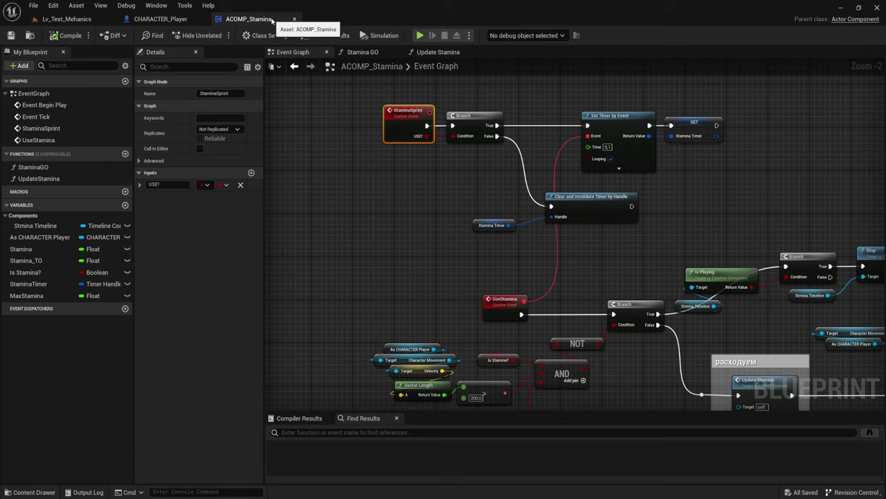
mouse_move(624, 360)
right_down()
mouse_move(554, 243)
mouse_move(535, 248)
right_up()
scroll(555, 244, down, 1)
drag(547, 200, 573, 262)
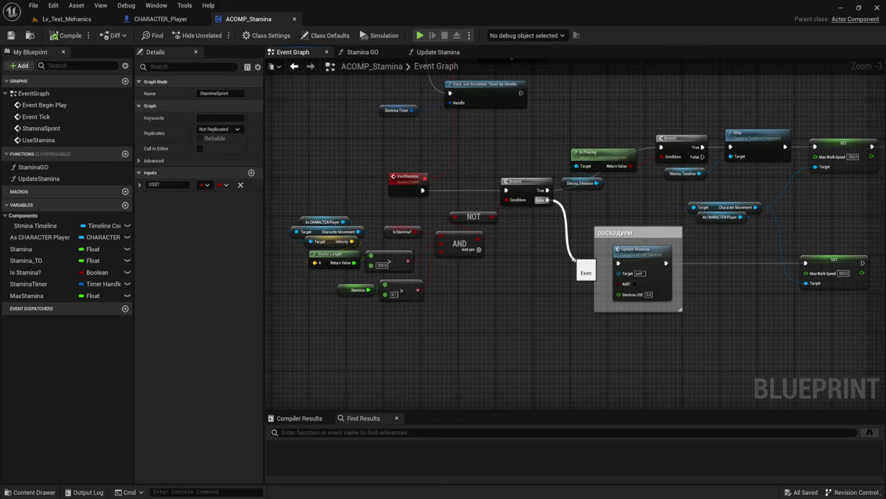
drag(573, 262, 618, 263)
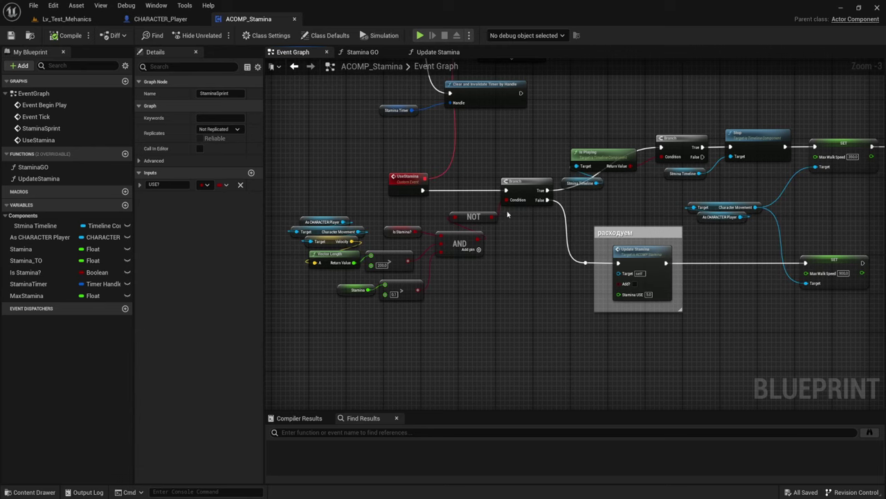
mouse_move(554, 184)
right_down()
mouse_move(477, 297)
mouse_move(497, 254)
right_up()
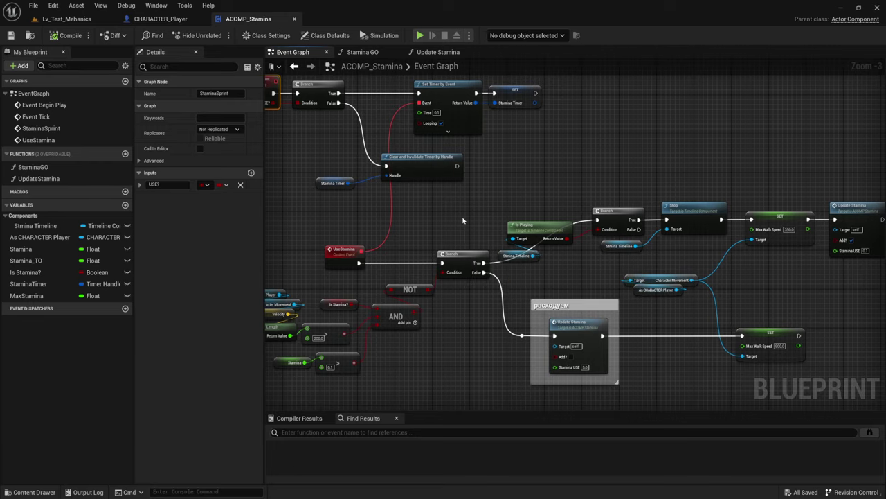
Step: Chain Clear and Invalidate Timer by Handle into the Is Playing Branch and save the blueprint
drag(432, 180, 437, 185)
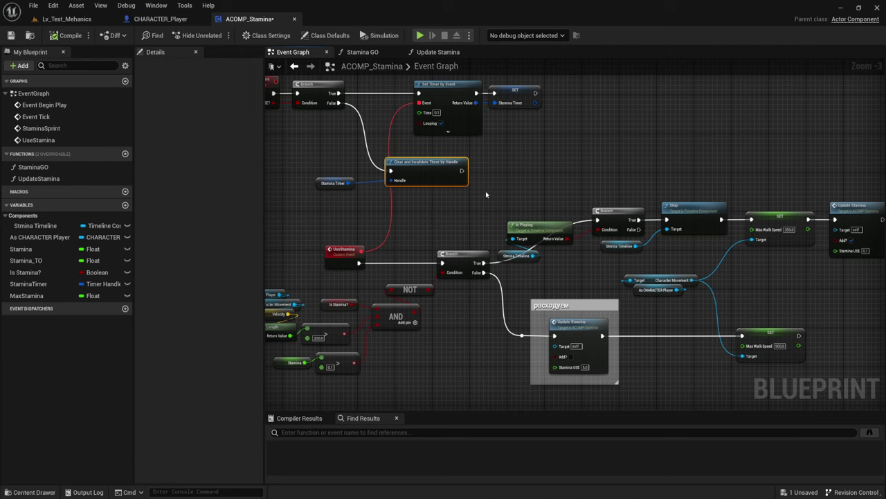
right_drag(403, 237, 410, 238)
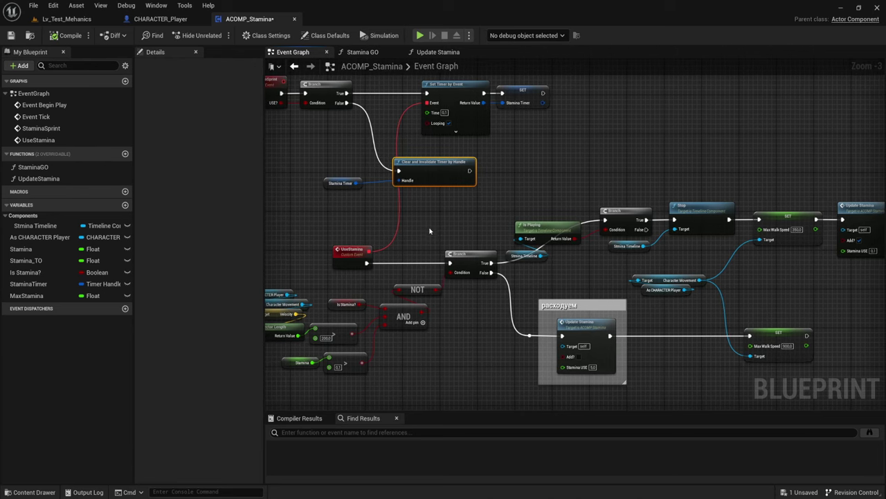
drag(438, 228, 485, 287)
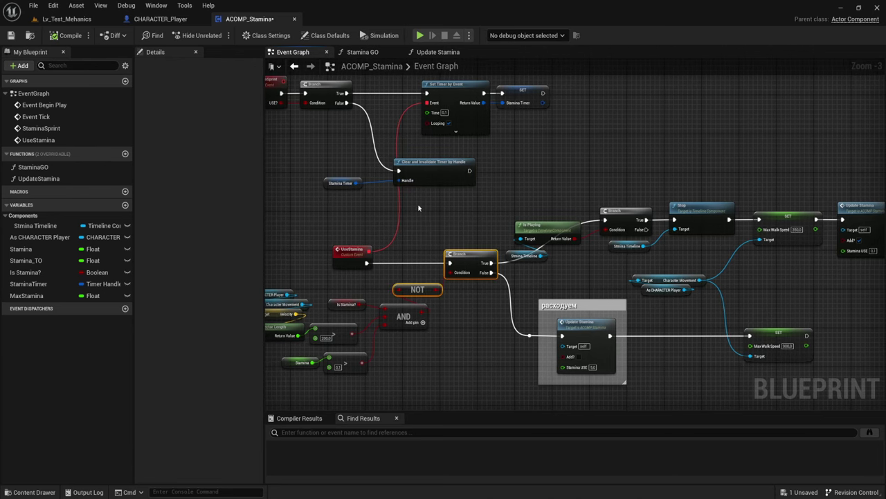
right_drag(419, 206, 484, 240)
drag(299, 102, 414, 163)
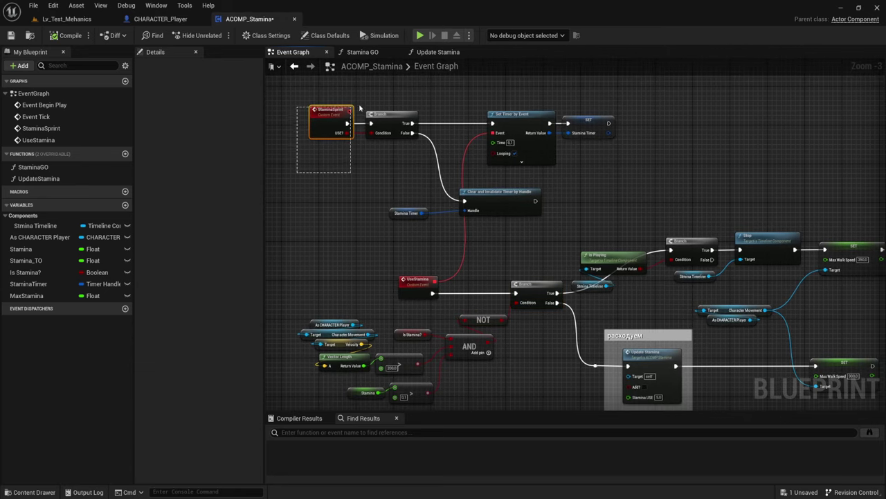
right_drag(402, 164, 372, 157)
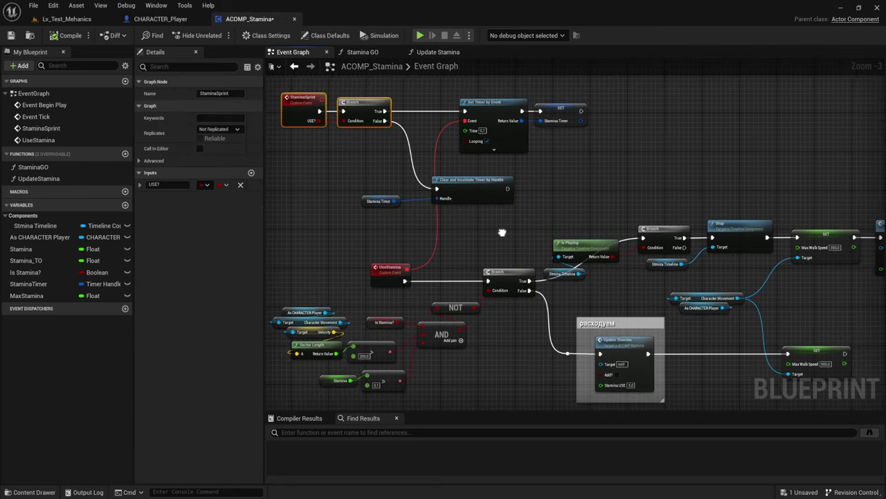
right_drag(502, 235, 468, 207)
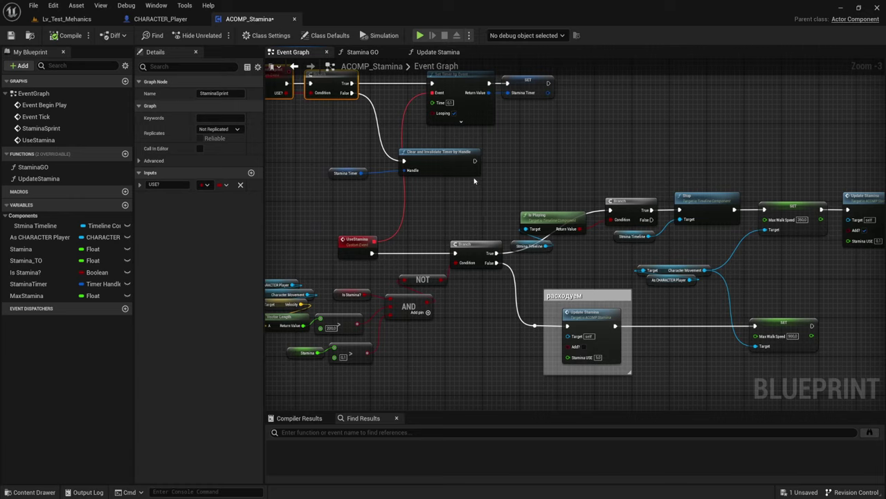
drag(443, 160, 610, 209)
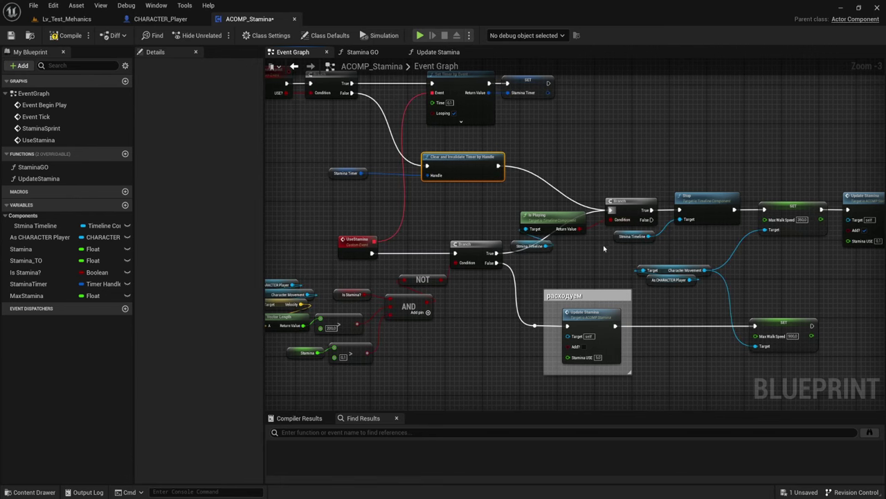
right_drag(603, 248, 565, 231)
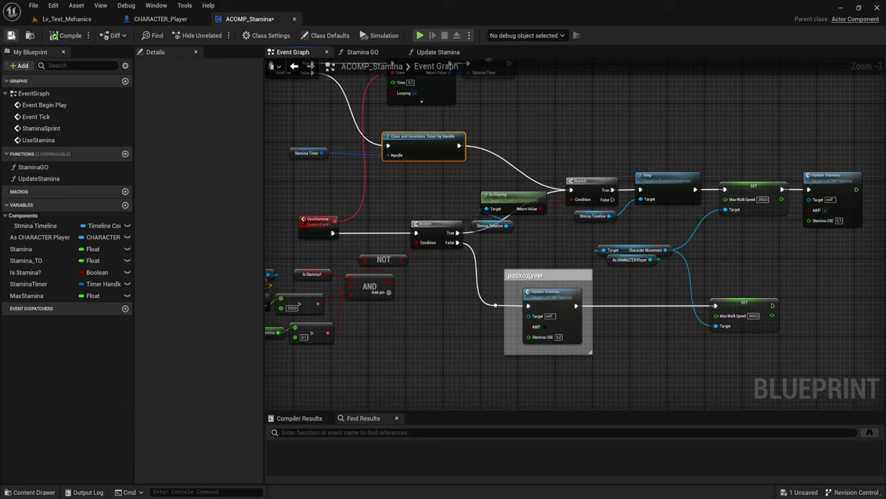
click(10, 36)
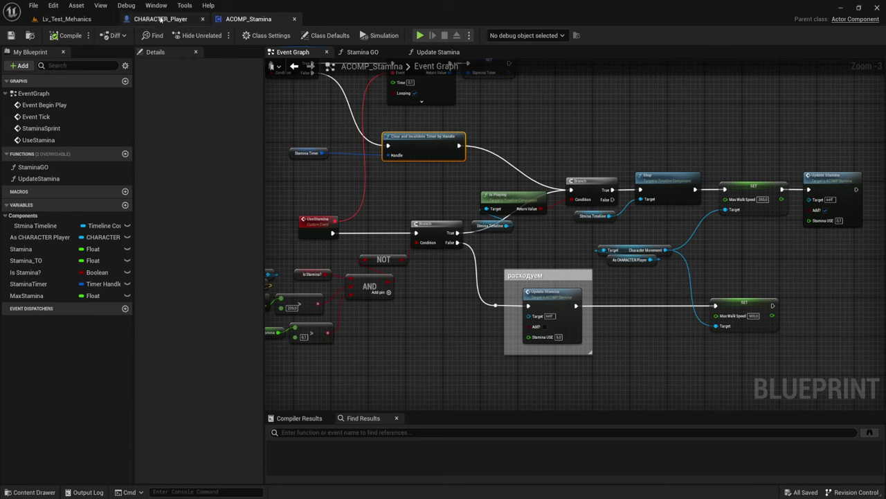
click(109, 21)
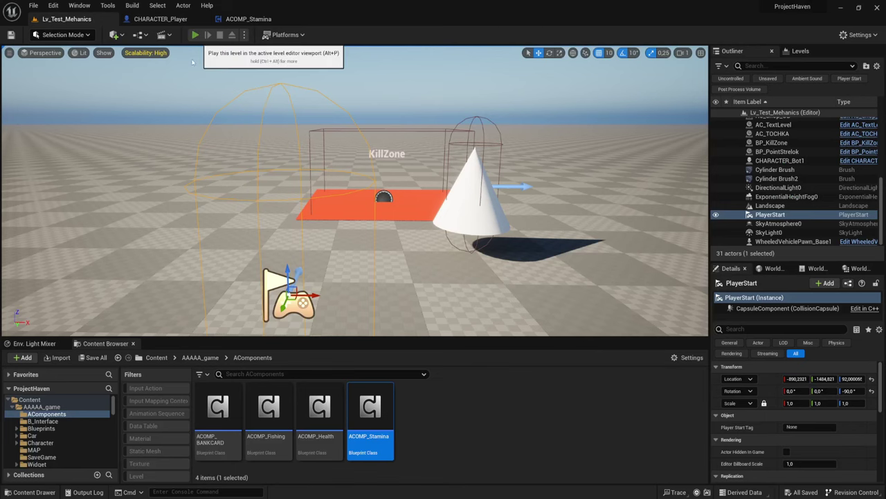
click(195, 34)
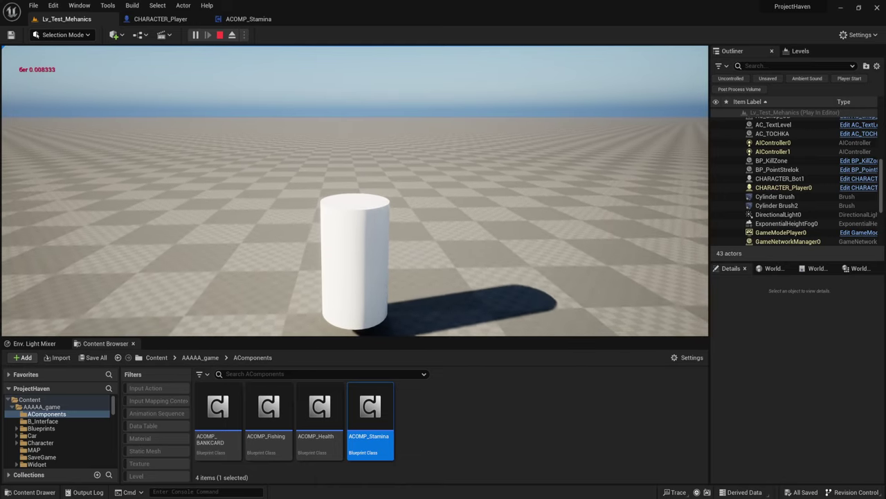
key(Escape)
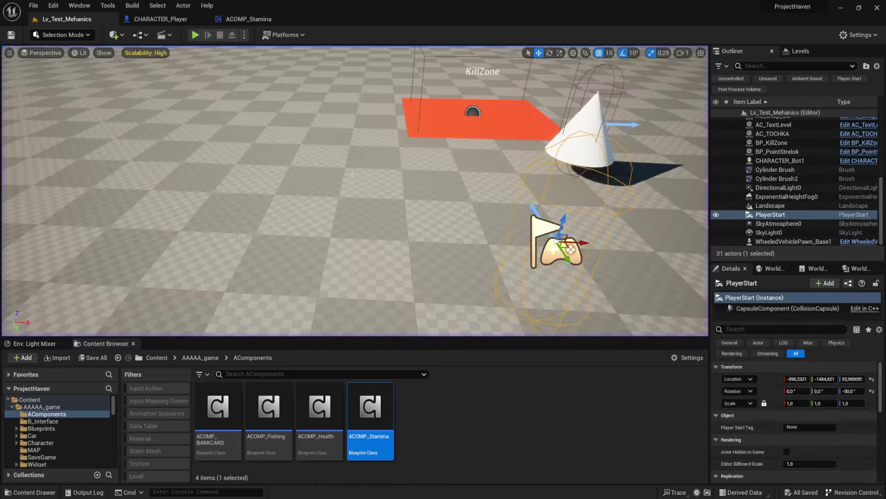
click(248, 18)
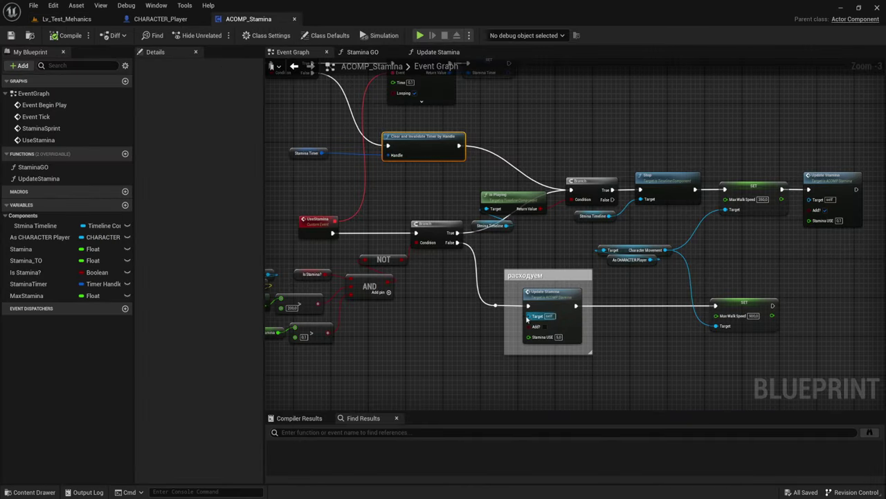
Step: Connect the StaminaSprint Branch's False output to the Clear and Invalidate Timer by Handle node
right_drag(488, 341, 504, 301)
right_drag(711, 208, 683, 236)
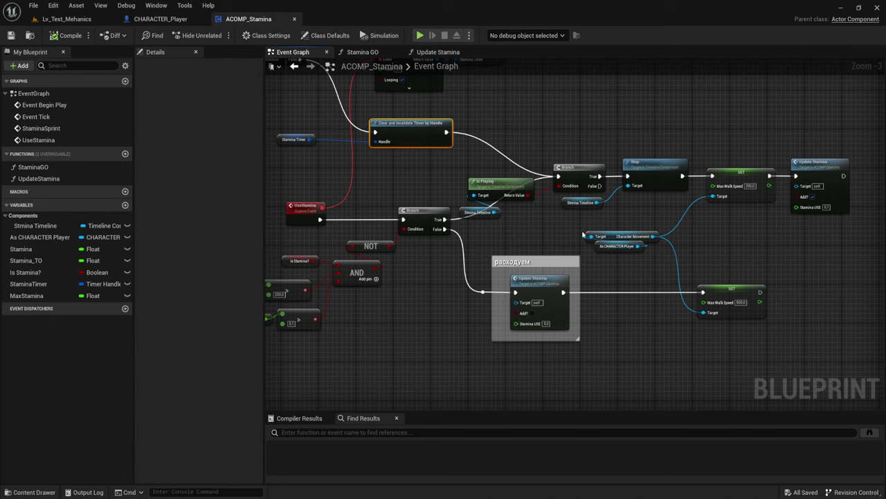
right_drag(393, 273, 537, 265)
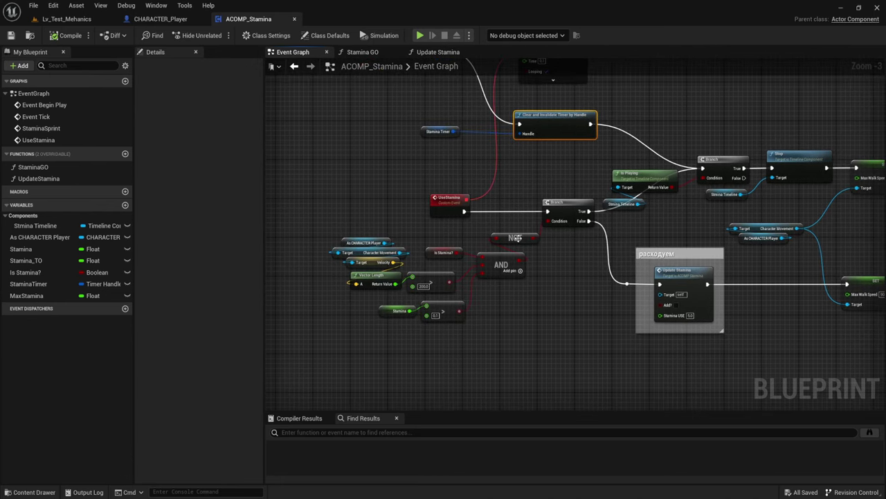
right_drag(549, 171, 523, 254)
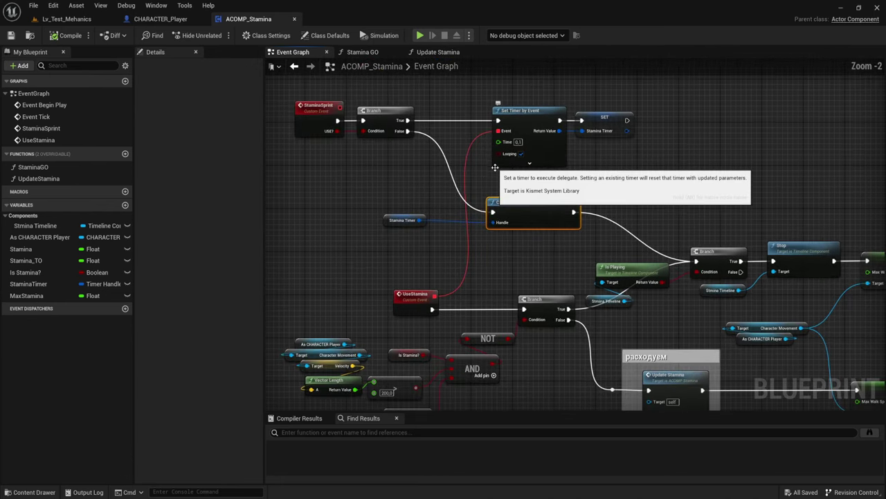
scroll(493, 170, up, 1)
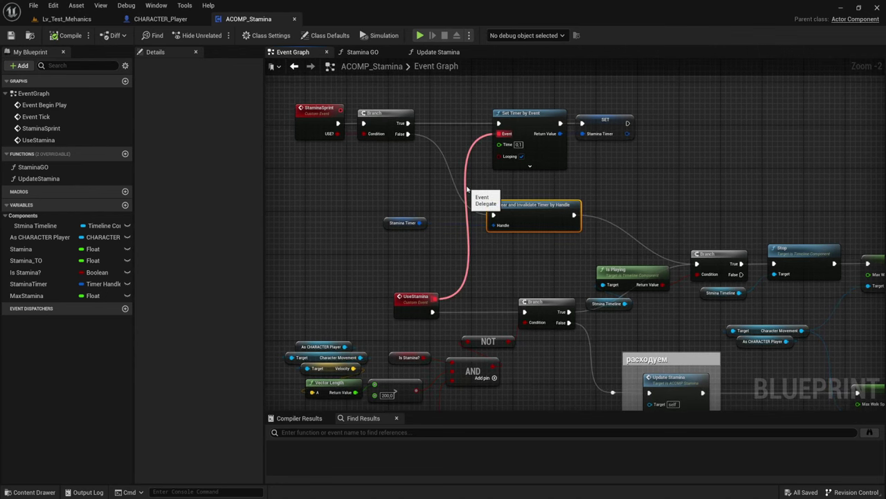
mouse_move(493, 215)
ctrl+mouse_down()
mouse_move(463, 200)
mouse_move(493, 215)
ctrl+mouse_up()
right_drag(349, 159, 374, 184)
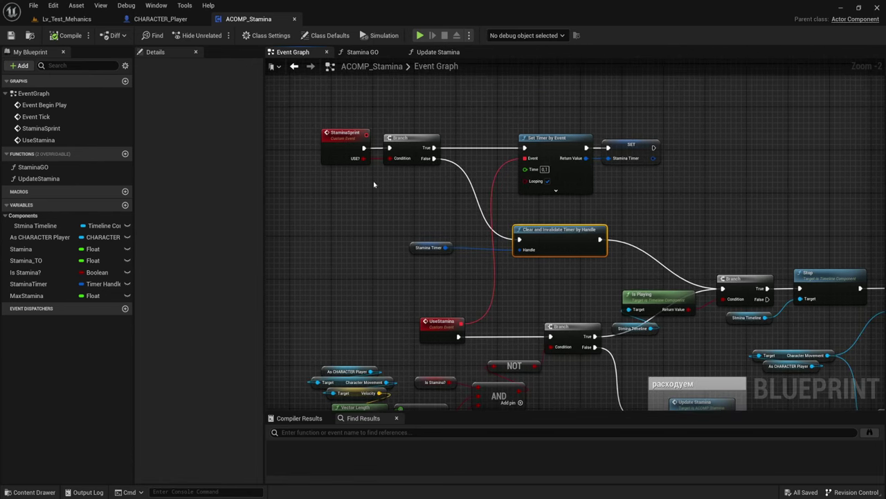
Step: Select the StaminaSprint, Branch and Clear and Invalidate Timer nodes to check the new wiring
drag(327, 193, 431, 124)
right_drag(392, 167, 369, 154)
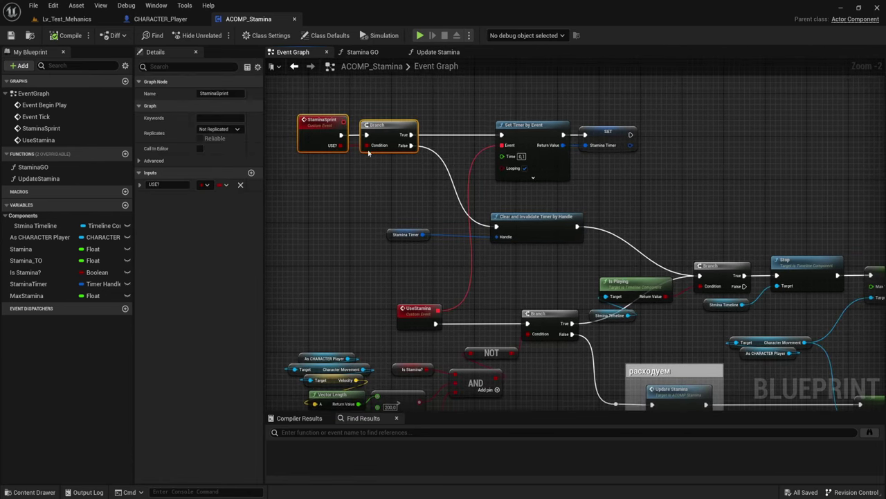
click(530, 229)
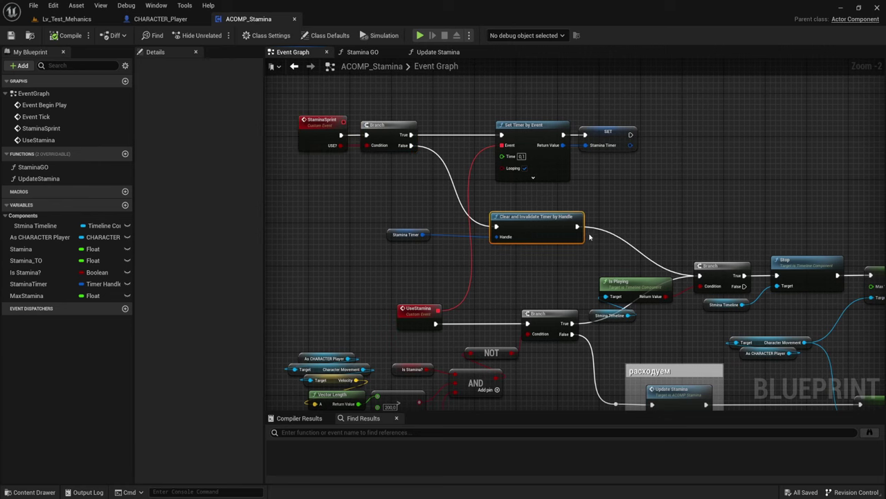
right_drag(476, 227, 381, 214)
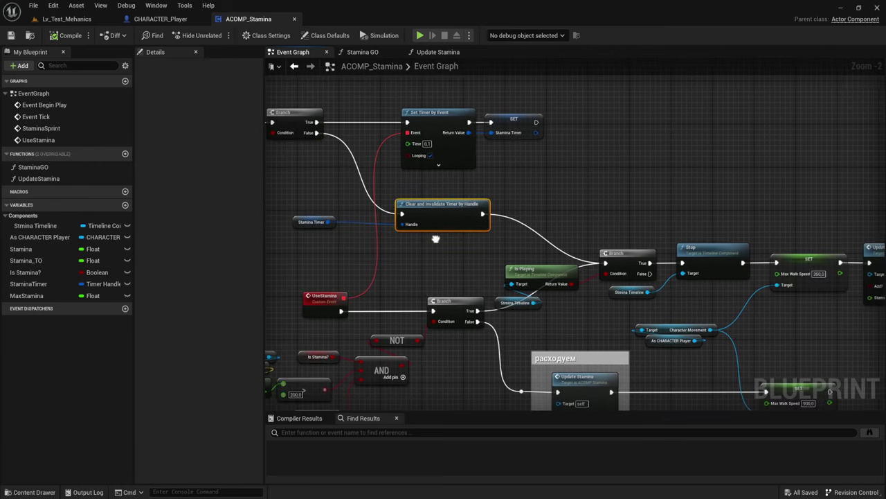
click(531, 233)
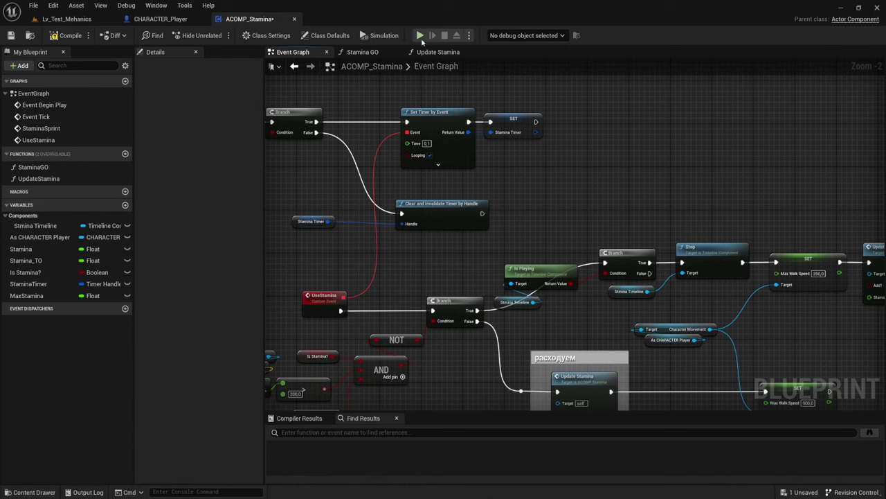
click(432, 31)
key(w)
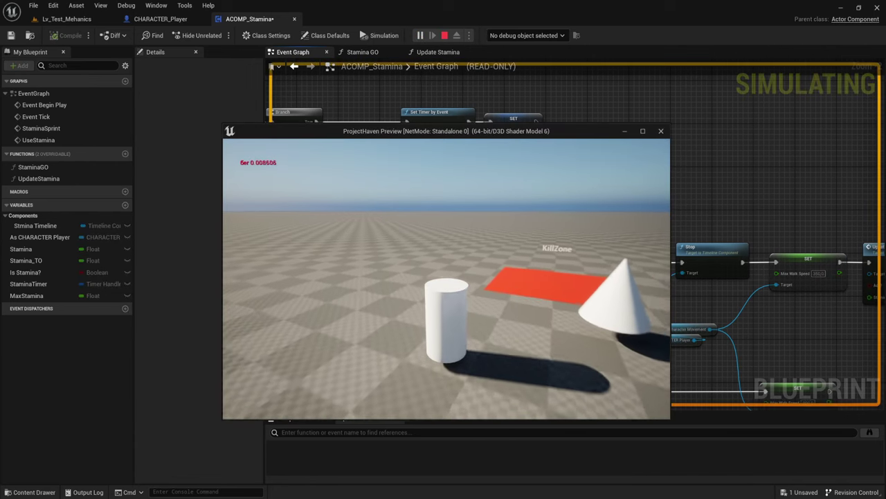
key(Escape)
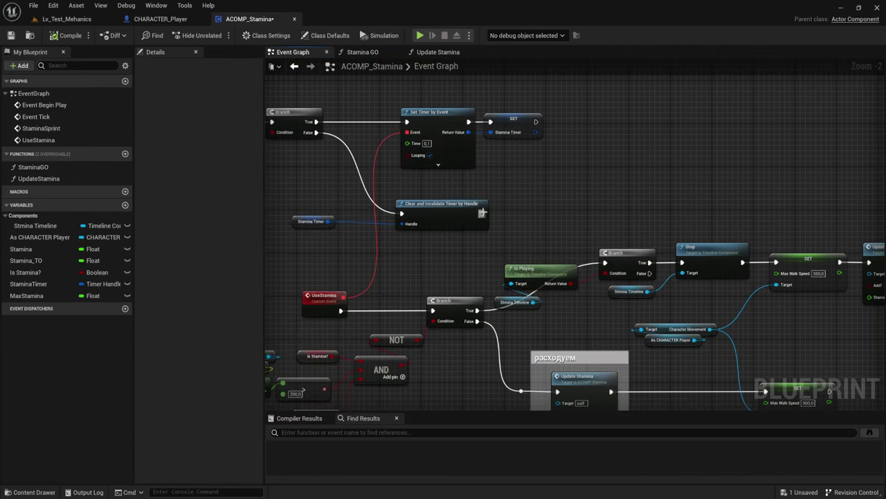
drag(482, 213, 494, 208)
click(511, 190)
drag(303, 242, 488, 199)
click(444, 211)
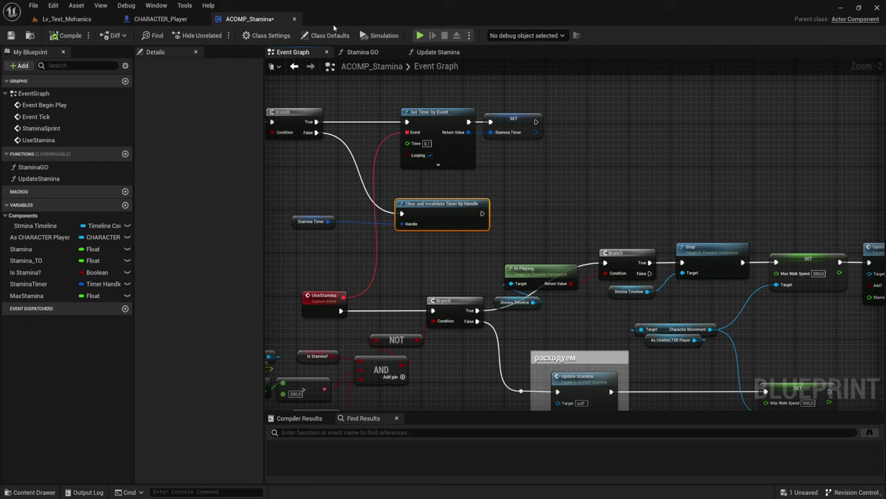
Step: Check the StminaTimeline and Stamina GO nodes in the CHARACTER_Player graph
click(160, 19)
scroll(511, 178, down, 4)
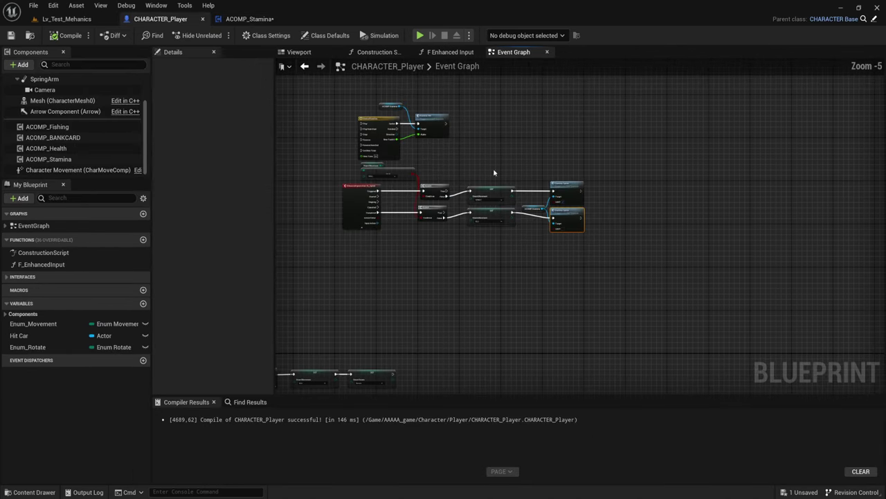
scroll(362, 87, up, 4)
drag(339, 87, 700, 219)
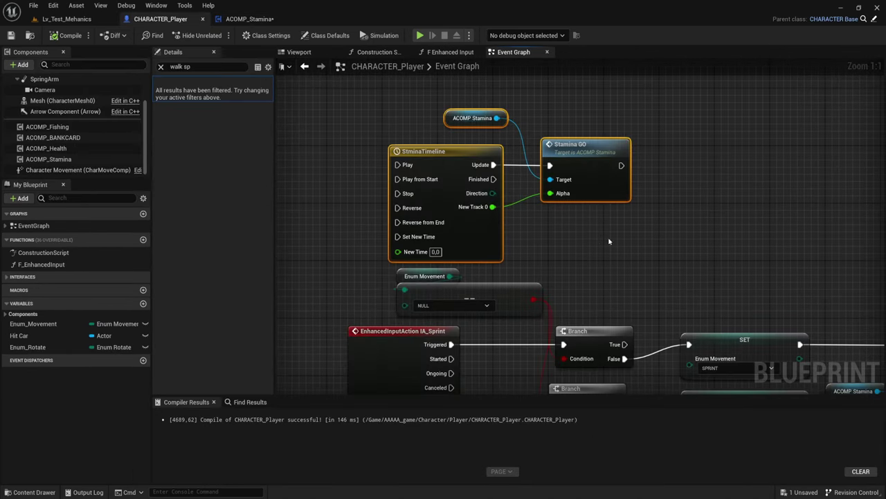
right_drag(604, 244, 592, 263)
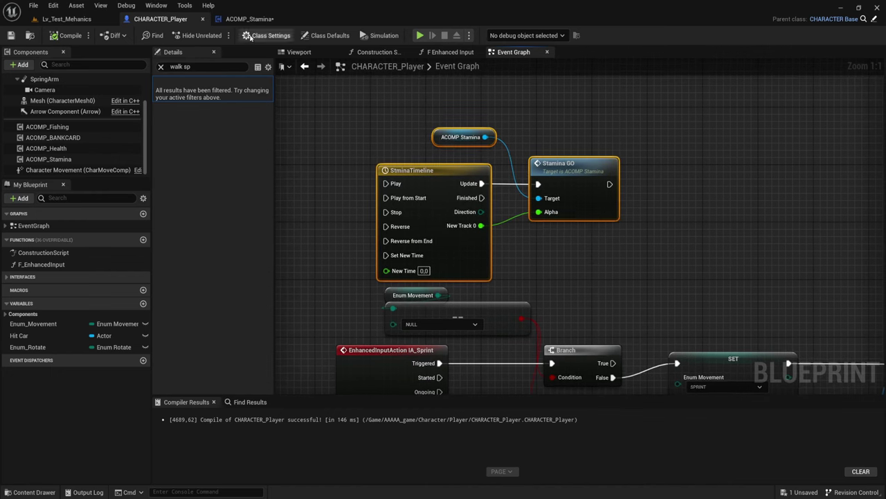
Step: Back in ACOMP_Stamina, zoom out and move the upper node group to the left
click(276, 19)
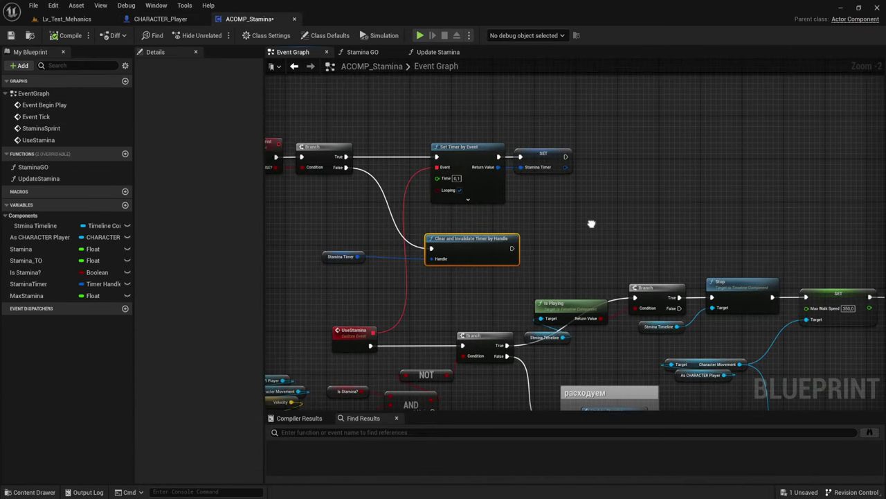
scroll(589, 224, down, 2)
mouse_move(589, 224)
right_down()
mouse_move(512, 256)
mouse_move(513, 173)
mouse_move(664, 276)
right_up()
scroll(512, 256, up, 2)
scroll(558, 188, up, 2)
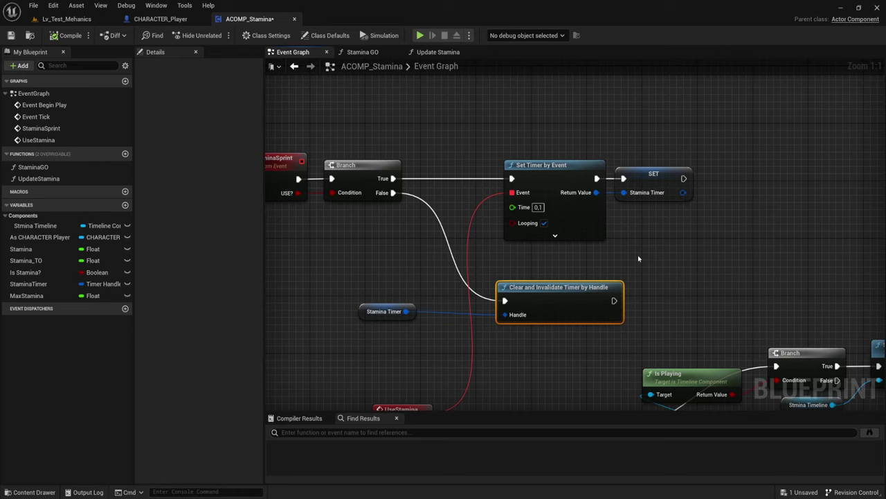
scroll(638, 258, down, 3)
scroll(510, 253, down, 3)
right_drag(511, 254, 511, 127)
scroll(415, 268, up, 1)
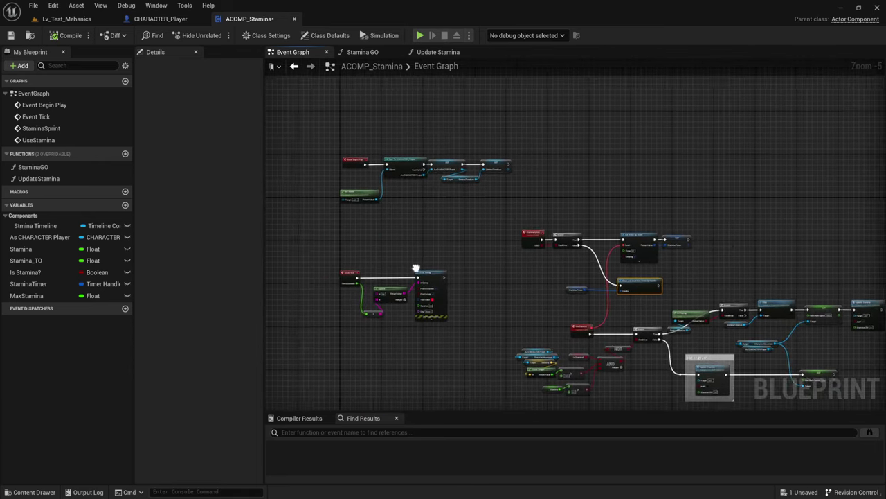
mouse_move(330, 235)
mouse_down()
mouse_move(511, 156)
mouse_move(461, 183)
mouse_up()
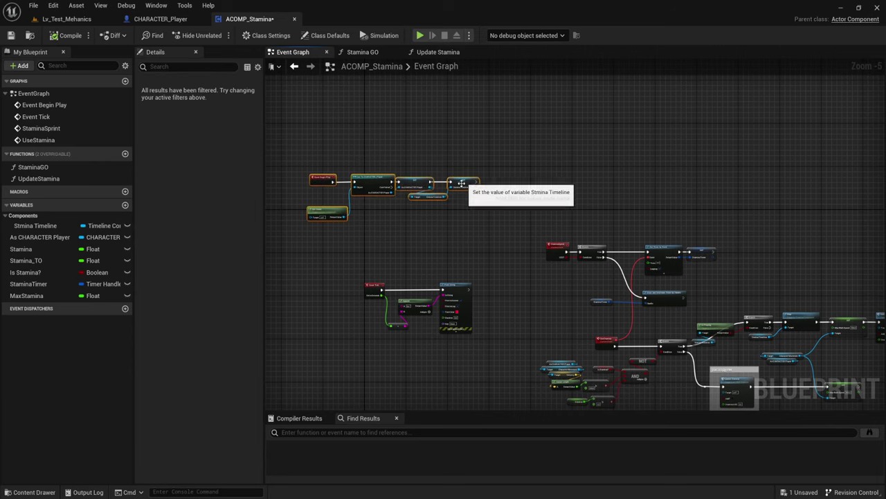
Step: Move the Print String node group leftward as well
drag(319, 267, 396, 337)
drag(461, 293, 414, 294)
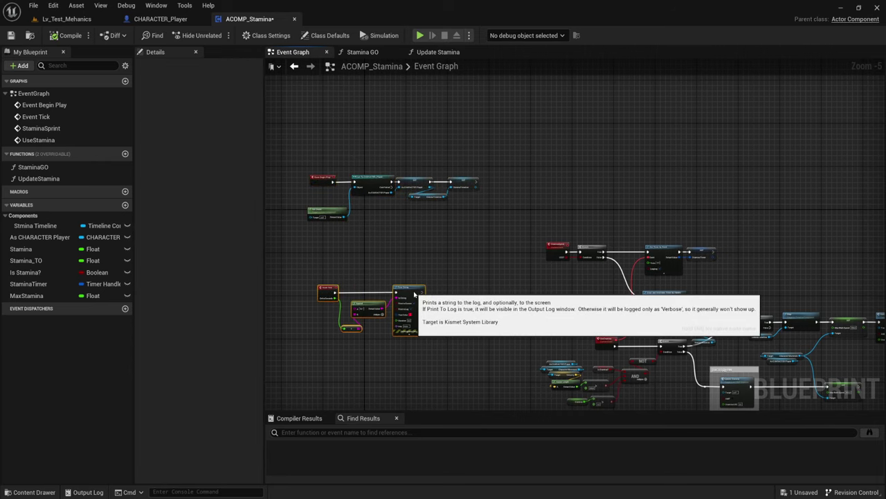
scroll(598, 238, up, 1)
scroll(500, 151, up, 1)
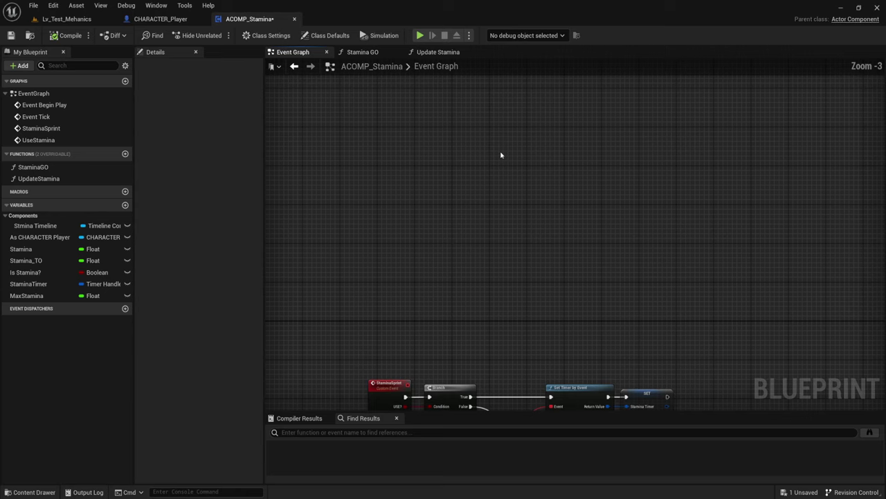
Step: Add a custom event through the 'cust' search and name it RegenerateStamina
right_click(406, 154)
text(cust)
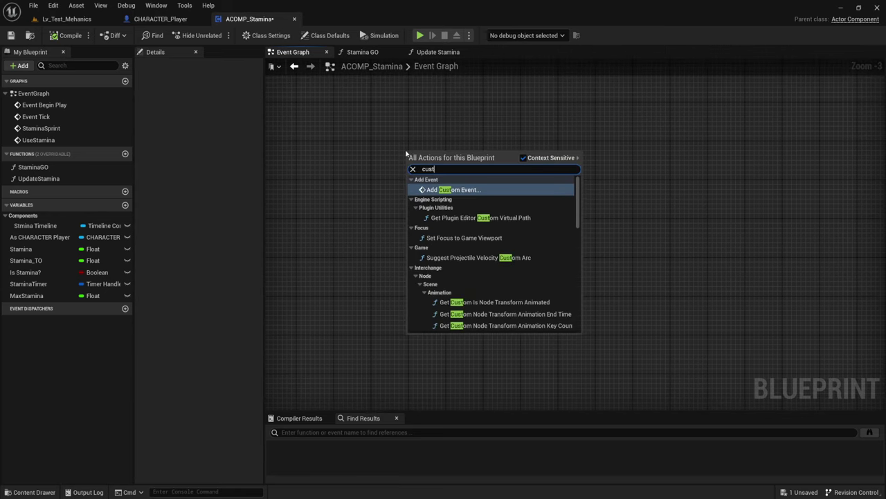
key(Return)
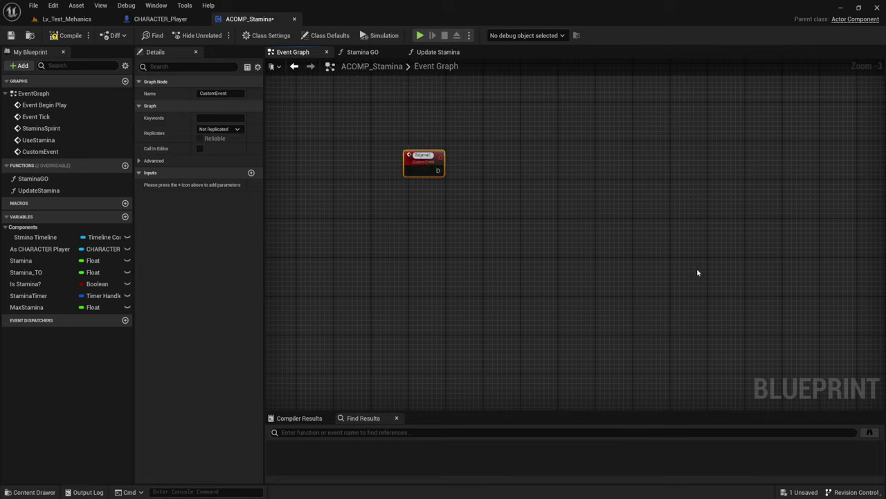
text(ti)
key(Return)
scroll(485, 187, up, 3)
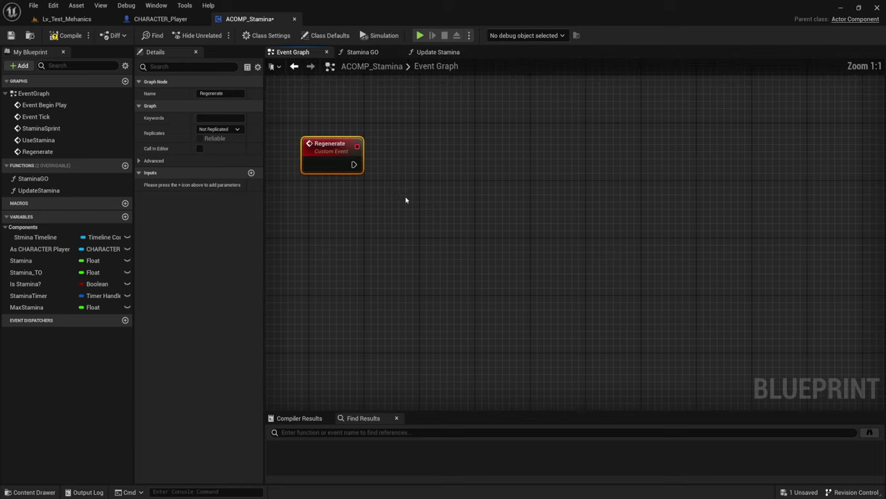
click(231, 93)
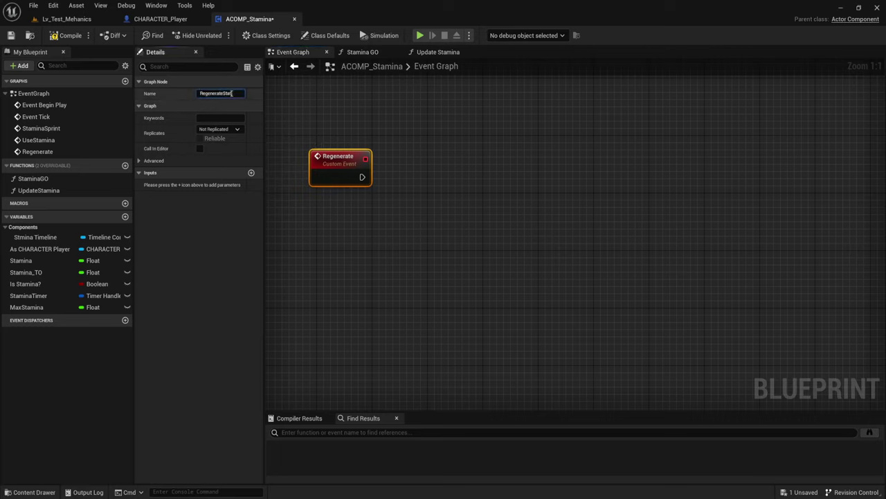
text(amina)
key(Return)
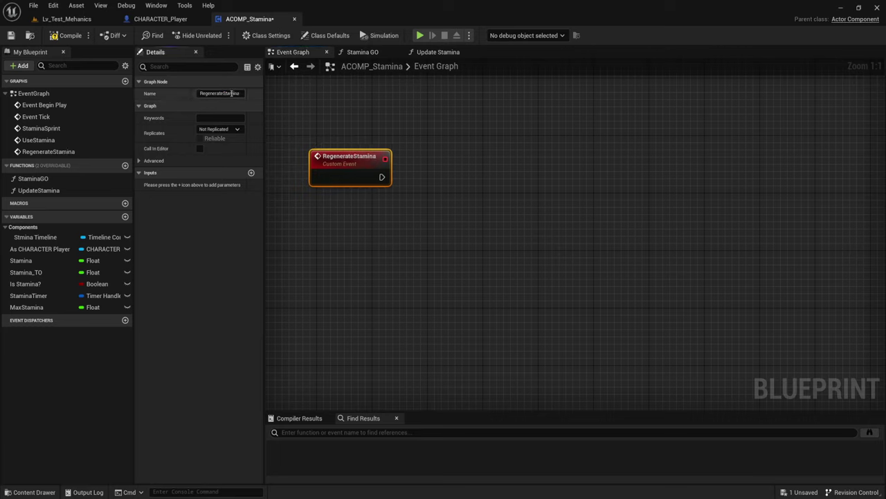
Step: Pull a test wire from RegenerateStamina's execution output, cancel it, and box-select nearby nodes
right_drag(394, 214, 380, 243)
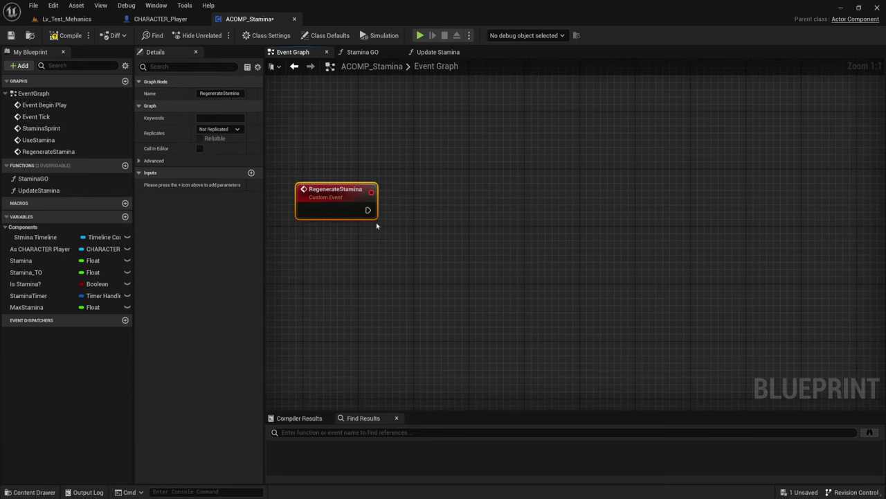
drag(367, 210, 418, 216)
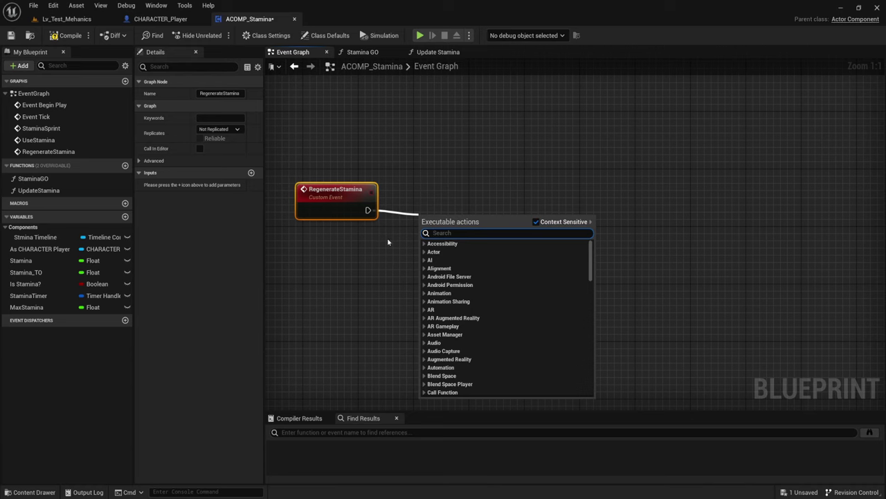
right_drag(386, 259, 412, 222)
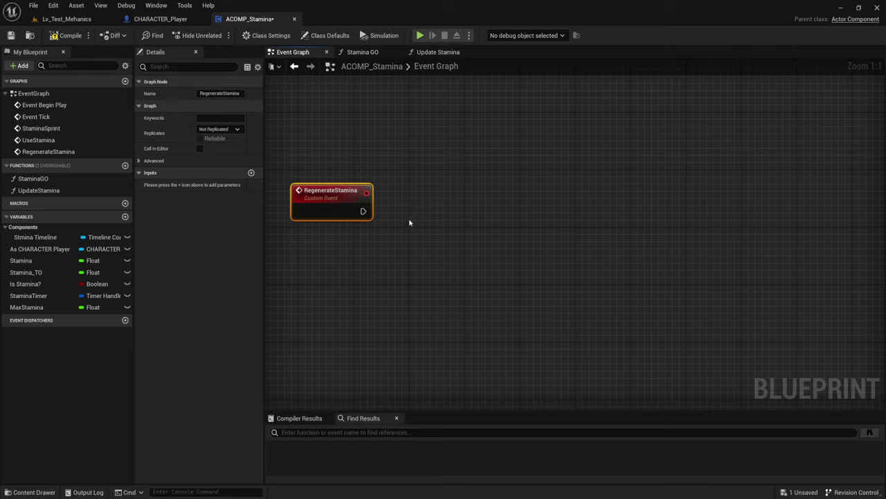
drag(367, 133, 539, 340)
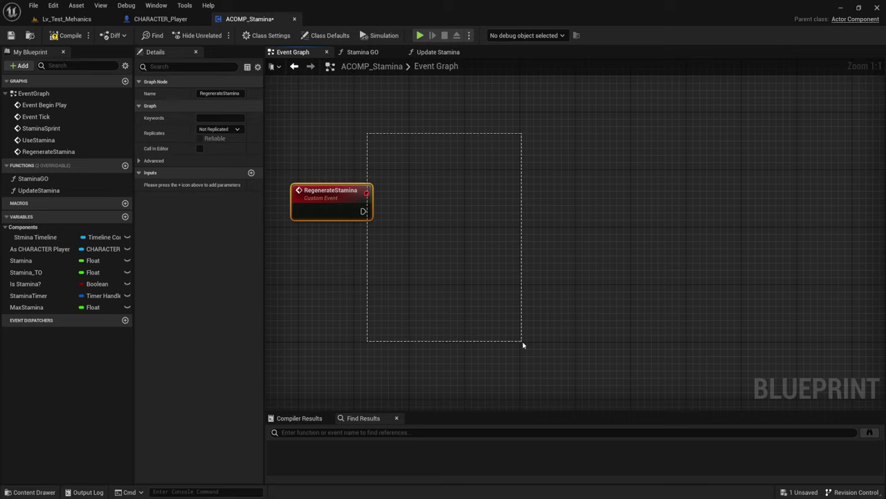
drag(371, 122, 564, 305)
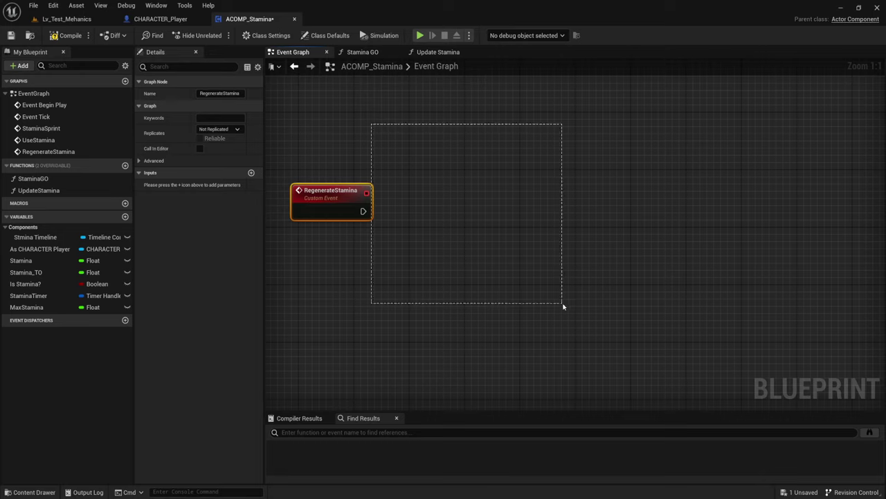